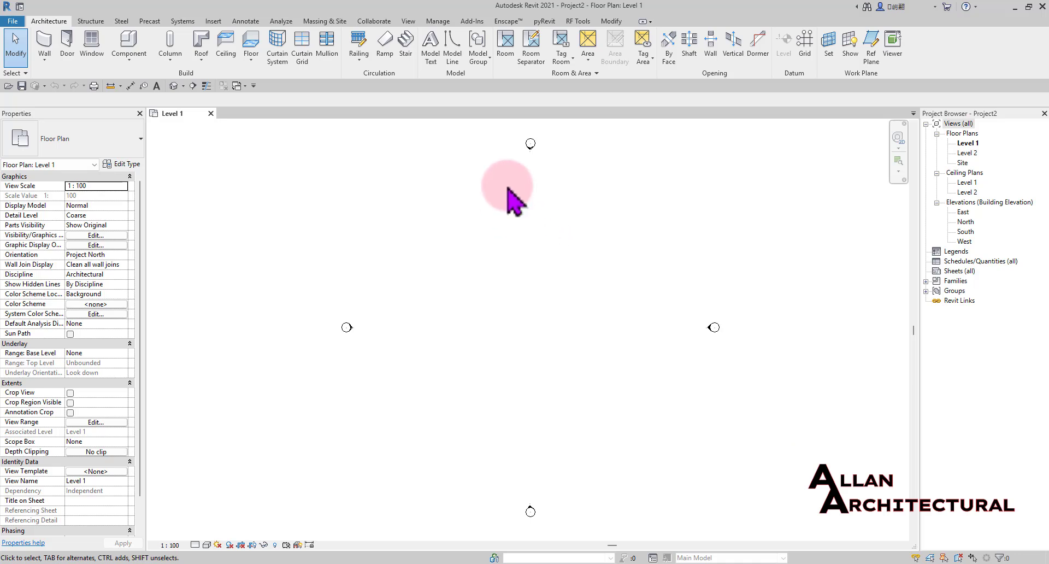
Start a new wall in the Level 1 floor plan using the basic wall type CW 102-50-100p
{"action": "scroll", "coordinate": [516, 194], "scroll_direction": "down", "scroll_amount": 3}
{"action": "middle_click_drag", "start_coordinate": [506, 225], "coordinate": [533, 247]}
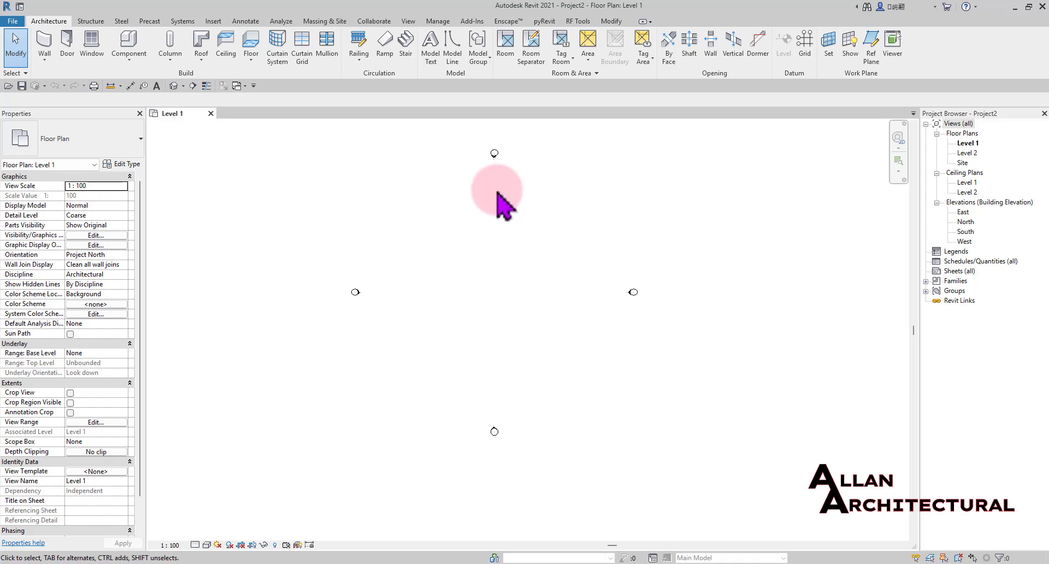
{"action": "left_click", "coordinate": [44, 43]}
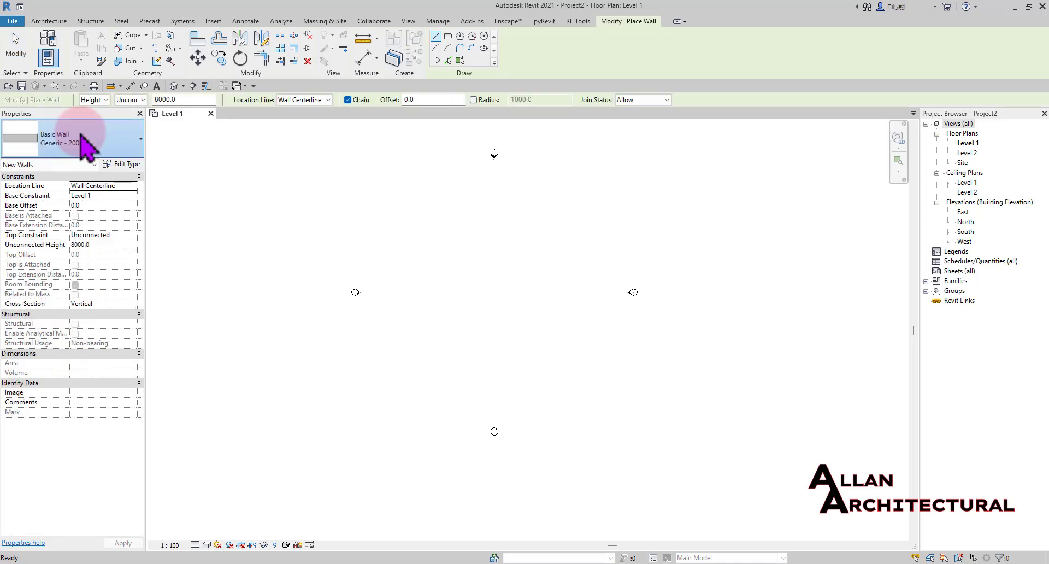
{"action": "left_click", "coordinate": [85, 143]}
{"action": "scroll", "coordinate": [82, 268], "scroll_direction": "up", "scroll_amount": 5}
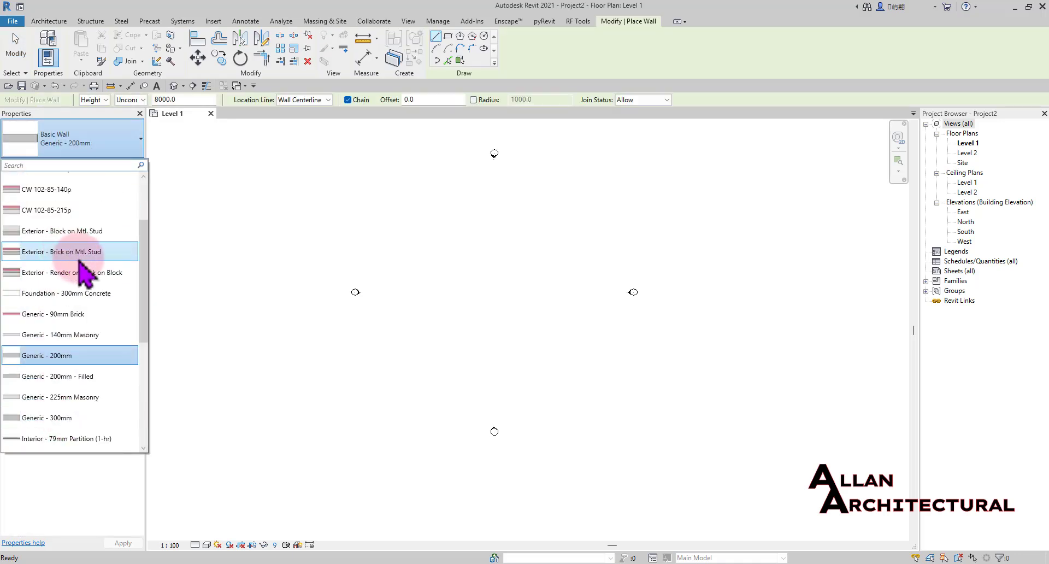
{"action": "scroll", "coordinate": [79, 261], "scroll_direction": "down", "scroll_amount": 3}
{"action": "scroll", "coordinate": [75, 295], "scroll_direction": "up", "scroll_amount": 4}
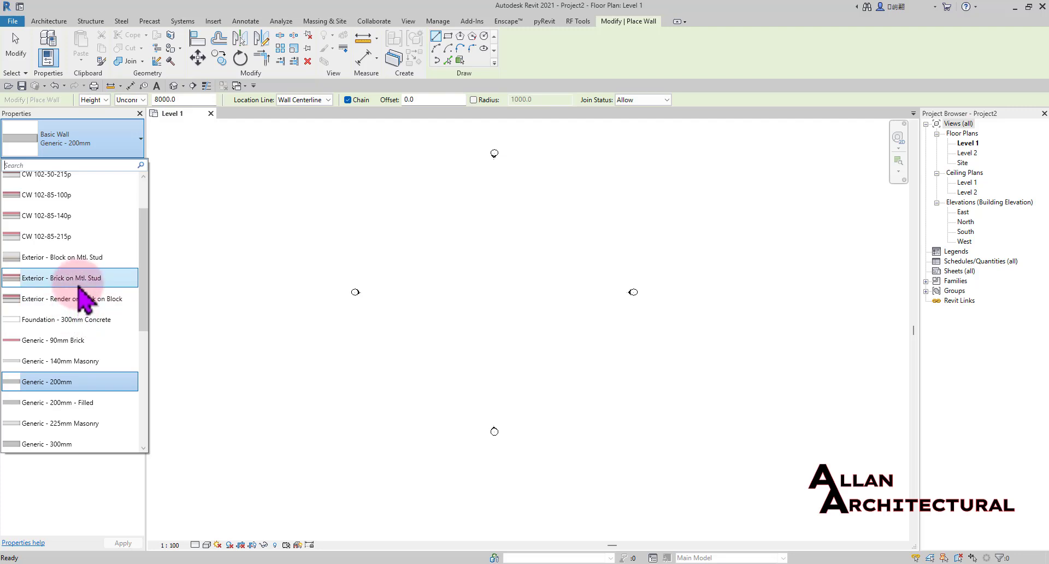
{"action": "scroll", "coordinate": [80, 295], "scroll_direction": "up", "scroll_amount": 3}
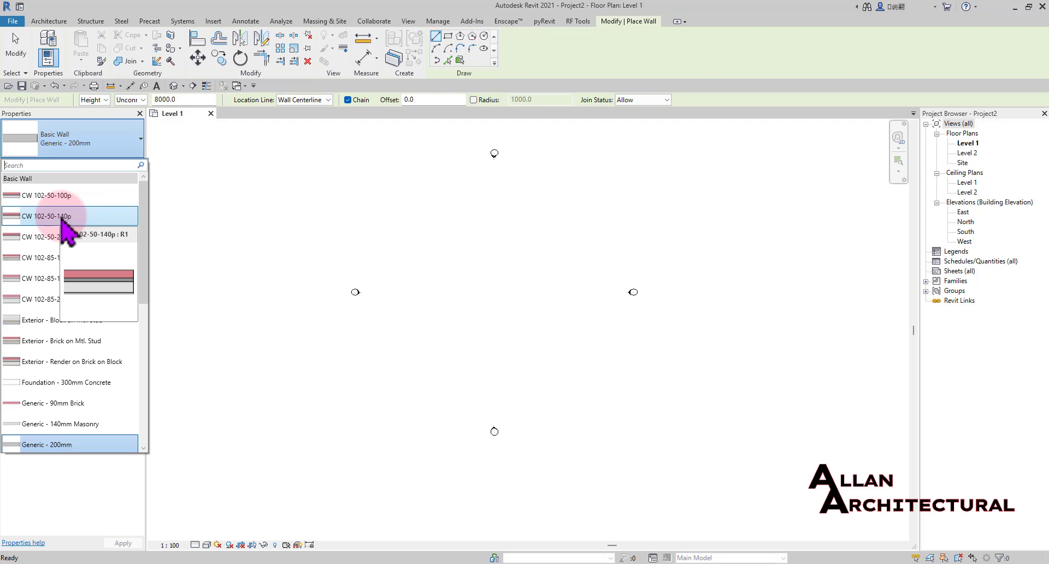
{"action": "left_click", "coordinate": [66, 198]}
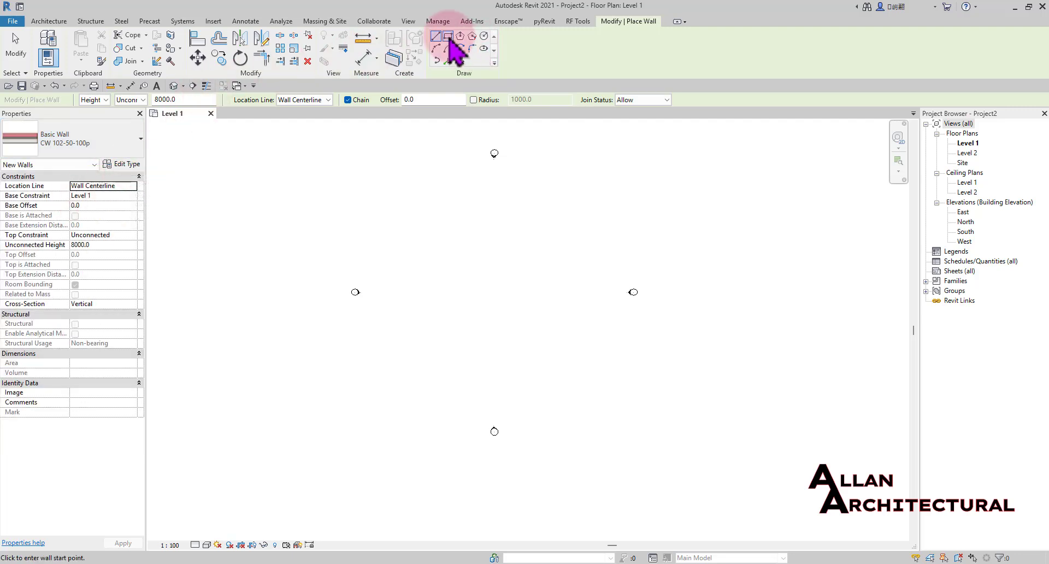
Draw a rectangle of walls about 9300 by 7400 mm in the area between the elevation markers
{"action": "left_click", "coordinate": [448, 38]}
{"action": "scroll", "coordinate": [476, 314], "scroll_direction": "up", "scroll_amount": 2}
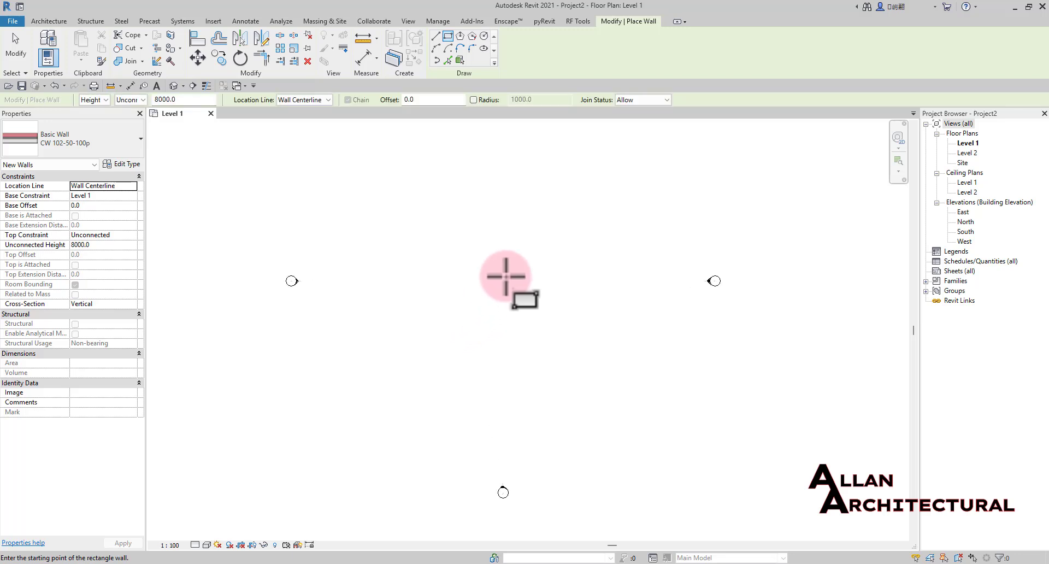
{"action": "left_click", "coordinate": [531, 262]}
{"action": "scroll", "coordinate": [616, 328], "scroll_direction": "up", "scroll_amount": 3}
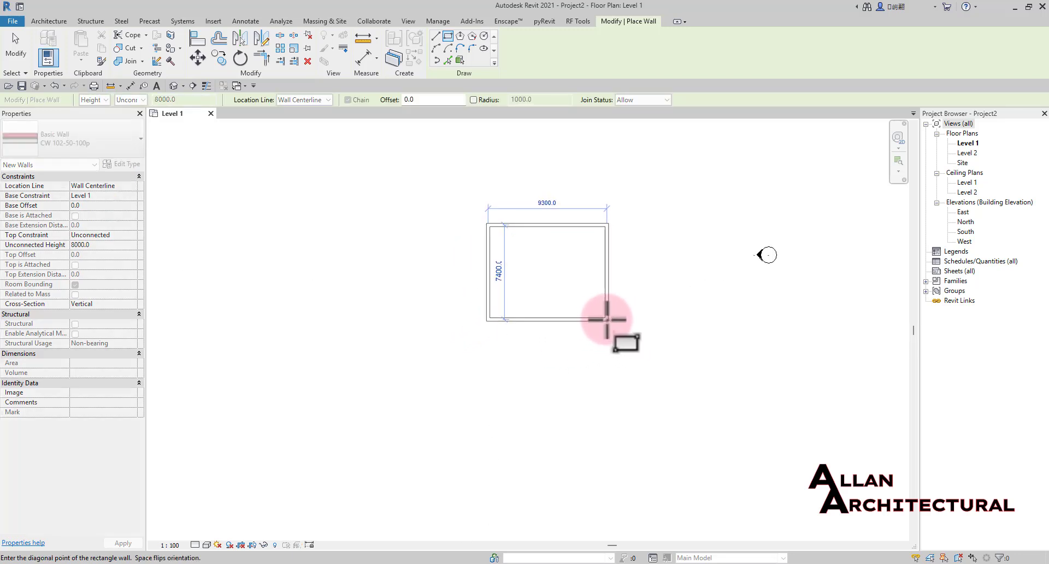
{"action": "left_click", "coordinate": [606, 320]}
{"action": "key", "text": "Escape"}
{"action": "key", "text": "Escape"}
{"action": "scroll", "coordinate": [581, 297], "scroll_direction": "down", "scroll_amount": 4}
{"action": "scroll", "coordinate": [628, 257], "scroll_direction": "up", "scroll_amount": 6}
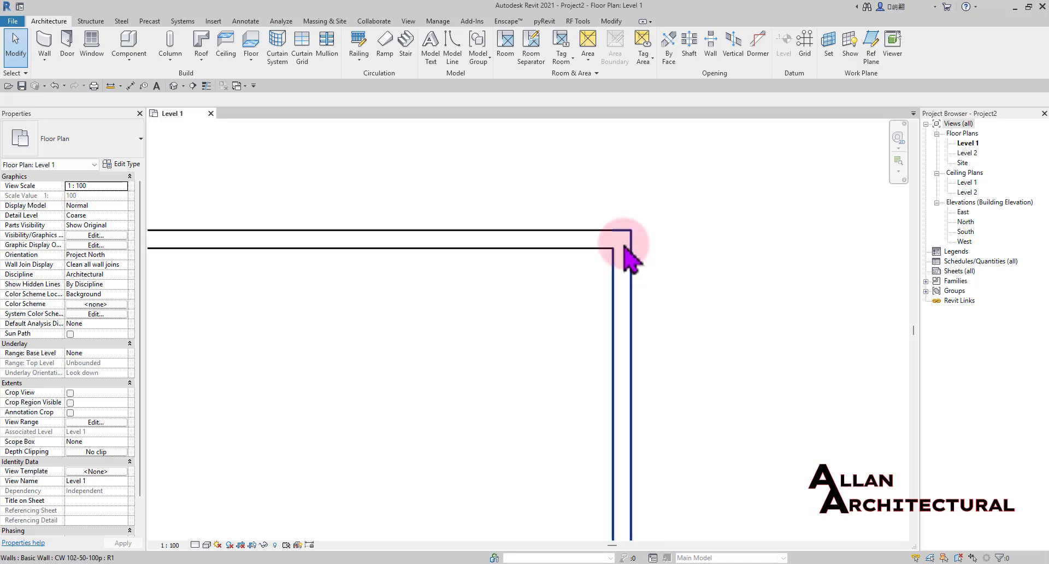
Set the plan view's detail level to Fine and check the wall layers at the corner
{"action": "scroll", "coordinate": [628, 257], "scroll_direction": "down", "scroll_amount": 6}
{"action": "left_click", "coordinate": [206, 545]}
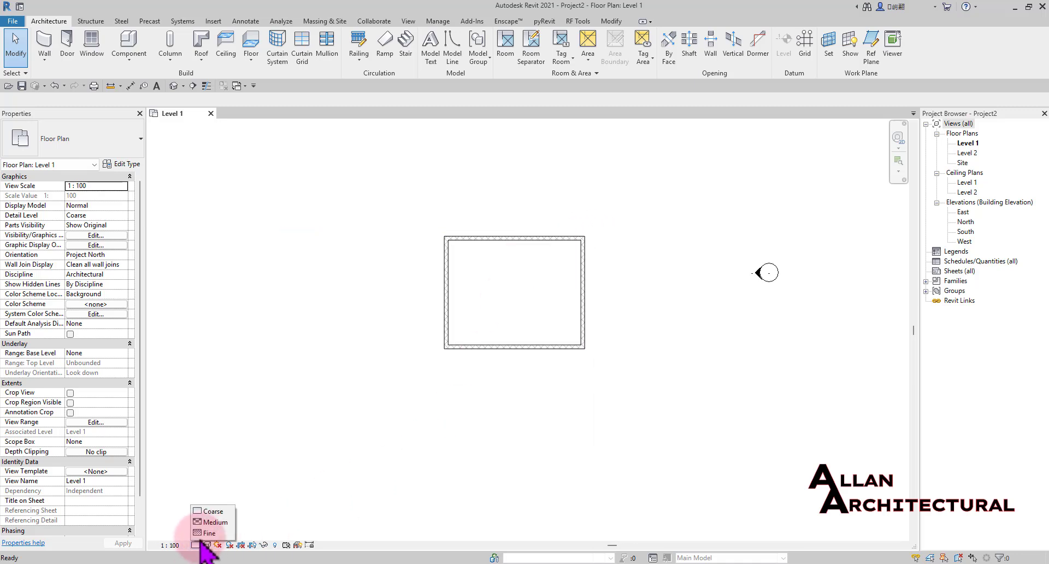
{"action": "left_click", "coordinate": [209, 533]}
{"action": "scroll", "coordinate": [432, 274], "scroll_direction": "up", "scroll_amount": 5}
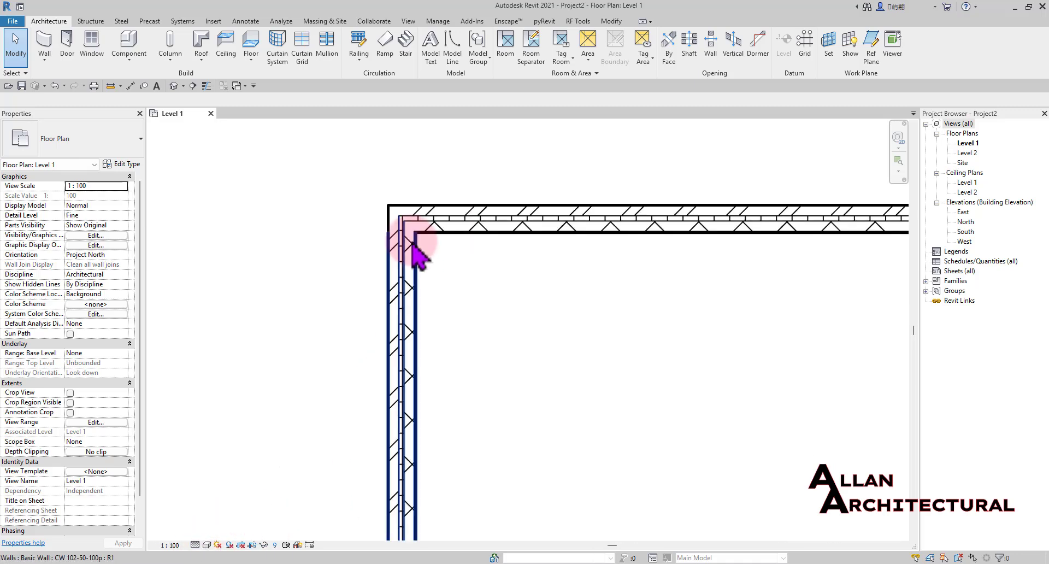
{"action": "scroll", "coordinate": [362, 211], "scroll_direction": "down", "scroll_amount": 5}
{"action": "middle_click_drag", "start_coordinate": [280, 337], "coordinate": [373, 250]}
{"action": "scroll", "coordinate": [373, 249], "scroll_direction": "up", "scroll_amount": 1}
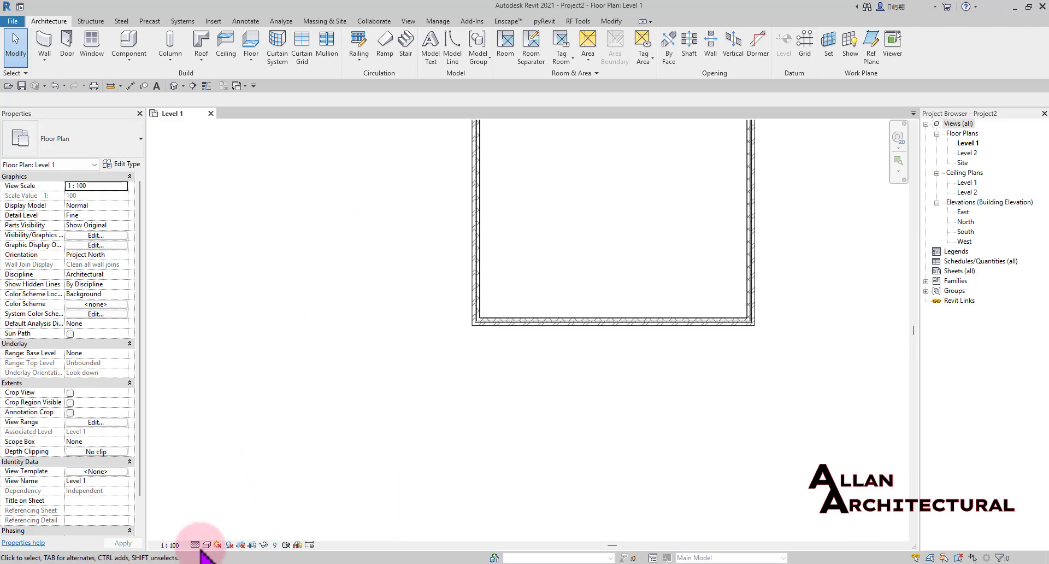
{"action": "left_click", "coordinate": [230, 545]}
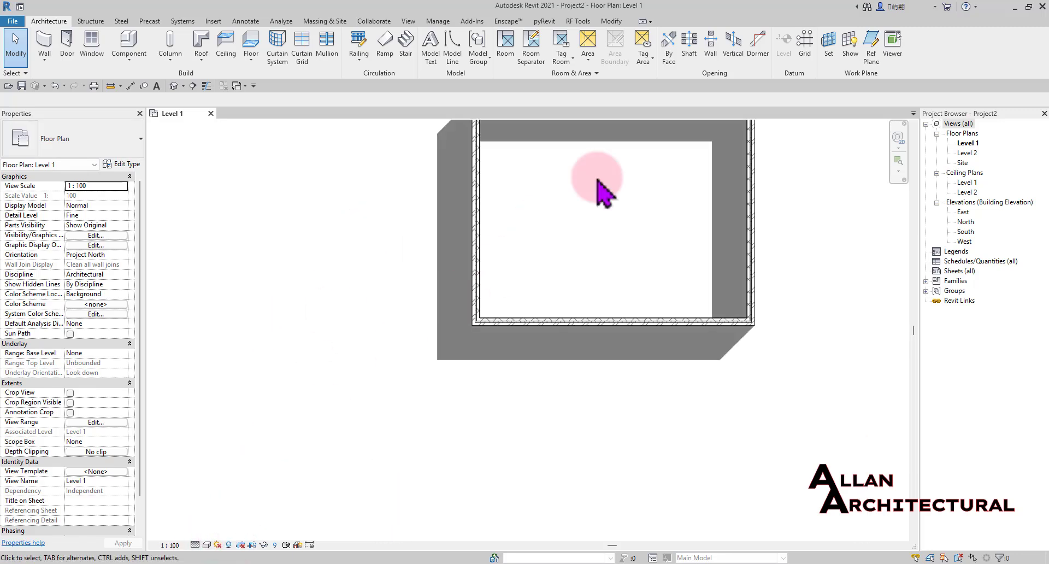
{"action": "scroll", "coordinate": [597, 178], "scroll_direction": "down", "scroll_amount": 1}
{"action": "middle_click_drag", "start_coordinate": [598, 178], "coordinate": [487, 255]}
{"action": "scroll", "coordinate": [567, 274], "scroll_direction": "down", "scroll_amount": 1}
{"action": "middle_click_drag", "start_coordinate": [567, 274], "coordinate": [579, 248]}
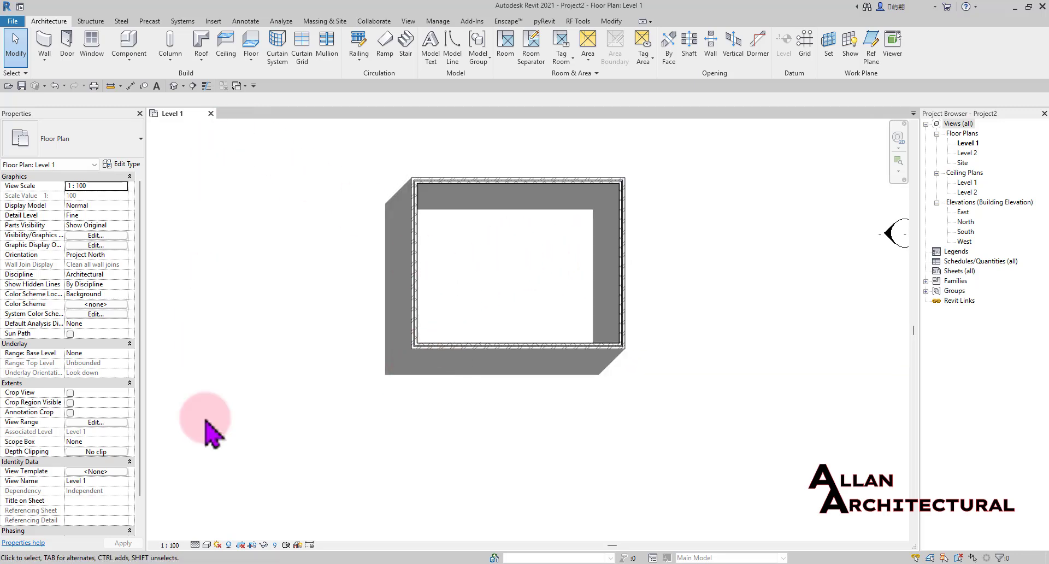
{"action": "left_click", "coordinate": [229, 545]}
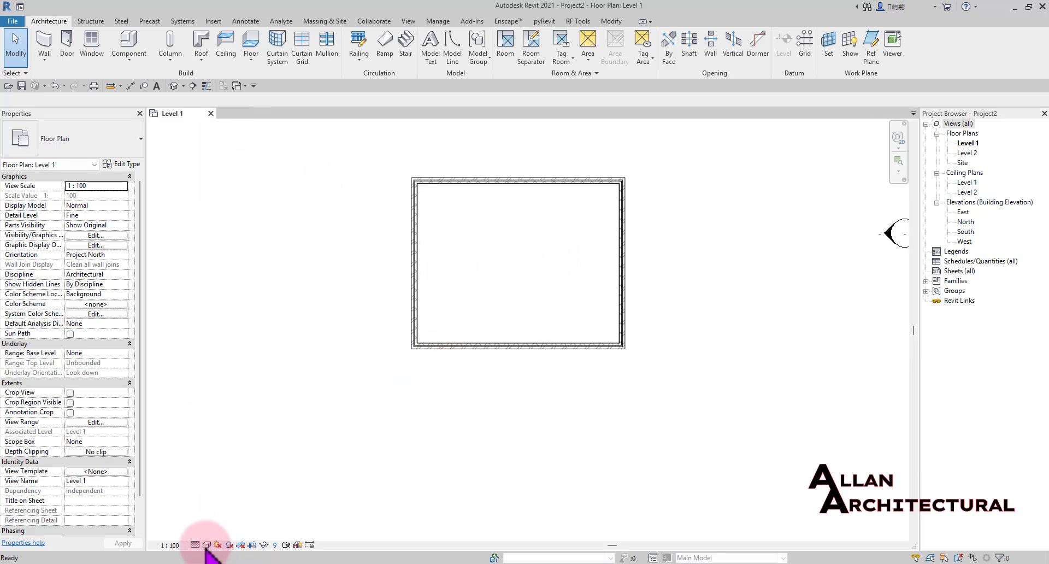
{"action": "left_click", "coordinate": [206, 548]}
{"action": "left_click", "coordinate": [299, 378]}
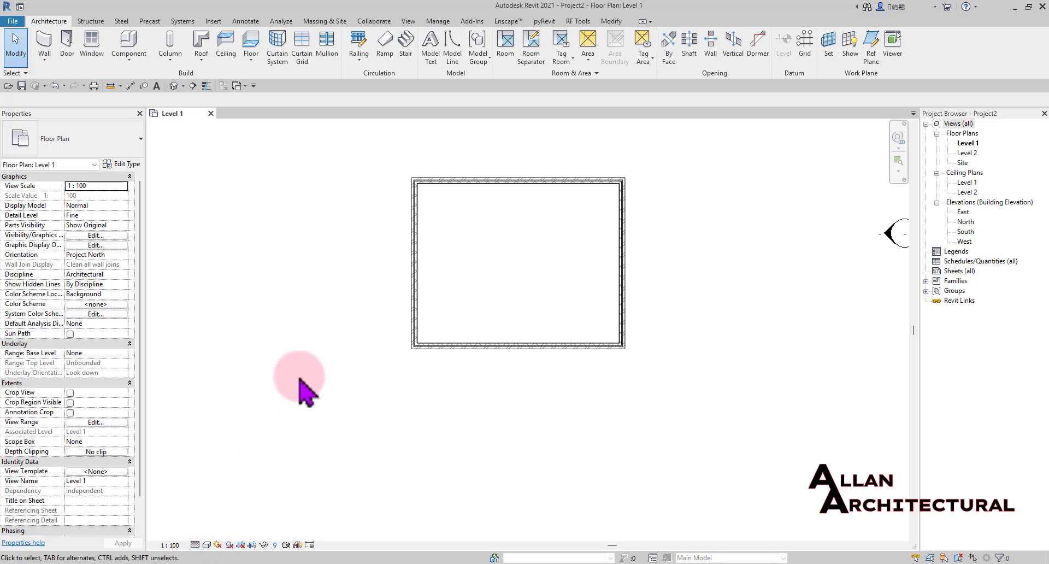
Copy the whole wall rectangle horizontally about 16000 mm to the left of the original
{"action": "scroll", "coordinate": [492, 245], "scroll_direction": "down", "scroll_amount": 4}
{"action": "left_click_drag", "start_coordinate": [641, 194], "coordinate": [494, 356]}
{"action": "left_click", "coordinate": [218, 56]}
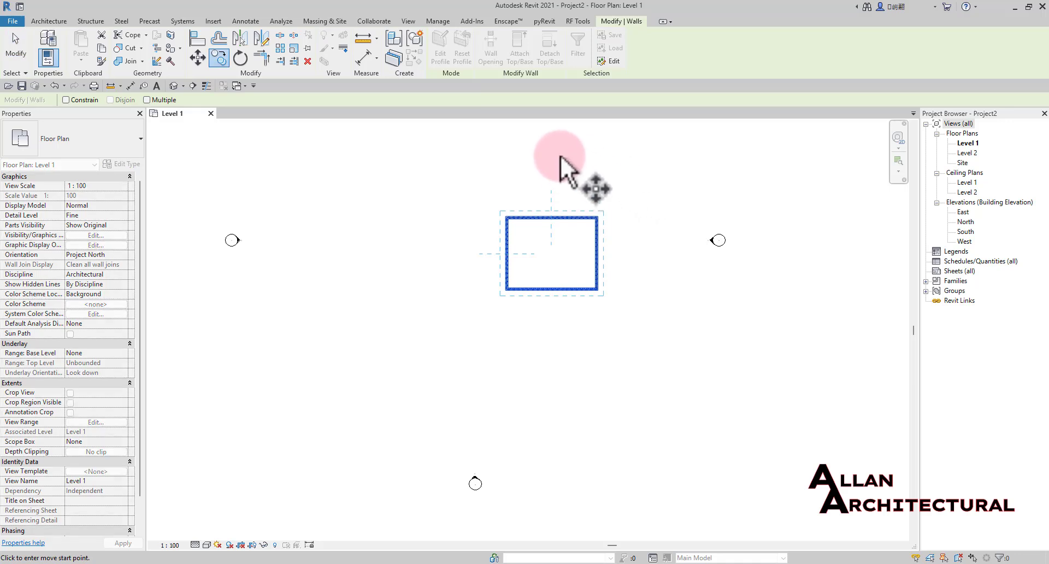
{"action": "left_click_drag", "start_coordinate": [560, 155], "coordinate": [396, 154]}
{"action": "left_click", "coordinate": [407, 154]}
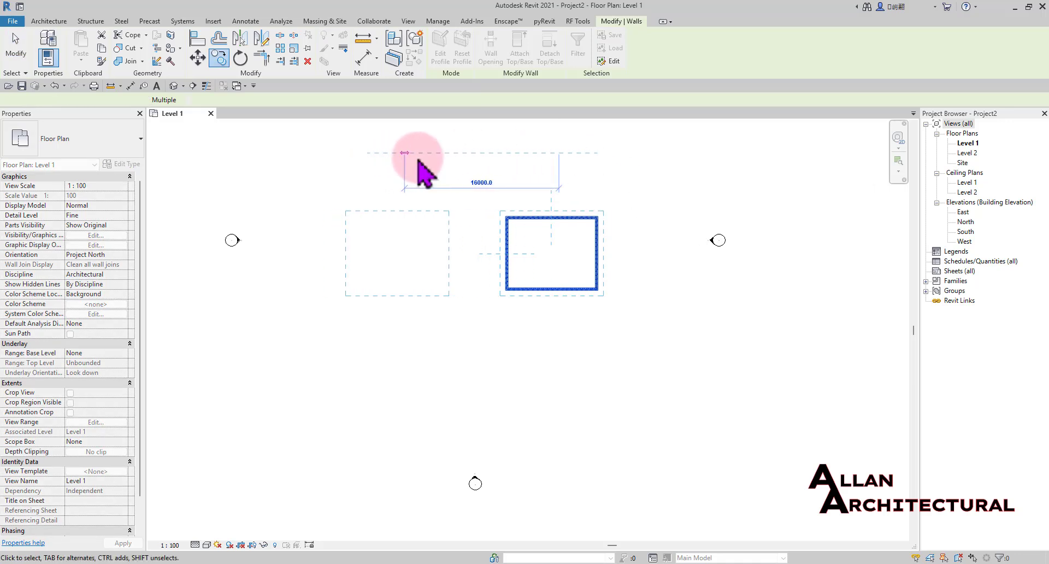
{"action": "scroll", "coordinate": [529, 297], "scroll_direction": "up", "scroll_amount": 3}
{"action": "left_click", "coordinate": [520, 327]}
{"action": "scroll", "coordinate": [519, 326], "scroll_direction": "down", "scroll_amount": 5}
{"action": "scroll", "coordinate": [563, 372], "scroll_direction": "down", "scroll_amount": 2}
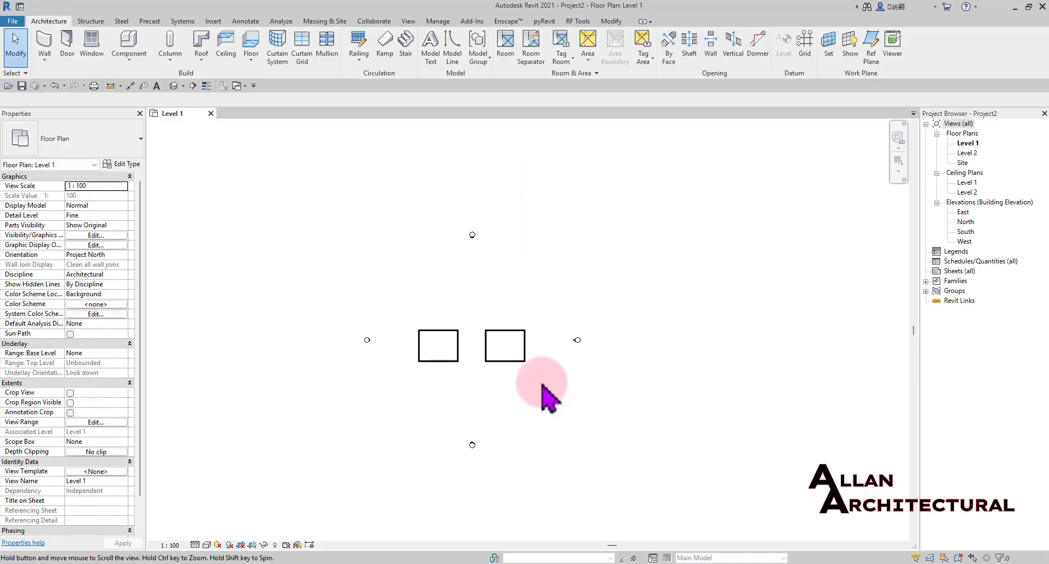
{"action": "scroll", "coordinate": [504, 328], "scroll_direction": "up", "scroll_amount": 5}
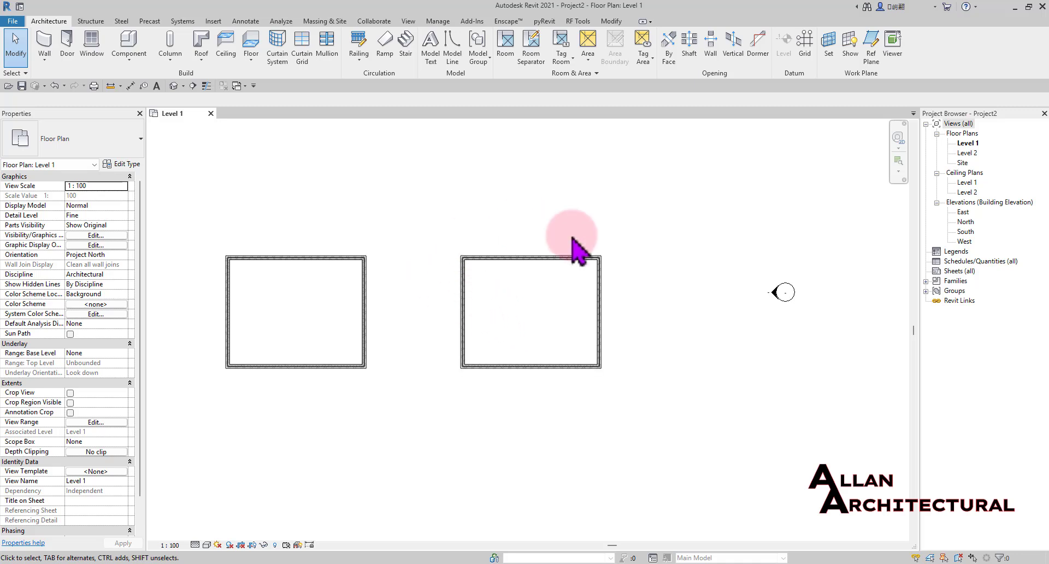
{"action": "middle_click_drag", "start_coordinate": [544, 287], "coordinate": [569, 316]}
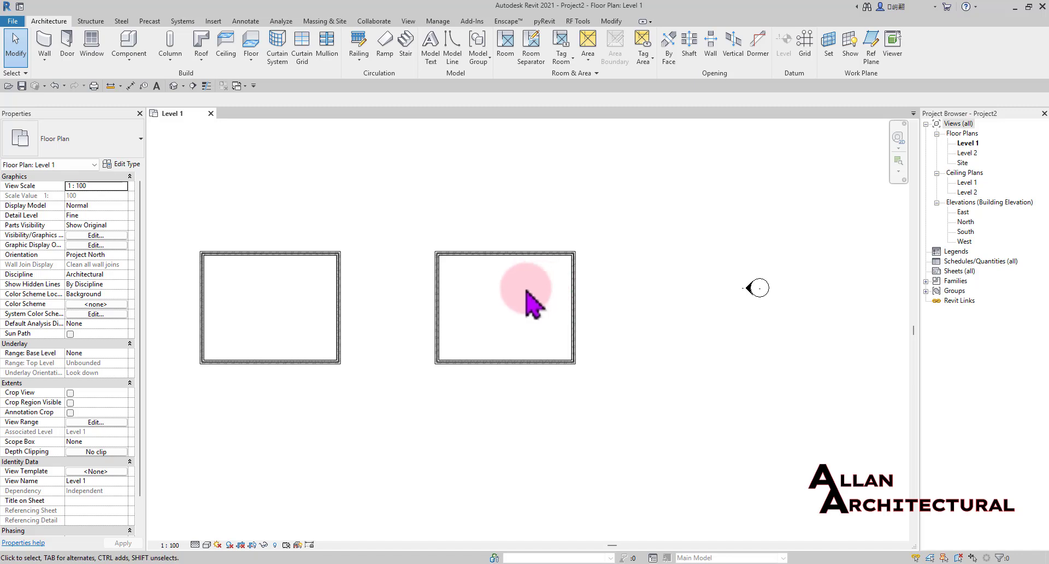
Start a roof by footprint moved to Level 2, with a rectangular boundary line and a 900 mm offset
{"action": "left_click", "coordinate": [201, 44]}
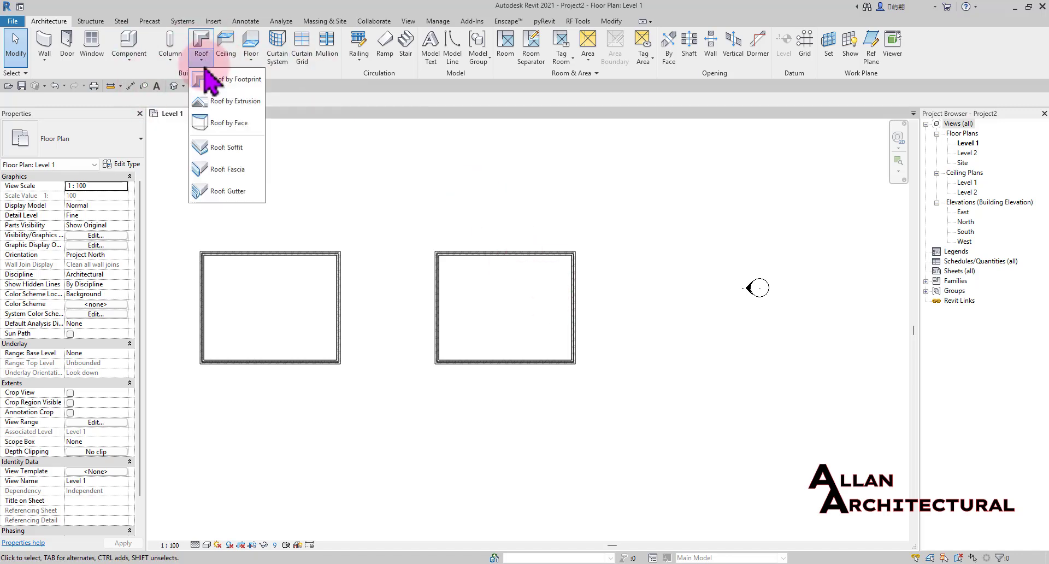
{"action": "left_click", "coordinate": [205, 80]}
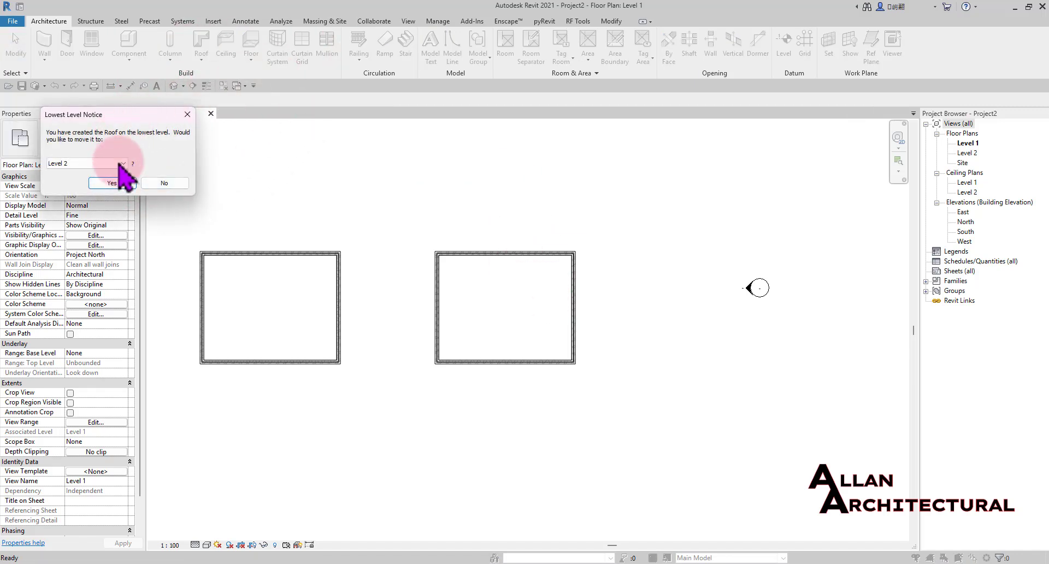
{"action": "left_click", "coordinate": [113, 183]}
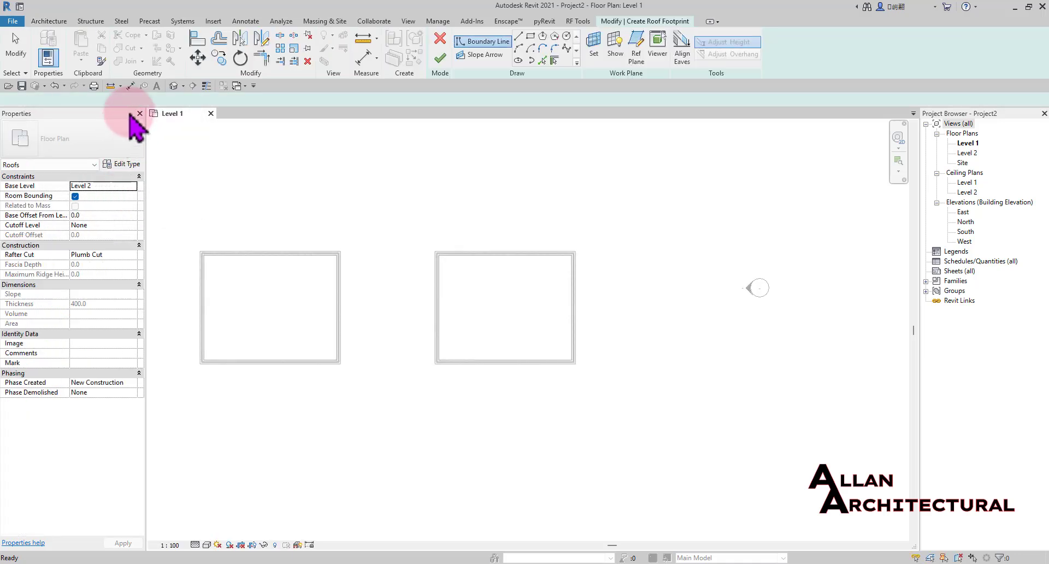
{"action": "left_click", "coordinate": [530, 36]}
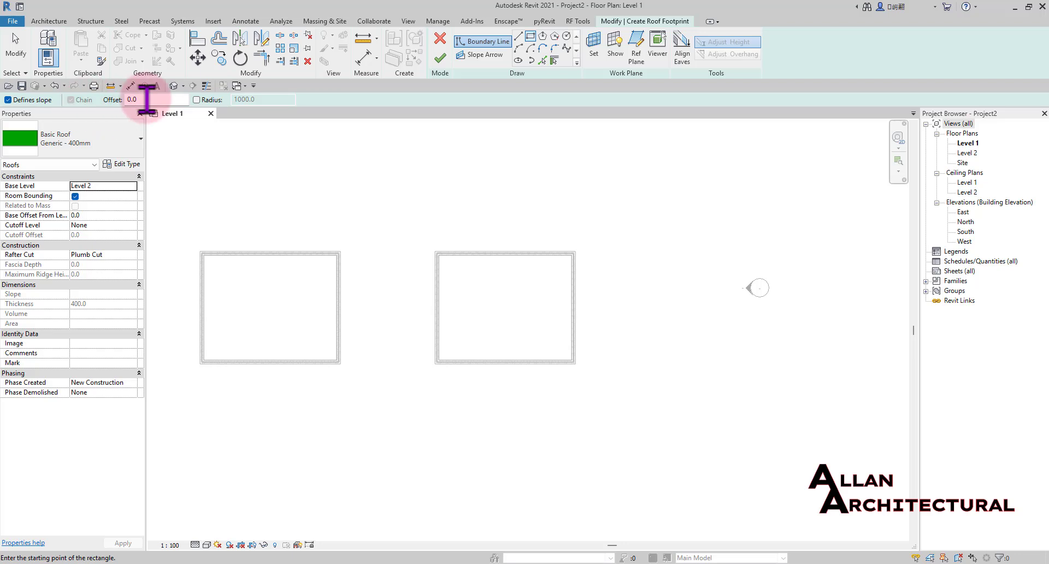
{"action": "left_click", "coordinate": [121, 99]}
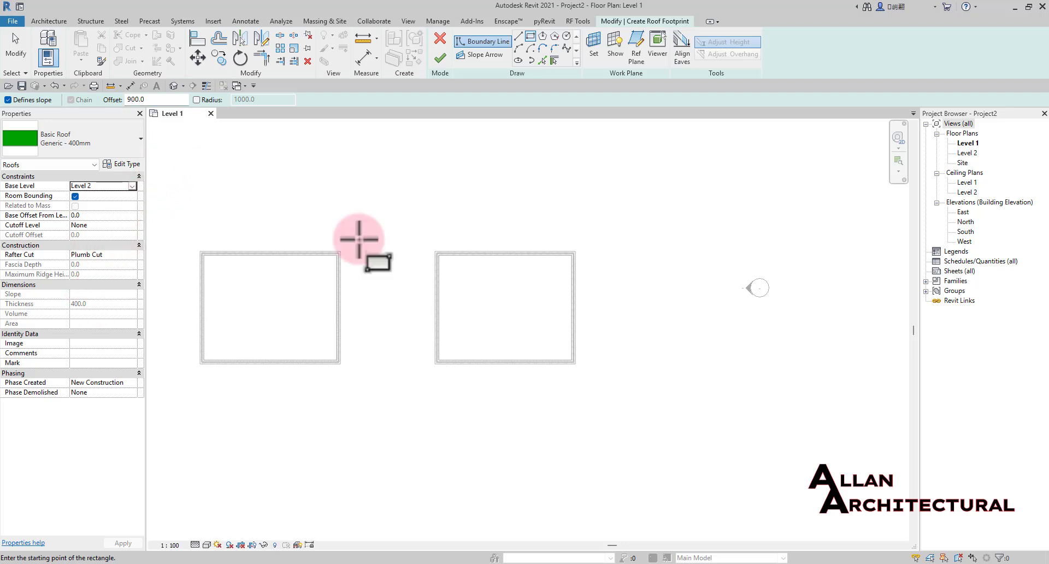
Sketch the rectangular roof boundary from corner to corner of the right-hand building's outer walls, offset outward
{"action": "middle_click_drag", "start_coordinate": [528, 267], "coordinate": [435, 239]}
{"action": "scroll", "coordinate": [435, 238], "scroll_direction": "up", "scroll_amount": 1}
{"action": "scroll", "coordinate": [339, 226], "scroll_direction": "up", "scroll_amount": 3}
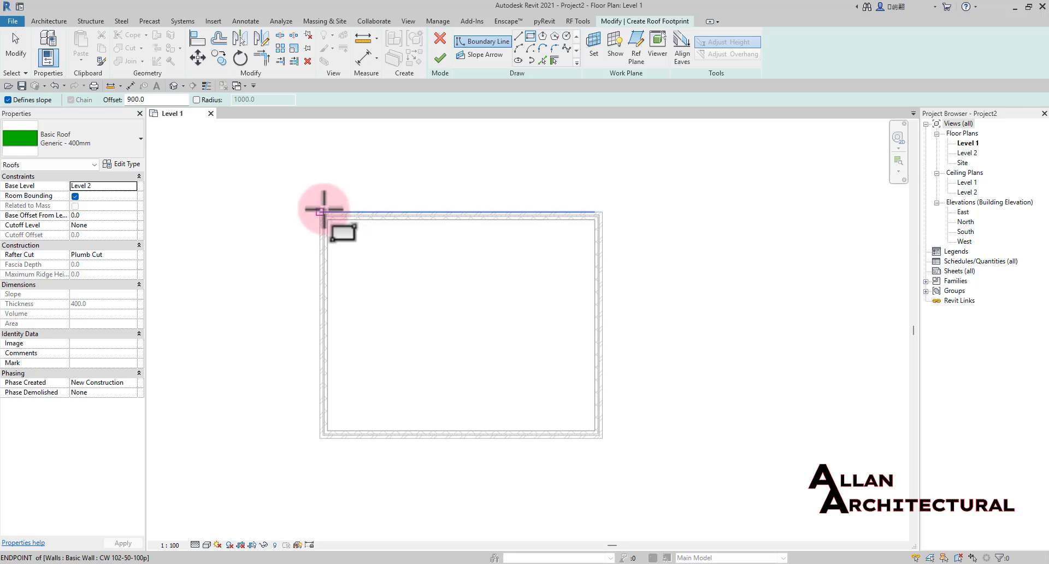
{"action": "left_click", "coordinate": [324, 210]}
{"action": "scroll", "coordinate": [607, 439], "scroll_direction": "up", "scroll_amount": 3}
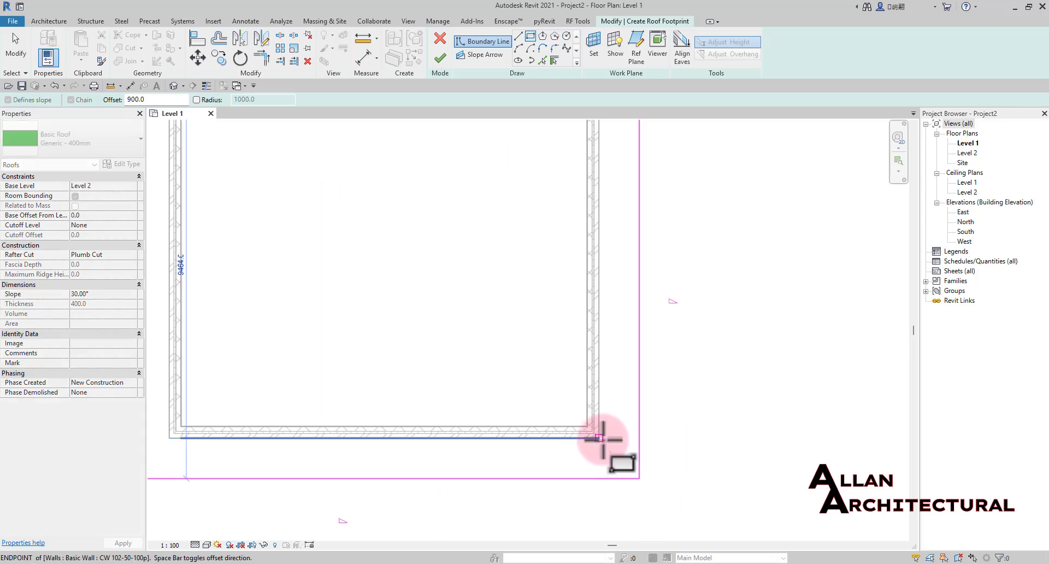
{"action": "left_click", "coordinate": [604, 439]}
{"action": "scroll", "coordinate": [606, 437], "scroll_direction": "down", "scroll_amount": 5}
{"action": "key", "text": "Escape"}
{"action": "key", "text": "Escape"}
Set the slope of all four roof boundary lines to 35° and finish the roof footprint
{"action": "left_click_drag", "start_coordinate": [660, 461], "coordinate": [359, 158]}
{"action": "left_click", "coordinate": [97, 217]}
{"action": "left_click_drag", "start_coordinate": [103, 215], "coordinate": [66, 216]}
{"action": "type", "text": "35"}
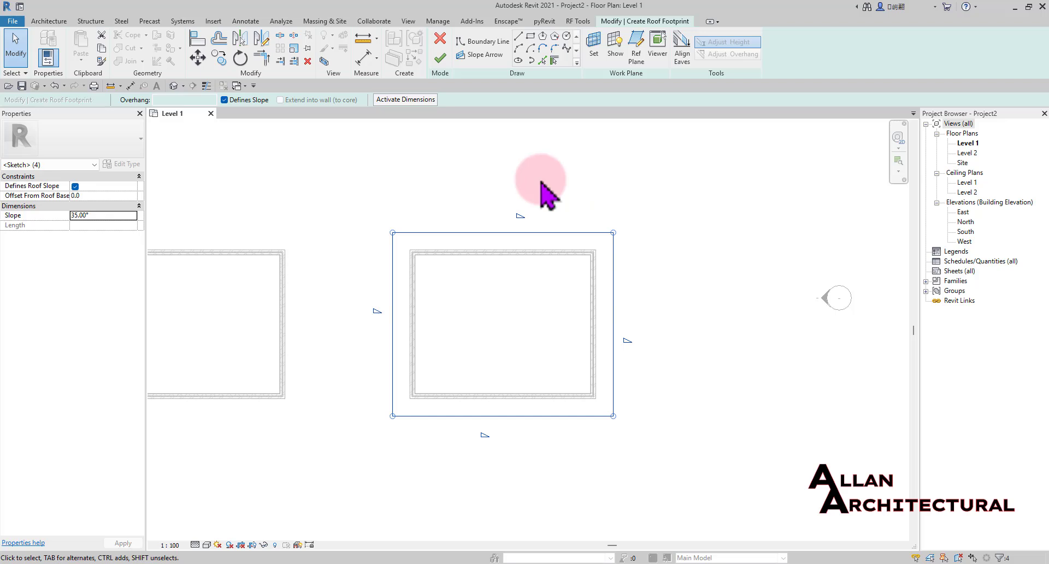
{"action": "left_click", "coordinate": [440, 58]}
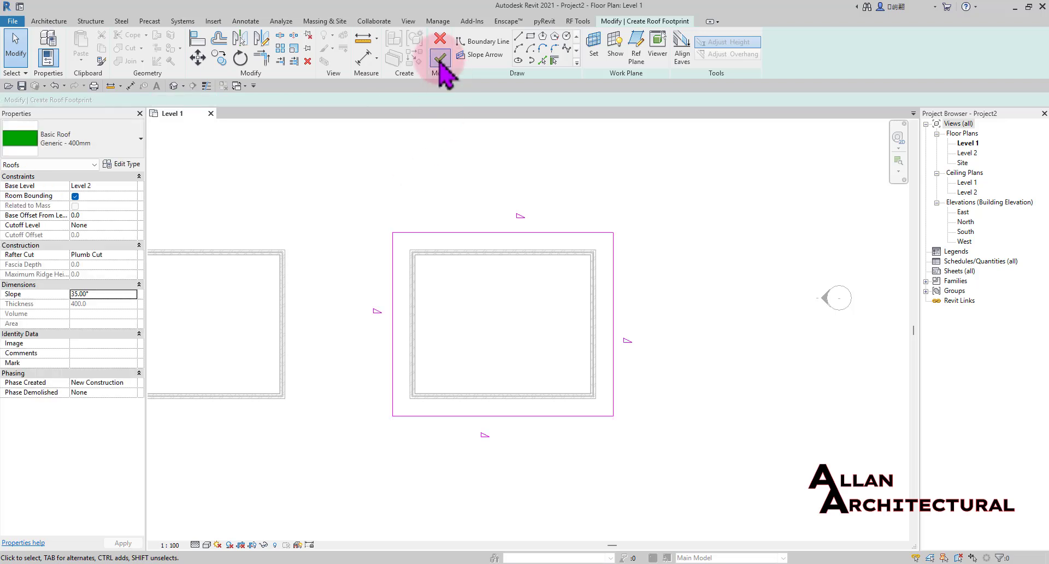
{"action": "left_click", "coordinate": [601, 288]}
{"action": "scroll", "coordinate": [440, 206], "scroll_direction": "down", "scroll_amount": 5}
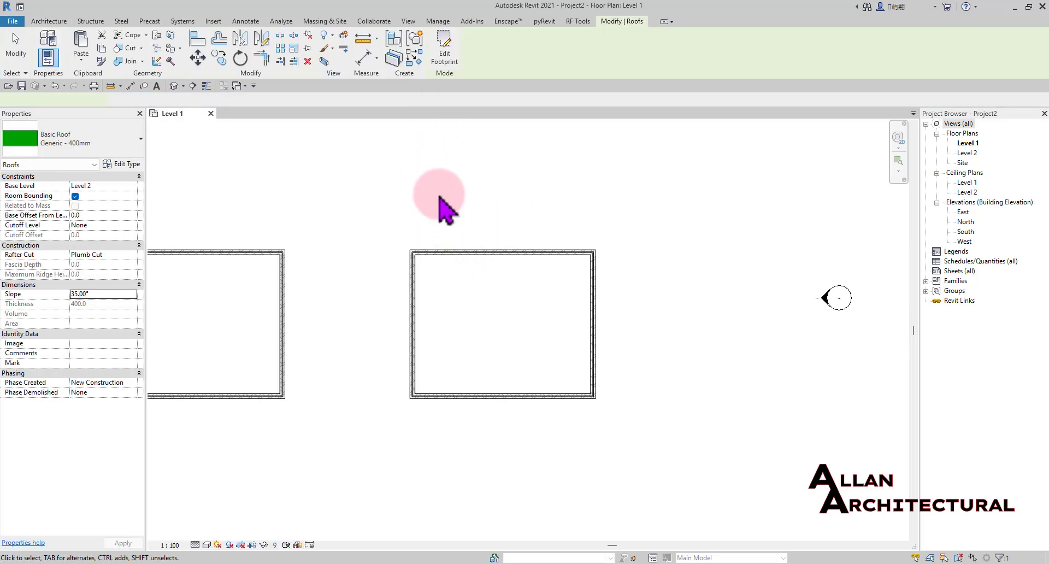
Open the default 3D view and set the top constraint of all walls in both buildings to Level 2
{"action": "left_click", "coordinate": [171, 87]}
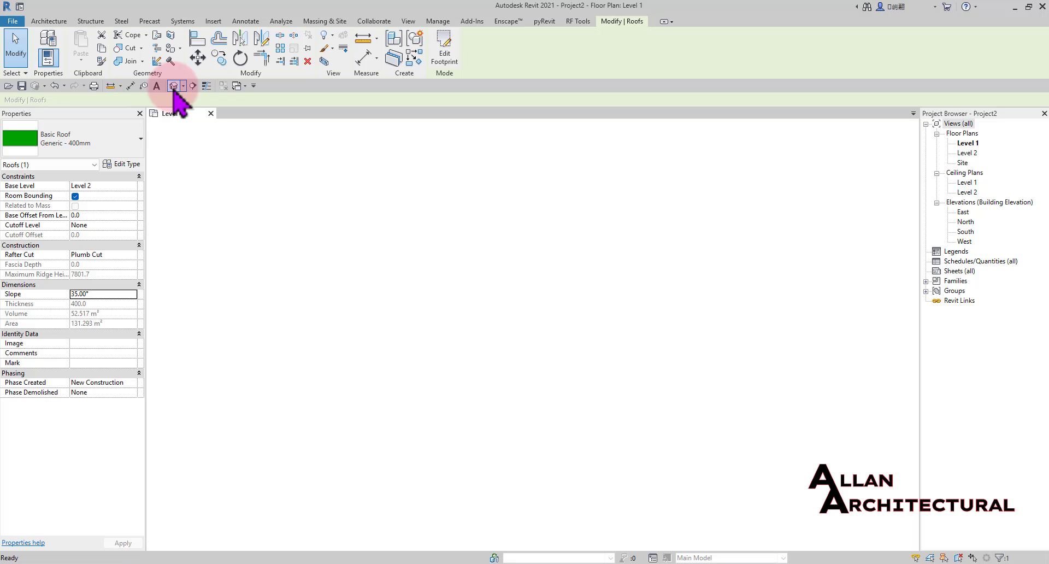
{"action": "scroll", "coordinate": [464, 257], "scroll_direction": "down", "scroll_amount": 4}
{"action": "middle_click_drag", "start_coordinate": [485, 261], "coordinate": [719, 194], "text": "shift"}
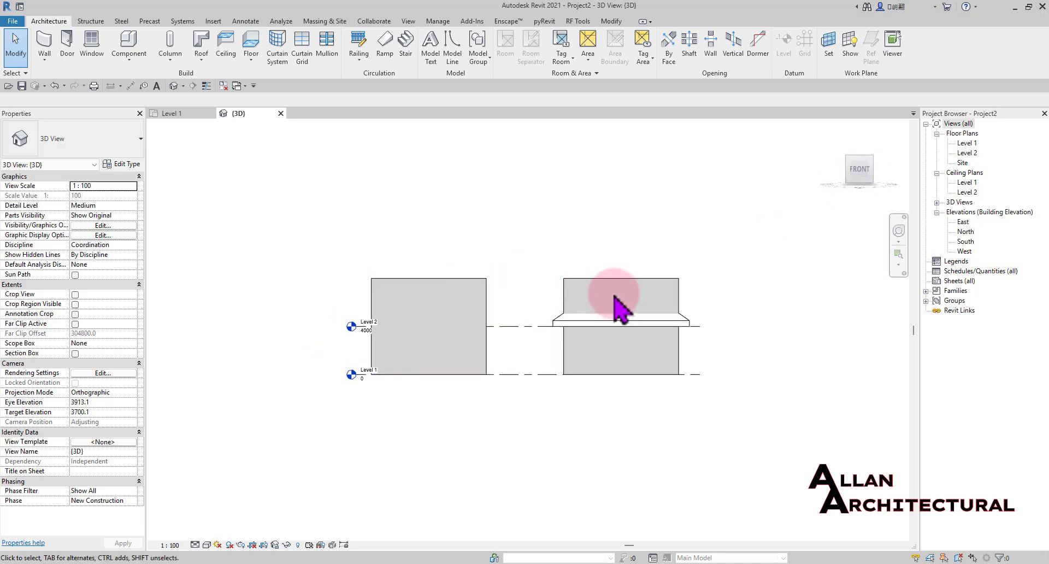
{"action": "left_click_drag", "start_coordinate": [731, 256], "coordinate": [311, 282]}
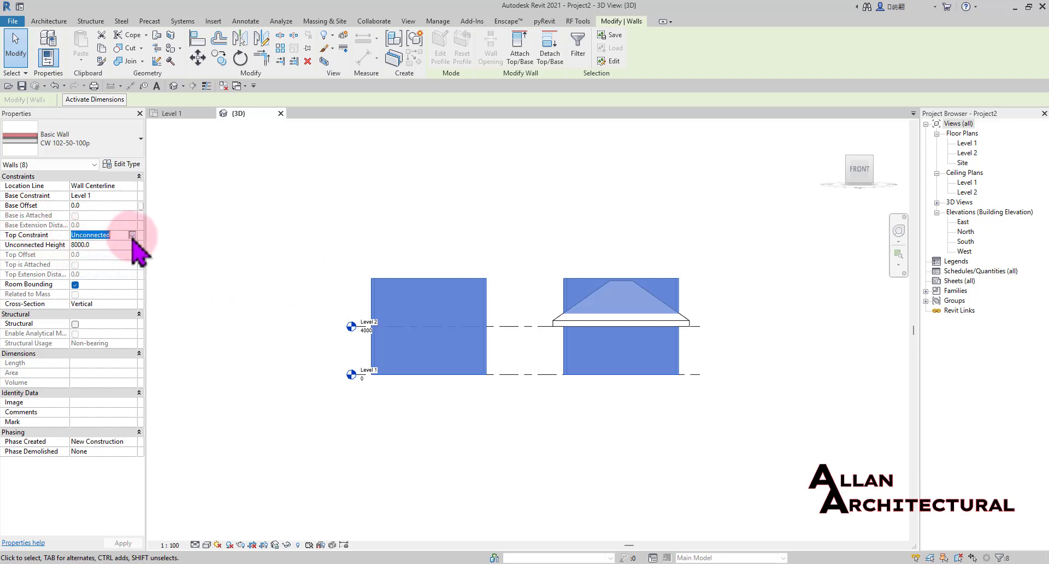
{"action": "left_click", "coordinate": [133, 236]}
{"action": "left_click", "coordinate": [121, 264]}
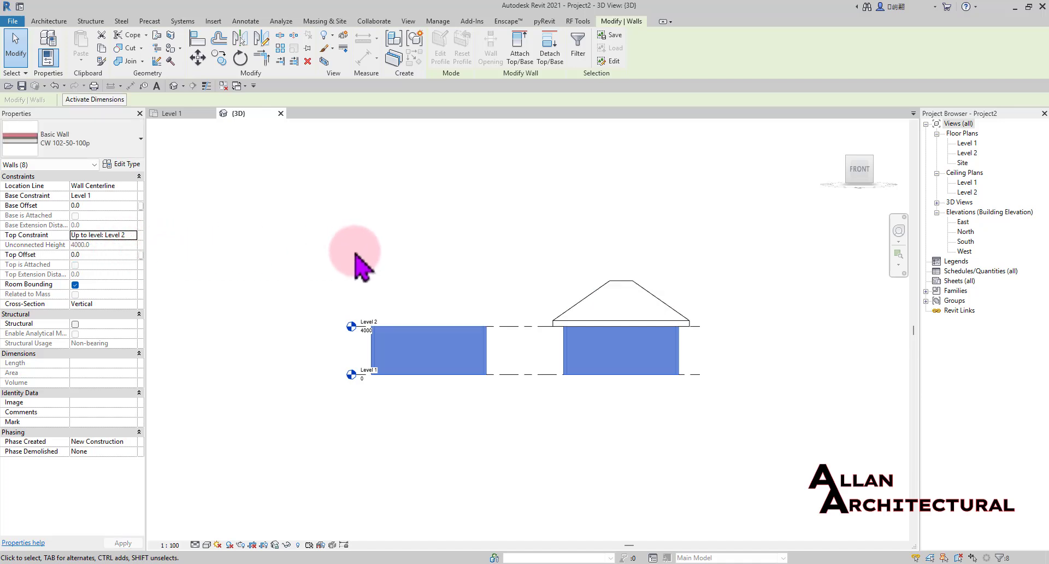
Examine the roofed building and the roofless building from several sides in the 3D view
{"action": "scroll", "coordinate": [638, 354], "scroll_direction": "up", "scroll_amount": 2}
{"action": "left_click", "coordinate": [754, 339]}
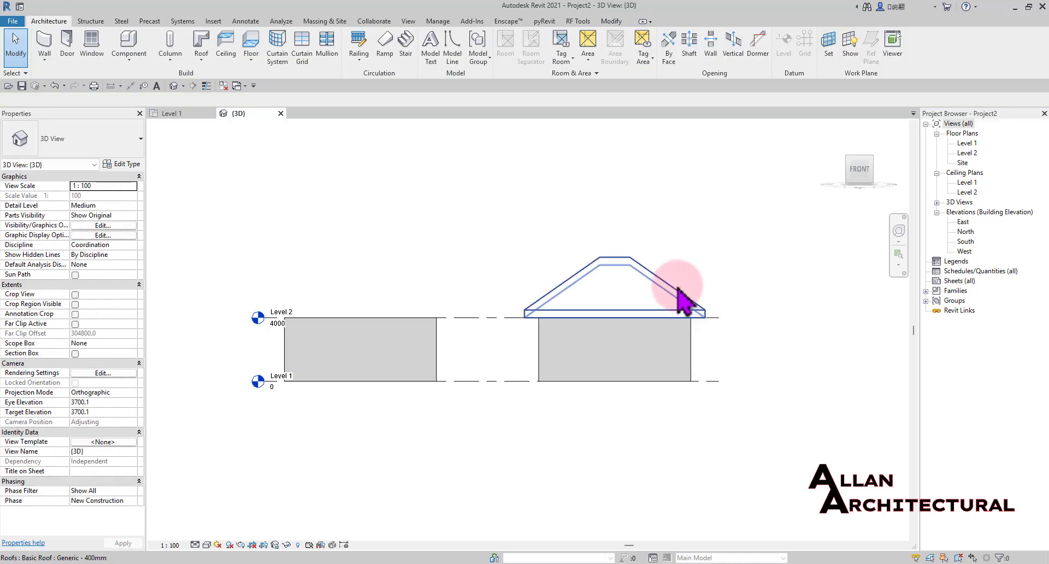
{"action": "middle_click_drag", "start_coordinate": [672, 286], "coordinate": [327, 296], "text": "shift"}
{"action": "scroll", "coordinate": [464, 283], "scroll_direction": "up", "scroll_amount": 2}
{"action": "scroll", "coordinate": [528, 250], "scroll_direction": "up", "scroll_amount": 3}
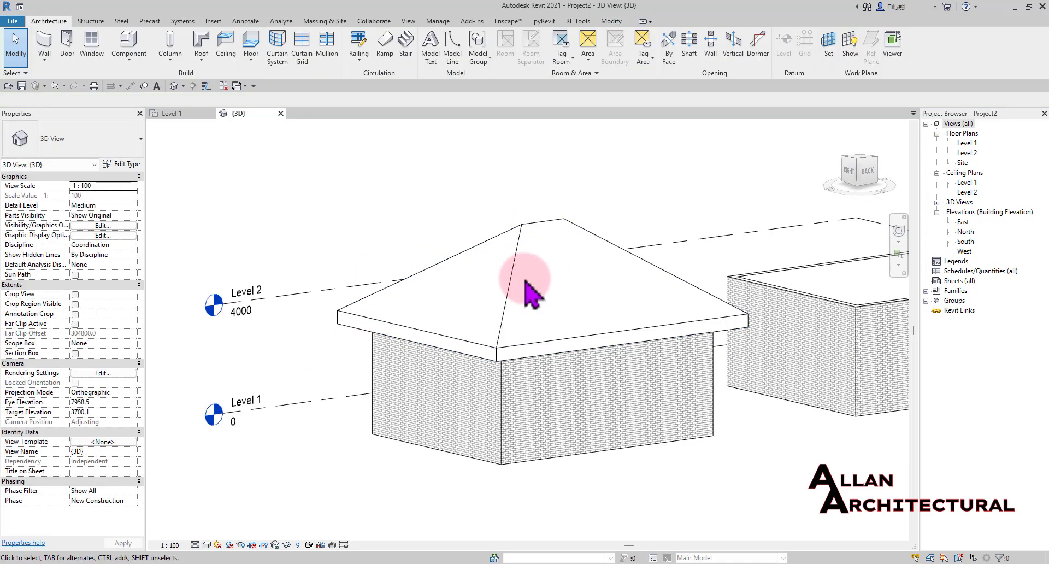
{"action": "scroll", "coordinate": [464, 276], "scroll_direction": "down", "scroll_amount": 3}
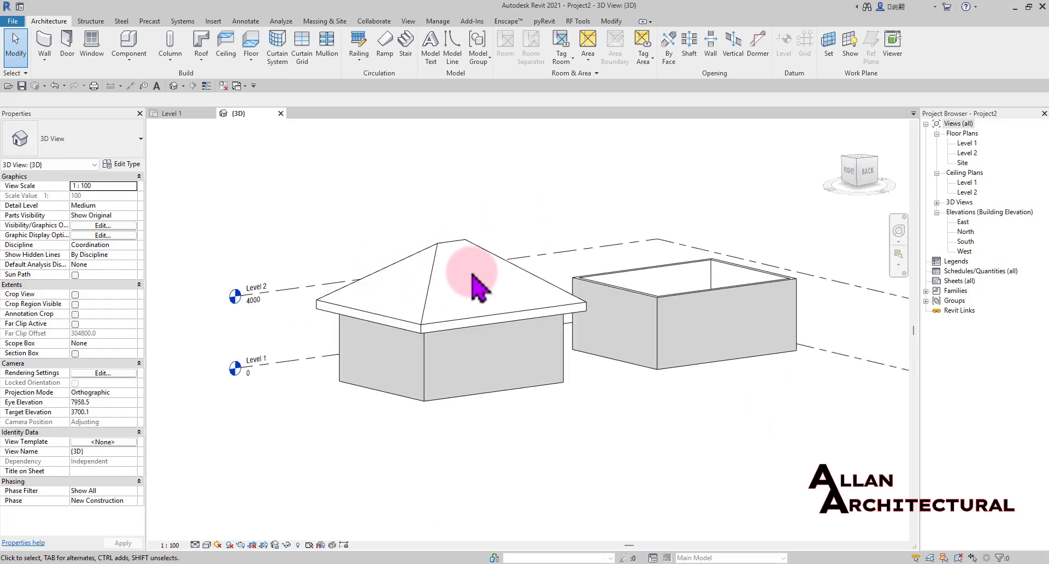
Hide the Level 1 and Level 2 datums in the 3D view
{"action": "left_click", "coordinate": [174, 114]}
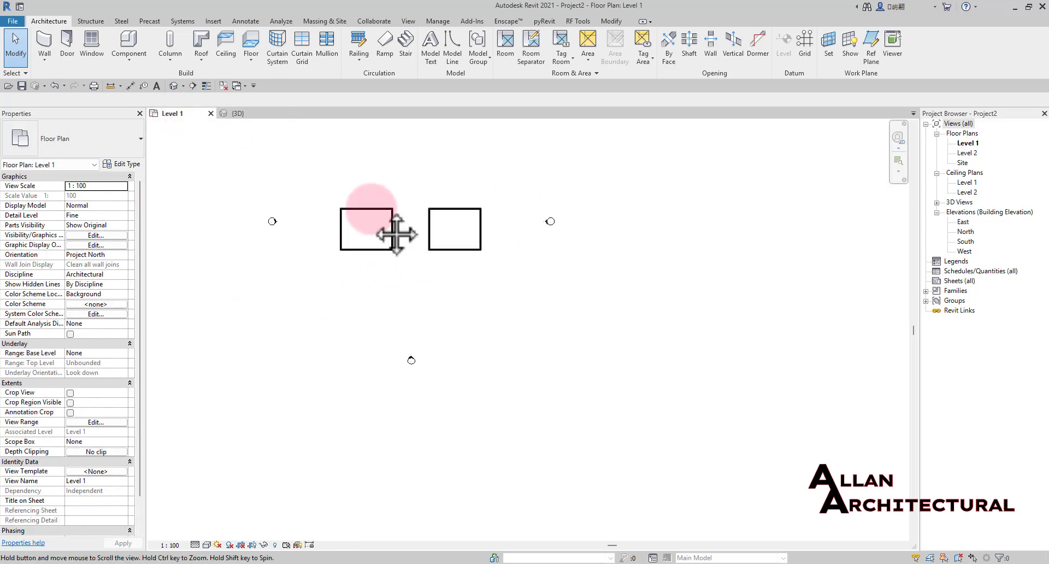
{"action": "left_click", "coordinate": [237, 113]}
{"action": "middle_click_drag", "start_coordinate": [563, 337], "coordinate": [382, 317], "text": "shift"}
{"action": "left_click_drag", "start_coordinate": [287, 159], "coordinate": [242, 408]}
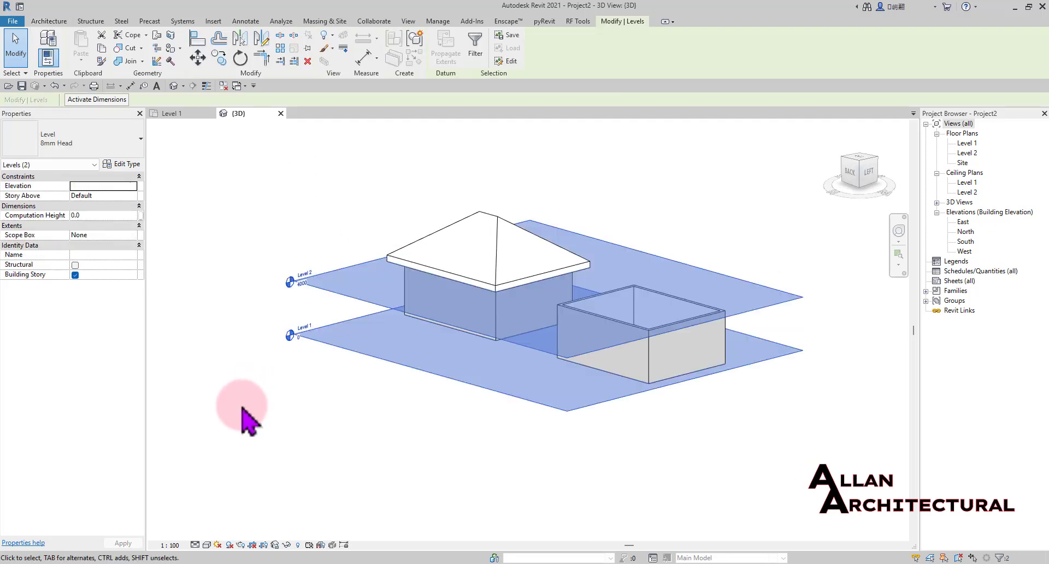
{"action": "key", "text": "h"}
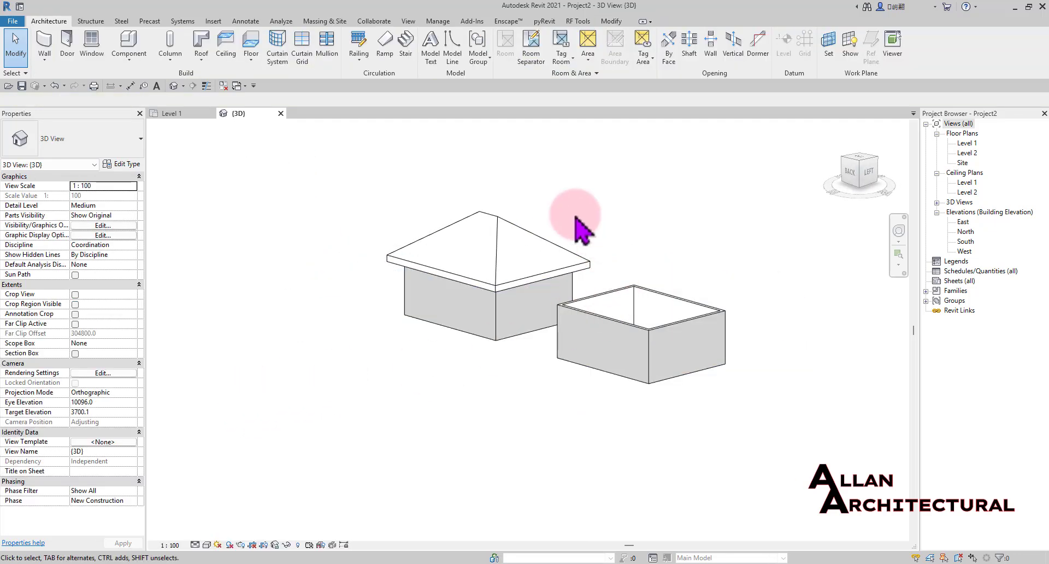
Set the top offset of the roofless building's four walls to 800 mm
{"action": "middle_click_drag", "start_coordinate": [522, 262], "coordinate": [673, 265], "text": "shift"}
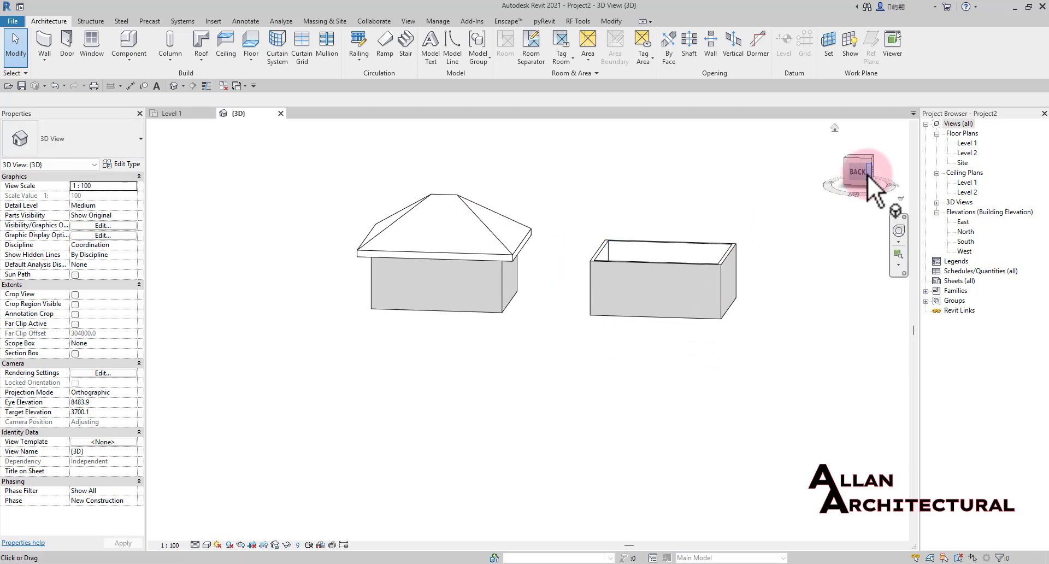
{"action": "left_click", "coordinate": [865, 175]}
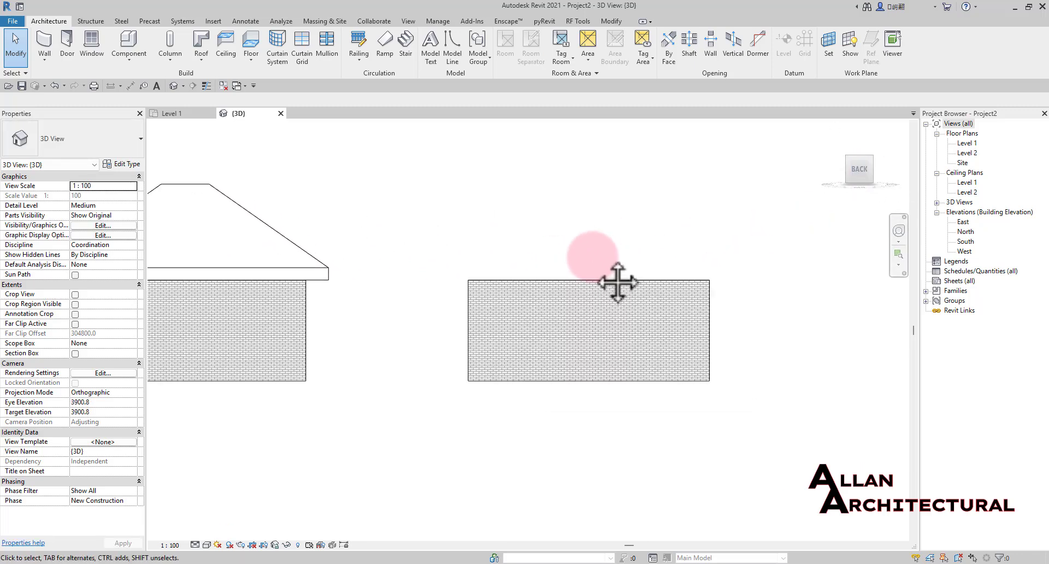
{"action": "left_click_drag", "start_coordinate": [712, 306], "coordinate": [445, 313]}
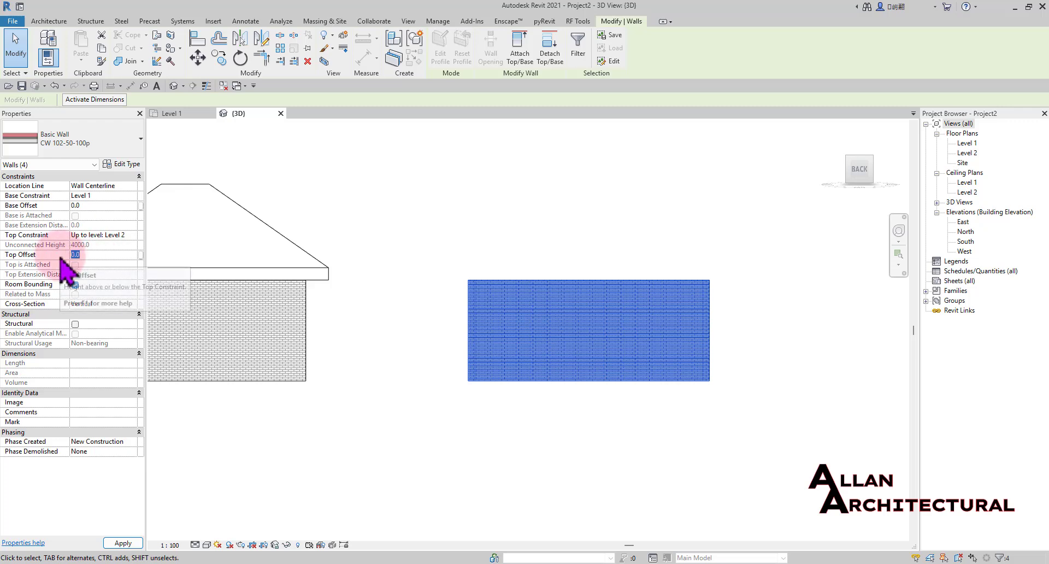
{"action": "type", "text": "800"}
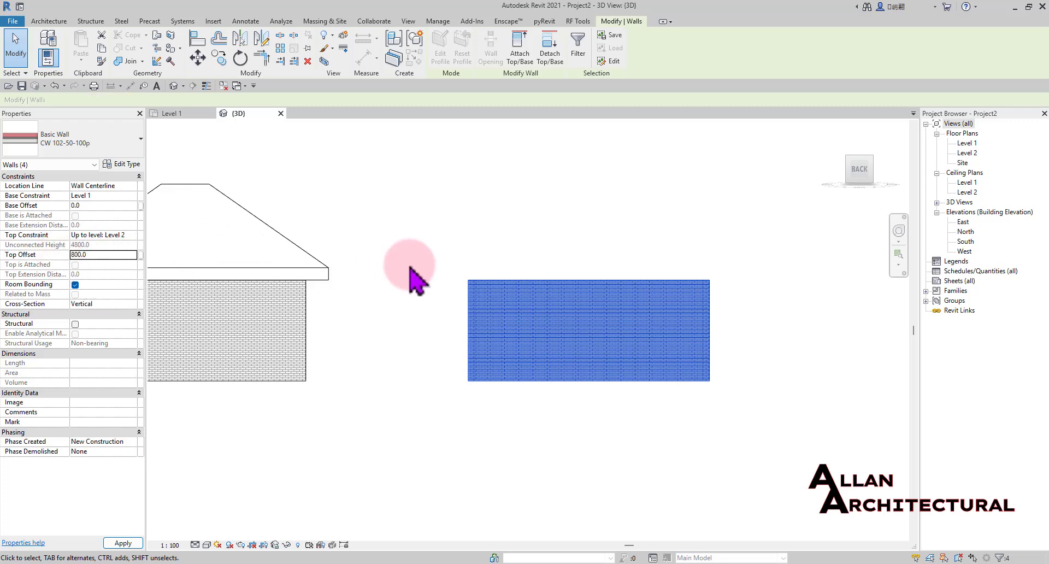
{"action": "left_click", "coordinate": [476, 230]}
Compare the two buildings in the Level 1 floor plan and from above in 3D
{"action": "scroll", "coordinate": [476, 230], "scroll_direction": "down", "scroll_amount": 2}
{"action": "left_click", "coordinate": [197, 115]}
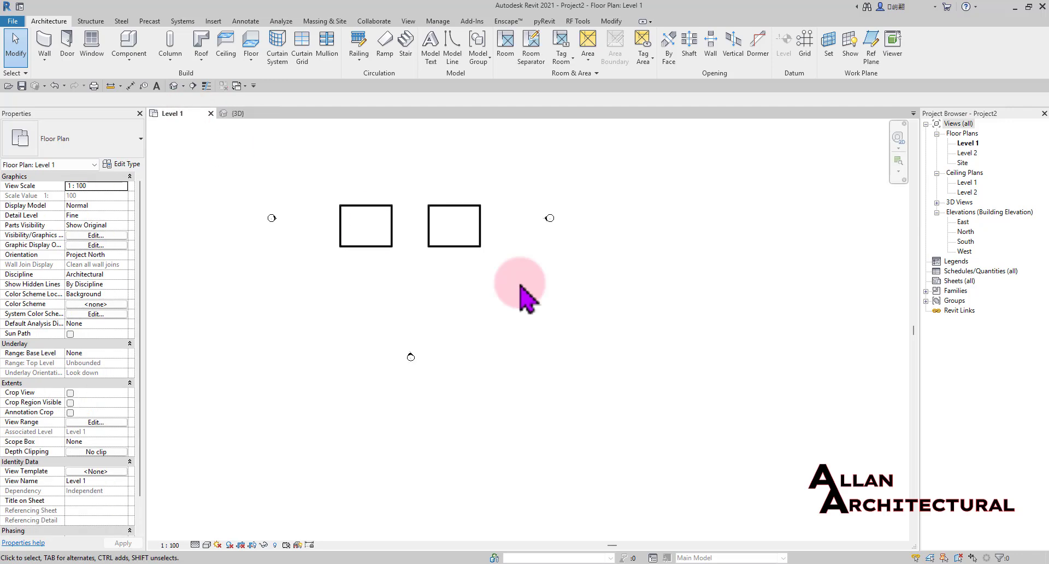
{"action": "scroll", "coordinate": [465, 262], "scroll_direction": "up", "scroll_amount": 4}
{"action": "scroll", "coordinate": [457, 235], "scroll_direction": "down", "scroll_amount": 2}
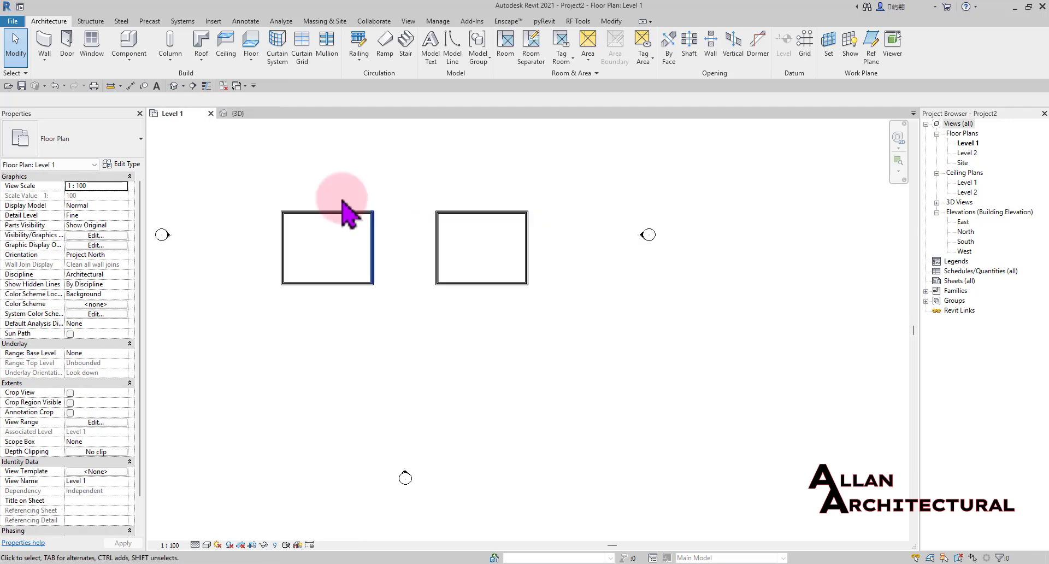
{"action": "scroll", "coordinate": [401, 271], "scroll_direction": "down", "scroll_amount": 2}
{"action": "left_click", "coordinate": [243, 113]}
{"action": "middle_click_drag", "start_coordinate": [548, 264], "coordinate": [886, 145], "text": "shift"}
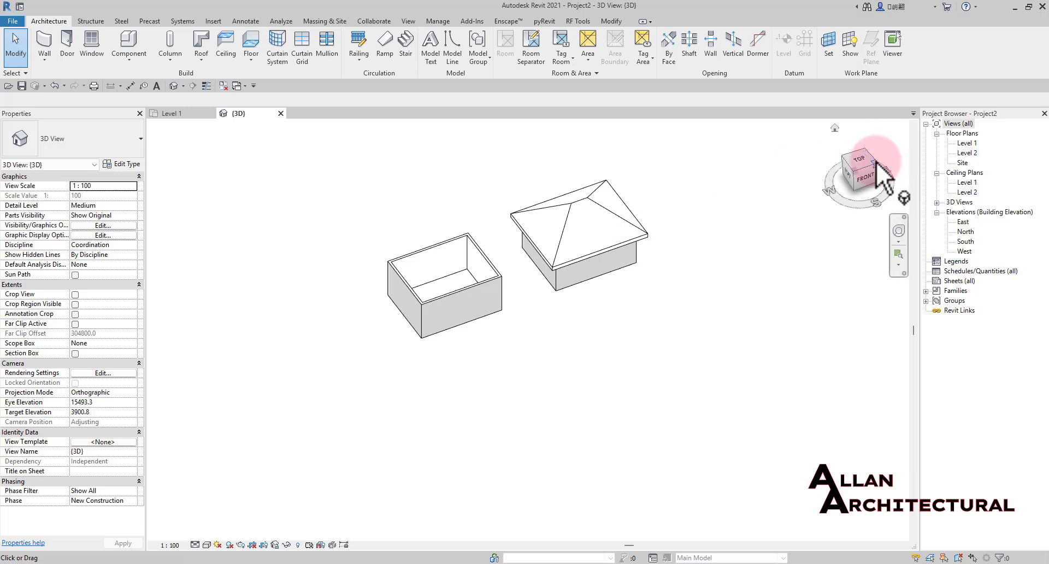
{"action": "left_click", "coordinate": [868, 163]}
Open the Level 2 floor plan and frame the roofless left-hand building
{"action": "double_click", "coordinate": [968, 152]}
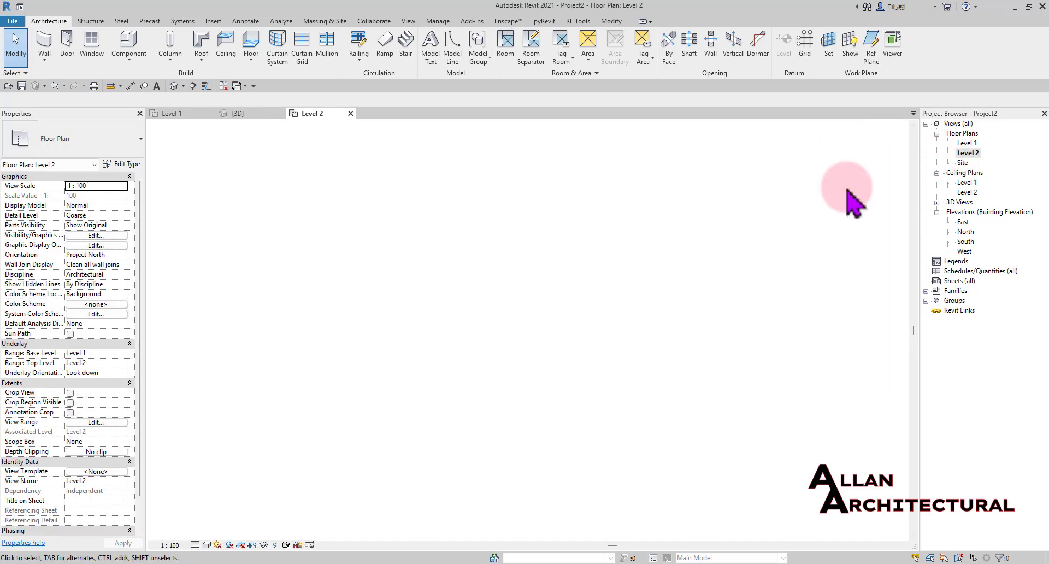
{"action": "scroll", "coordinate": [615, 388], "scroll_direction": "up", "scroll_amount": 4}
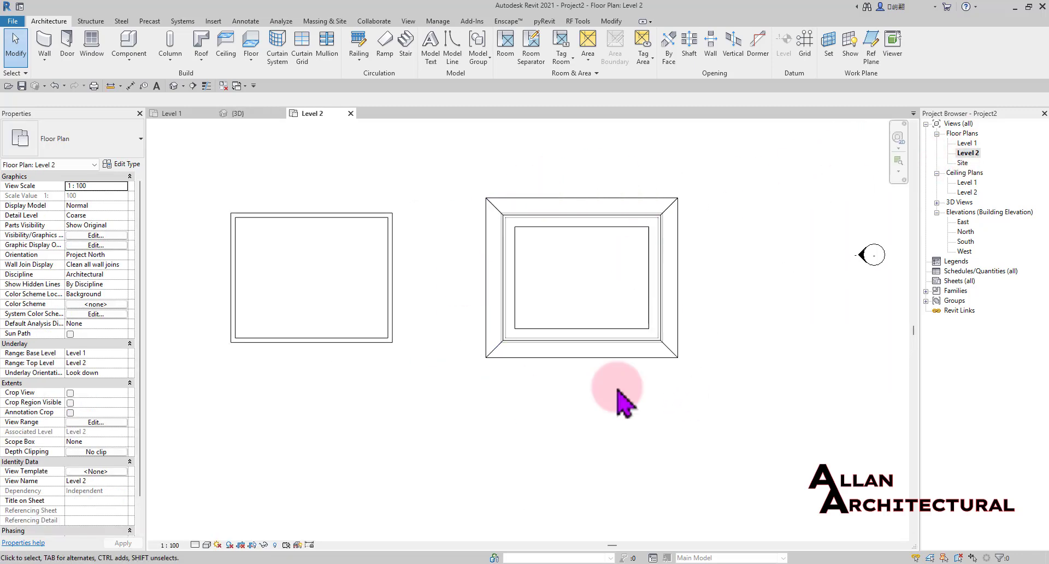
{"action": "scroll", "coordinate": [522, 262], "scroll_direction": "down", "scroll_amount": 2}
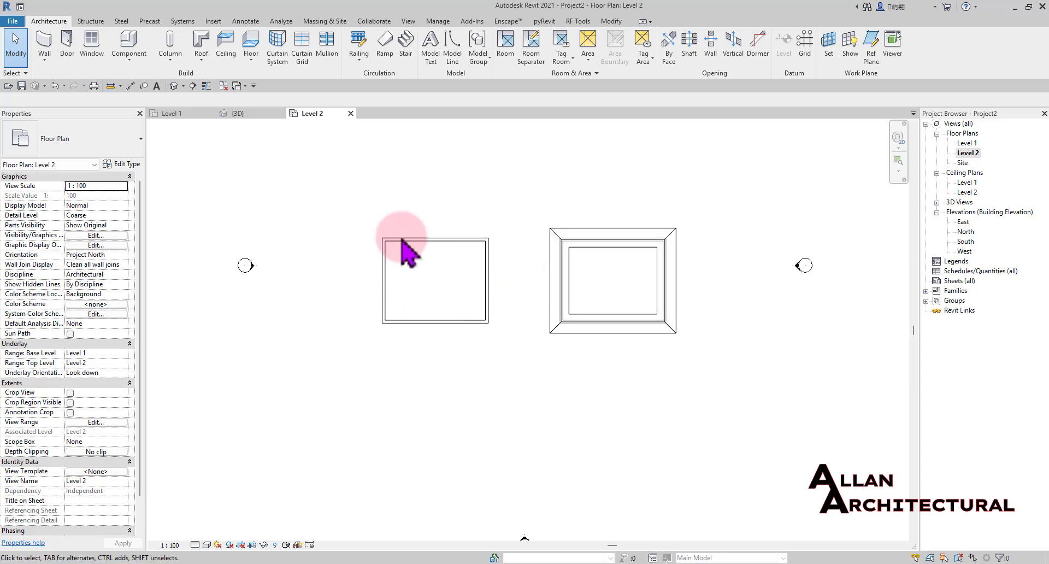
{"action": "scroll", "coordinate": [432, 257], "scroll_direction": "up", "scroll_amount": 4}
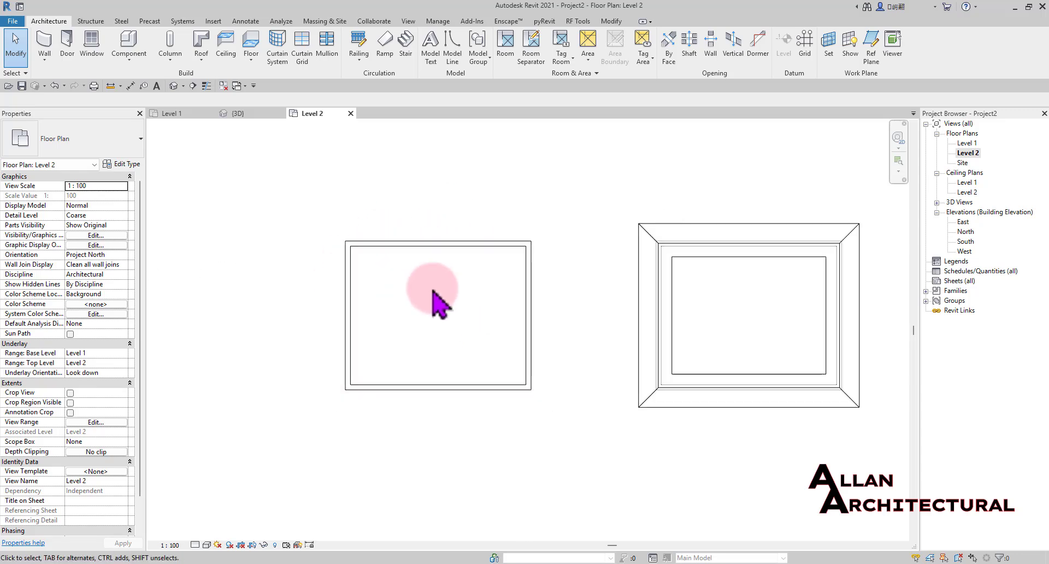
{"action": "left_click", "coordinate": [201, 59]}
{"action": "left_click", "coordinate": [218, 69]}
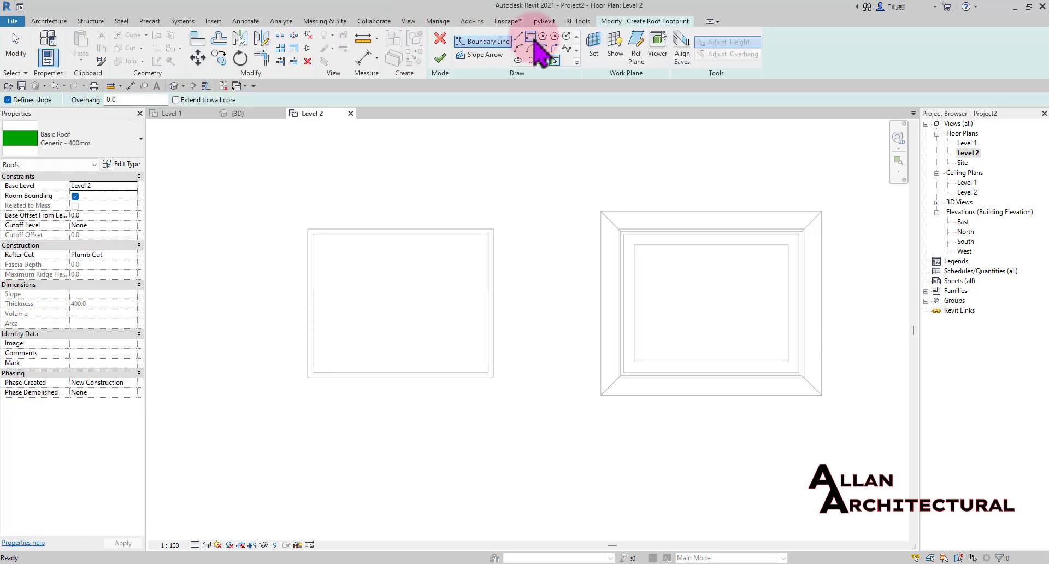
{"action": "left_click", "coordinate": [531, 36]}
{"action": "scroll", "coordinate": [328, 187], "scroll_direction": "up", "scroll_amount": 4}
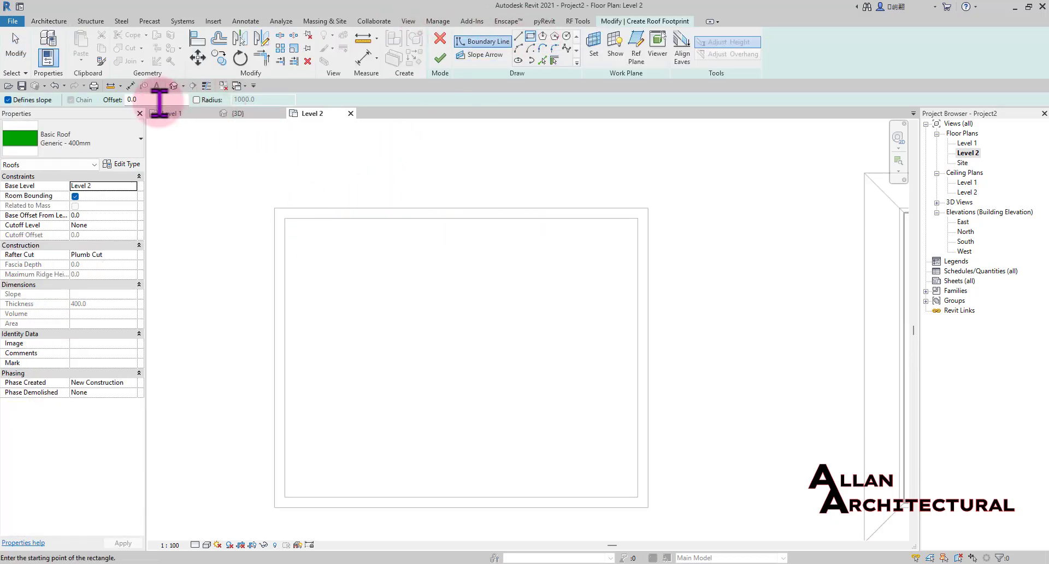
{"action": "key", "text": "Escape"}
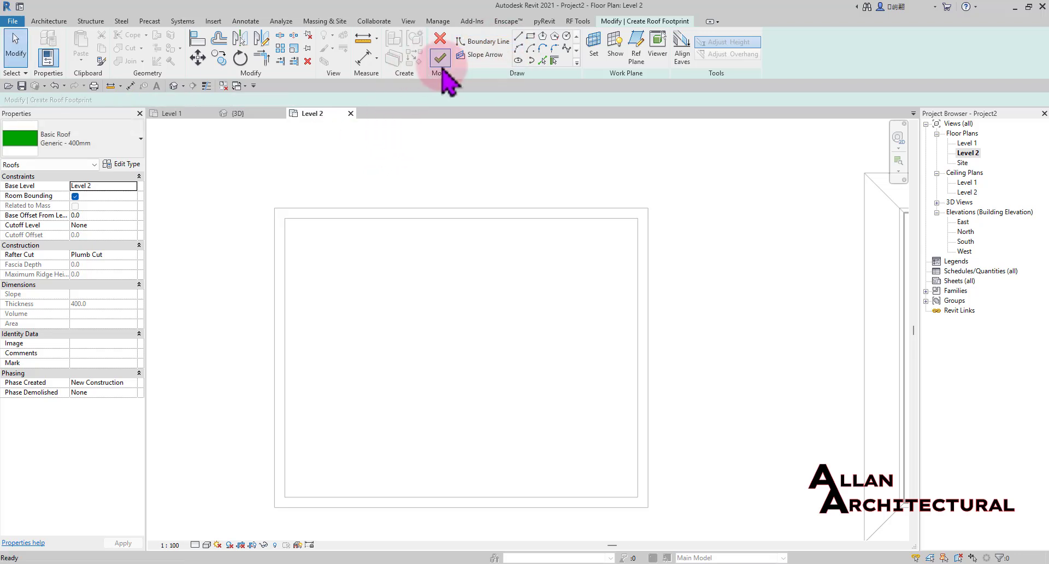
{"action": "left_click", "coordinate": [440, 42]}
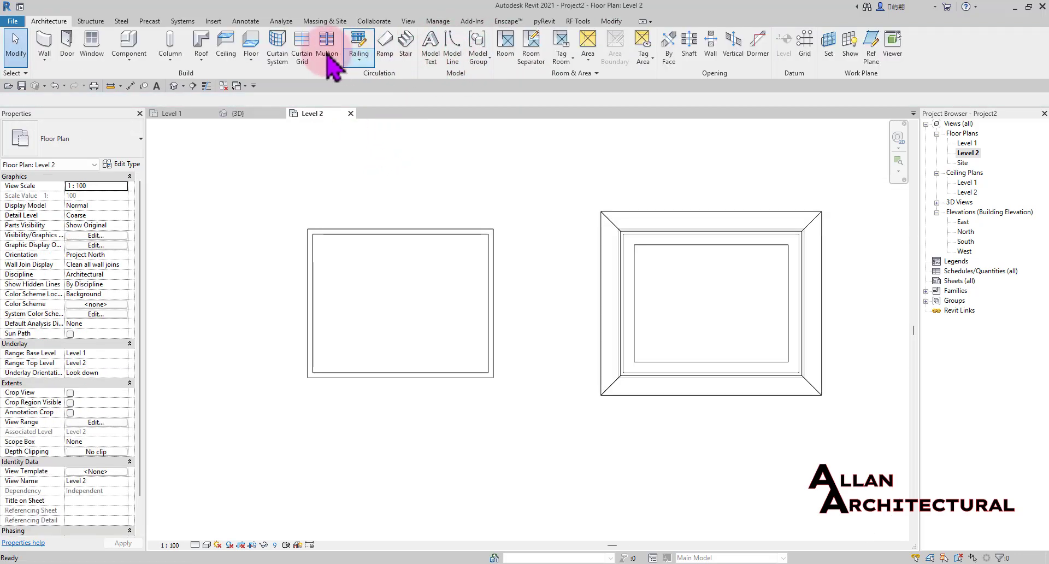
Start a roof by footprint on Level 2 with Extend to wall core enabled, and set the plan's detail level to Fine
{"action": "left_click", "coordinate": [196, 60]}
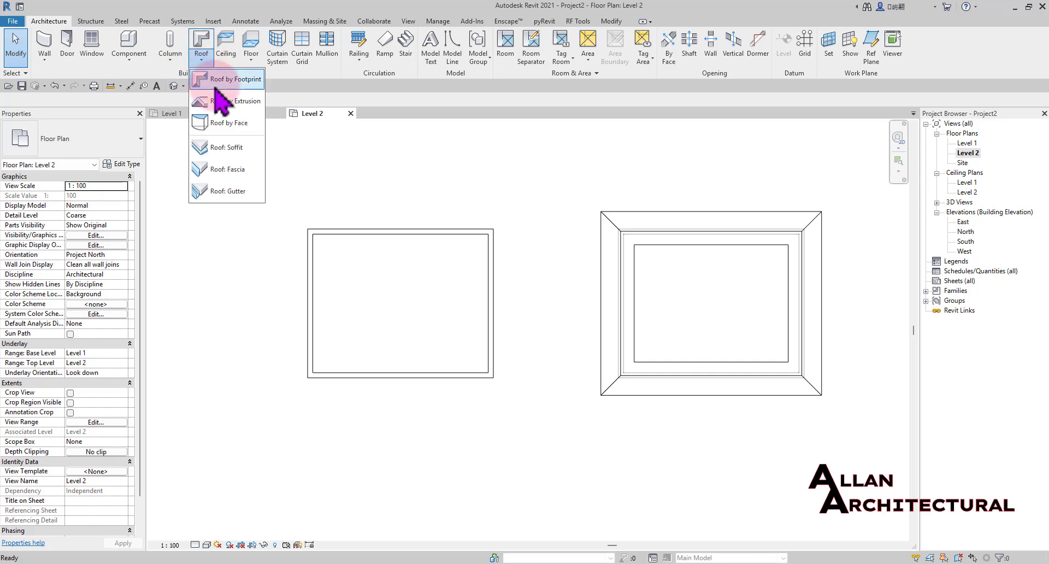
{"action": "left_click", "coordinate": [221, 86]}
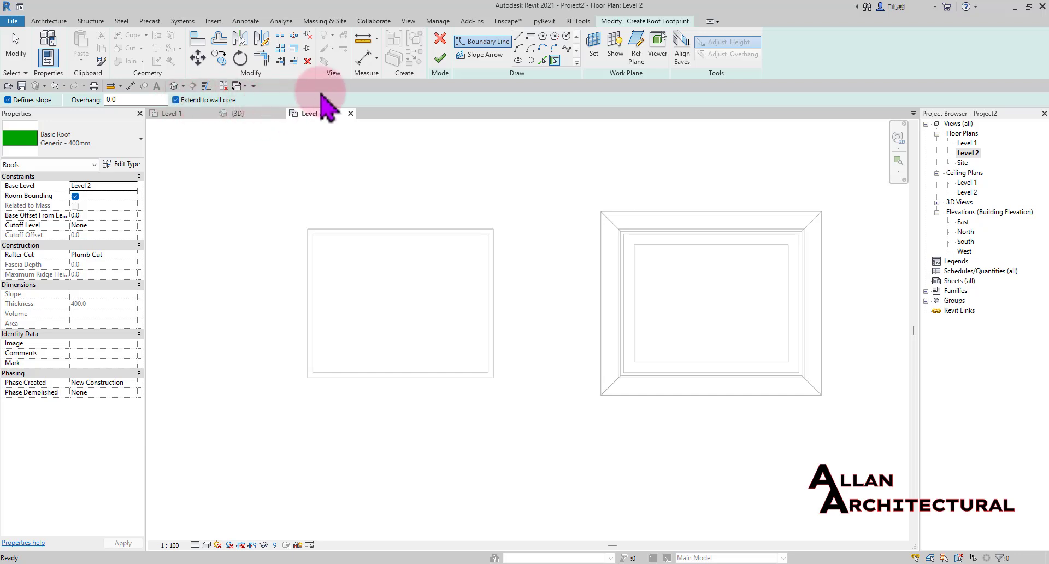
{"action": "left_click", "coordinate": [530, 37]}
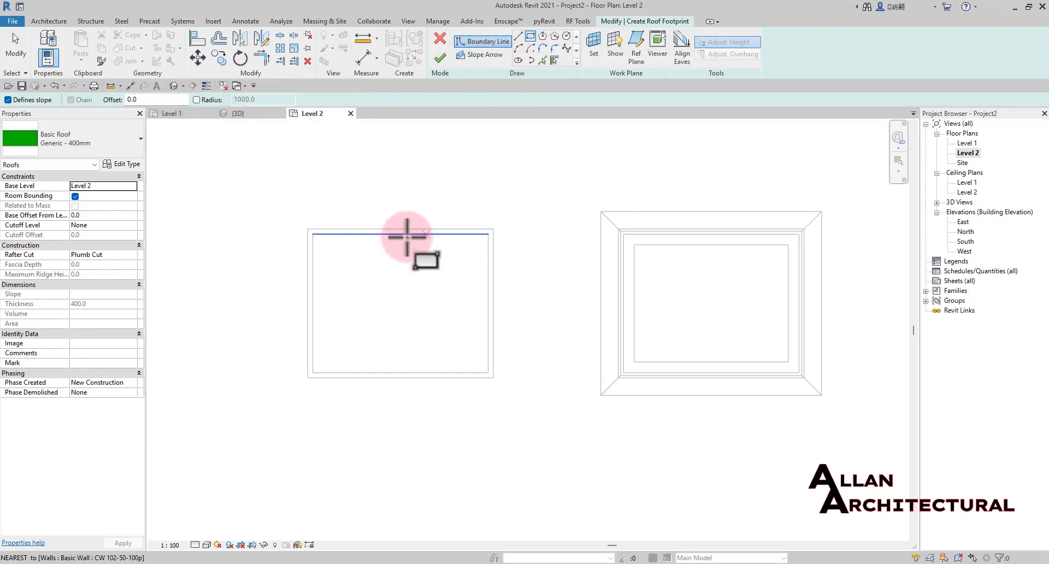
{"action": "scroll", "coordinate": [350, 235], "scroll_direction": "up", "scroll_amount": 2}
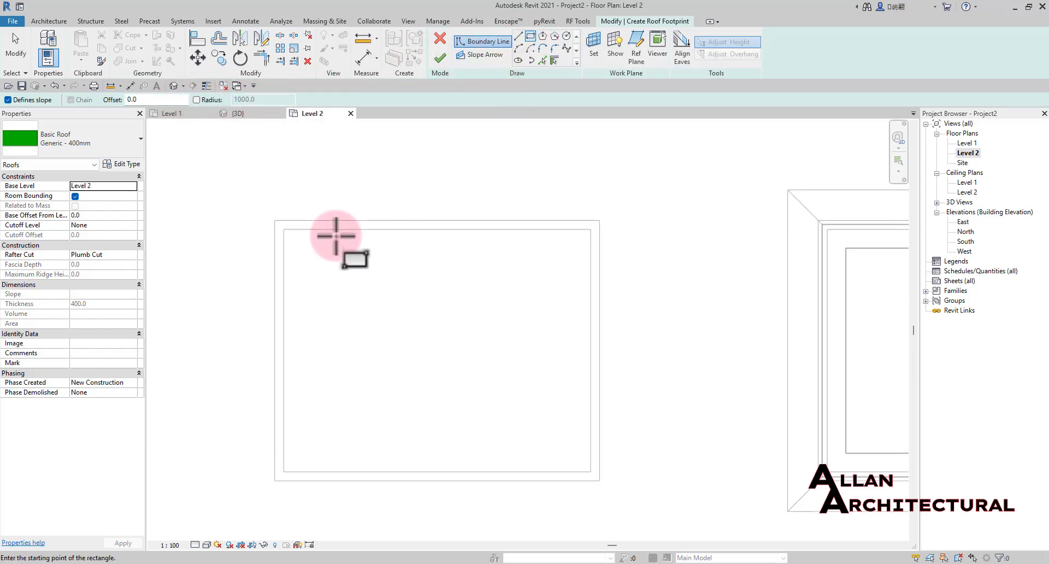
{"action": "left_click", "coordinate": [284, 230]}
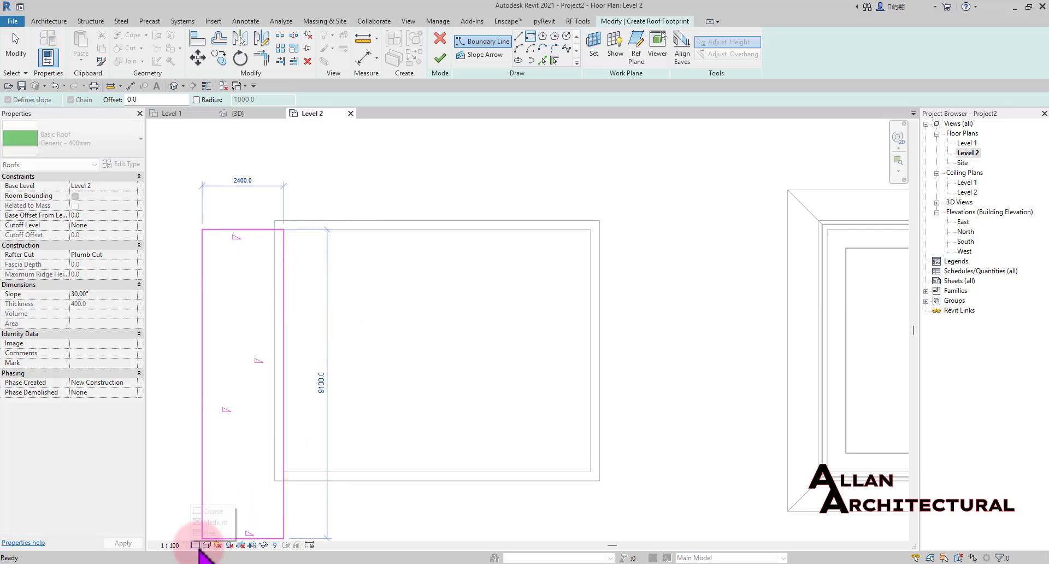
{"action": "left_click", "coordinate": [210, 533]}
{"action": "scroll", "coordinate": [300, 251], "scroll_direction": "up", "scroll_amount": 3}
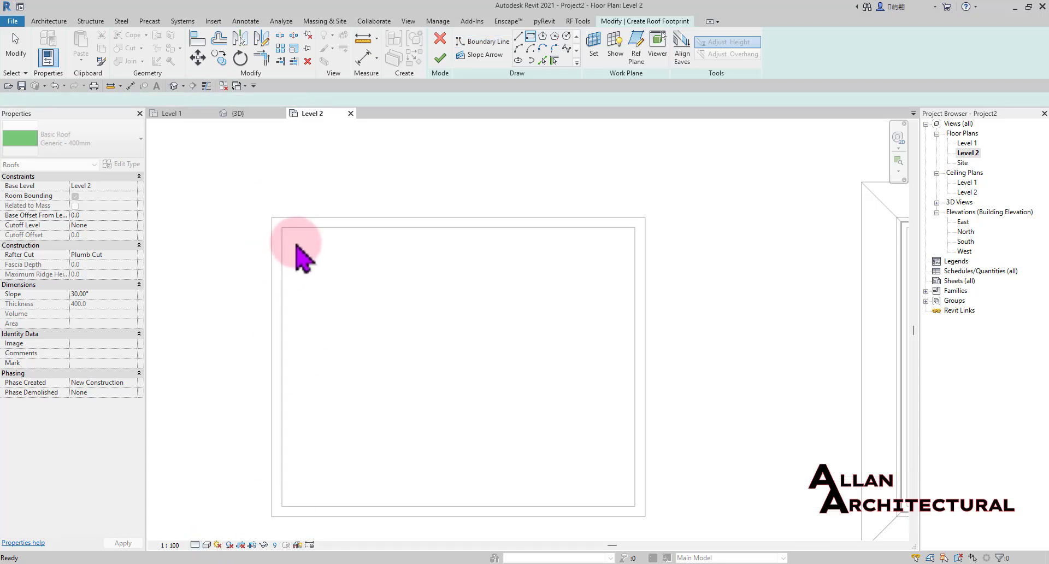
{"action": "left_click", "coordinate": [276, 221]}
{"action": "scroll", "coordinate": [276, 219], "scroll_direction": "up", "scroll_amount": 4}
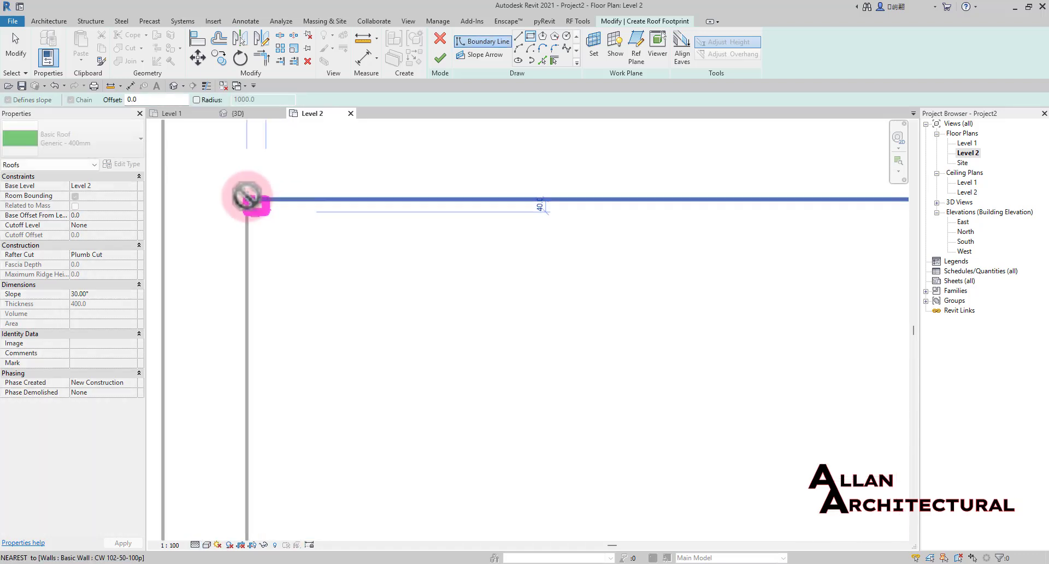
{"action": "scroll", "coordinate": [290, 238], "scroll_direction": "down", "scroll_amount": 3}
{"action": "left_click", "coordinate": [531, 37]}
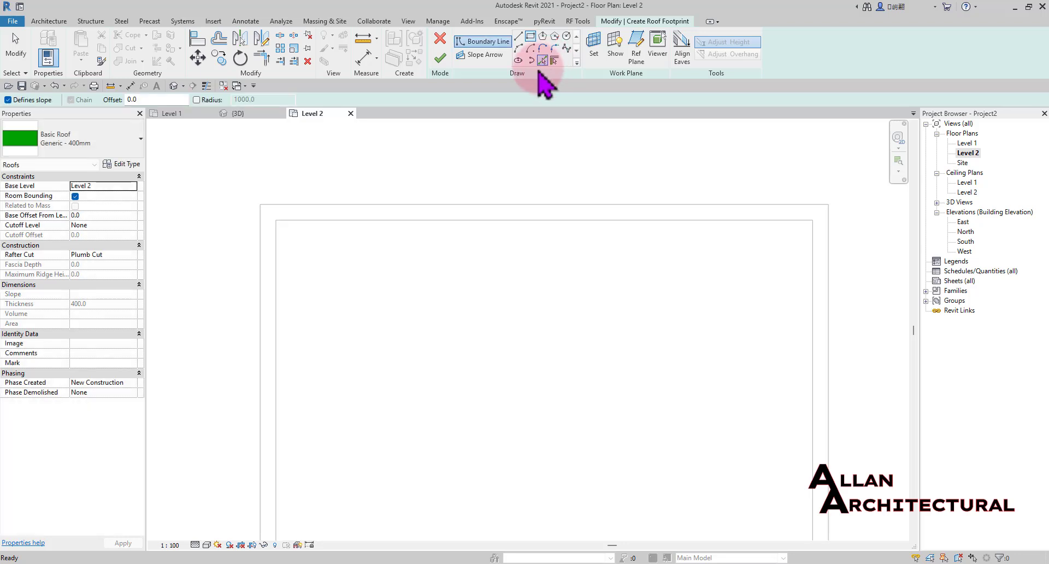
{"action": "scroll", "coordinate": [291, 219], "scroll_direction": "up", "scroll_amount": 2}
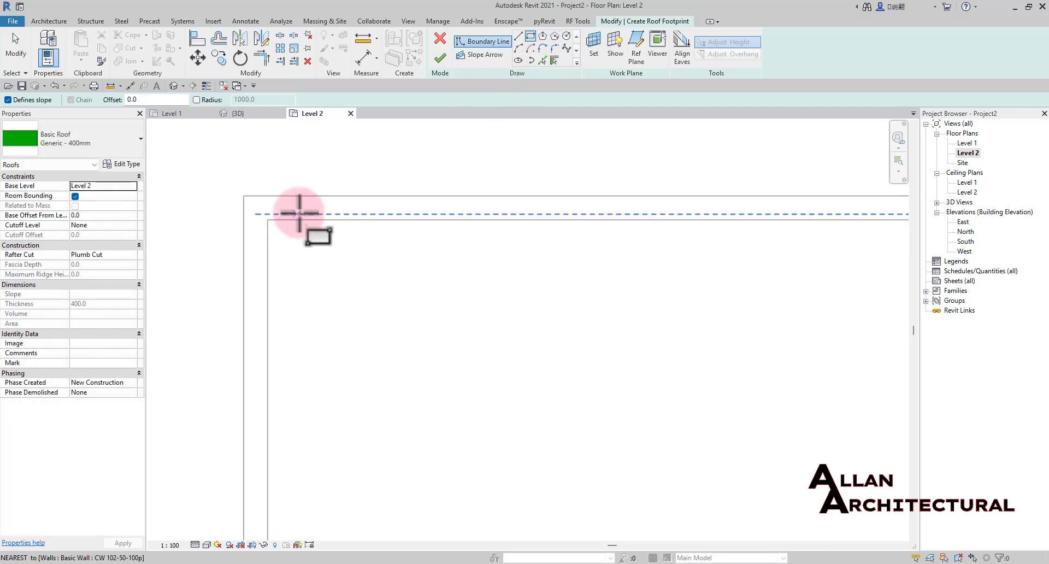
{"action": "scroll", "coordinate": [276, 213], "scroll_direction": "up", "scroll_amount": 1}
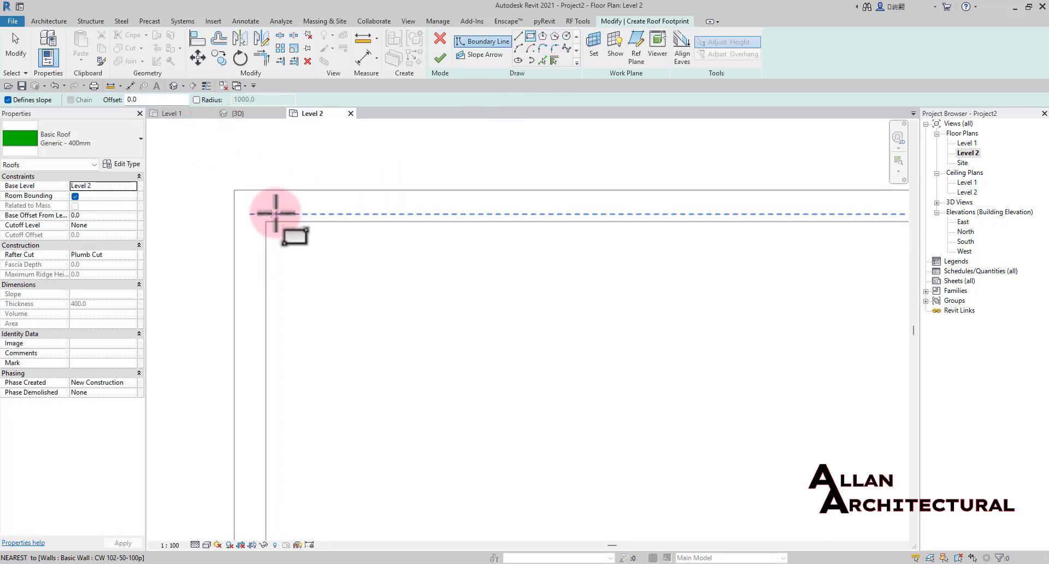
{"action": "left_click", "coordinate": [273, 216]}
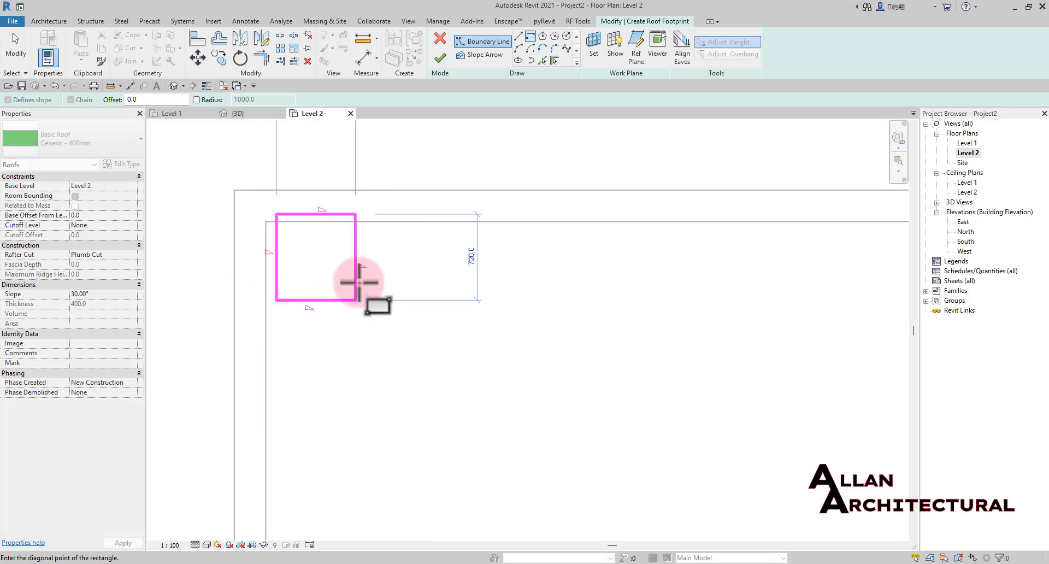
{"action": "key", "text": "Escape"}
{"action": "key", "text": "Escape"}
Trace the roof boundary along the centrelines of the left building's four walls using Pick Lines
{"action": "left_click", "coordinate": [543, 61]}
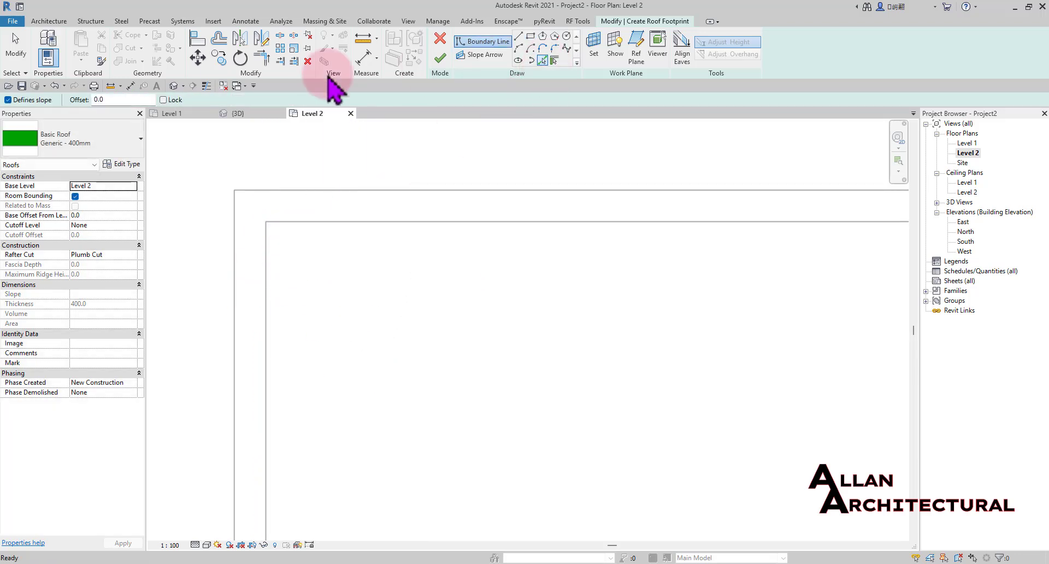
{"action": "left_click", "coordinate": [257, 244]}
{"action": "scroll", "coordinate": [293, 210], "scroll_direction": "down", "scroll_amount": 3}
{"action": "middle_click_drag", "start_coordinate": [733, 278], "coordinate": [543, 253]}
{"action": "scroll", "coordinate": [629, 214], "scroll_direction": "up", "scroll_amount": 3}
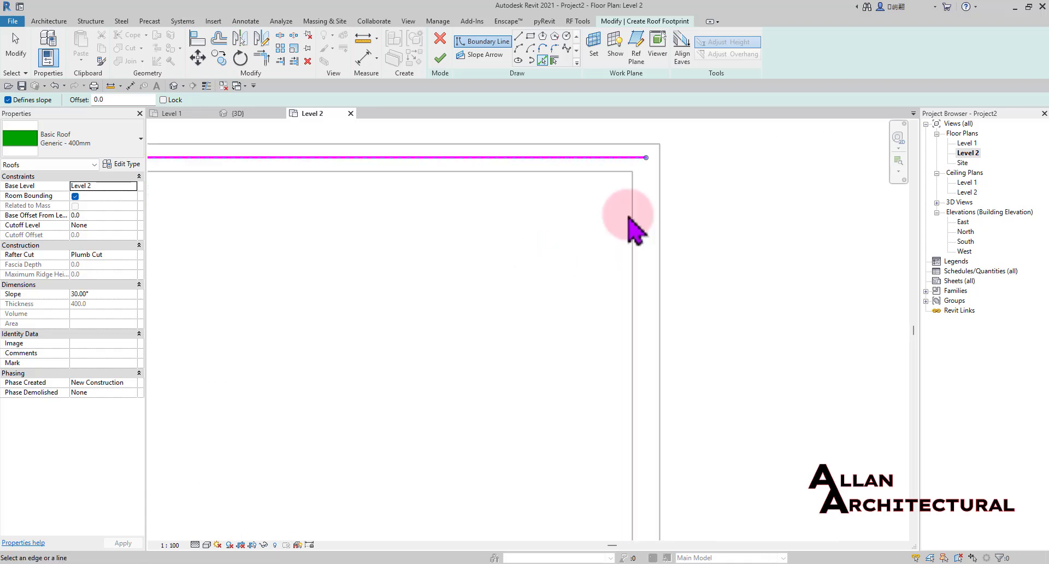
{"action": "left_click", "coordinate": [648, 187]}
{"action": "scroll", "coordinate": [649, 186], "scroll_direction": "down", "scroll_amount": 4}
{"action": "scroll", "coordinate": [652, 221], "scroll_direction": "down", "scroll_amount": 5}
{"action": "scroll", "coordinate": [579, 353], "scroll_direction": "up", "scroll_amount": 4}
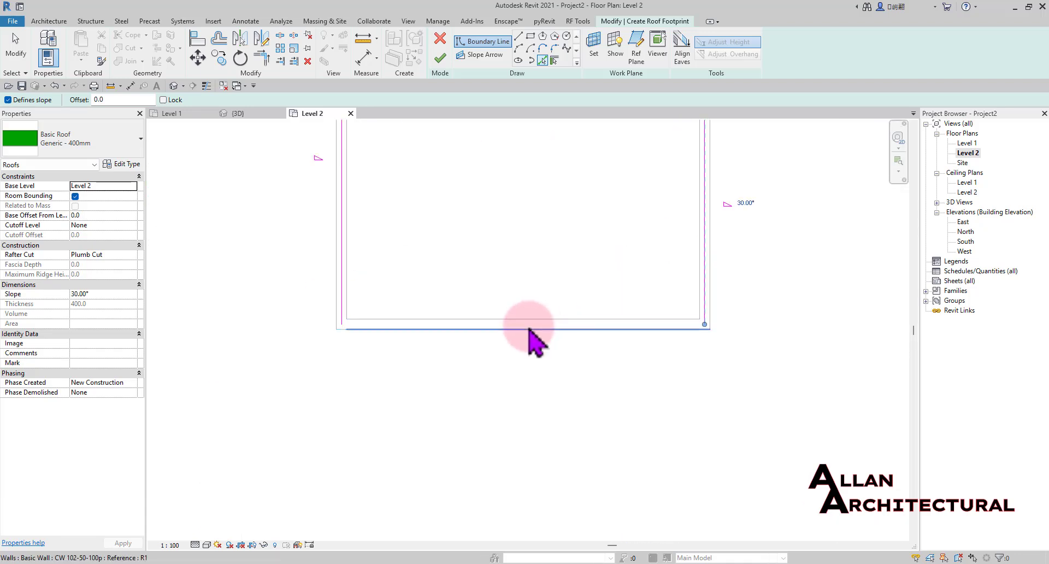
{"action": "scroll", "coordinate": [367, 323], "scroll_direction": "up", "scroll_amount": 5}
{"action": "left_click", "coordinate": [333, 323]}
{"action": "scroll", "coordinate": [424, 306], "scroll_direction": "down", "scroll_amount": 5}
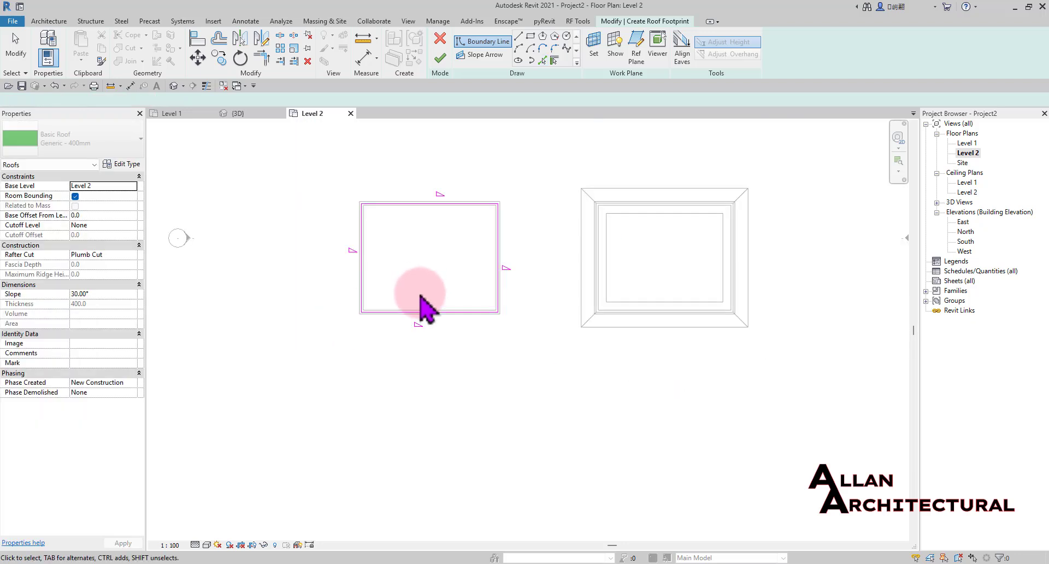
Turn off Defines Slope for all four roof boundary lines and finish the footprint roof
{"action": "key", "text": "Escape"}
{"action": "key", "text": "Escape"}
{"action": "mouse_move", "coordinate": [572, 450]}
{"action": "left_mouse_down"}
{"action": "mouse_move", "coordinate": [303, 213]}
{"action": "mouse_move", "coordinate": [459, 356]}
{"action": "mouse_move", "coordinate": [322, 218]}
{"action": "mouse_move", "coordinate": [340, 243]}
{"action": "mouse_move", "coordinate": [330, 233]}
{"action": "left_mouse_up"}
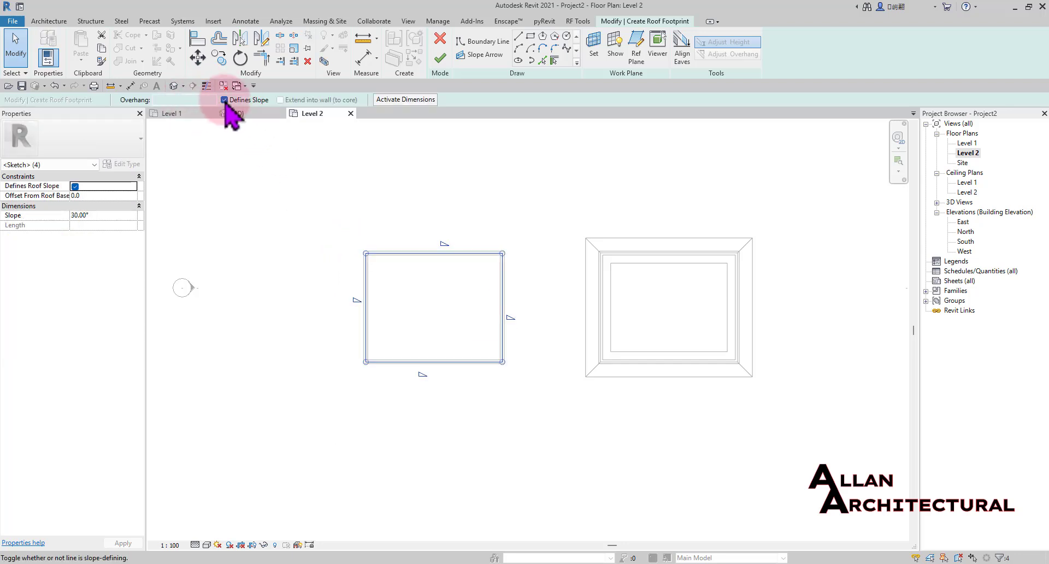
{"action": "left_click", "coordinate": [468, 168]}
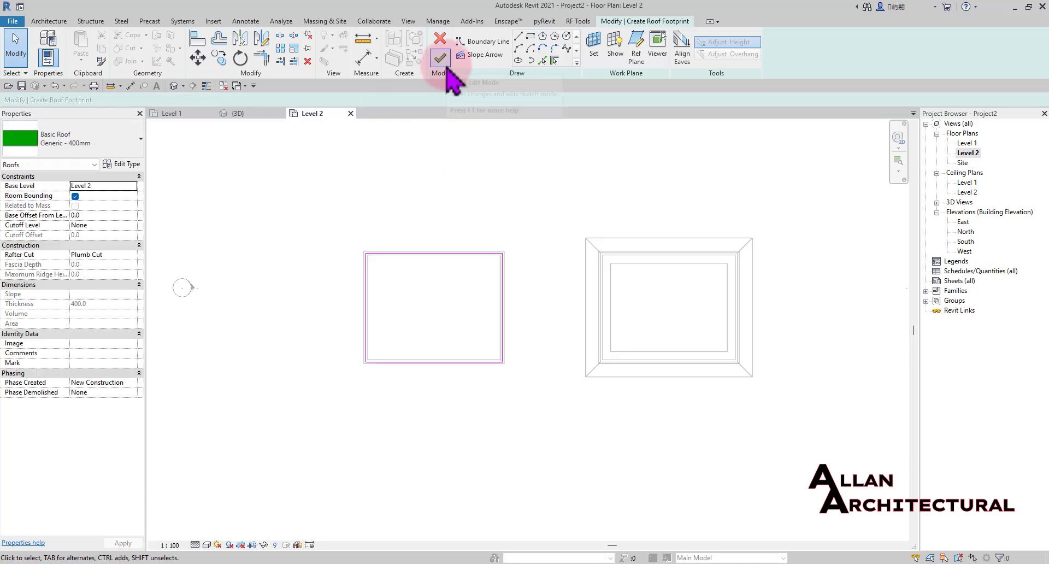
{"action": "left_click", "coordinate": [445, 65]}
Examine how the flat roof sits inside the parapet walls from several angles in the 3D view
{"action": "left_click", "coordinate": [240, 113]}
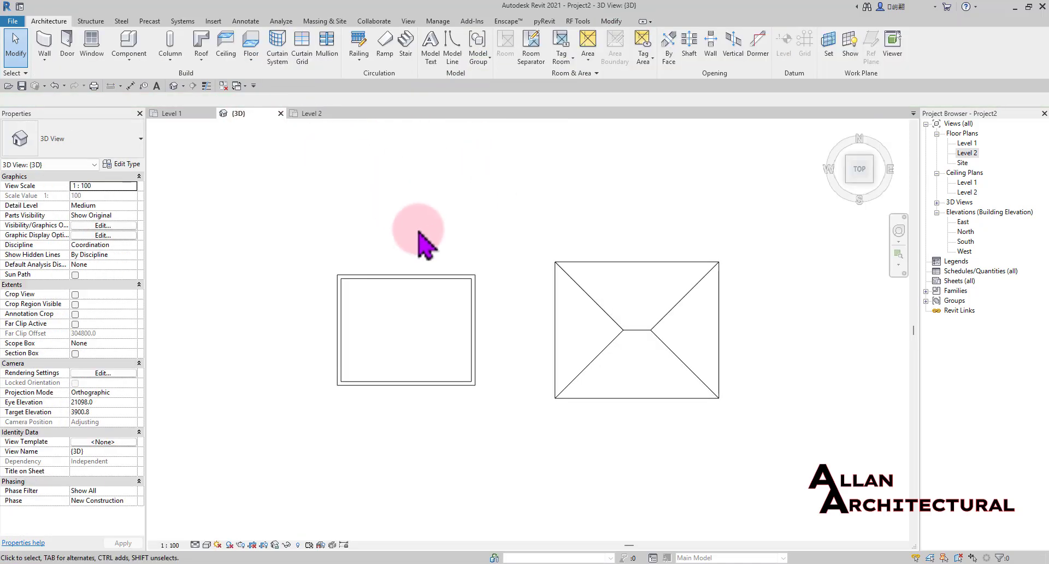
{"action": "scroll", "coordinate": [426, 268], "scroll_direction": "down", "scroll_amount": 2}
{"action": "middle_click_drag", "start_coordinate": [274, 208], "coordinate": [446, 215], "text": "shift"}
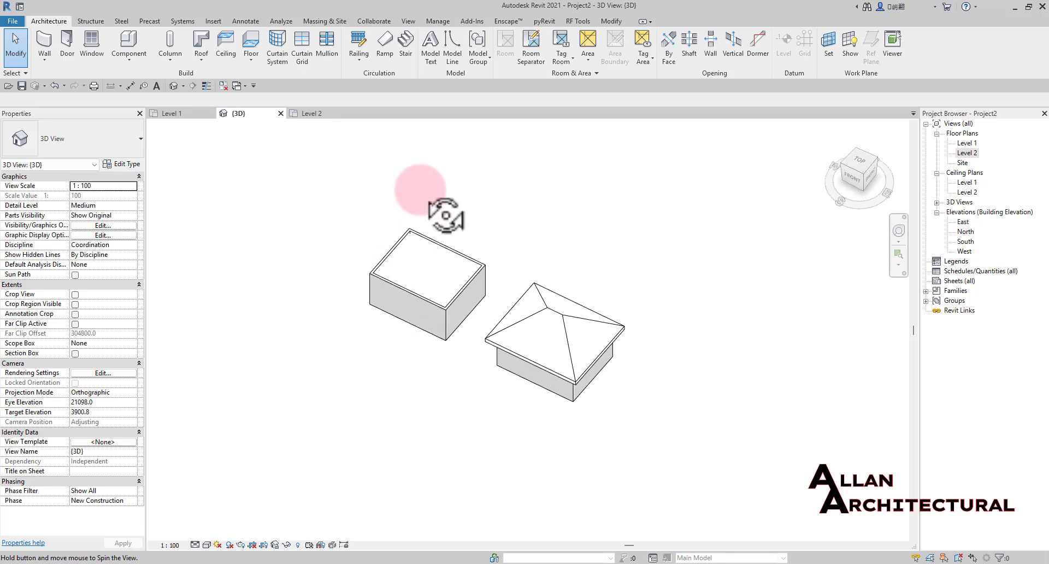
{"action": "scroll", "coordinate": [418, 265], "scroll_direction": "up", "scroll_amount": 5}
{"action": "middle_click_drag", "start_coordinate": [445, 288], "coordinate": [428, 173], "text": "shift"}
{"action": "scroll", "coordinate": [472, 285], "scroll_direction": "up", "scroll_amount": 1}
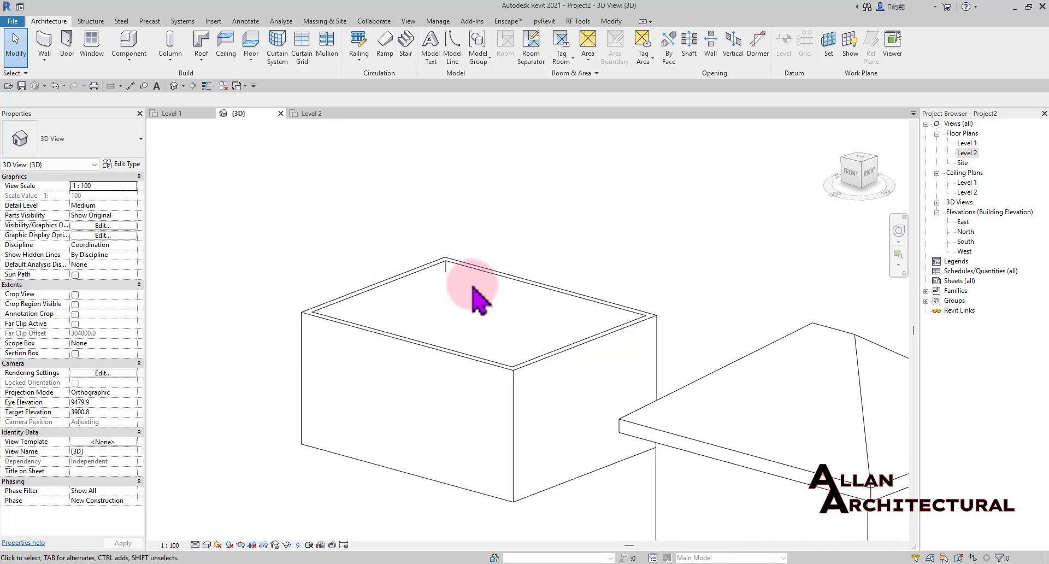
{"action": "mouse_move", "coordinate": [488, 293]}
{"action": "middle_mouse_down", "text": "shift"}
{"action": "mouse_move", "coordinate": [512, 300]}
{"action": "mouse_move", "coordinate": [491, 291]}
{"action": "middle_mouse_up", "text": "shift"}
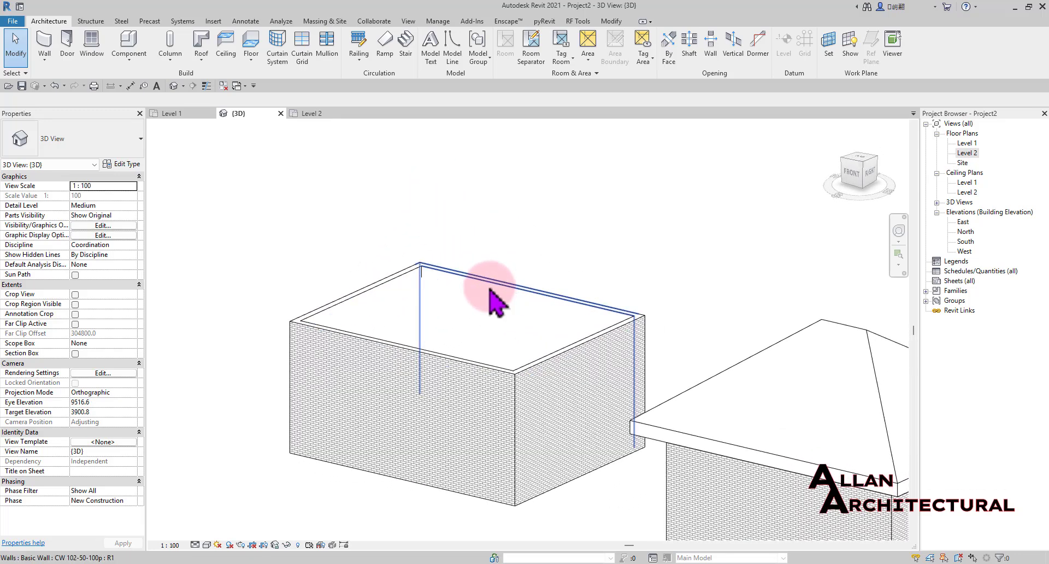
{"action": "scroll", "coordinate": [428, 279], "scroll_direction": "up", "scroll_amount": 1}
{"action": "middle_click_drag", "start_coordinate": [417, 274], "coordinate": [339, 259]}
{"action": "scroll", "coordinate": [361, 283], "scroll_direction": "down", "scroll_amount": 3}
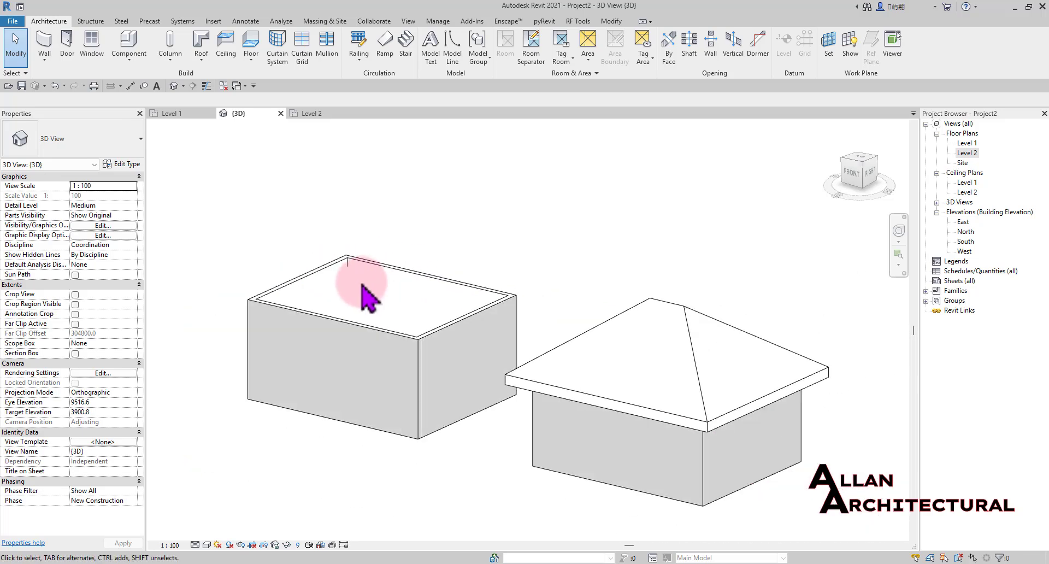
{"action": "scroll", "coordinate": [286, 337], "scroll_direction": "up", "scroll_amount": 1}
{"action": "scroll", "coordinate": [358, 282], "scroll_direction": "down", "scroll_amount": 1}
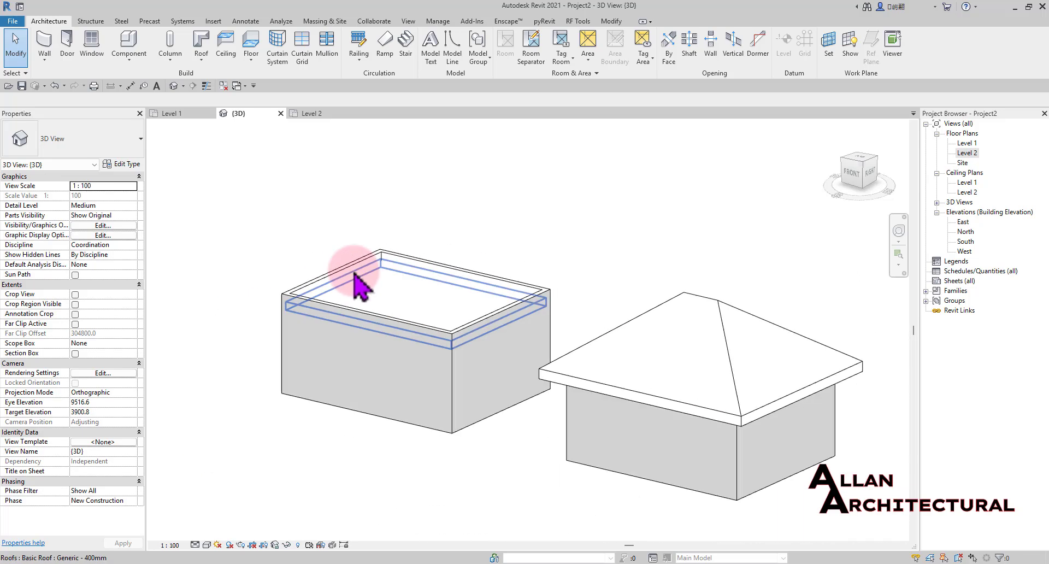
{"action": "scroll", "coordinate": [293, 309], "scroll_direction": "down", "scroll_amount": 1}
{"action": "middle_click_drag", "start_coordinate": [293, 309], "coordinate": [350, 350], "text": "shift"}
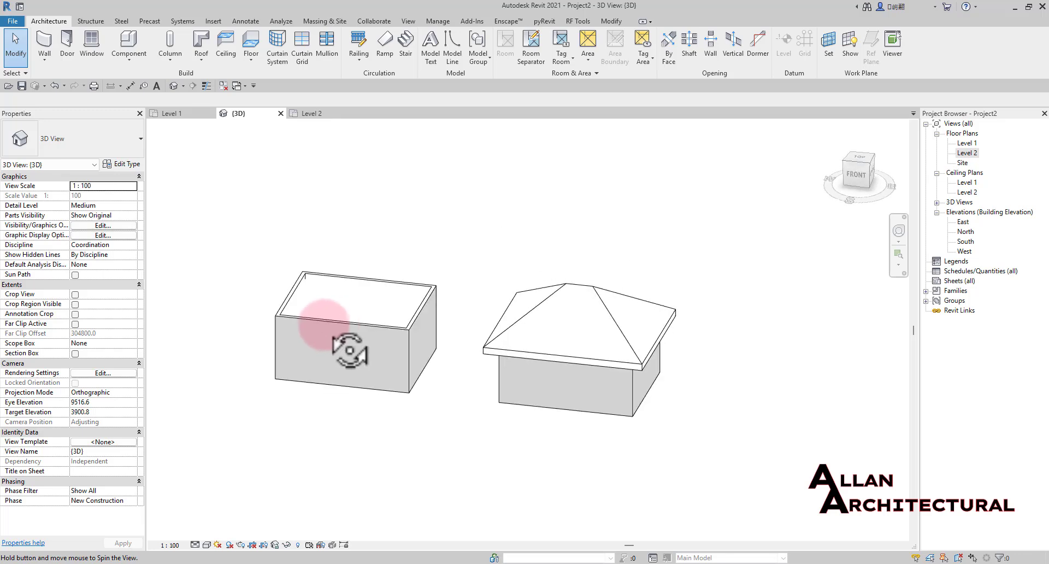
{"action": "scroll", "coordinate": [304, 312], "scroll_direction": "up", "scroll_amount": 5}
{"action": "scroll", "coordinate": [416, 235], "scroll_direction": "down", "scroll_amount": 4}
{"action": "middle_click_drag", "start_coordinate": [487, 309], "coordinate": [457, 298], "text": "shift"}
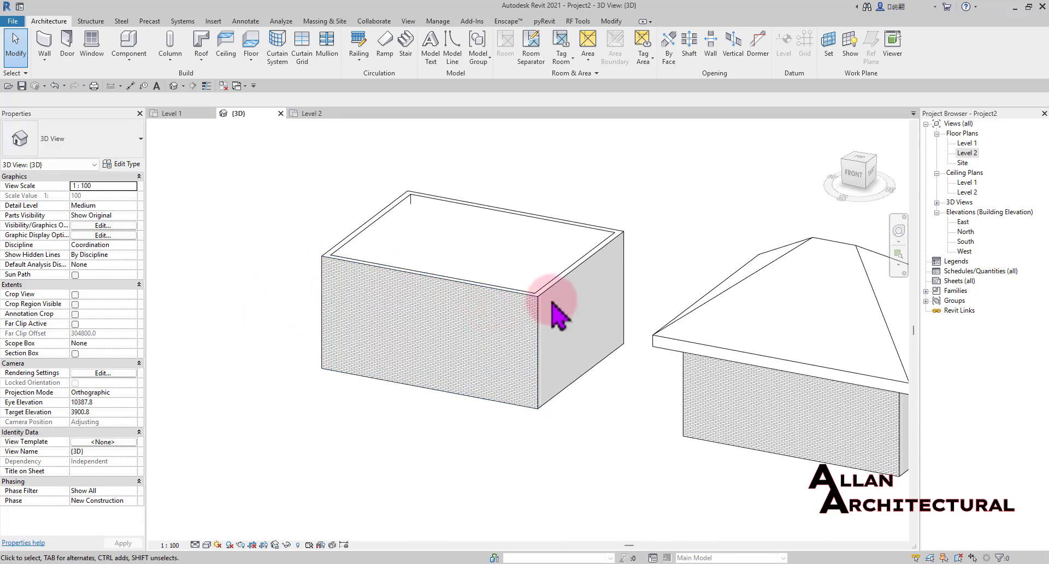
{"action": "middle_click_drag", "start_coordinate": [529, 260], "coordinate": [494, 295]}
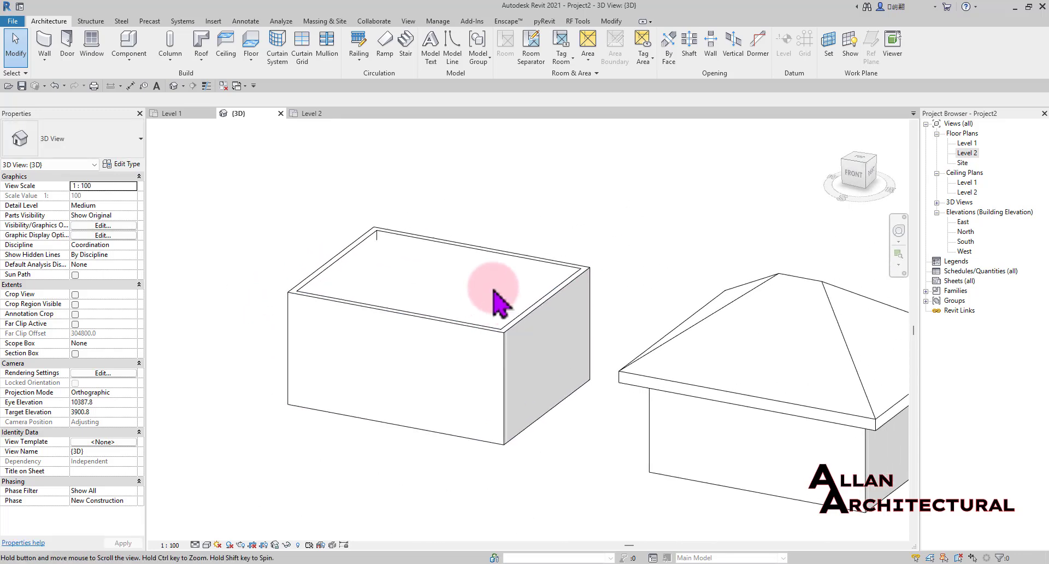
Join the flat roof's geometry to its surrounding parapet walls with Multiple Join enabled
{"action": "left_click", "coordinate": [608, 23]}
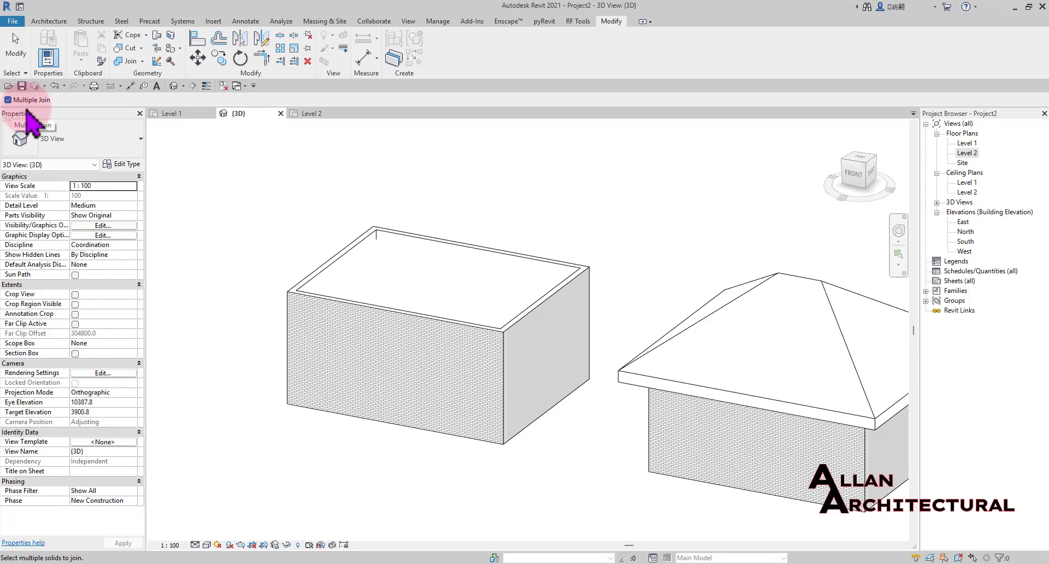
{"action": "left_click", "coordinate": [369, 257]}
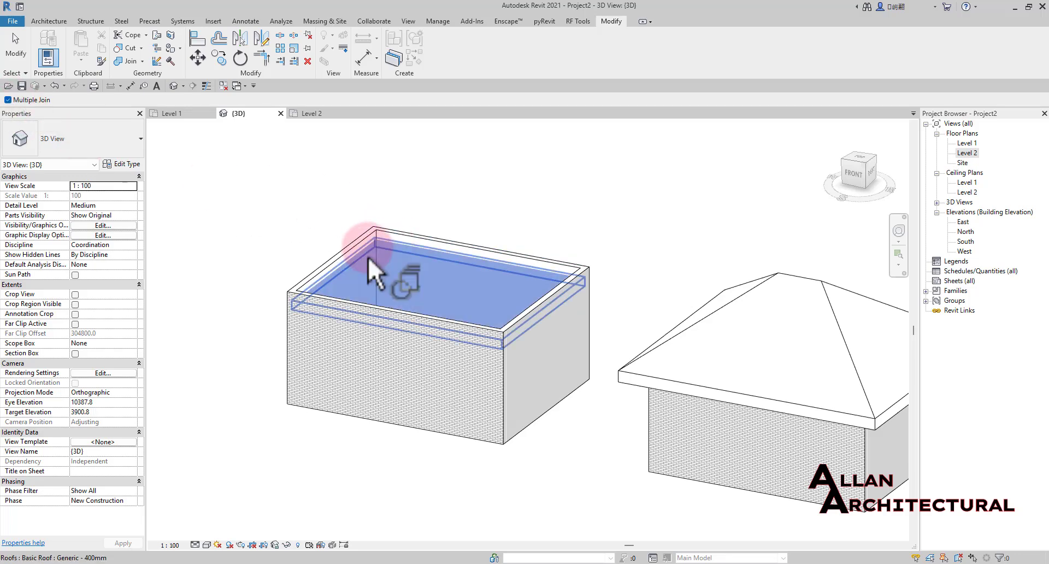
{"action": "scroll", "coordinate": [378, 273], "scroll_direction": "up", "scroll_amount": 3}
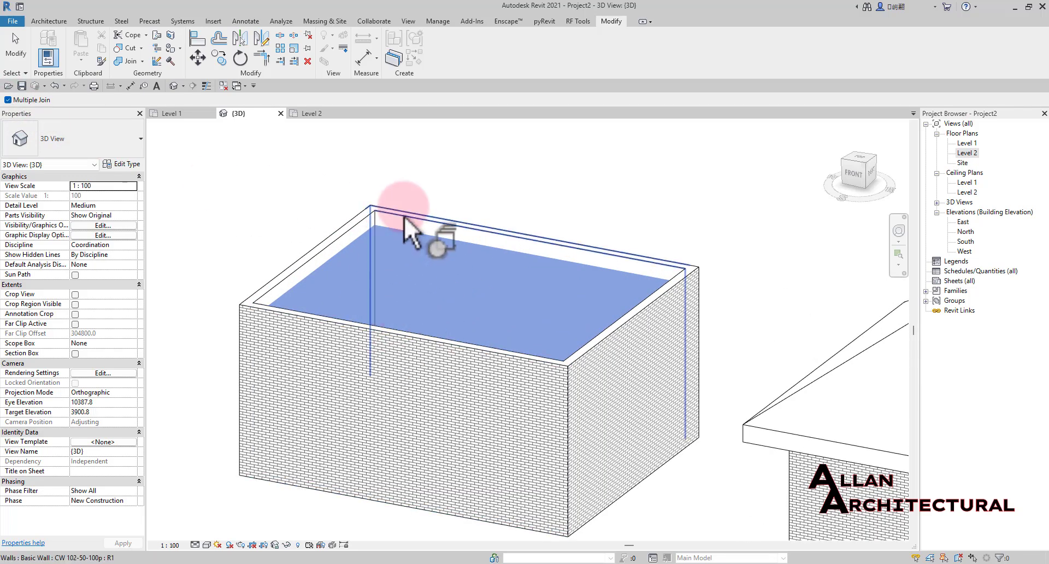
{"action": "left_click", "coordinate": [365, 334]}
{"action": "left_click", "coordinate": [601, 346]}
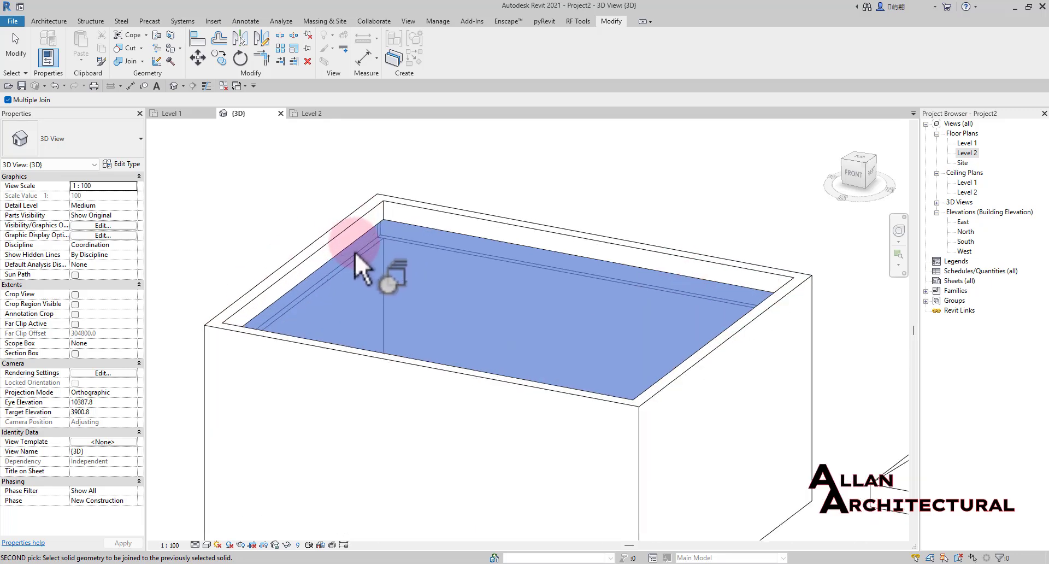
{"action": "scroll", "coordinate": [383, 237], "scroll_direction": "up", "scroll_amount": 3}
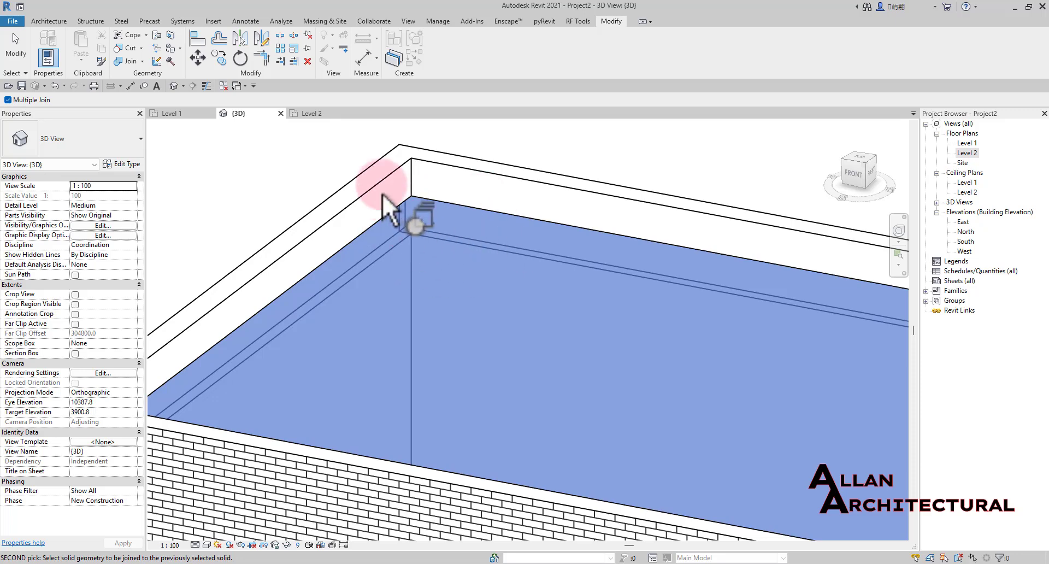
{"action": "scroll", "coordinate": [378, 191], "scroll_direction": "down", "scroll_amount": 5}
{"action": "key", "text": "Escape"}
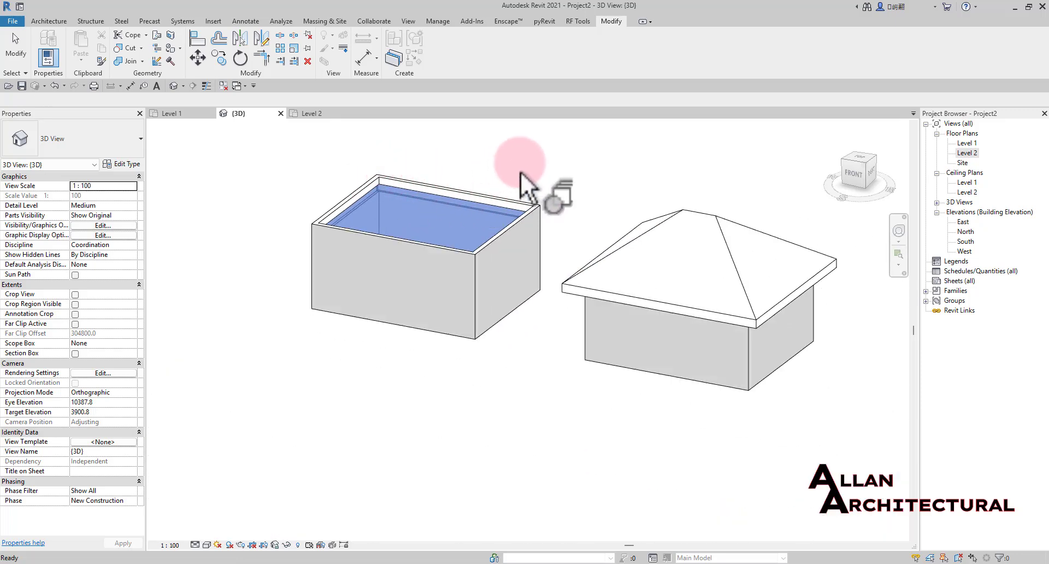
{"action": "left_click", "coordinate": [520, 172]}
Orbit around both buildings in 3D to compare the hip roof with the flat parapet roof
{"action": "scroll", "coordinate": [517, 174], "scroll_direction": "down", "scroll_amount": 1}
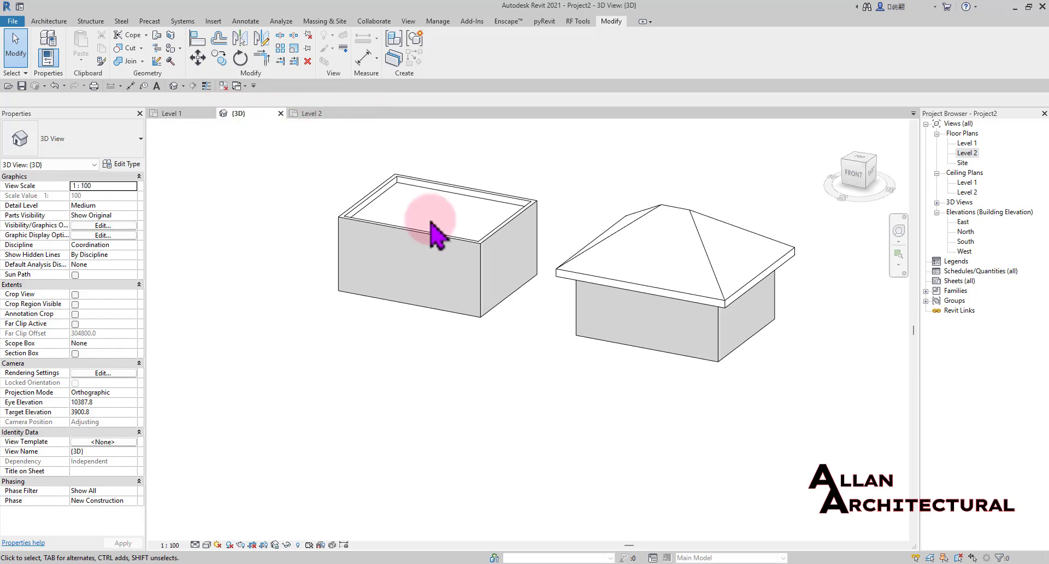
{"action": "middle_click_drag", "start_coordinate": [432, 235], "coordinate": [318, 284], "text": "shift"}
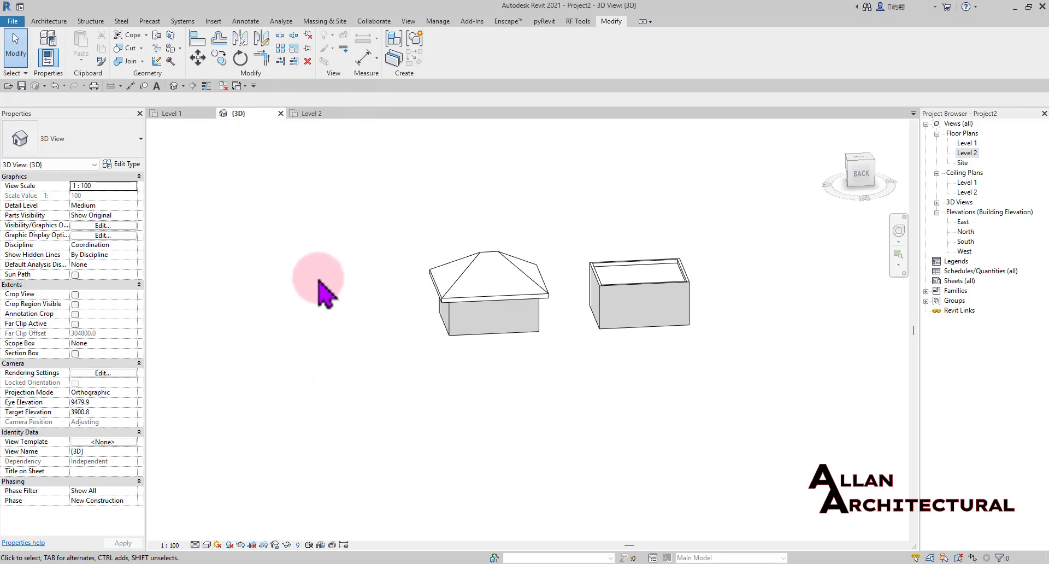
{"action": "scroll", "coordinate": [350, 230], "scroll_direction": "down", "scroll_amount": 4}
{"action": "scroll", "coordinate": [415, 268], "scroll_direction": "up", "scroll_amount": 7}
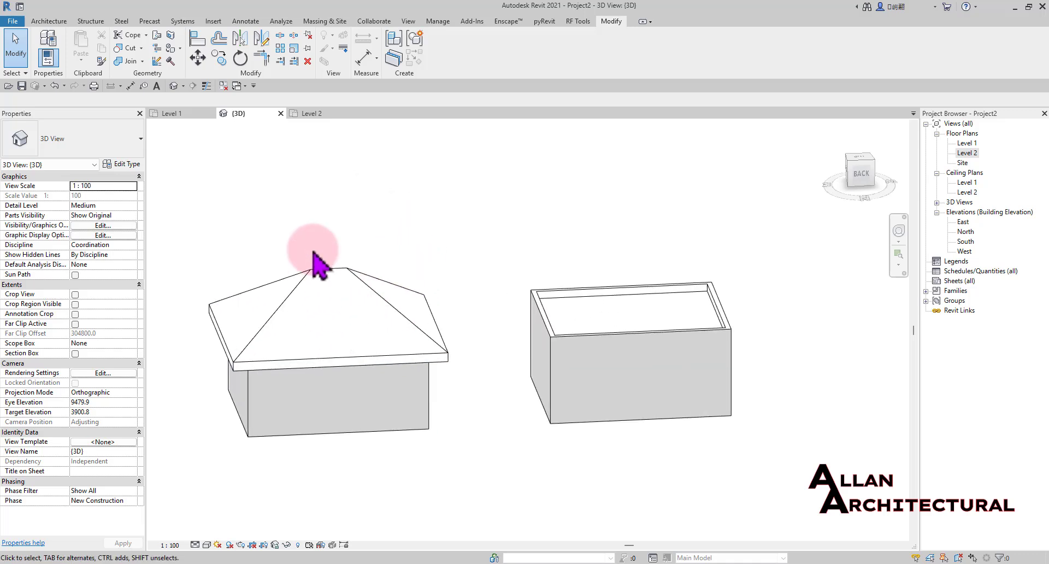
{"action": "scroll", "coordinate": [312, 270], "scroll_direction": "down", "scroll_amount": 3}
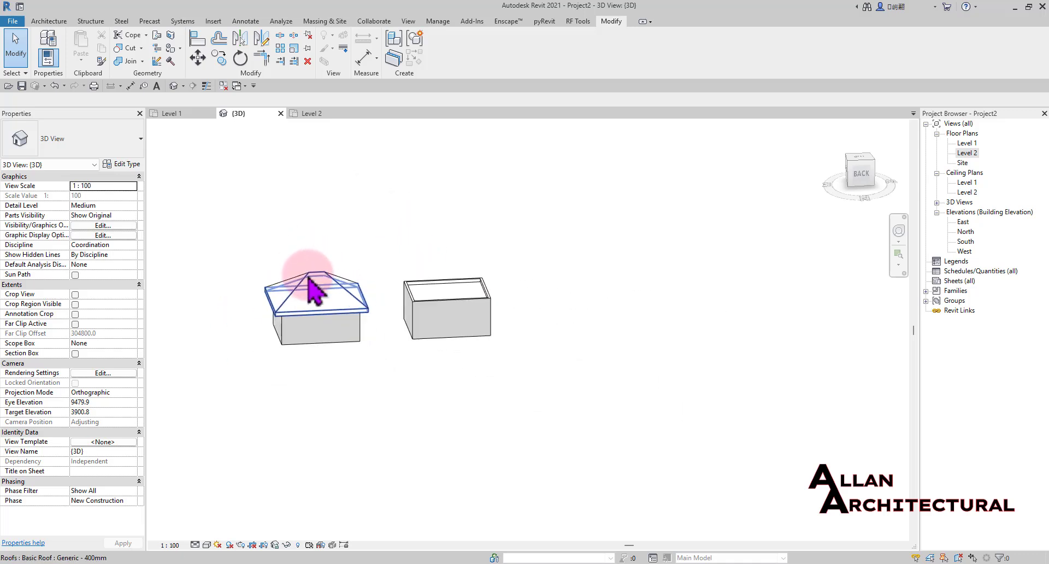
{"action": "middle_click_drag", "start_coordinate": [298, 277], "coordinate": [265, 302], "text": "shift"}
{"action": "scroll", "coordinate": [383, 279], "scroll_direction": "up", "scroll_amount": 3}
{"action": "scroll", "coordinate": [365, 273], "scroll_direction": "down", "scroll_amount": 3}
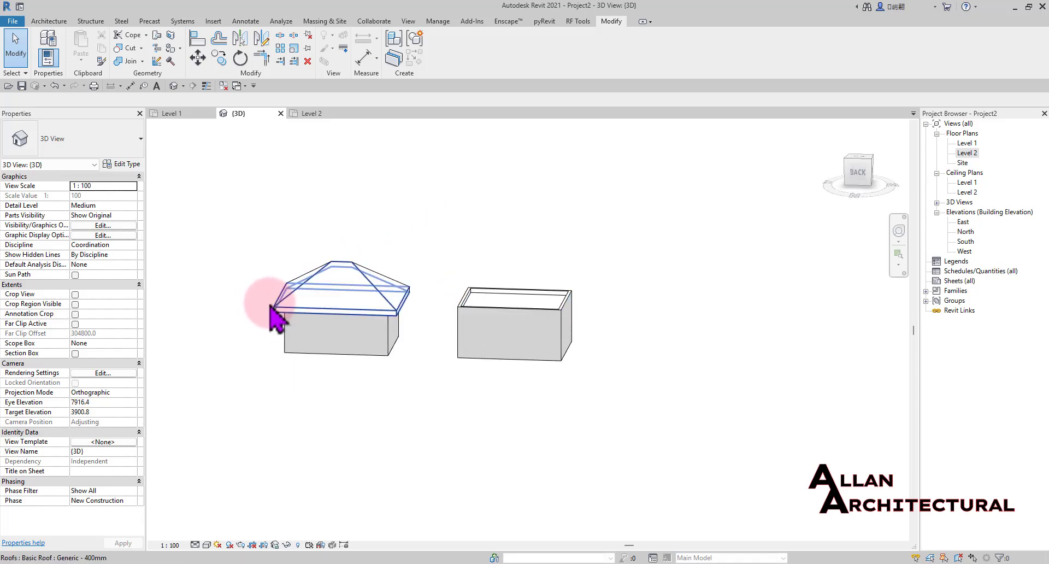
Examine how both roofs are displayed in the Level 2 floor plan, especially the cut hip roof
{"action": "left_click", "coordinate": [313, 115]}
{"action": "scroll", "coordinate": [464, 315], "scroll_direction": "up", "scroll_amount": 3}
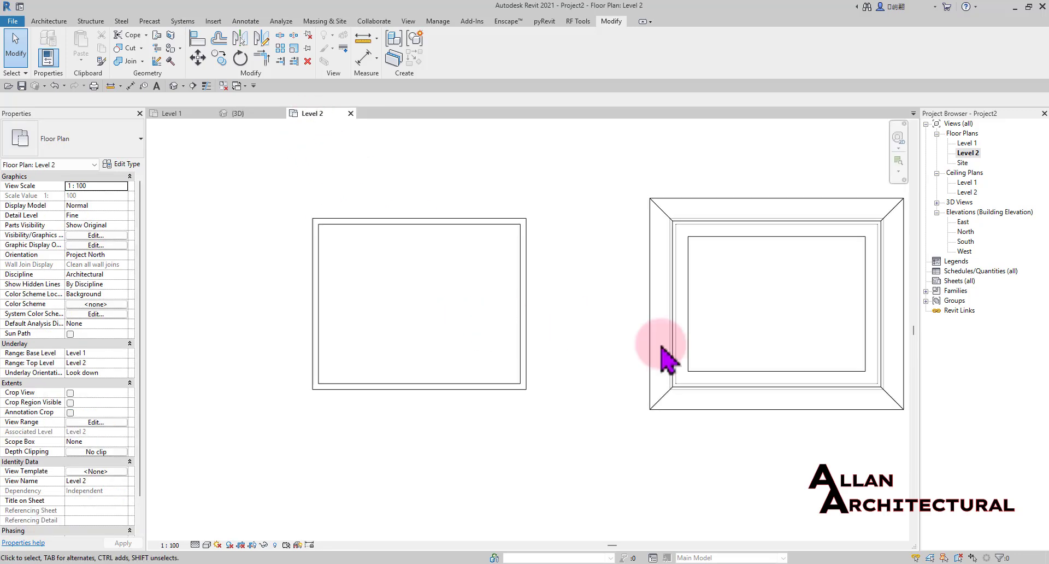
{"action": "scroll", "coordinate": [599, 367], "scroll_direction": "down", "scroll_amount": 3}
{"action": "middle_click_drag", "start_coordinate": [569, 376], "coordinate": [214, 351]}
{"action": "scroll", "coordinate": [377, 337], "scroll_direction": "up", "scroll_amount": 5}
{"action": "middle_click_drag", "start_coordinate": [406, 360], "coordinate": [520, 361]}
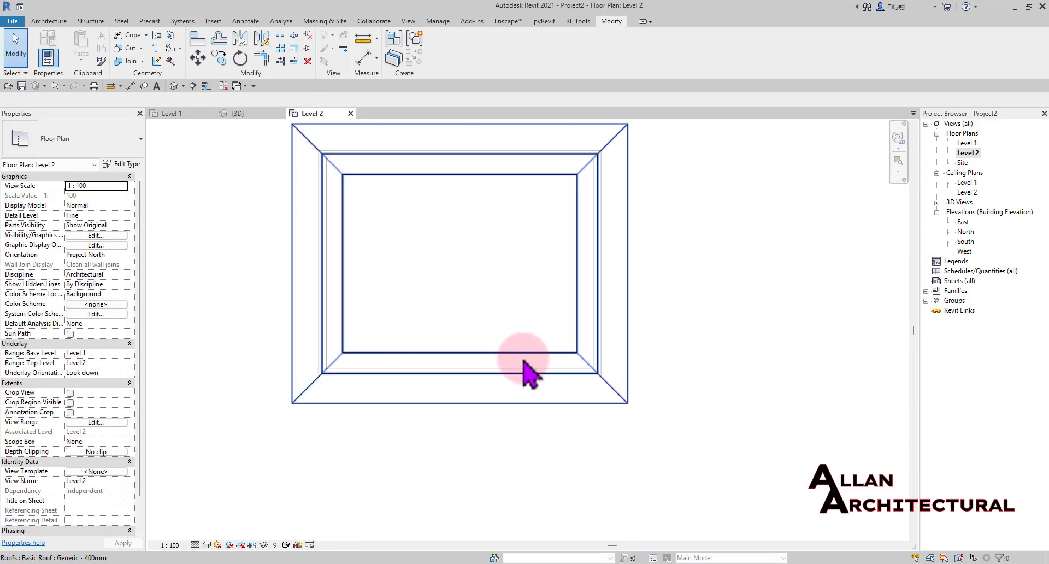
{"action": "scroll", "coordinate": [433, 374], "scroll_direction": "up", "scroll_amount": 1}
{"action": "scroll", "coordinate": [433, 373], "scroll_direction": "up", "scroll_amount": 3}
{"action": "scroll", "coordinate": [429, 307], "scroll_direction": "down", "scroll_amount": 6}
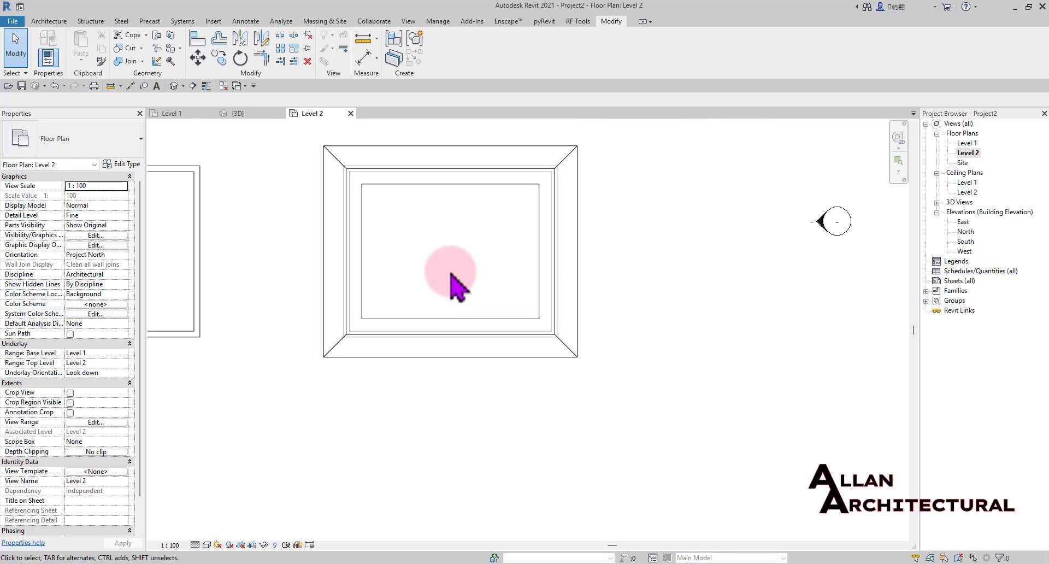
{"action": "middle_click_drag", "start_coordinate": [450, 273], "coordinate": [541, 318]}
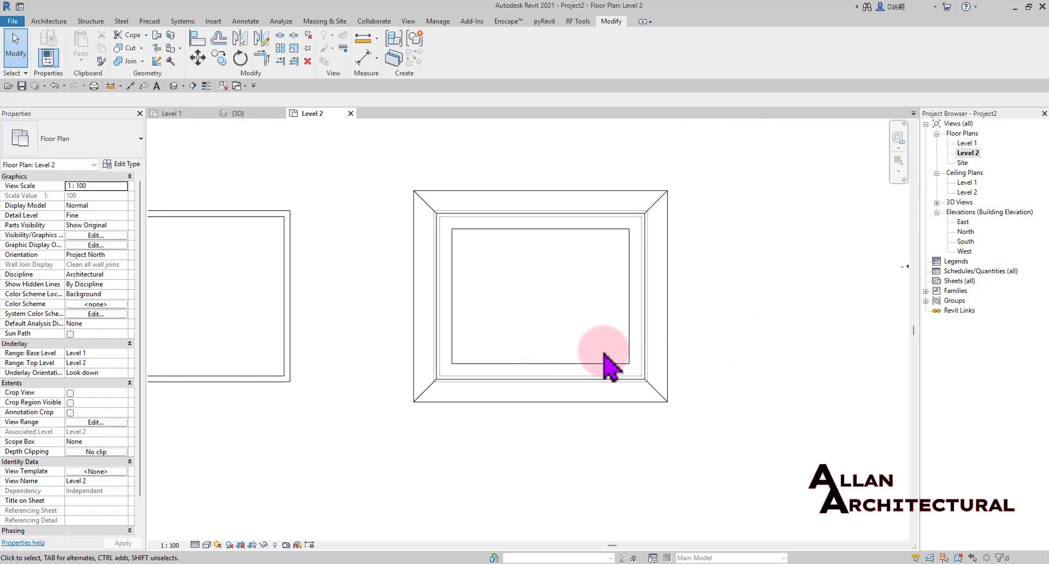
{"action": "scroll", "coordinate": [559, 309], "scroll_direction": "down", "scroll_amount": 2}
{"action": "mouse_move", "coordinate": [559, 312]}
{"action": "middle_mouse_down"}
{"action": "mouse_move", "coordinate": [558, 328]}
{"action": "mouse_move", "coordinate": [568, 326]}
{"action": "middle_mouse_up"}
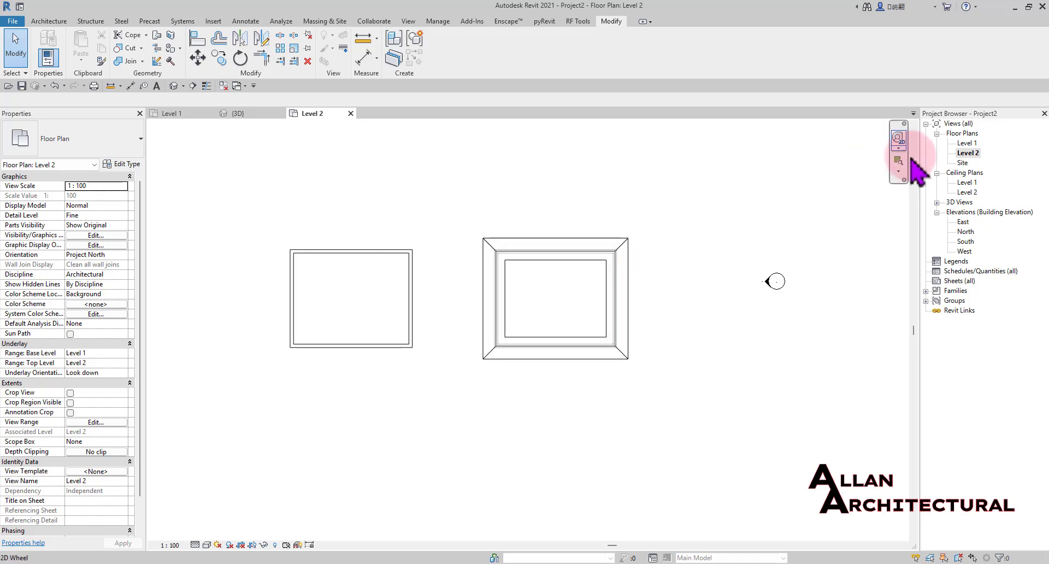
Open the Site floor plan and examine how the complete hip roof is displayed there
{"action": "double_click", "coordinate": [962, 164]}
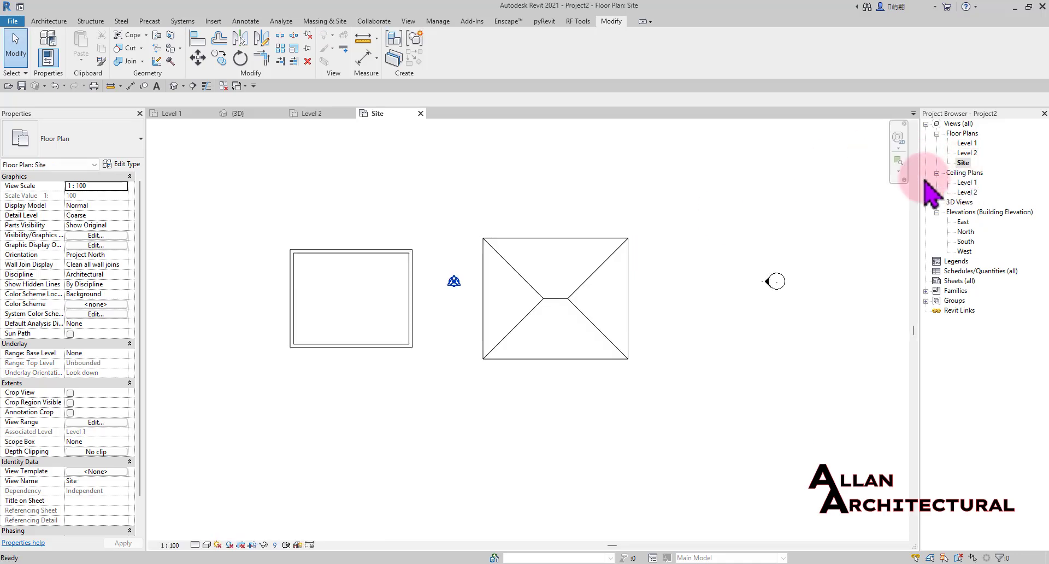
{"action": "scroll", "coordinate": [581, 340], "scroll_direction": "up", "scroll_amount": 1}
{"action": "scroll", "coordinate": [576, 299], "scroll_direction": "up", "scroll_amount": 5}
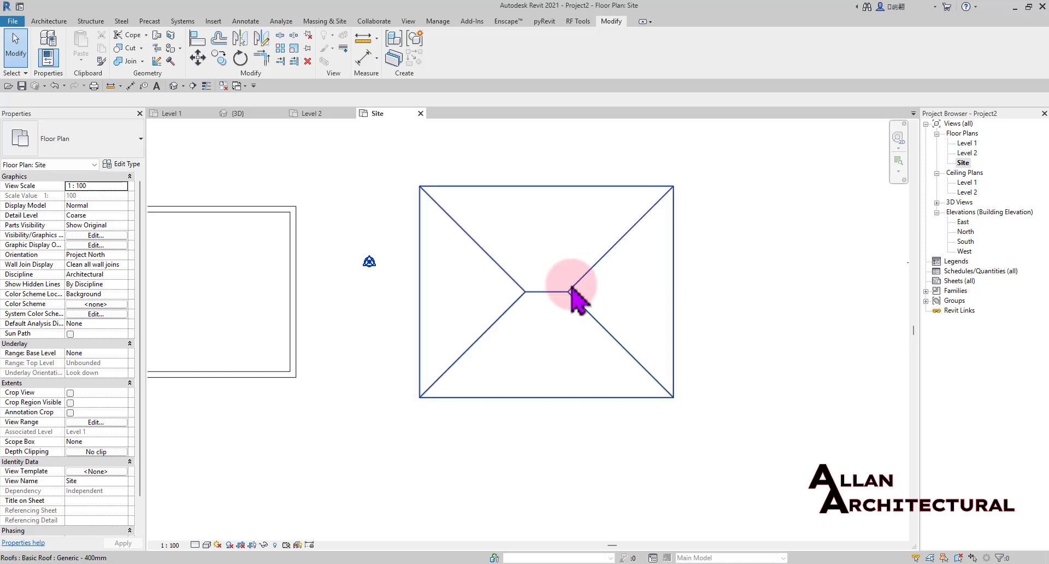
{"action": "scroll", "coordinate": [591, 306], "scroll_direction": "down", "scroll_amount": 4}
{"action": "scroll", "coordinate": [610, 312], "scroll_direction": "up", "scroll_amount": 1}
{"action": "scroll", "coordinate": [562, 328], "scroll_direction": "down", "scroll_amount": 5}
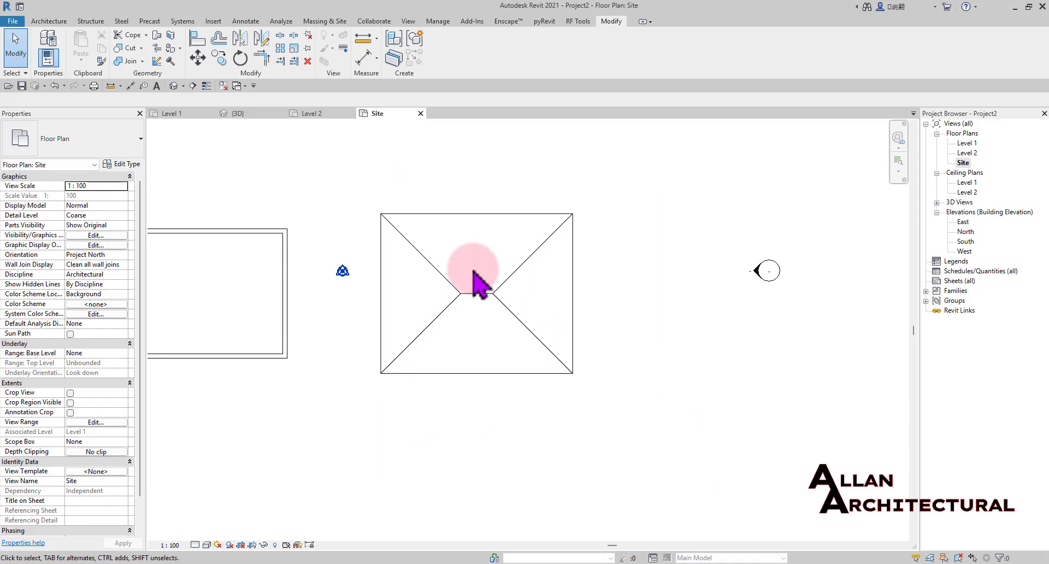
{"action": "scroll", "coordinate": [480, 267], "scroll_direction": "up", "scroll_amount": 3}
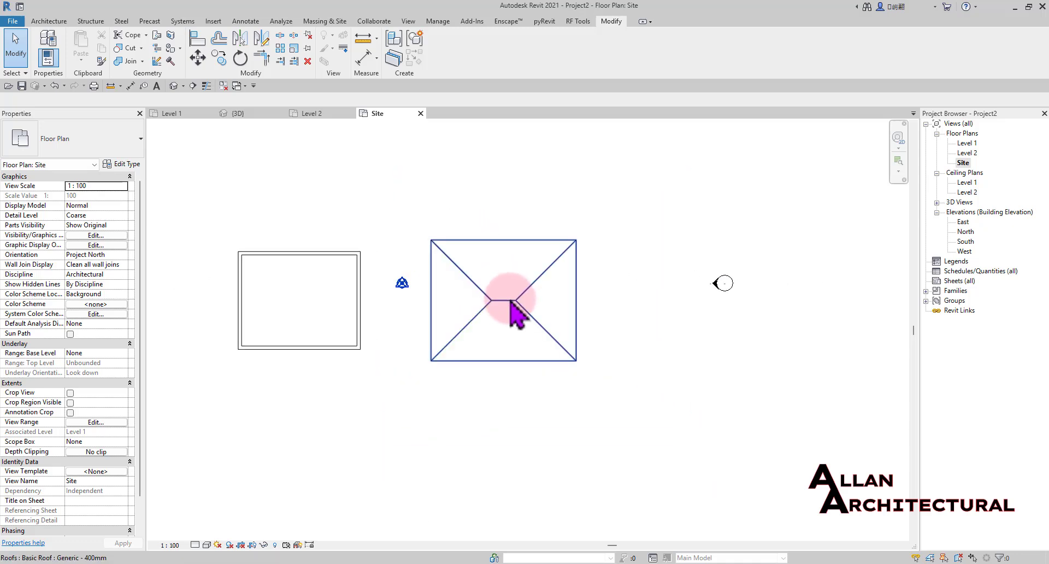
Set the Site plan's detail level to Fine and its visual style to Wireframe
{"action": "scroll", "coordinate": [518, 302], "scroll_direction": "up", "scroll_amount": 2}
{"action": "scroll", "coordinate": [525, 302], "scroll_direction": "up", "scroll_amount": 2}
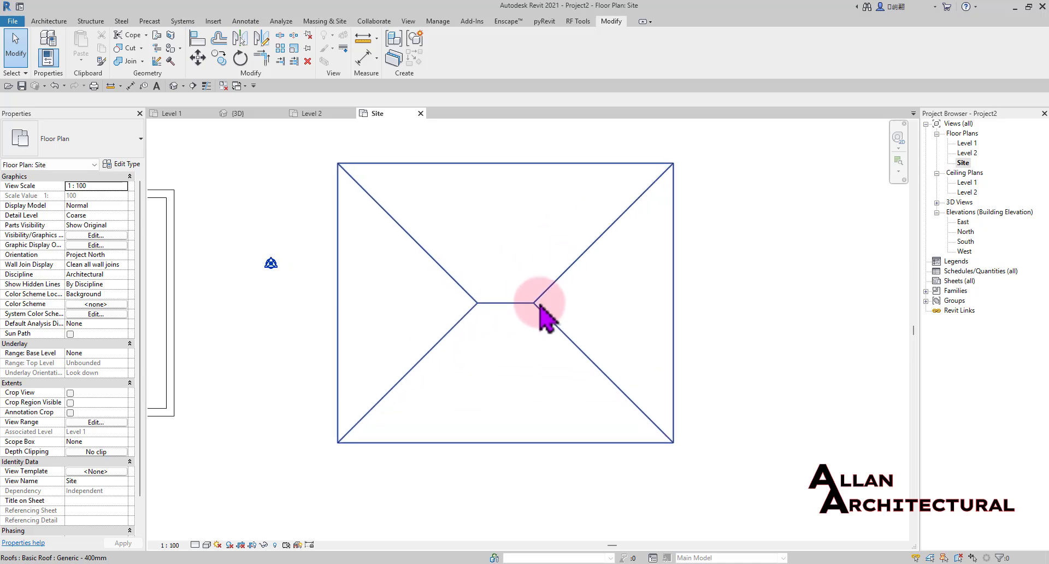
{"action": "scroll", "coordinate": [515, 306], "scroll_direction": "down", "scroll_amount": 2}
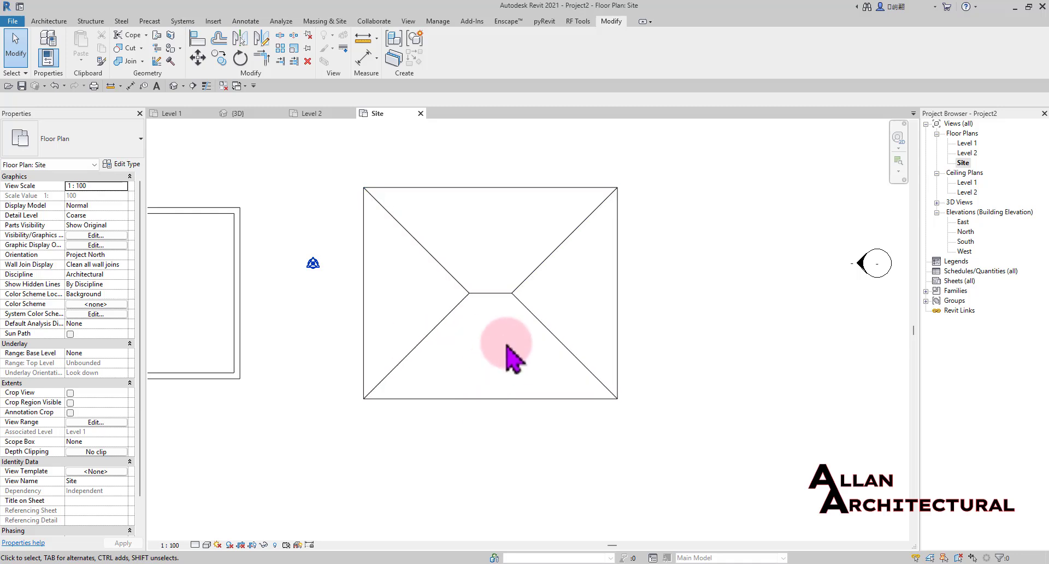
{"action": "scroll", "coordinate": [482, 342], "scroll_direction": "up", "scroll_amount": 3}
{"action": "scroll", "coordinate": [471, 311], "scroll_direction": "down", "scroll_amount": 4}
{"action": "middle_click_drag", "start_coordinate": [423, 314], "coordinate": [422, 306]}
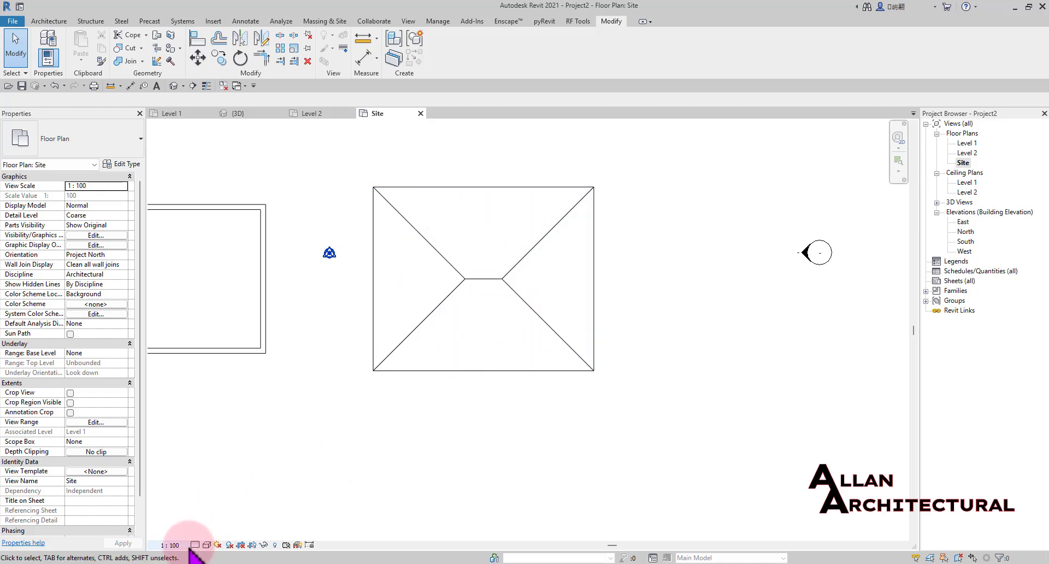
{"action": "mouse_move", "coordinate": [442, 293]}
{"action": "middle_mouse_down"}
{"action": "mouse_move", "coordinate": [511, 286]}
{"action": "mouse_move", "coordinate": [456, 285]}
{"action": "middle_mouse_up"}
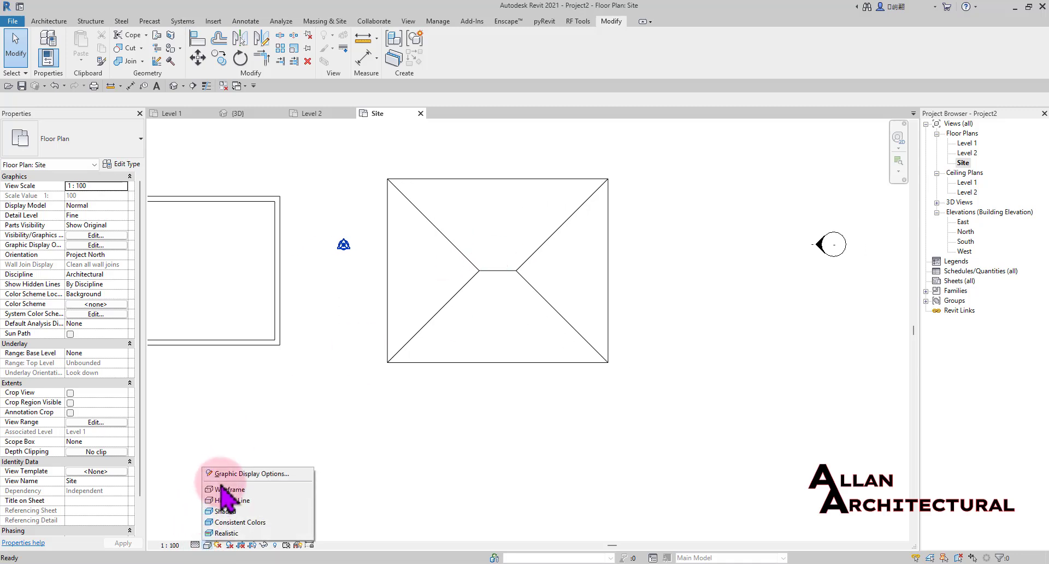
{"action": "left_click", "coordinate": [277, 491]}
{"action": "scroll", "coordinate": [562, 277], "scroll_direction": "up", "scroll_amount": 2}
{"action": "middle_click_drag", "start_coordinate": [563, 276], "coordinate": [452, 311]}
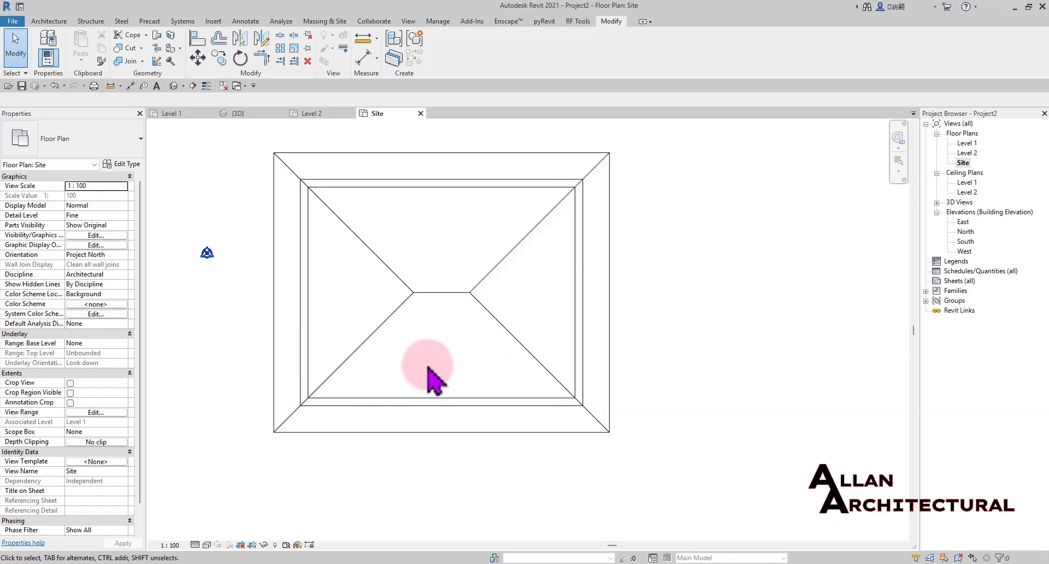
{"action": "scroll", "coordinate": [428, 372], "scroll_direction": "up", "scroll_amount": 1}
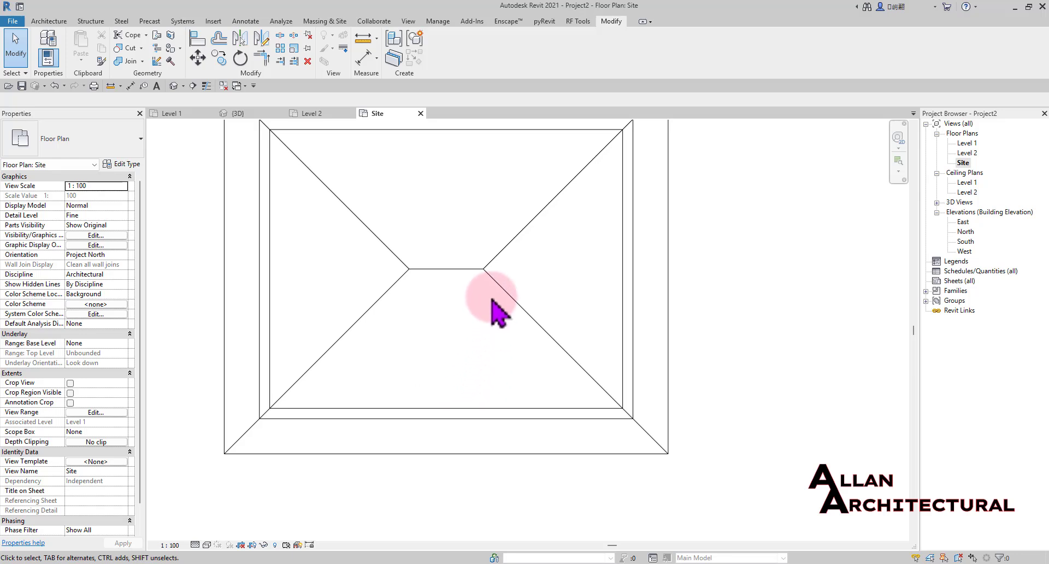
{"action": "scroll", "coordinate": [460, 251], "scroll_direction": "down", "scroll_amount": 2}
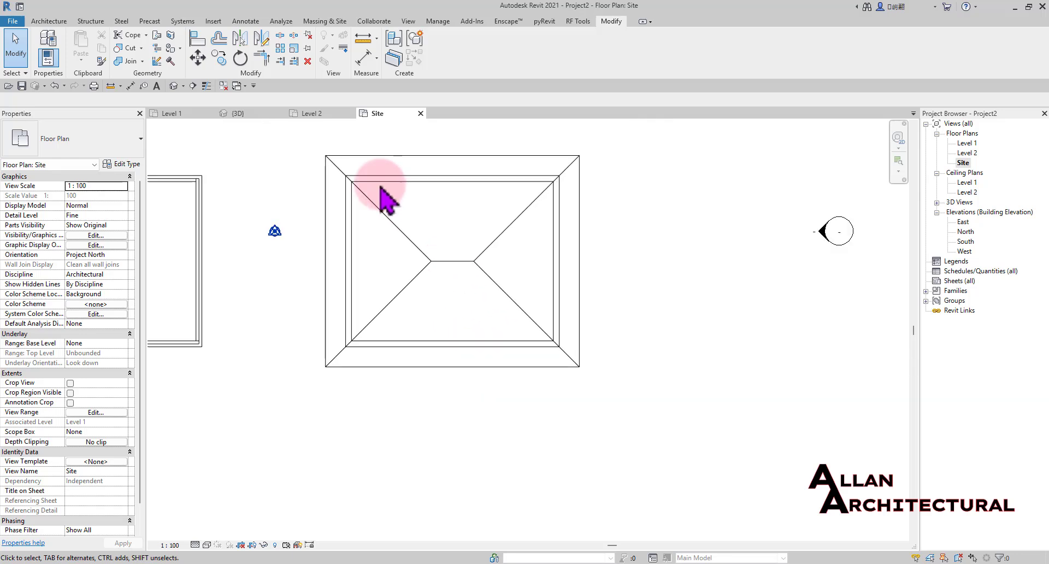
Start a footprint roof based on Level 2 and sketch a 1500 × 2100 mm rectangle on the hip roof, just below the ridge
{"action": "left_click", "coordinate": [49, 21]}
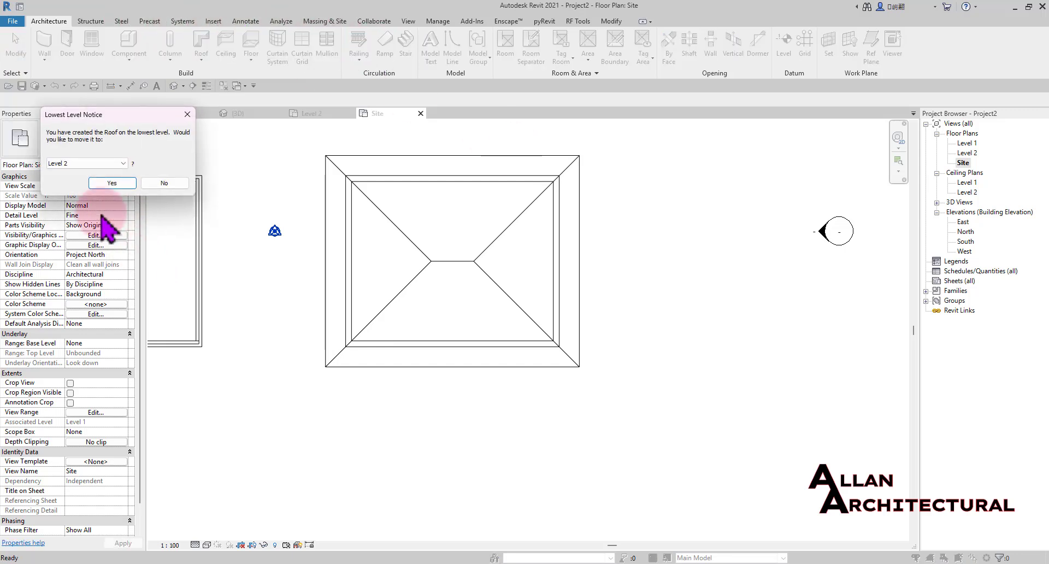
{"action": "left_click", "coordinate": [123, 187]}
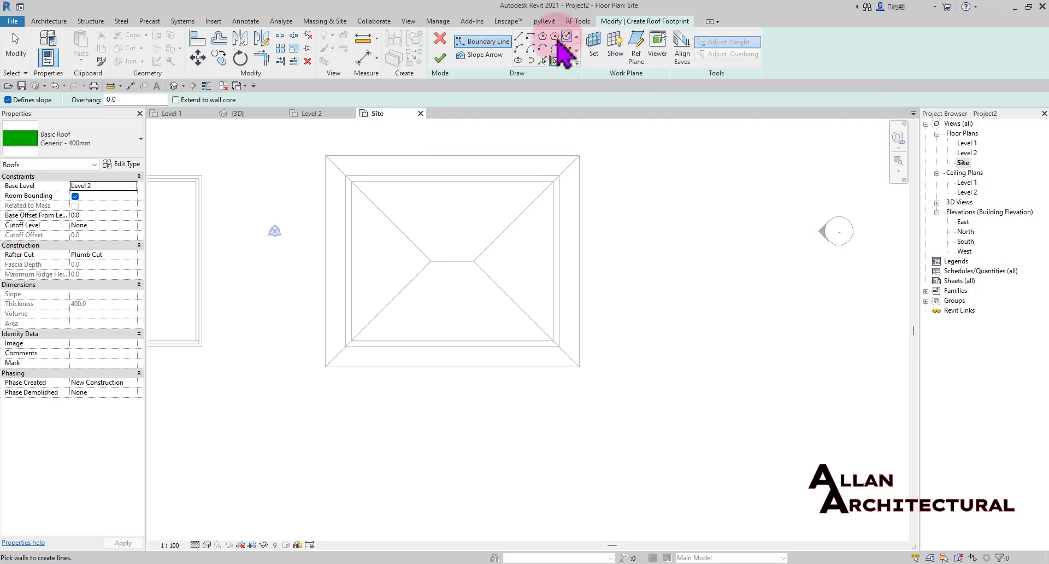
{"action": "left_click", "coordinate": [530, 36]}
{"action": "scroll", "coordinate": [442, 283], "scroll_direction": "up", "scroll_amount": 2}
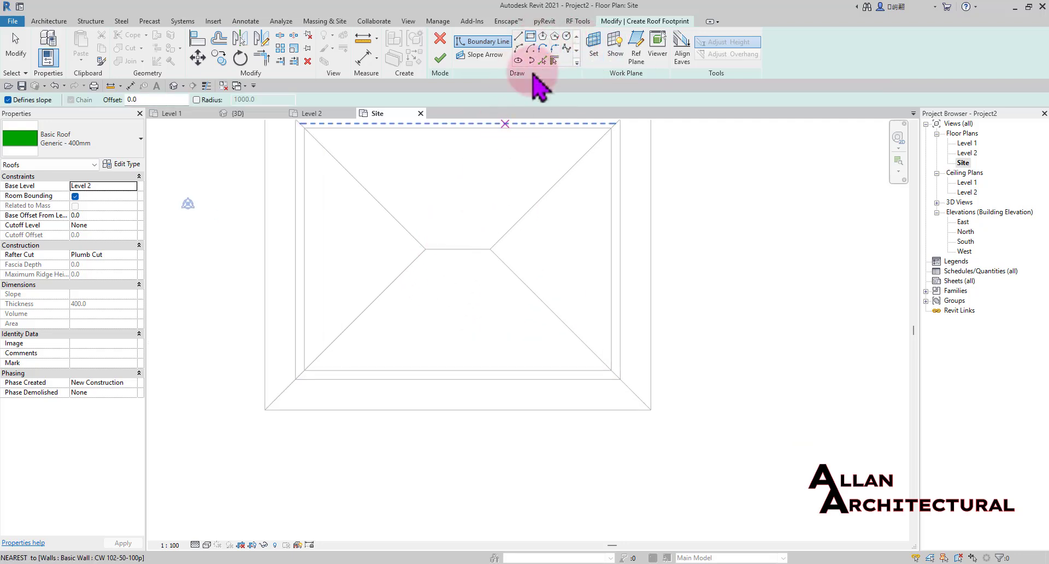
{"action": "left_click", "coordinate": [435, 279]}
{"action": "scroll", "coordinate": [481, 383], "scroll_direction": "up", "scroll_amount": 3}
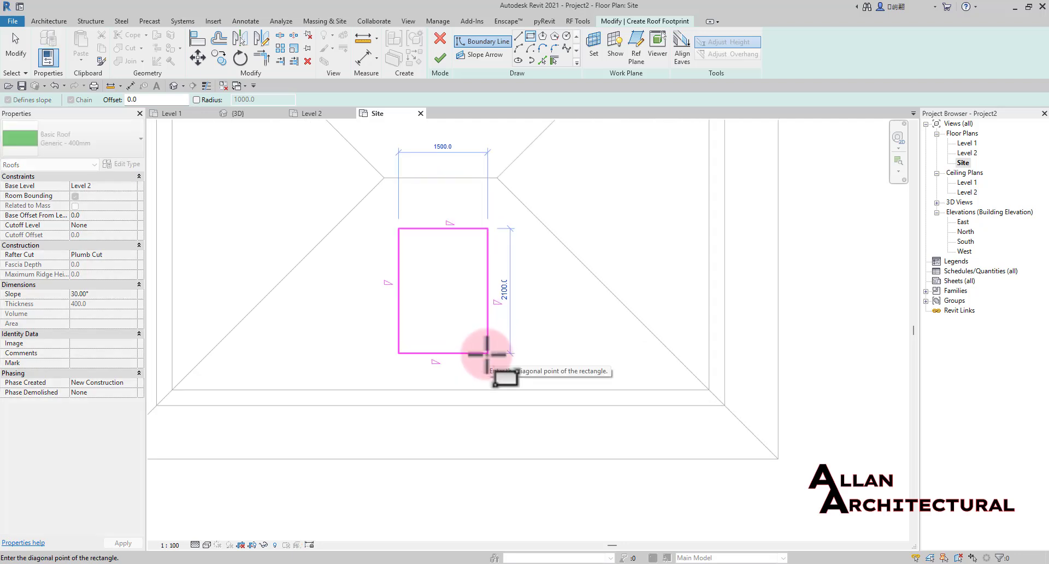
{"action": "left_click", "coordinate": [488, 353]}
{"action": "key", "text": "Escape"}
{"action": "key", "text": "Escape"}
{"action": "scroll", "coordinate": [462, 274], "scroll_direction": "down", "scroll_amount": 2}
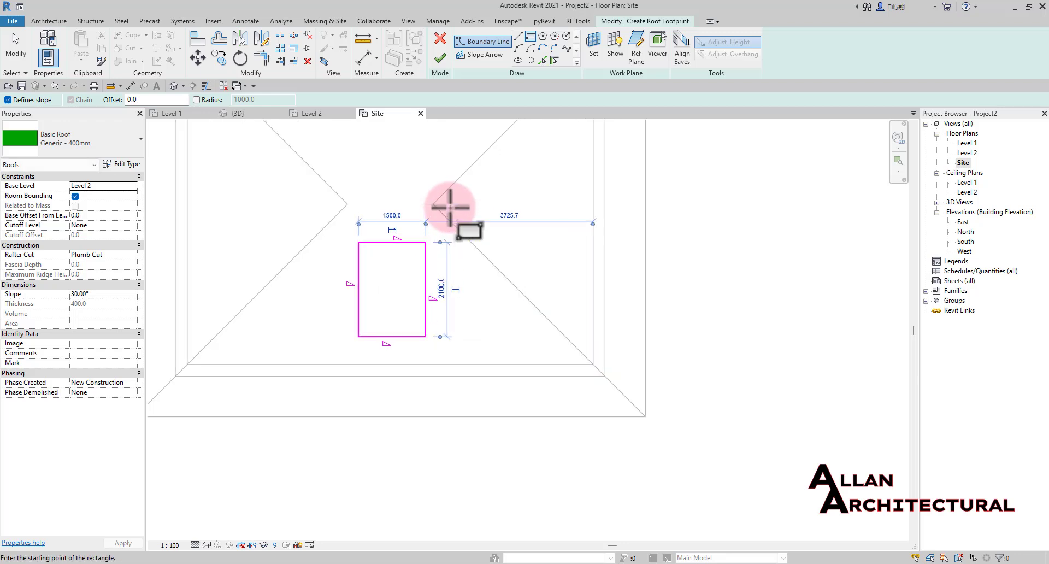
Remove the slope definition from the two short edges of the rectangular roof footprint
{"action": "scroll", "coordinate": [385, 257], "scroll_direction": "up", "scroll_amount": 3}
{"action": "scroll", "coordinate": [475, 244], "scroll_direction": "down", "scroll_amount": 3}
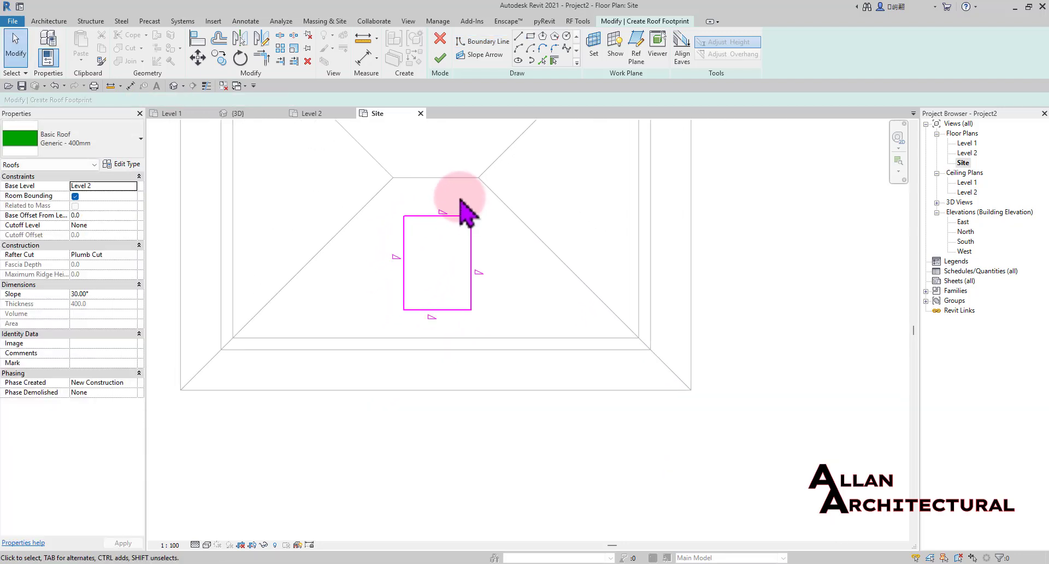
{"action": "left_click_drag", "start_coordinate": [430, 320], "coordinate": [430, 318]}
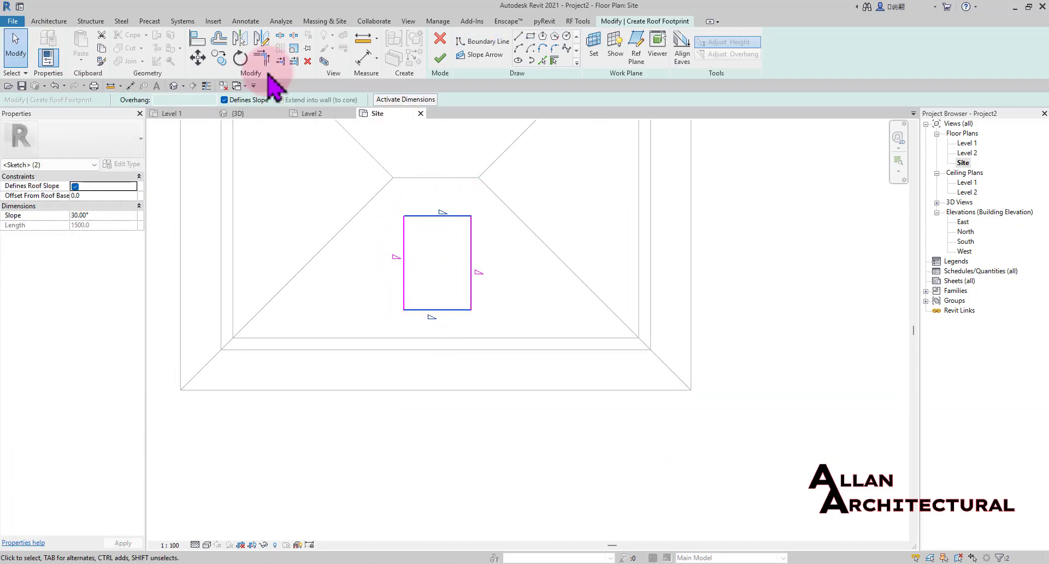
{"action": "scroll", "coordinate": [454, 215], "scroll_direction": "up", "scroll_amount": 2}
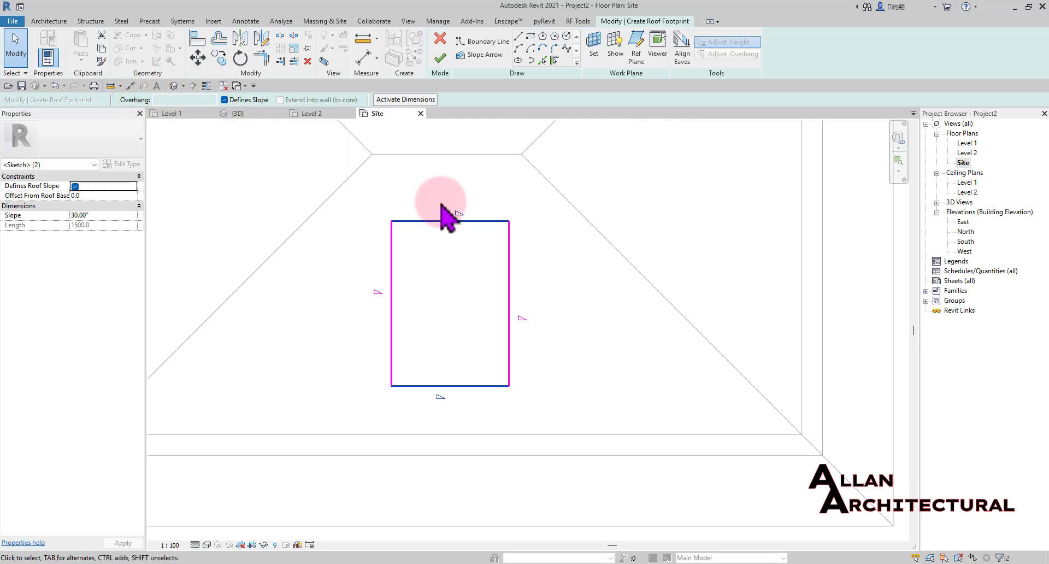
{"action": "left_click", "coordinate": [75, 187]}
{"action": "left_click", "coordinate": [461, 196]}
{"action": "scroll", "coordinate": [492, 257], "scroll_direction": "down", "scroll_amount": 2}
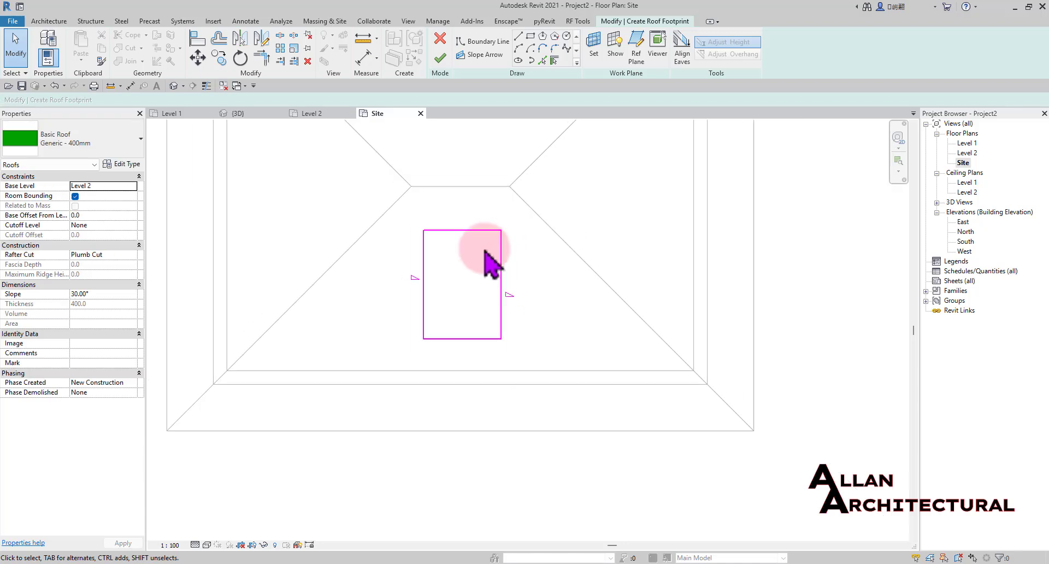
Finish the rectangular footprint sketch to create the small gable roof
{"action": "scroll", "coordinate": [438, 336], "scroll_direction": "down", "scroll_amount": 5}
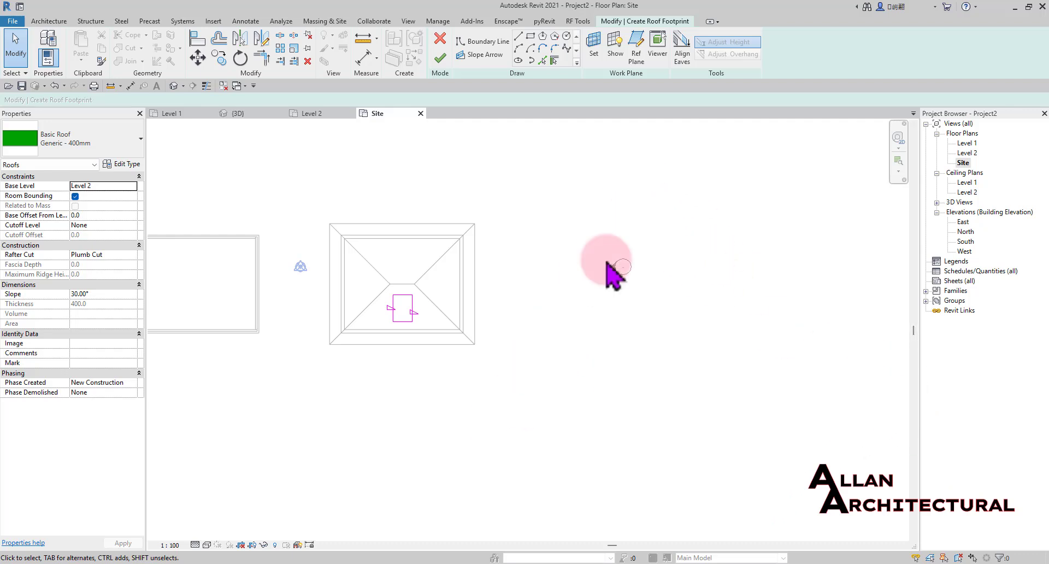
{"action": "scroll", "coordinate": [476, 342], "scroll_direction": "up", "scroll_amount": 5}
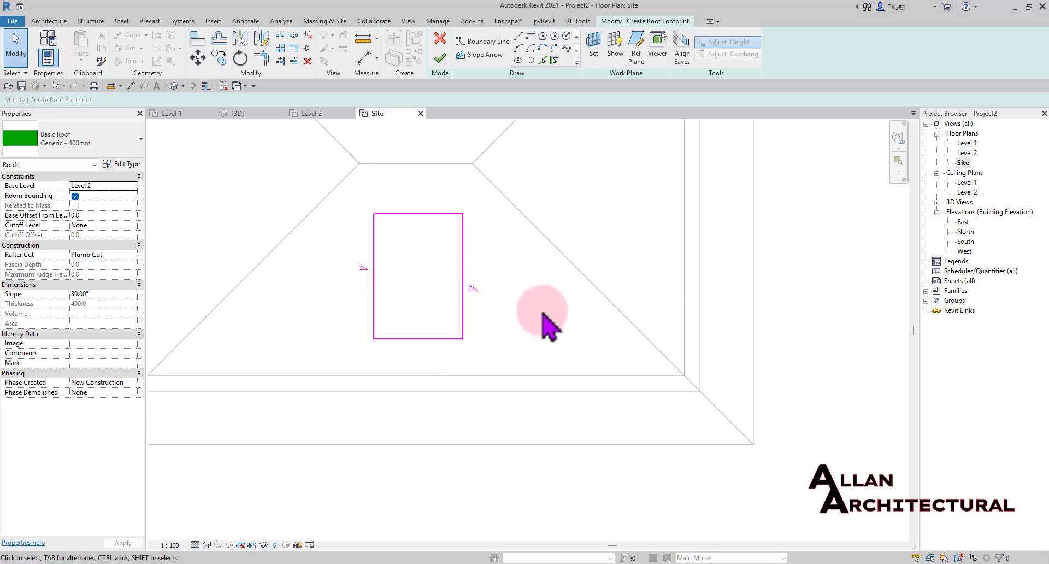
{"action": "scroll", "coordinate": [462, 301], "scroll_direction": "down", "scroll_amount": 1}
{"action": "scroll", "coordinate": [458, 284], "scroll_direction": "down", "scroll_amount": 1}
{"action": "mouse_move", "coordinate": [451, 259]}
{"action": "middle_mouse_down"}
{"action": "mouse_move", "coordinate": [454, 280]}
{"action": "mouse_move", "coordinate": [446, 276]}
{"action": "middle_mouse_up"}
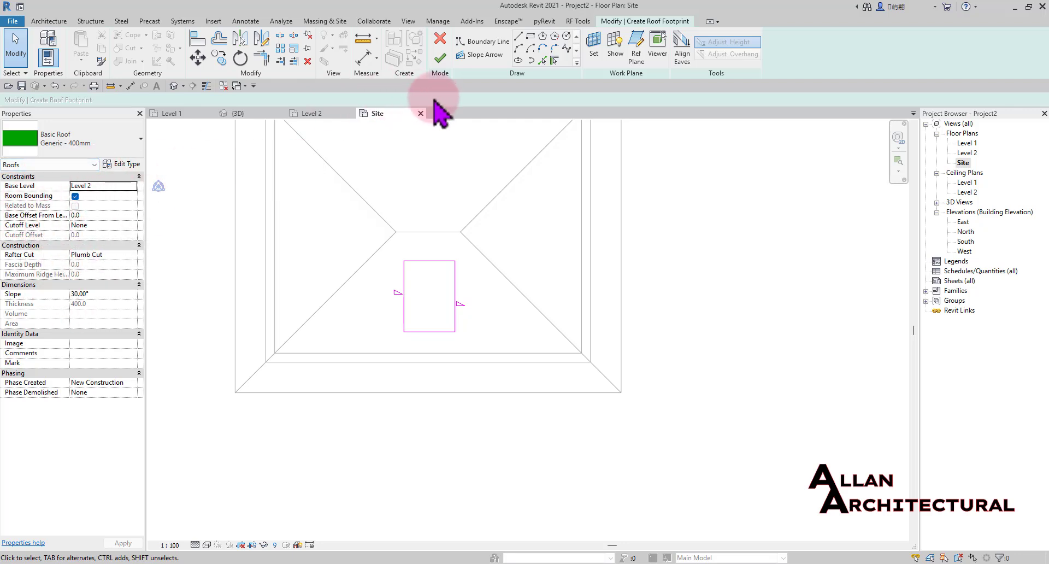
{"action": "left_click", "coordinate": [440, 57]}
{"action": "scroll", "coordinate": [387, 183], "scroll_direction": "down", "scroll_amount": 3}
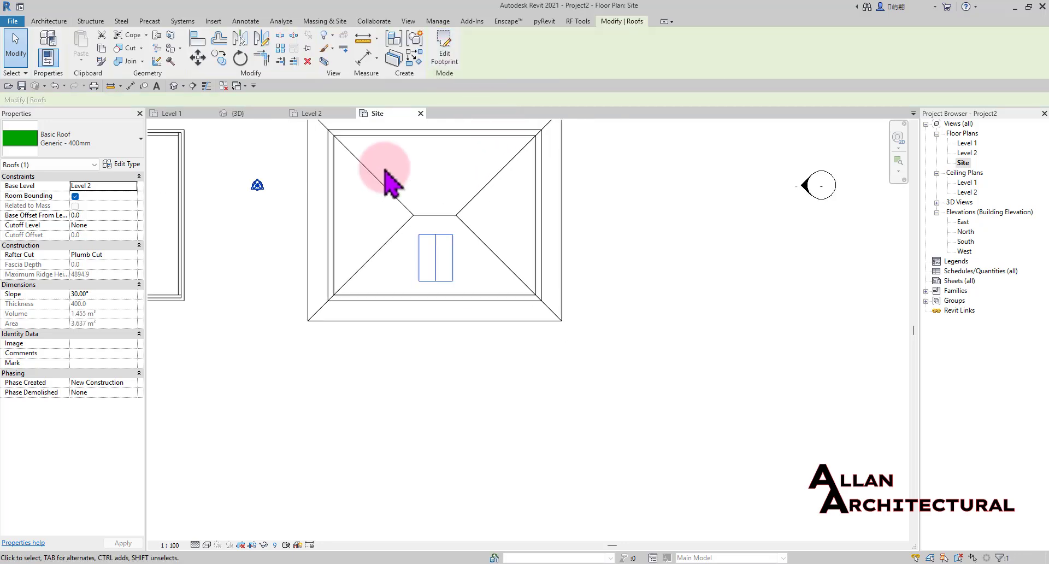
View the small gable roof in 3D from the front and set its base offset from Level 2 to 2100 mm
{"action": "left_click", "coordinate": [238, 113]}
{"action": "middle_click_drag", "start_coordinate": [459, 241], "coordinate": [490, 232], "text": "shift"}
{"action": "scroll", "coordinate": [330, 278], "scroll_direction": "up", "scroll_amount": 5}
{"action": "scroll", "coordinate": [350, 275], "scroll_direction": "down", "scroll_amount": 5}
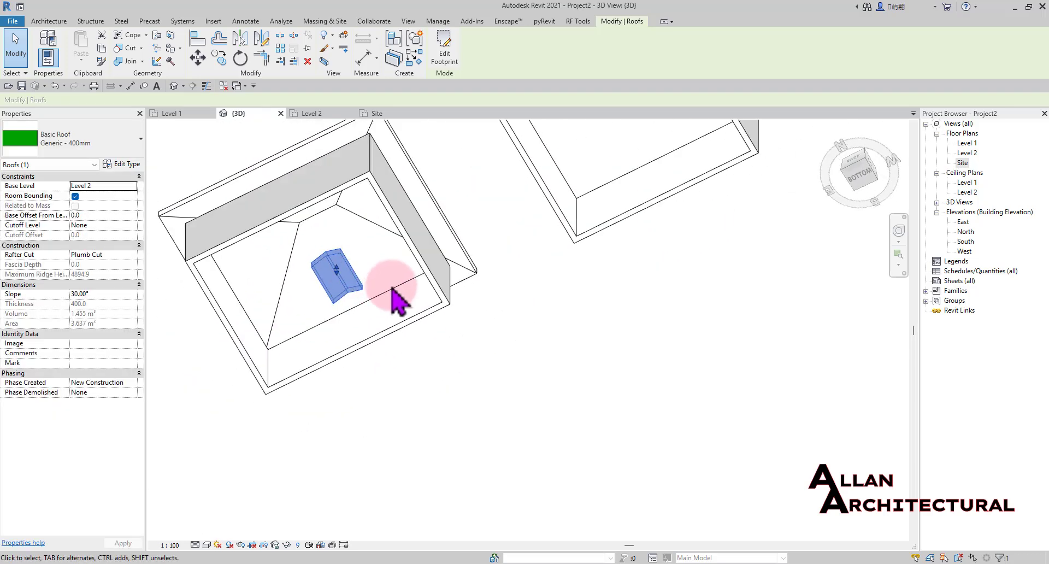
{"action": "middle_click_drag", "start_coordinate": [451, 290], "coordinate": [326, 258], "text": "shift"}
{"action": "scroll", "coordinate": [363, 281], "scroll_direction": "up", "scroll_amount": 3}
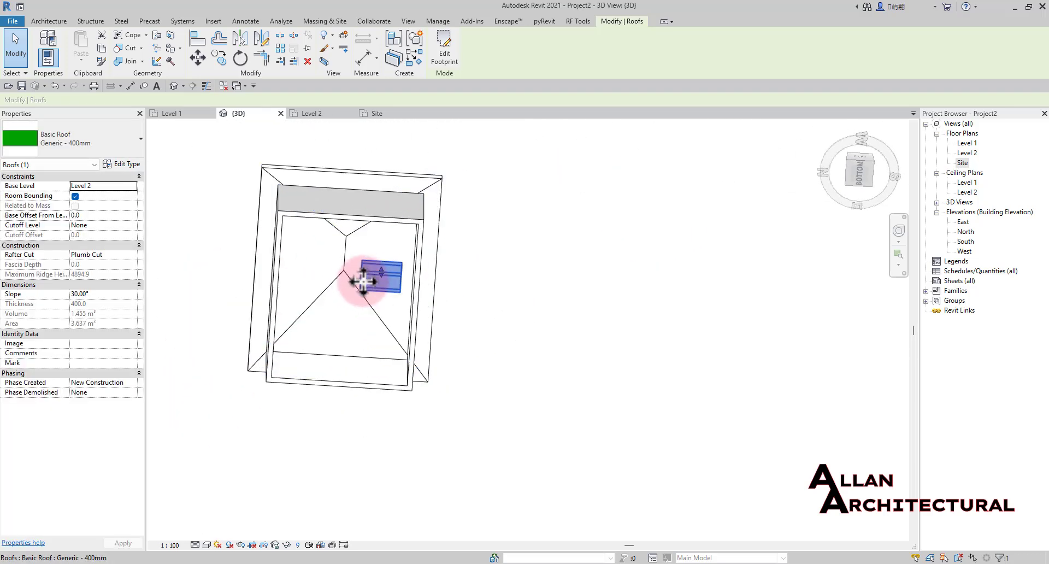
{"action": "scroll", "coordinate": [364, 286], "scroll_direction": "down", "scroll_amount": 2}
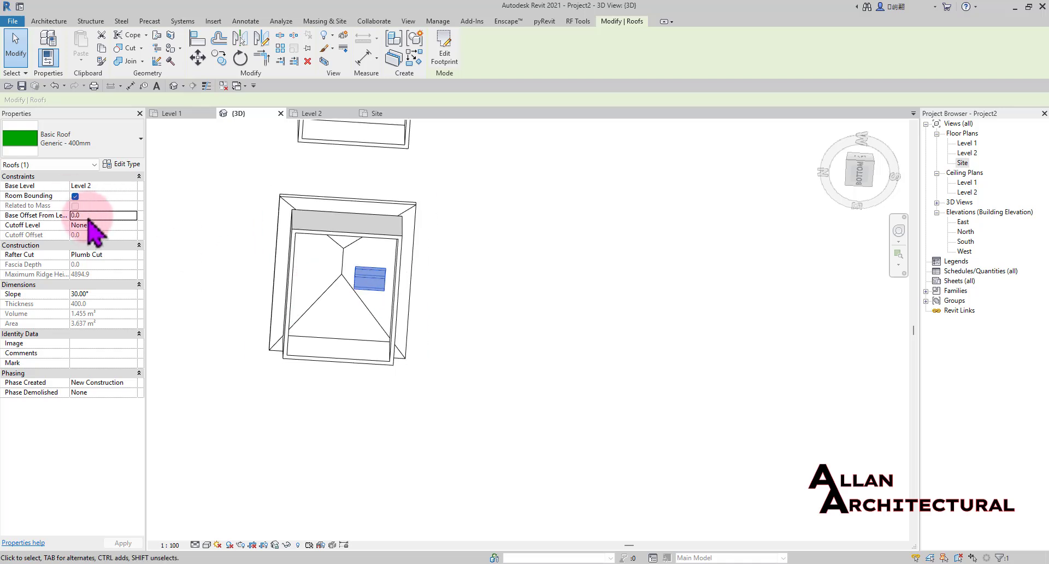
{"action": "left_click_drag", "start_coordinate": [858, 207], "coordinate": [800, 229]}
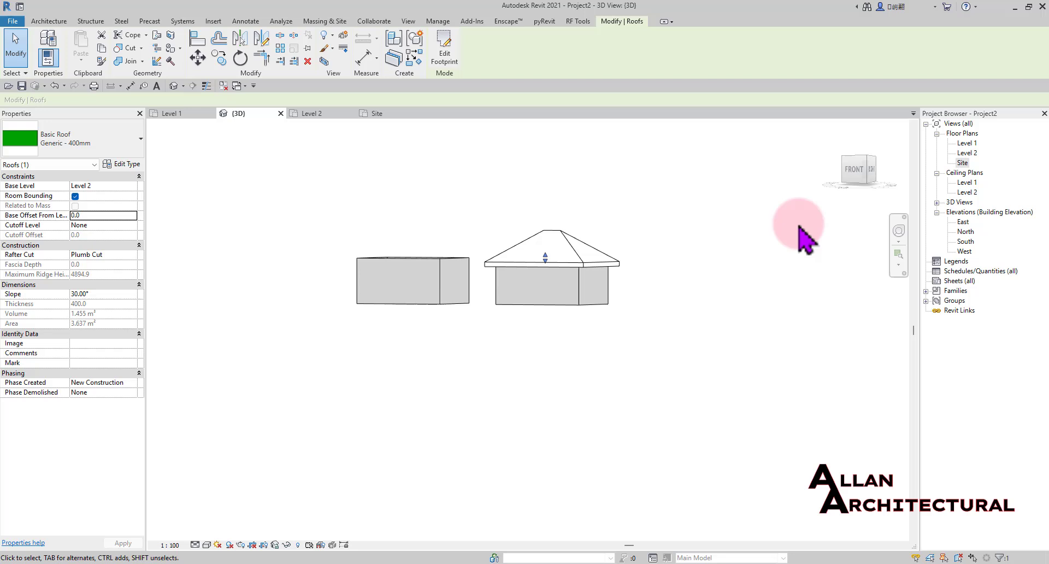
{"action": "left_click", "coordinate": [864, 169]}
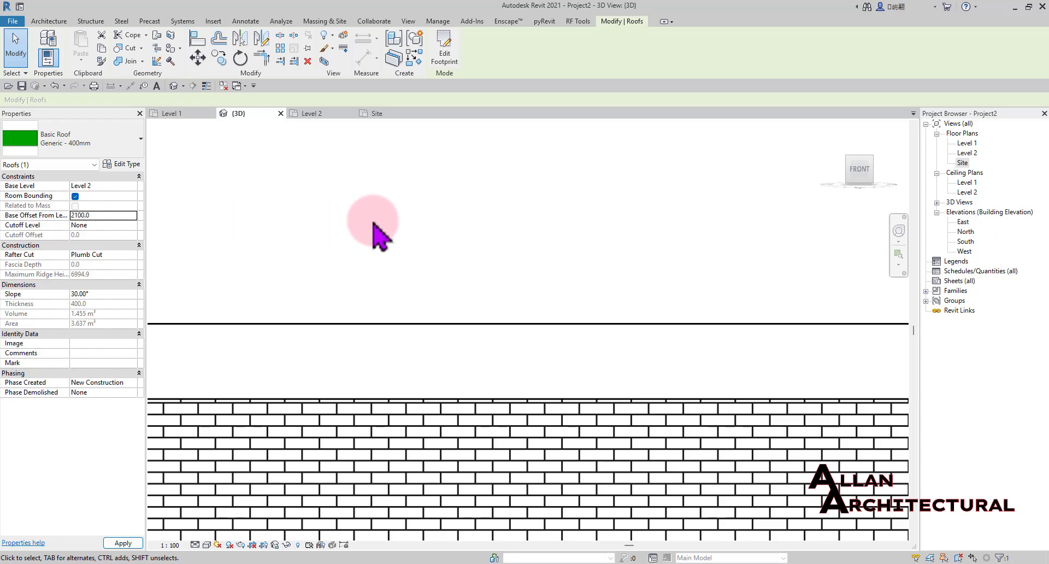
{"action": "scroll", "coordinate": [396, 232], "scroll_direction": "down", "scroll_amount": 4}
{"action": "scroll", "coordinate": [403, 215], "scroll_direction": "down", "scroll_amount": 1}
Examine in 3D how the raised small gable roof meets the hip roof's slope
{"action": "middle_click_drag", "start_coordinate": [403, 215], "coordinate": [546, 310], "text": "shift"}
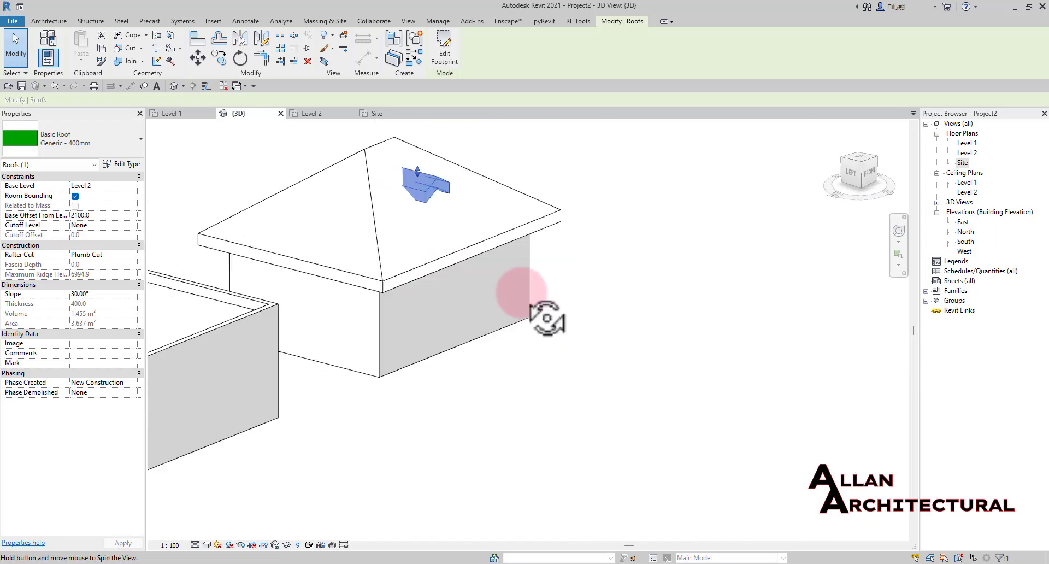
{"action": "scroll", "coordinate": [553, 310], "scroll_direction": "down", "scroll_amount": 3}
{"action": "scroll", "coordinate": [424, 188], "scroll_direction": "up", "scroll_amount": 6}
{"action": "scroll", "coordinate": [425, 187], "scroll_direction": "up", "scroll_amount": 1}
{"action": "scroll", "coordinate": [492, 188], "scroll_direction": "down", "scroll_amount": 3}
{"action": "left_click", "coordinate": [624, 199]}
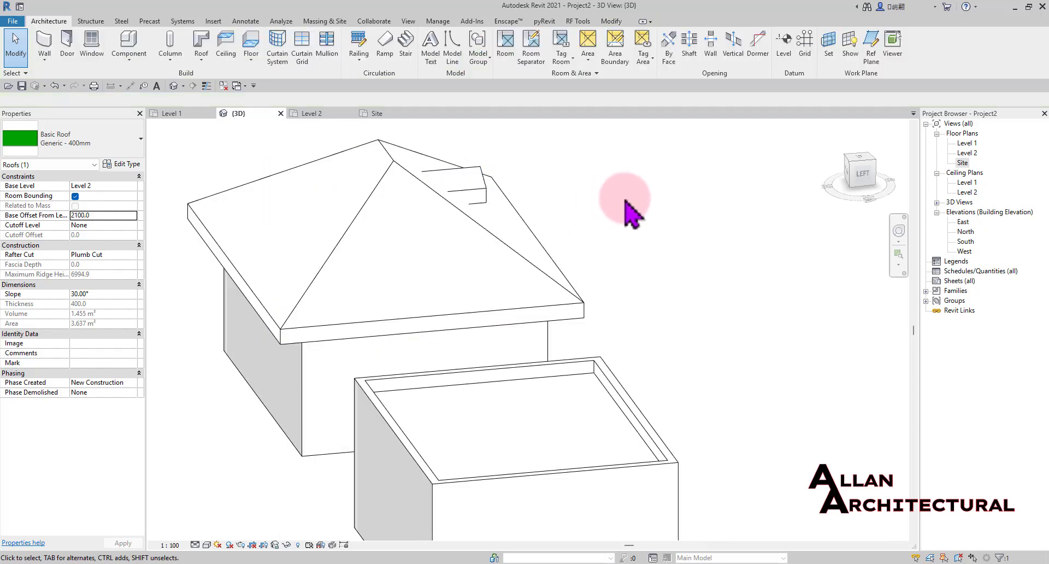
{"action": "middle_click_drag", "start_coordinate": [625, 199], "coordinate": [521, 179], "text": "shift"}
{"action": "left_click", "coordinate": [521, 179]}
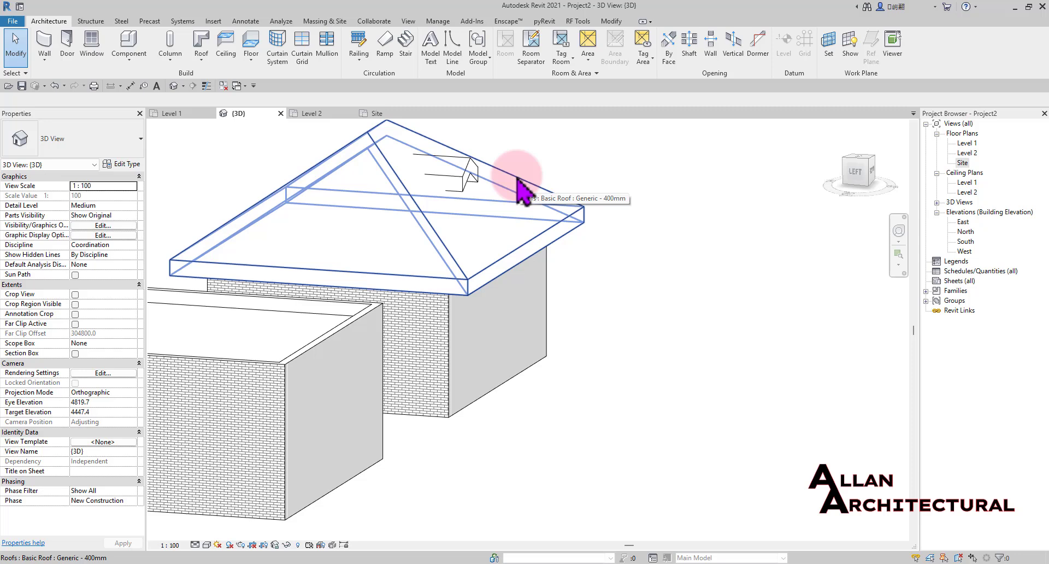
Change the small gable roof's type to Generic - 125mm and set its base offset from Level 2 to 2300 mm
{"action": "scroll", "coordinate": [474, 183], "scroll_direction": "up", "scroll_amount": 4}
{"action": "left_click", "coordinate": [463, 176]}
{"action": "left_click", "coordinate": [99, 141]}
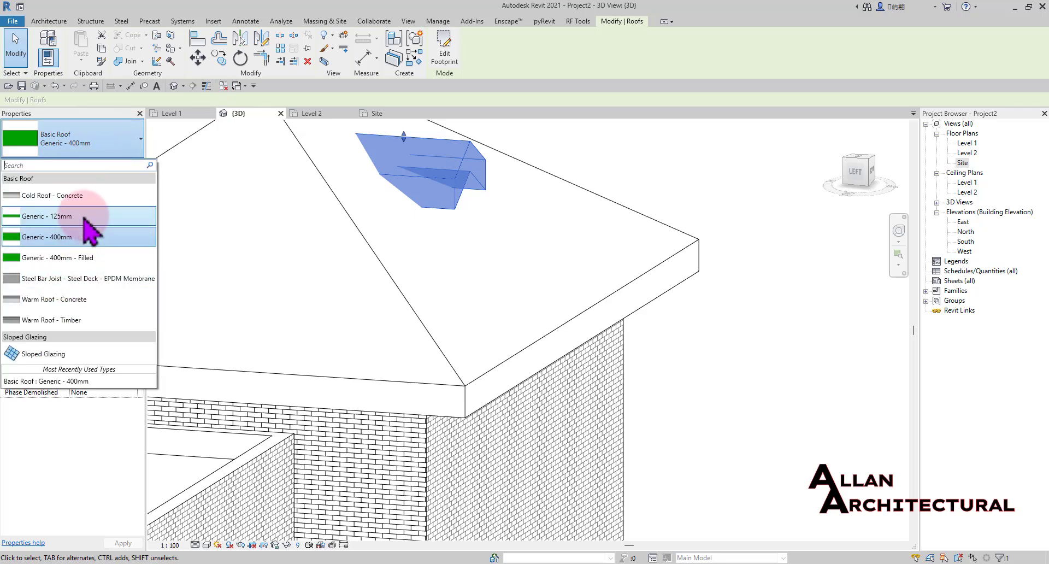
{"action": "left_click", "coordinate": [82, 216]}
{"action": "scroll", "coordinate": [446, 199], "scroll_direction": "down", "scroll_amount": 4}
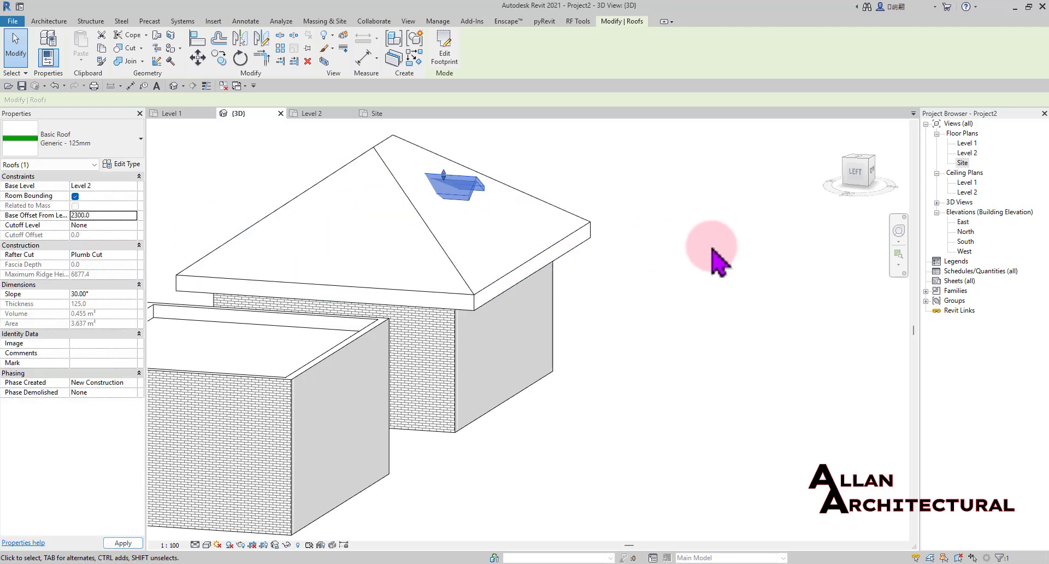
{"action": "scroll", "coordinate": [601, 186], "scroll_direction": "down", "scroll_amount": 4}
Examine how the small gable roof intersects the hip roof, in the Site plan and in 3D from above and below
{"action": "middle_click_drag", "start_coordinate": [599, 180], "coordinate": [363, 136], "text": "shift"}
{"action": "left_click", "coordinate": [393, 114]}
{"action": "scroll", "coordinate": [420, 258], "scroll_direction": "up", "scroll_amount": 6}
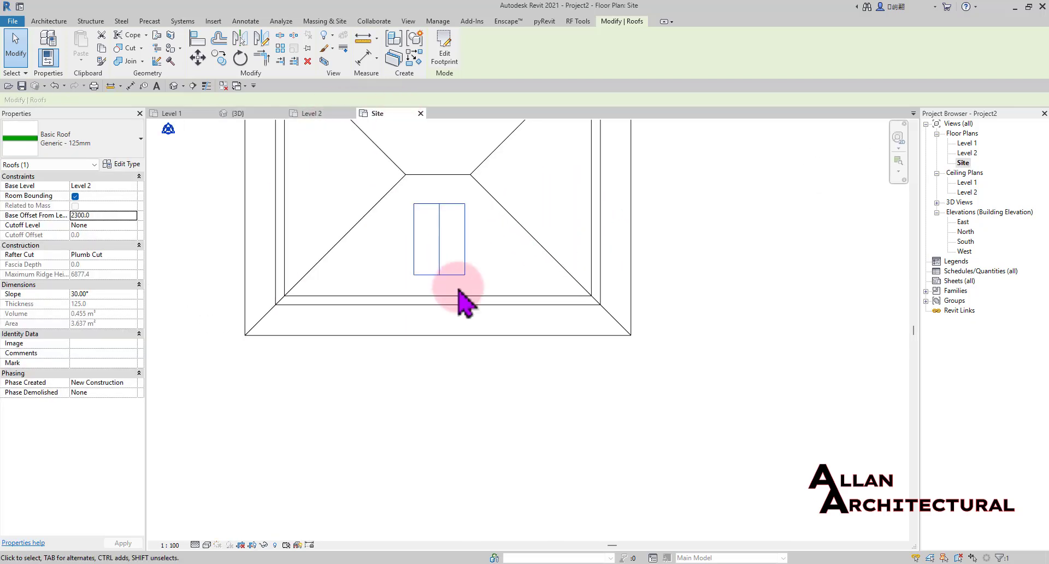
{"action": "scroll", "coordinate": [332, 235], "scroll_direction": "down", "scroll_amount": 5}
{"action": "left_click", "coordinate": [234, 116]}
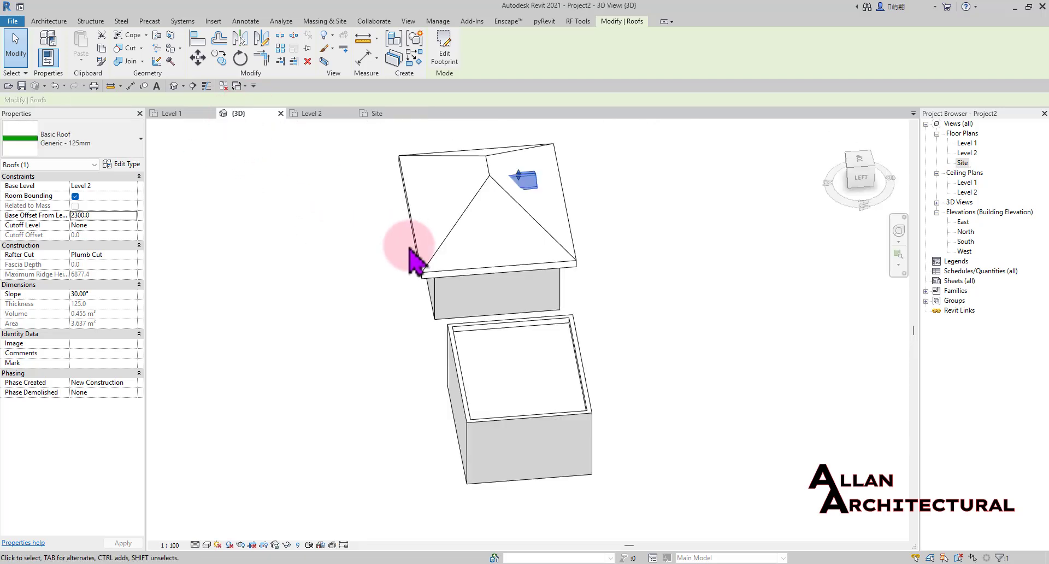
{"action": "middle_click_drag", "start_coordinate": [408, 241], "coordinate": [468, 227], "text": "shift"}
{"action": "scroll", "coordinate": [465, 235], "scroll_direction": "up", "scroll_amount": 5}
{"action": "scroll", "coordinate": [458, 245], "scroll_direction": "up", "scroll_amount": 3}
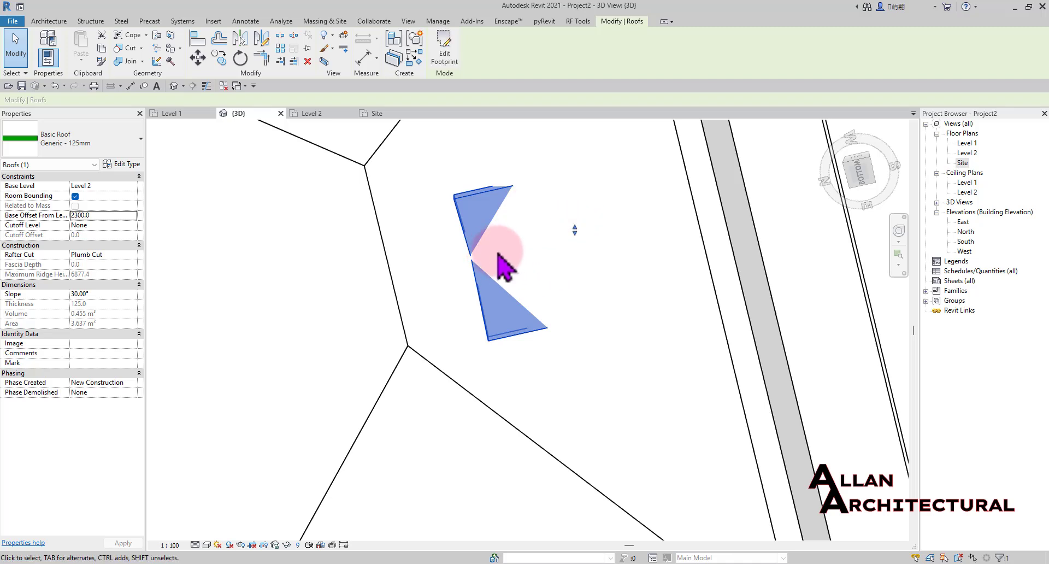
{"action": "scroll", "coordinate": [445, 234], "scroll_direction": "down", "scroll_amount": 8}
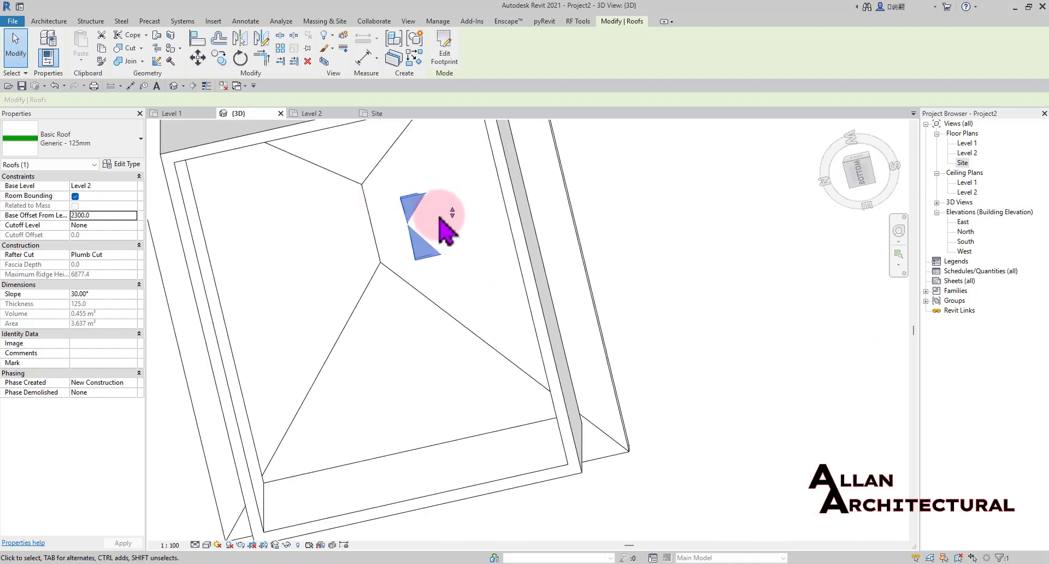
{"action": "middle_click_drag", "start_coordinate": [461, 235], "coordinate": [492, 304], "text": "shift"}
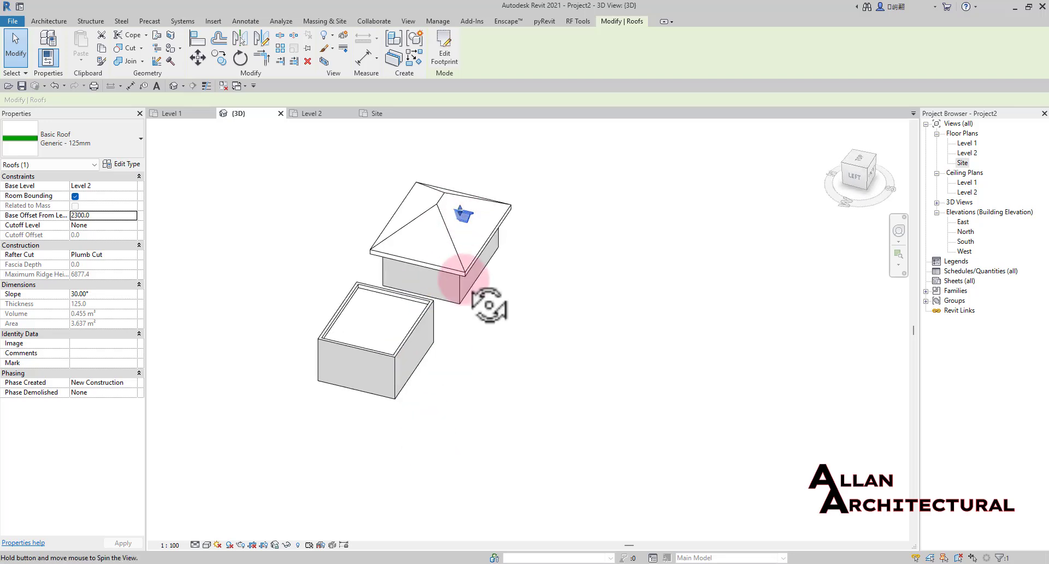
Examine in 3D how far the small gable roof runs into the hip roof, and clear the roof selection
{"action": "scroll", "coordinate": [457, 187], "scroll_direction": "up", "scroll_amount": 6}
{"action": "scroll", "coordinate": [456, 253], "scroll_direction": "down", "scroll_amount": 5}
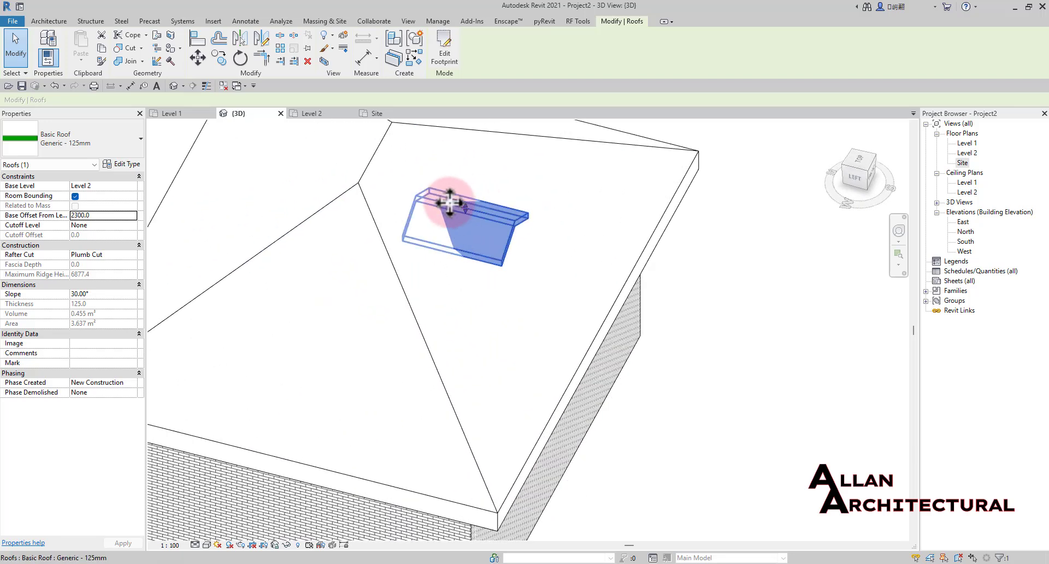
{"action": "scroll", "coordinate": [446, 226], "scroll_direction": "up", "scroll_amount": 5}
{"action": "scroll", "coordinate": [445, 222], "scroll_direction": "down", "scroll_amount": 5}
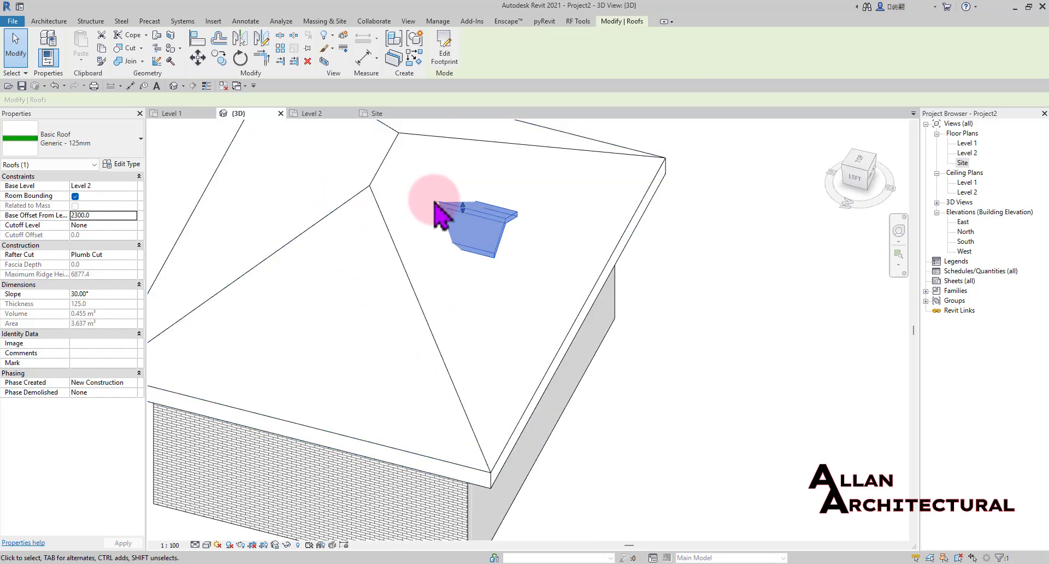
{"action": "scroll", "coordinate": [421, 216], "scroll_direction": "up", "scroll_amount": 3}
{"action": "scroll", "coordinate": [429, 222], "scroll_direction": "down", "scroll_amount": 5}
{"action": "middle_click_drag", "start_coordinate": [429, 223], "coordinate": [392, 169], "text": "shift"}
{"action": "scroll", "coordinate": [438, 219], "scroll_direction": "up", "scroll_amount": 5}
{"action": "left_click", "coordinate": [637, 152]}
{"action": "middle_click_drag", "start_coordinate": [489, 247], "coordinate": [495, 260]}
{"action": "scroll", "coordinate": [494, 176], "scroll_direction": "down", "scroll_amount": 3}
{"action": "middle_click_drag", "start_coordinate": [494, 176], "coordinate": [518, 178]}
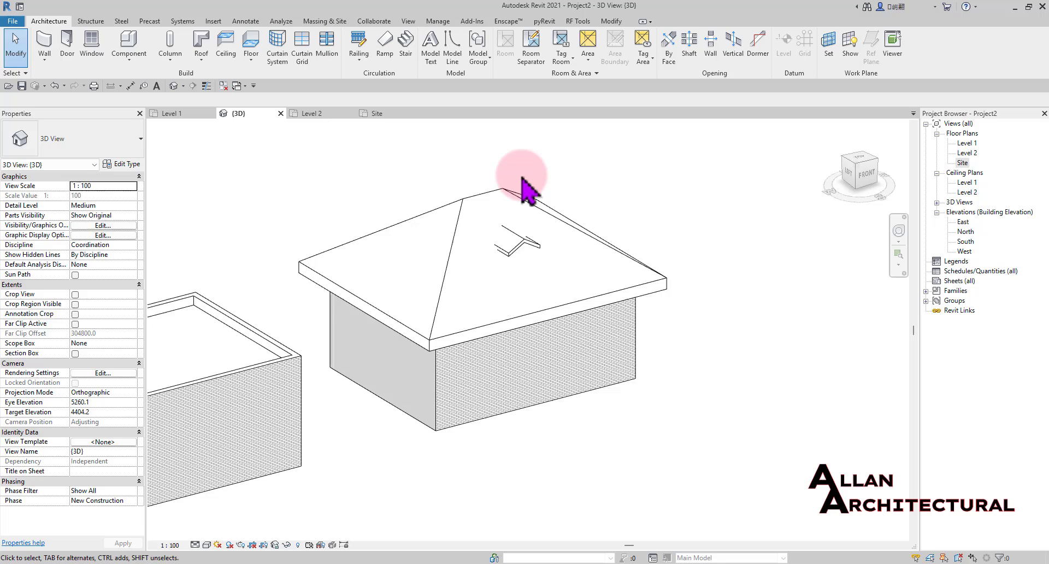
Join the small gable roof to the hip roof with Join/Unjoin Roof, using the gable roof's rear edge and the hip roof's front slope
{"action": "left_click", "coordinate": [612, 20]}
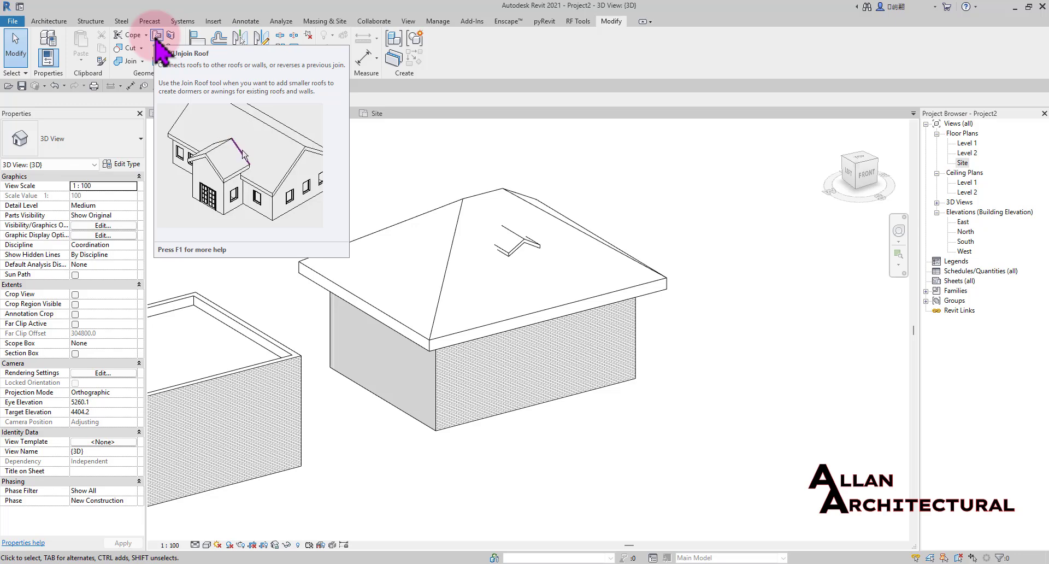
{"action": "left_click", "coordinate": [156, 37]}
{"action": "scroll", "coordinate": [505, 235], "scroll_direction": "up", "scroll_amount": 3}
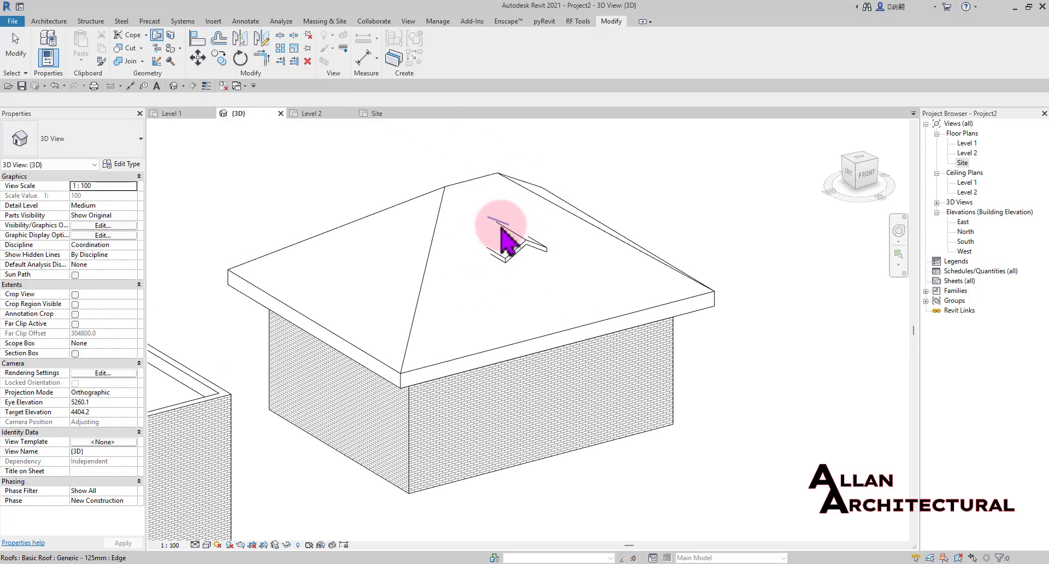
{"action": "middle_click_drag", "start_coordinate": [499, 224], "coordinate": [484, 207], "text": "shift"}
{"action": "scroll", "coordinate": [492, 219], "scroll_direction": "up", "scroll_amount": 5}
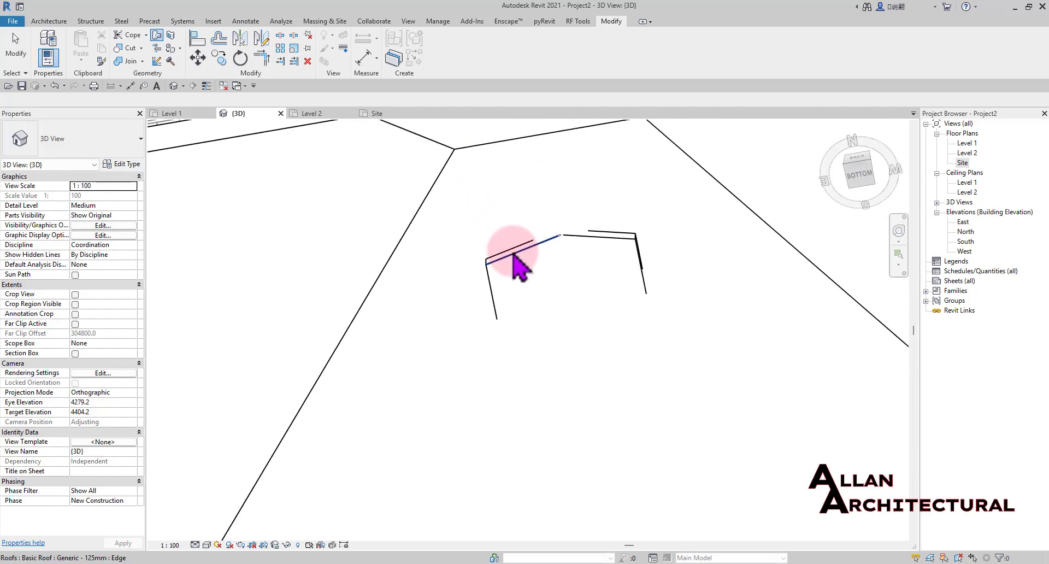
{"action": "scroll", "coordinate": [516, 262], "scroll_direction": "up", "scroll_amount": 2}
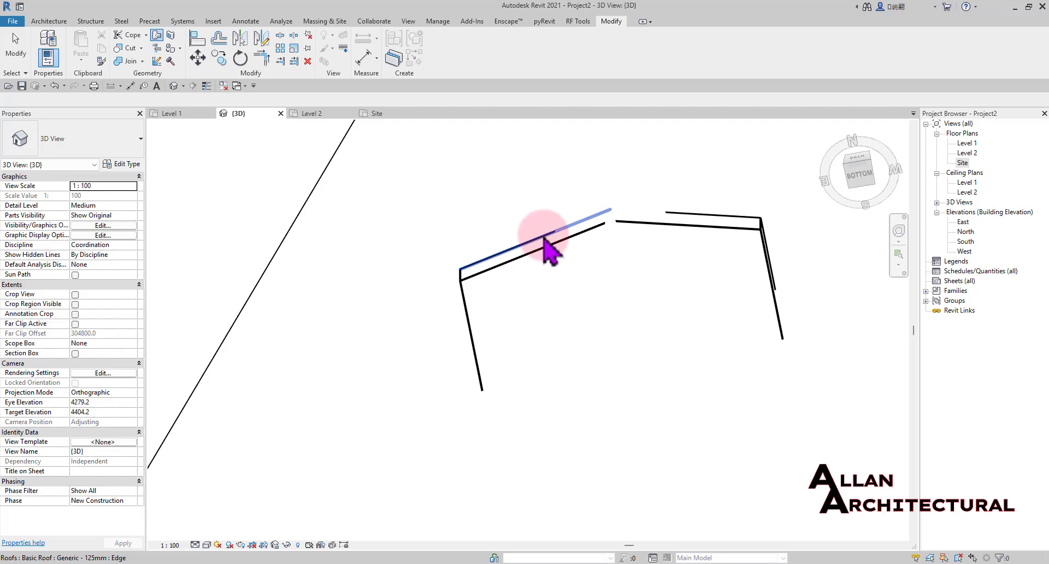
{"action": "scroll", "coordinate": [539, 211], "scroll_direction": "down", "scroll_amount": 8}
{"action": "middle_click_drag", "start_coordinate": [574, 174], "coordinate": [452, 376], "text": "shift"}
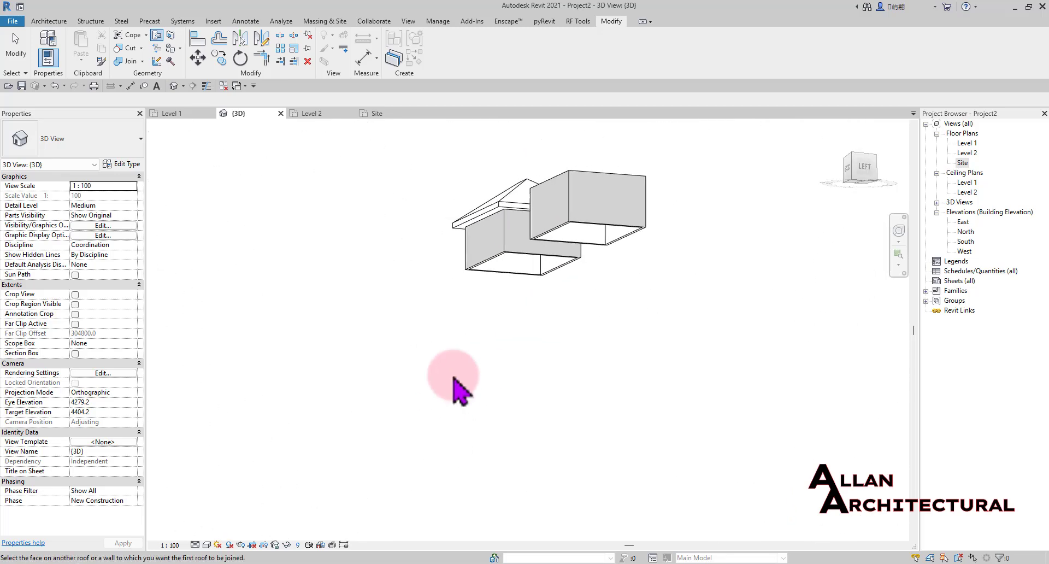
{"action": "middle_click_drag", "start_coordinate": [514, 235], "coordinate": [396, 394], "text": "shift"}
{"action": "scroll", "coordinate": [560, 219], "scroll_direction": "up", "scroll_amount": 4}
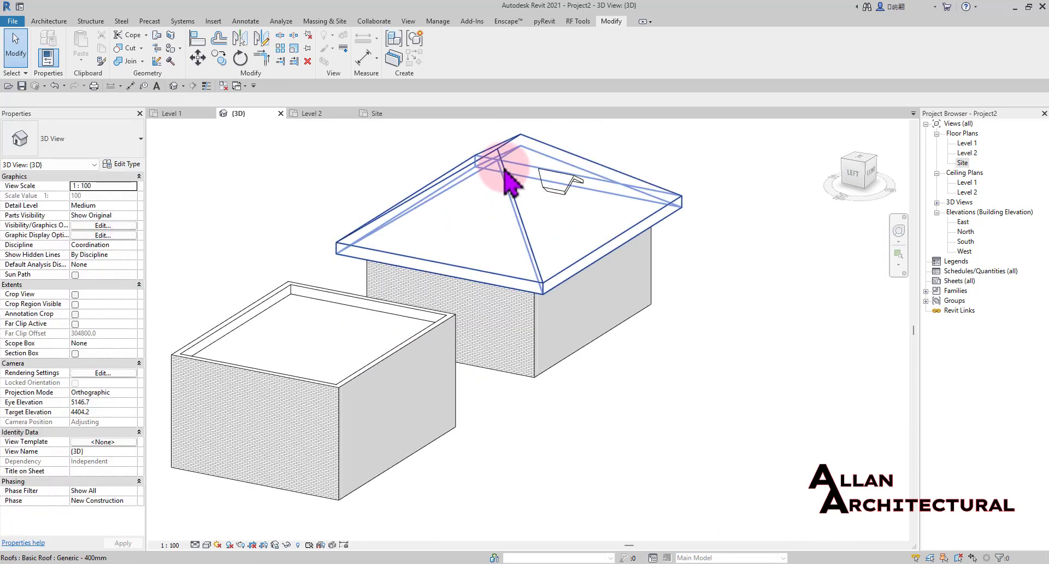
Examine the joined roofs in 3D from above, below and the sides, and check the small gable roof's base offset
{"action": "scroll", "coordinate": [560, 189], "scroll_direction": "up", "scroll_amount": 3}
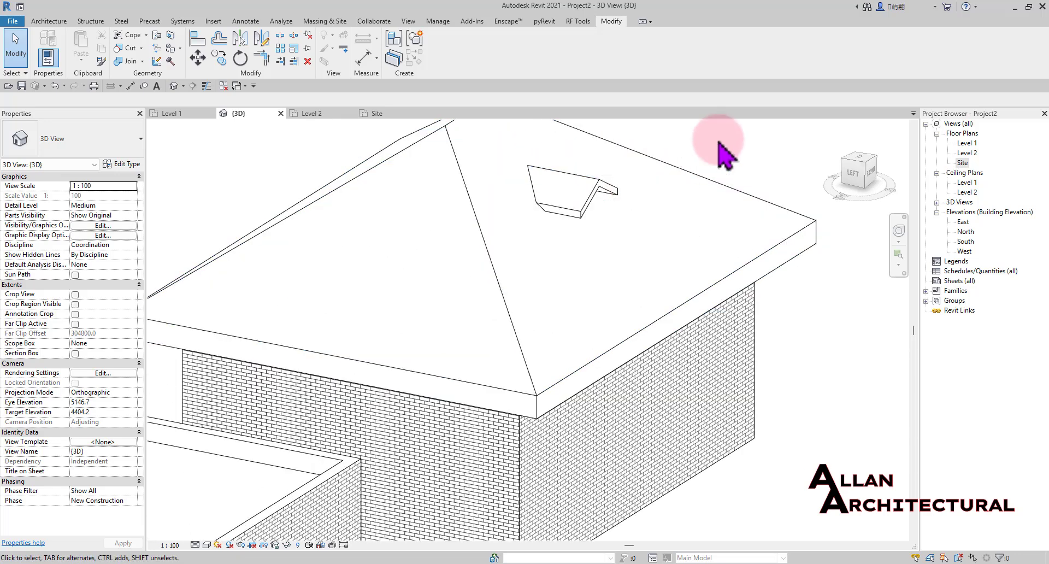
{"action": "scroll", "coordinate": [502, 214], "scroll_direction": "down", "scroll_amount": 4}
{"action": "middle_click_drag", "start_coordinate": [547, 191], "coordinate": [629, 174], "text": "shift"}
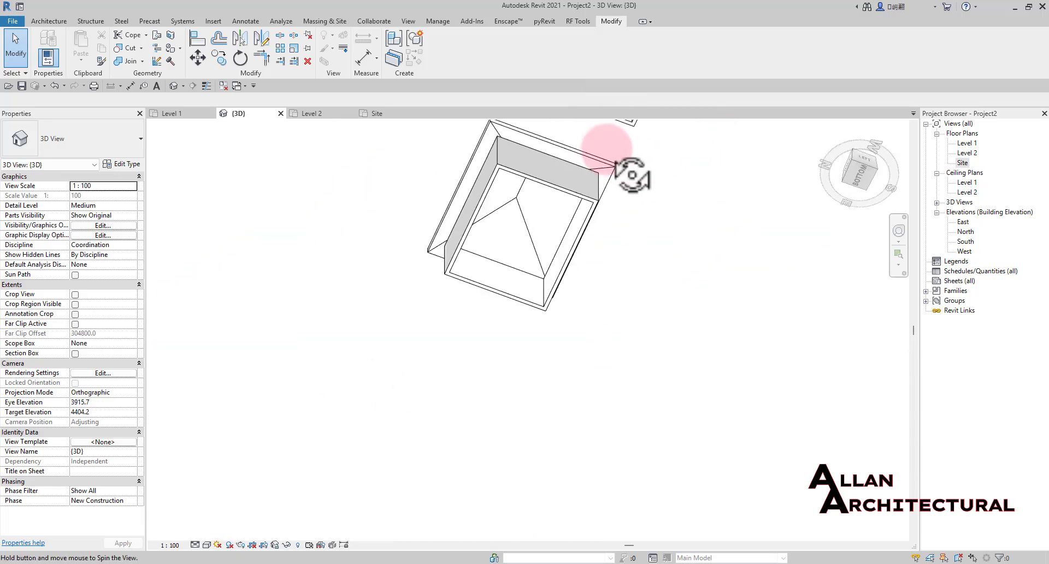
{"action": "scroll", "coordinate": [569, 186], "scroll_direction": "up", "scroll_amount": 4}
{"action": "middle_click_drag", "start_coordinate": [571, 218], "coordinate": [359, 222], "text": "shift"}
{"action": "scroll", "coordinate": [560, 201], "scroll_direction": "down", "scroll_amount": 1}
{"action": "scroll", "coordinate": [558, 199], "scroll_direction": "down", "scroll_amount": 4}
{"action": "scroll", "coordinate": [584, 207], "scroll_direction": "up", "scroll_amount": 2}
{"action": "scroll", "coordinate": [584, 206], "scroll_direction": "up", "scroll_amount": 2}
{"action": "scroll", "coordinate": [500, 234], "scroll_direction": "up", "scroll_amount": 3}
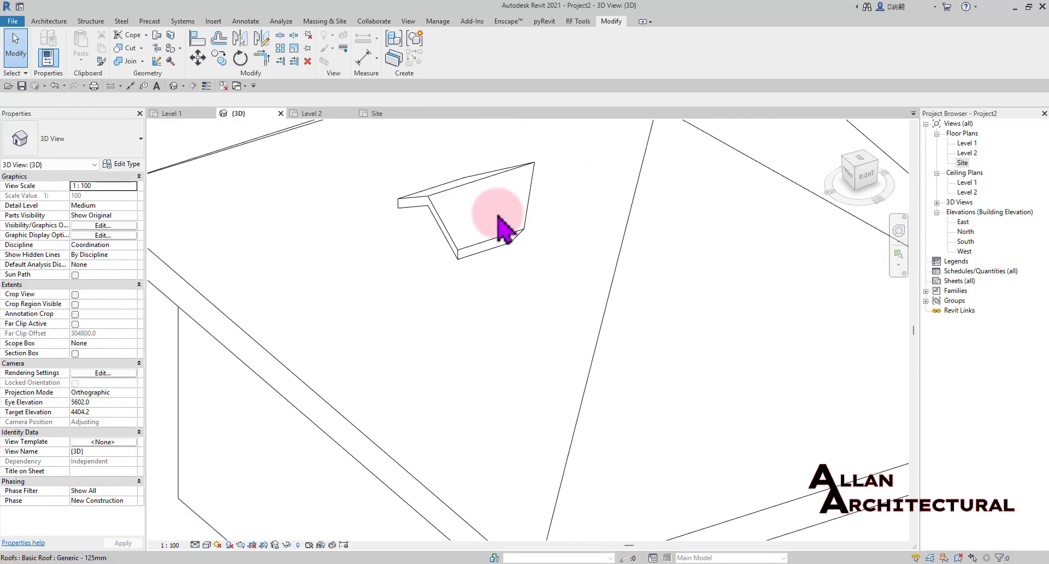
{"action": "scroll", "coordinate": [592, 175], "scroll_direction": "down", "scroll_amount": 3}
{"action": "scroll", "coordinate": [642, 243], "scroll_direction": "up", "scroll_amount": 1}
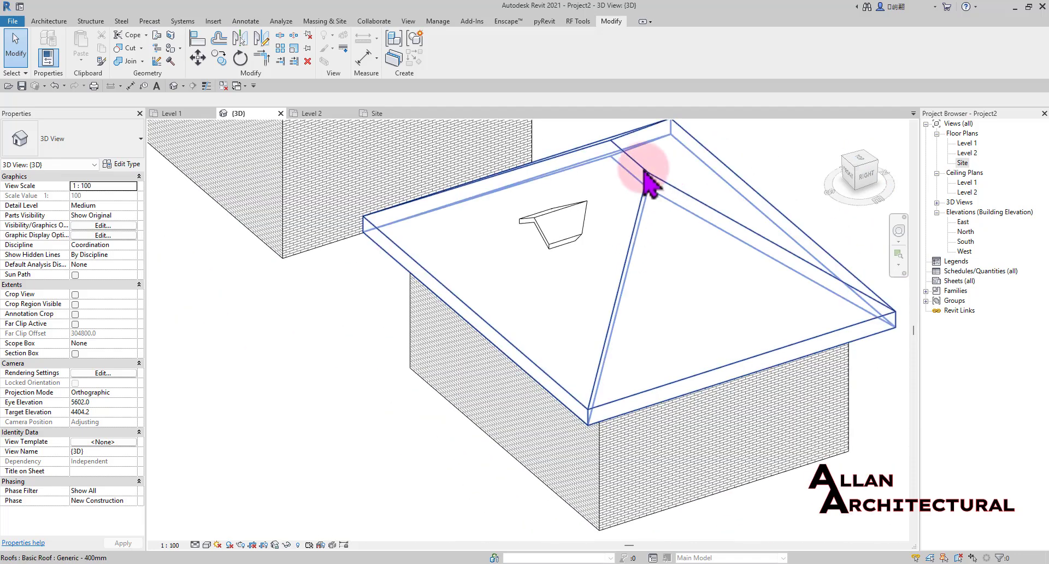
{"action": "middle_click_drag", "start_coordinate": [663, 192], "coordinate": [550, 222]}
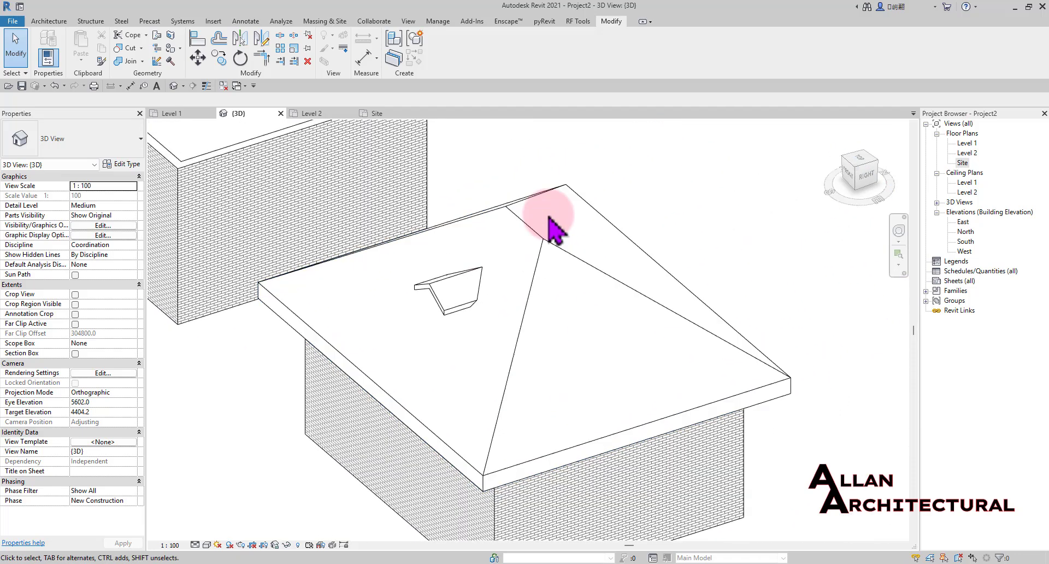
{"action": "middle_click_drag", "start_coordinate": [551, 256], "coordinate": [562, 304], "text": "shift"}
{"action": "scroll", "coordinate": [492, 300], "scroll_direction": "up", "scroll_amount": 5}
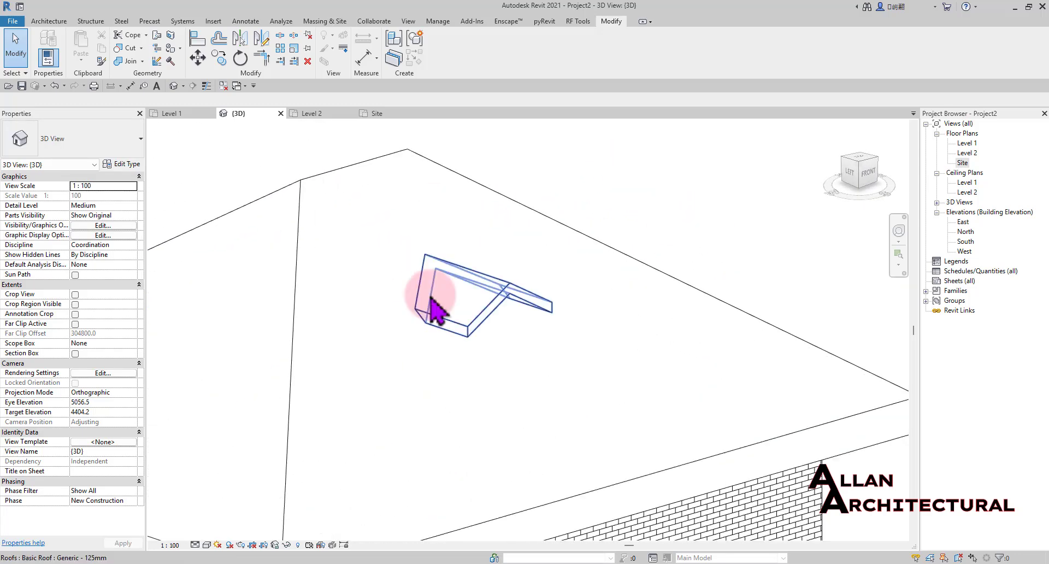
{"action": "scroll", "coordinate": [410, 301], "scroll_direction": "down", "scroll_amount": 3}
{"action": "middle_click_drag", "start_coordinate": [392, 305], "coordinate": [513, 236]}
{"action": "scroll", "coordinate": [514, 236], "scroll_direction": "up", "scroll_amount": 1}
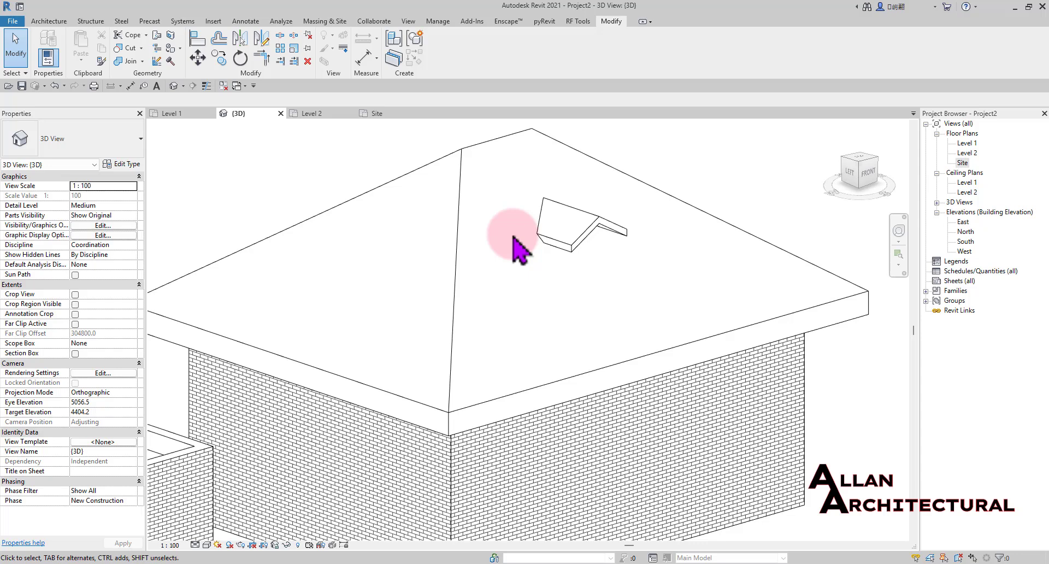
{"action": "left_click", "coordinate": [546, 225]}
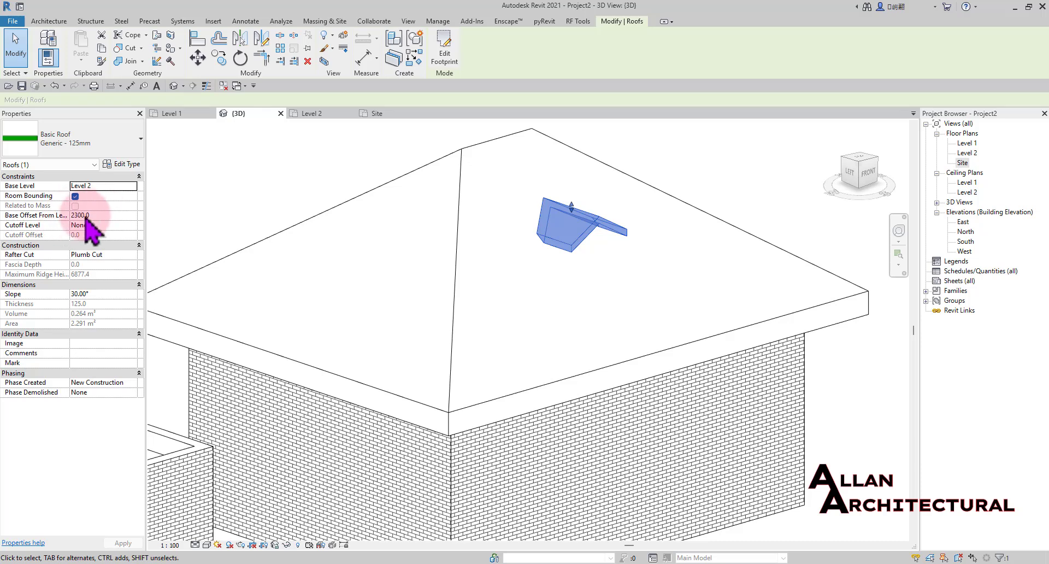
{"action": "left_click", "coordinate": [195, 211]}
{"action": "mouse_move", "coordinate": [194, 211]}
{"action": "middle_mouse_down", "text": "shift"}
{"action": "mouse_move", "coordinate": [656, 183]}
{"action": "mouse_move", "coordinate": [494, 285]}
{"action": "middle_mouse_up", "text": "shift"}
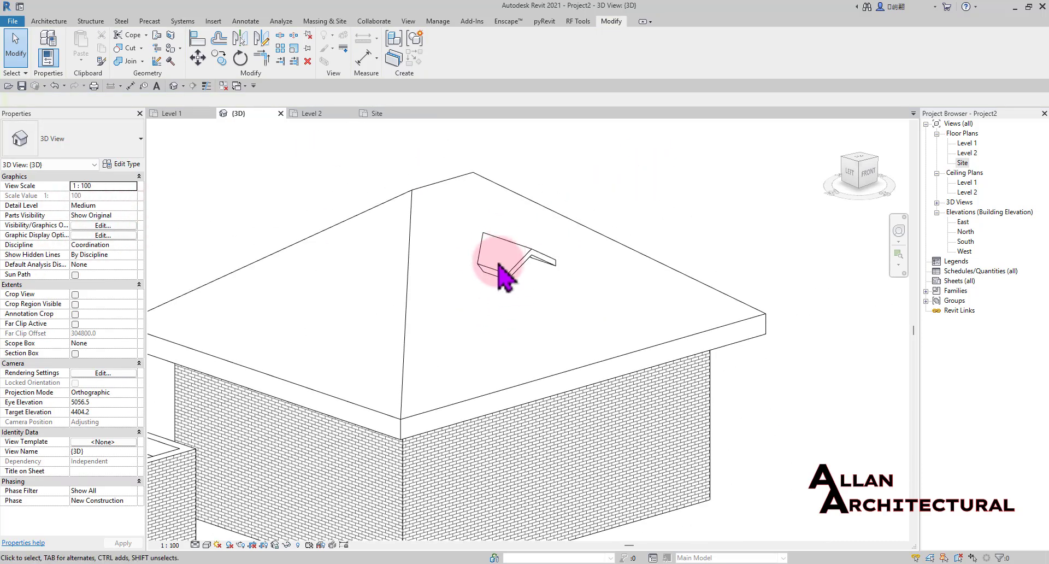
{"action": "scroll", "coordinate": [500, 273], "scroll_direction": "down", "scroll_amount": 5}
In the Site plan, start a new wall for the small gable roof using the Generic - 140mm Masonry type
{"action": "left_click", "coordinate": [375, 113]}
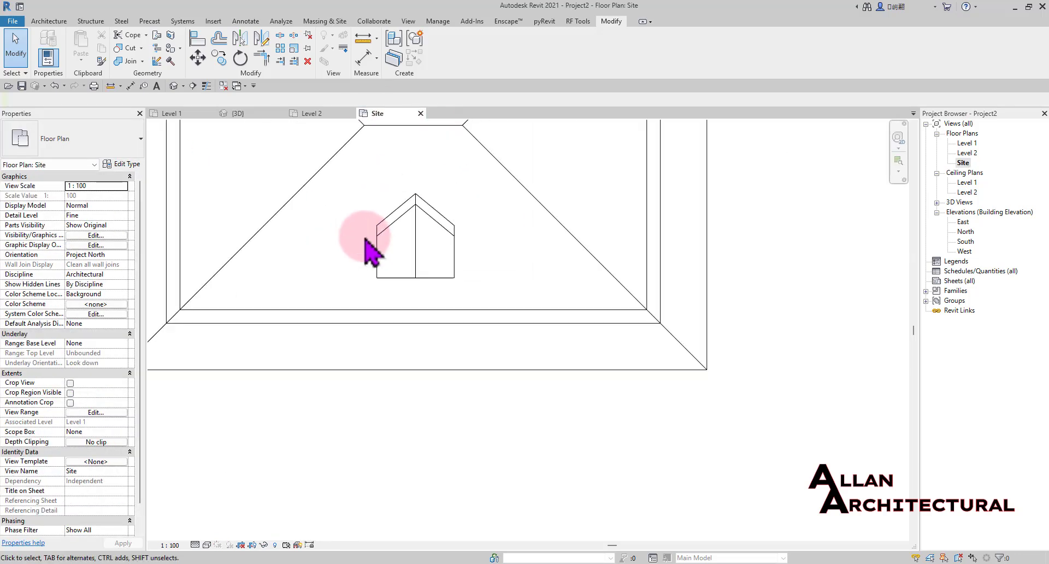
{"action": "scroll", "coordinate": [475, 213], "scroll_direction": "up", "scroll_amount": 2}
{"action": "scroll", "coordinate": [484, 215], "scroll_direction": "down", "scroll_amount": 2}
{"action": "middle_click_drag", "start_coordinate": [484, 216], "coordinate": [558, 334]}
{"action": "scroll", "coordinate": [458, 320], "scroll_direction": "up", "scroll_amount": 4}
{"action": "middle_click_drag", "start_coordinate": [463, 322], "coordinate": [479, 282]}
{"action": "left_click", "coordinate": [49, 23]}
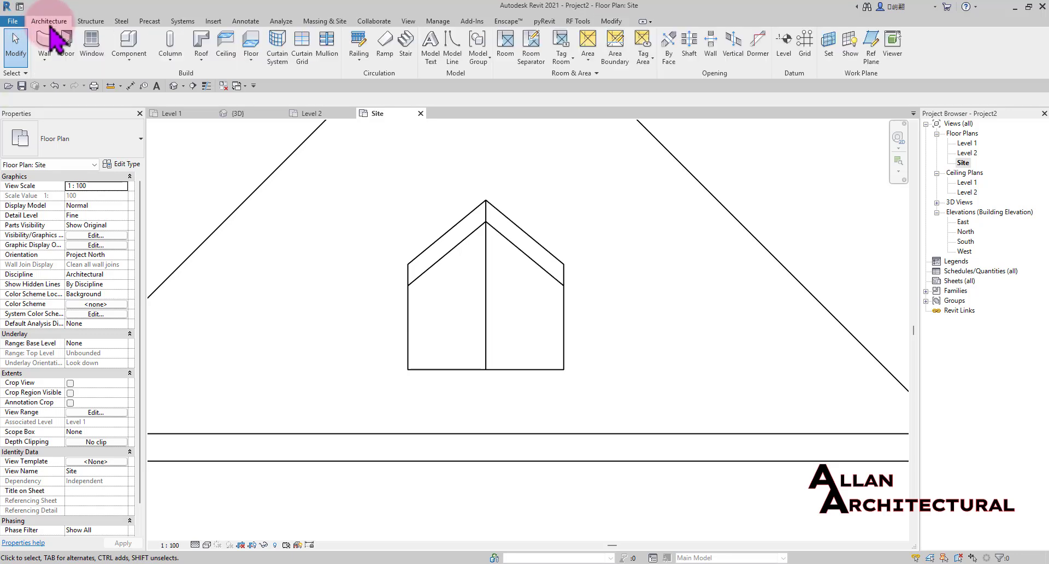
{"action": "left_click", "coordinate": [48, 50]}
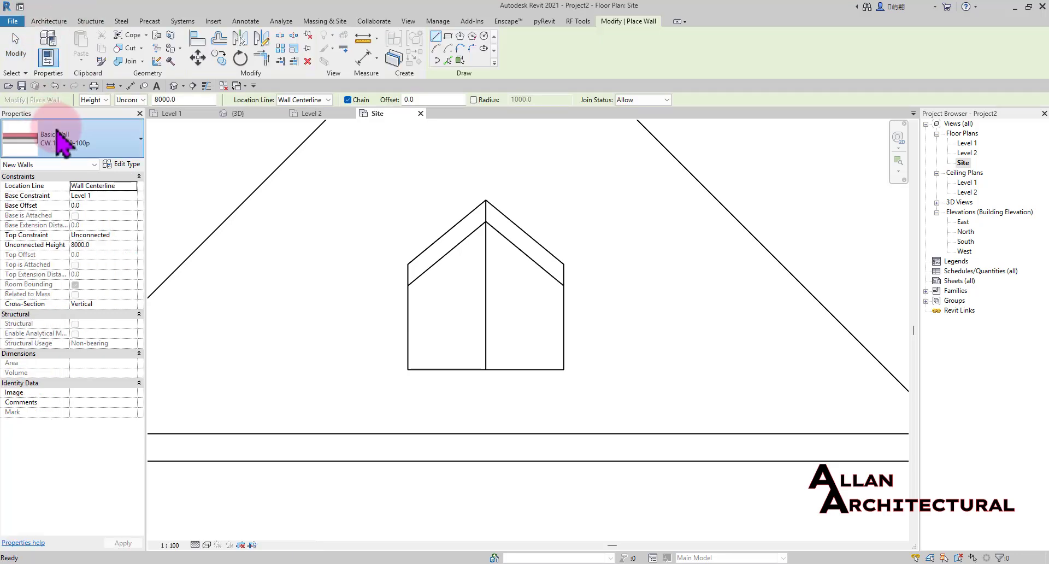
{"action": "left_click", "coordinate": [47, 140]}
{"action": "scroll", "coordinate": [61, 273], "scroll_direction": "down", "scroll_amount": 3}
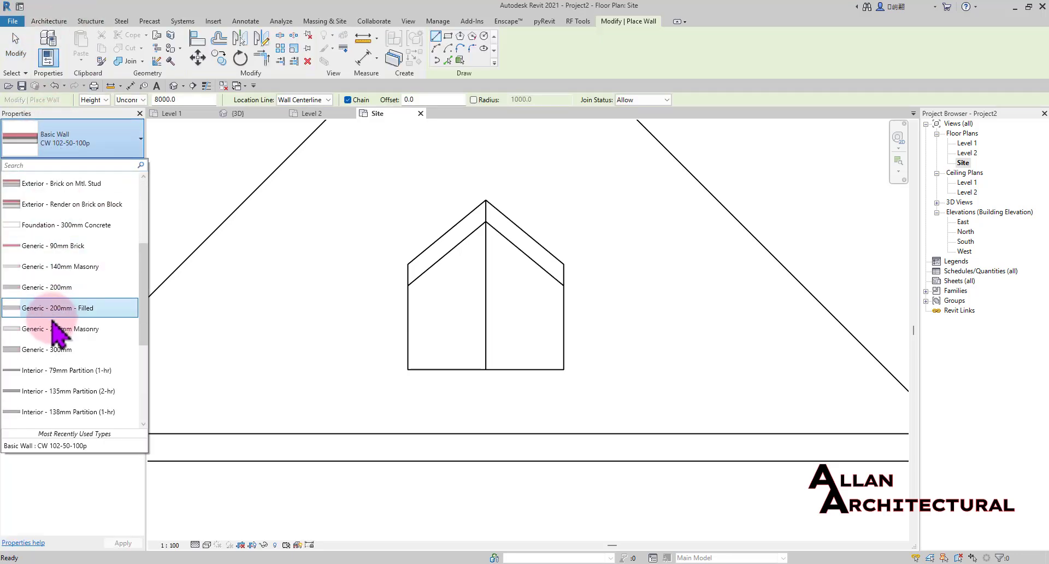
{"action": "left_click", "coordinate": [60, 267]}
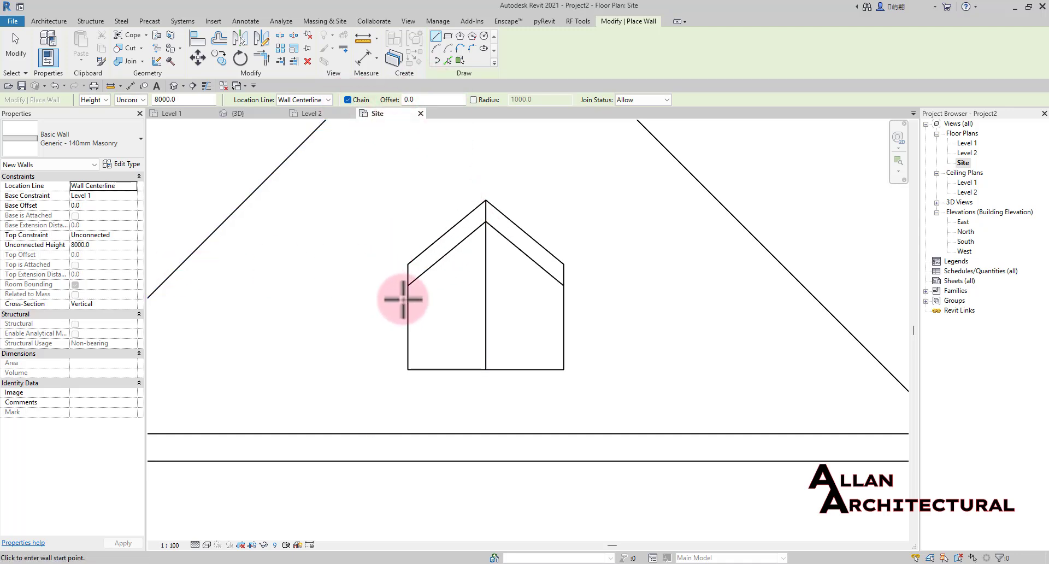
Set the new wall's base constraint to Level 2 and its height to unconnected at 4000 mm
{"action": "scroll", "coordinate": [403, 289], "scroll_direction": "up", "scroll_amount": 3}
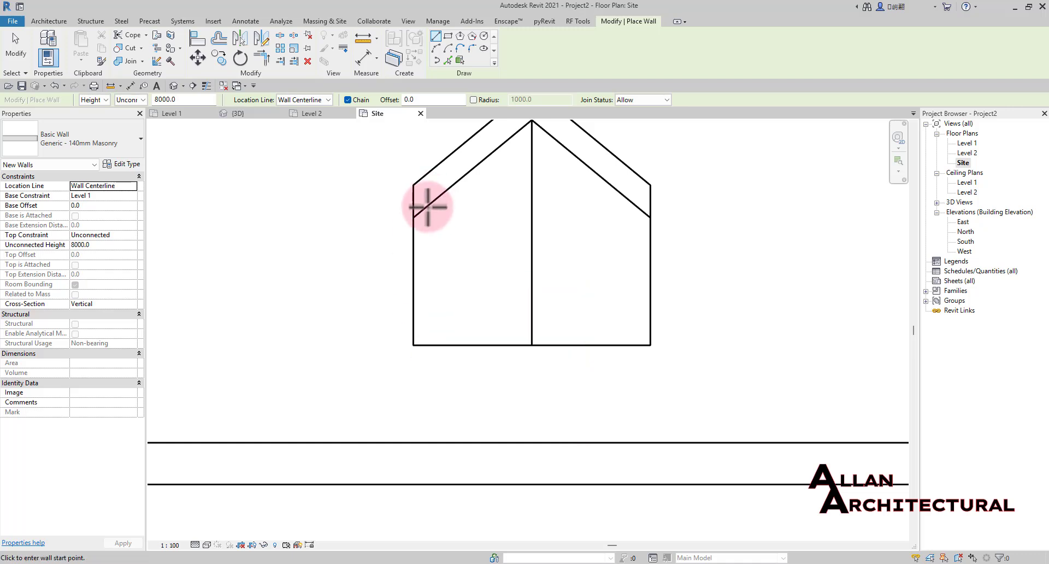
{"action": "scroll", "coordinate": [441, 348], "scroll_direction": "down", "scroll_amount": 3}
{"action": "mouse_move", "coordinate": [401, 269]}
{"action": "middle_mouse_down"}
{"action": "mouse_move", "coordinate": [421, 288]}
{"action": "mouse_move", "coordinate": [416, 281]}
{"action": "middle_mouse_up"}
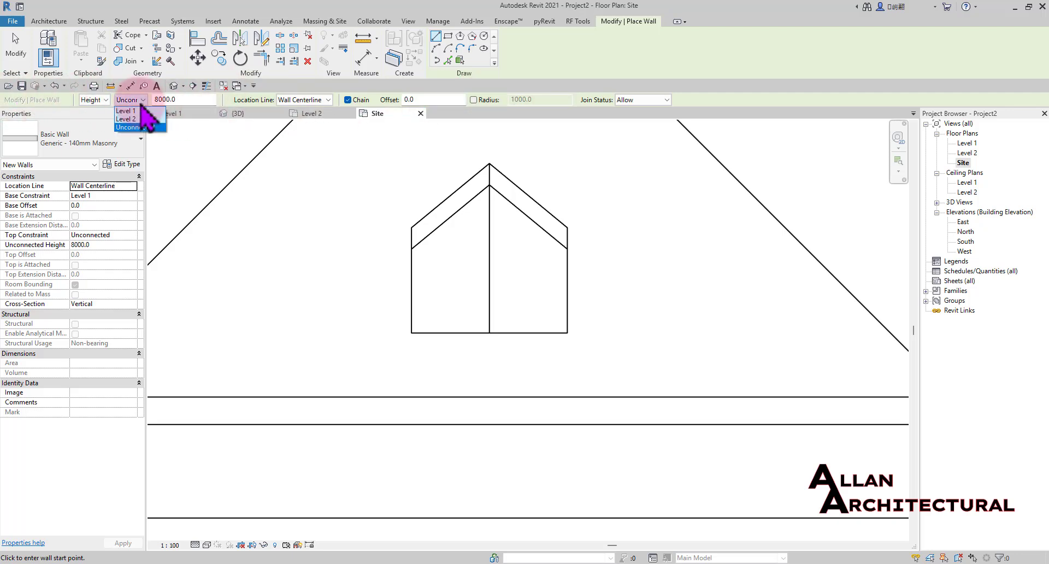
{"action": "left_click", "coordinate": [136, 119]}
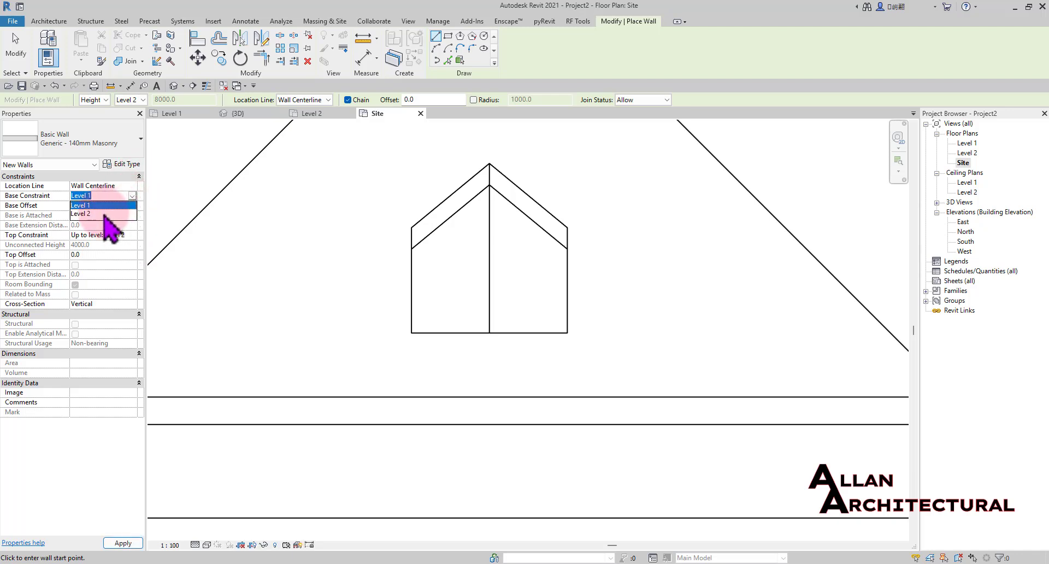
{"action": "left_click", "coordinate": [105, 214]}
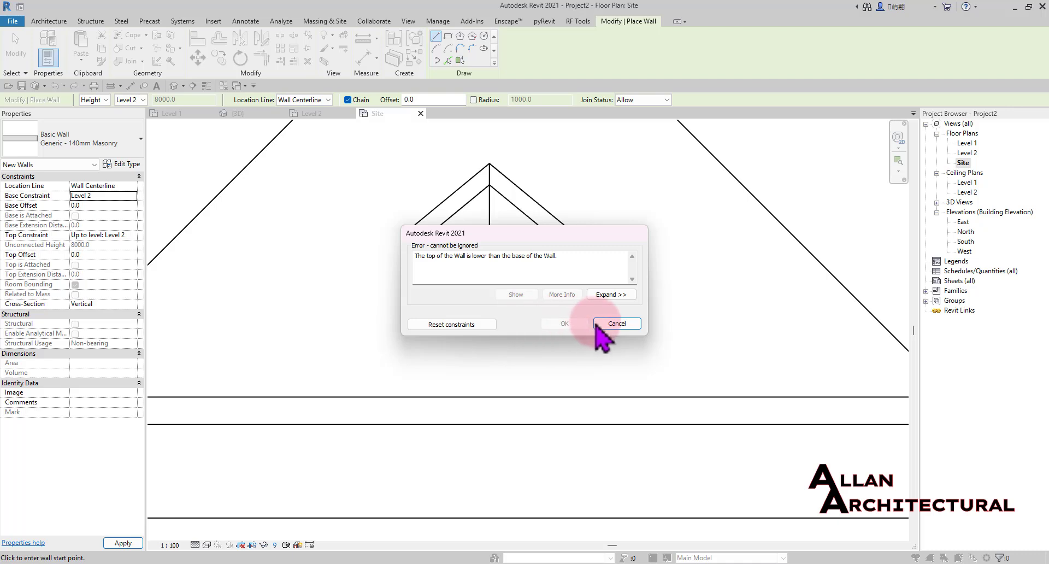
{"action": "left_click", "coordinate": [595, 324]}
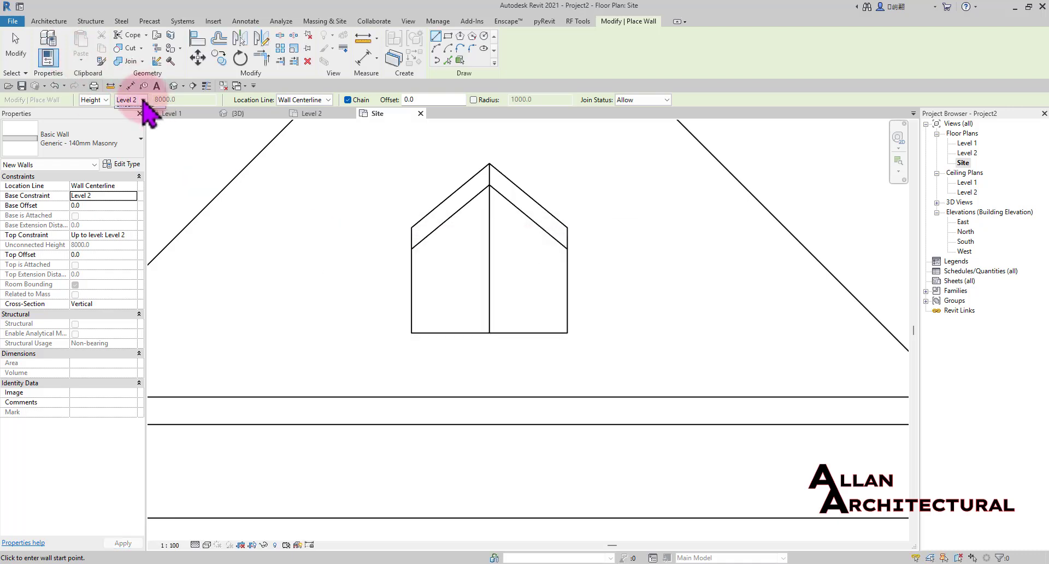
{"action": "left_click", "coordinate": [143, 129]}
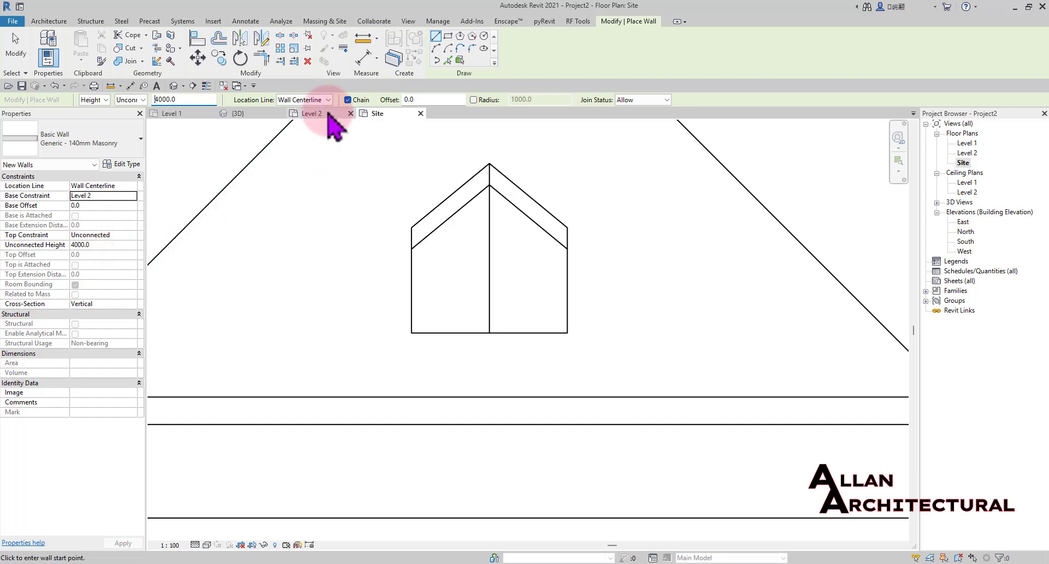
{"action": "scroll", "coordinate": [438, 285], "scroll_direction": "up", "scroll_amount": 2}
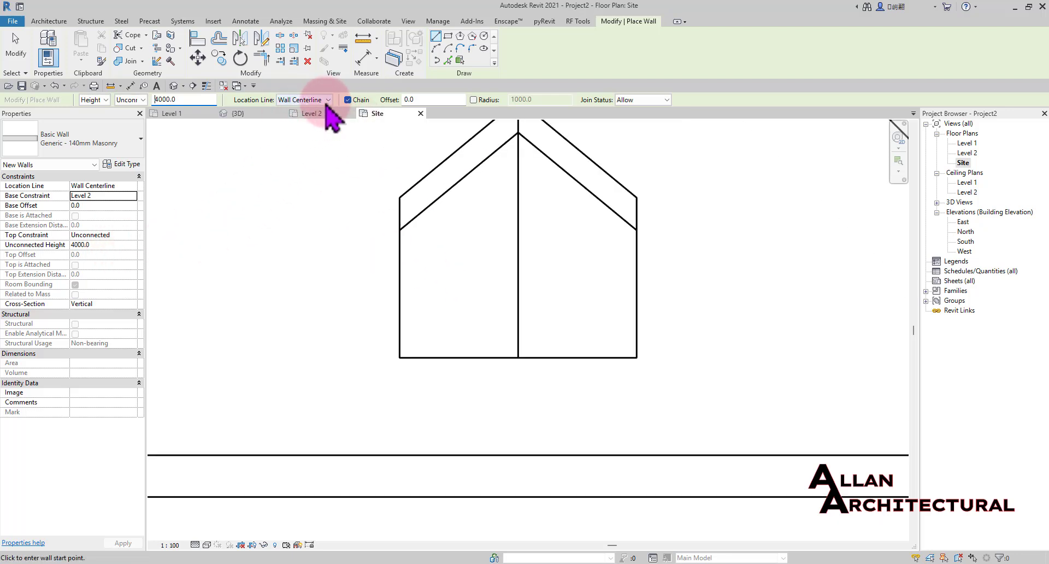
{"action": "left_click", "coordinate": [399, 229]}
{"action": "scroll", "coordinate": [401, 265], "scroll_direction": "up", "scroll_amount": 2}
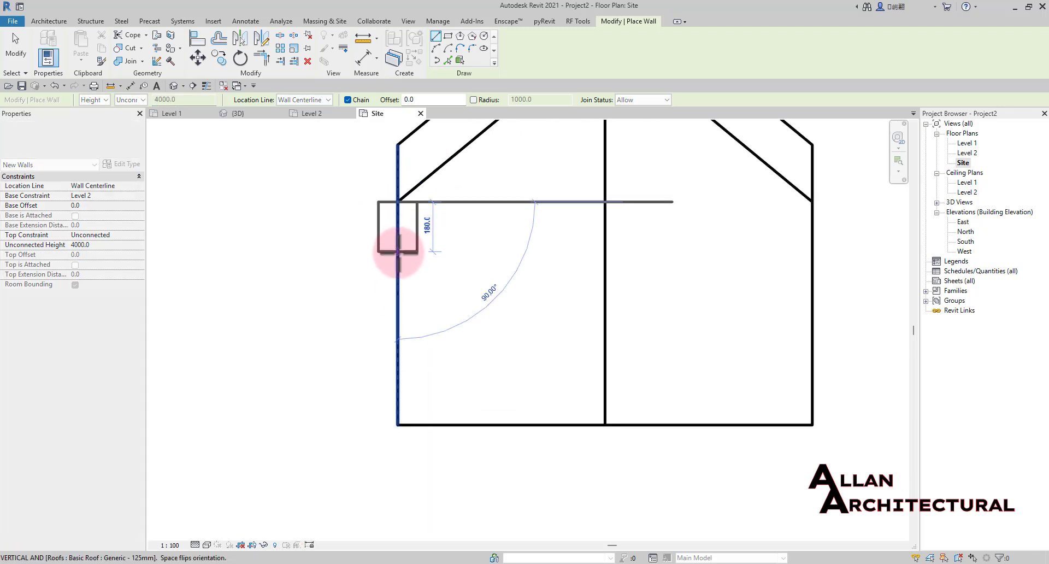
{"action": "scroll", "coordinate": [398, 263], "scroll_direction": "down", "scroll_amount": 2}
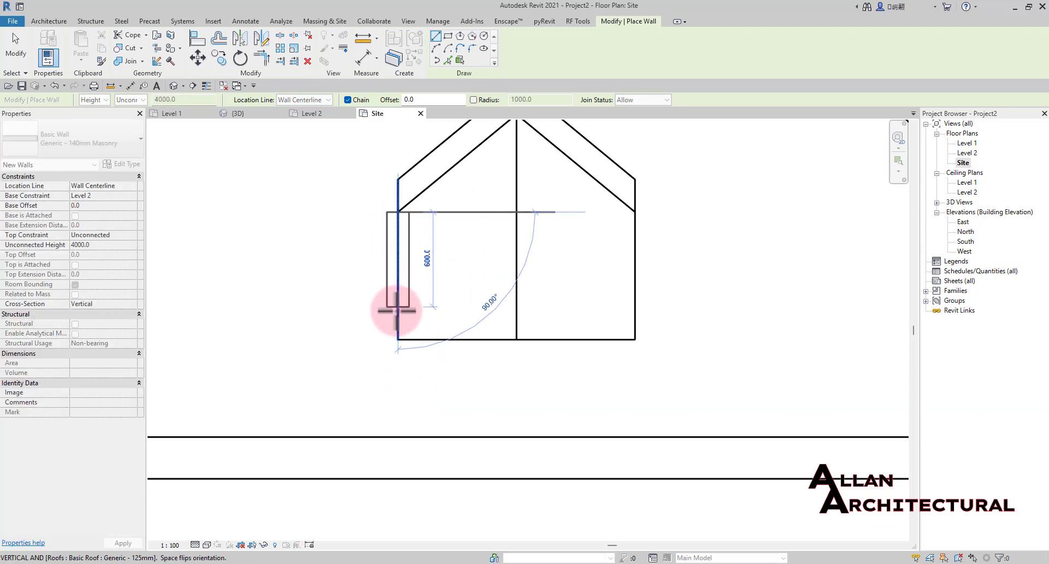
{"action": "scroll", "coordinate": [403, 251], "scroll_direction": "up", "scroll_amount": 1}
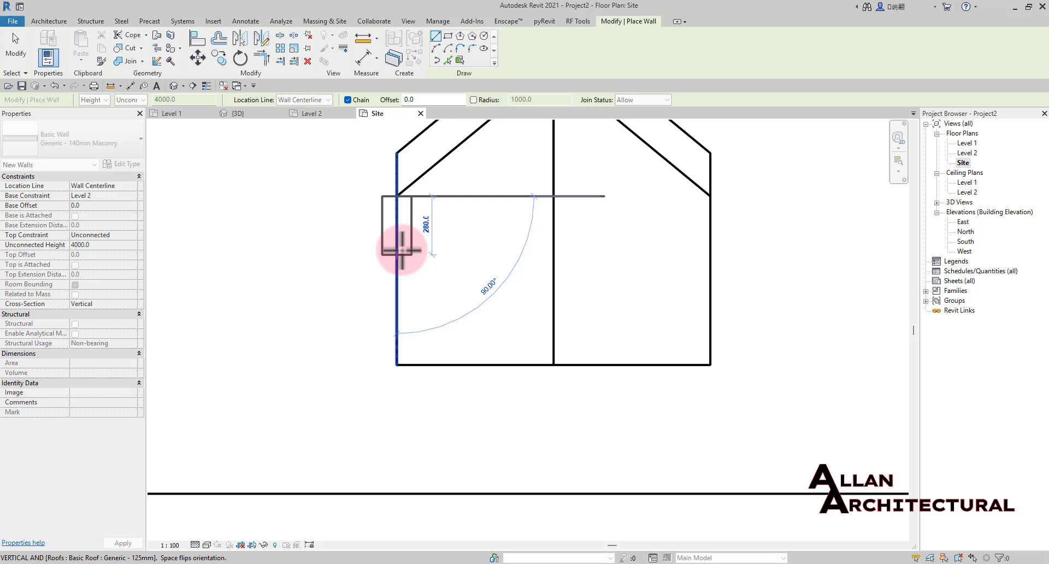
Set the wall location line to Finish Face: Interior and draw three walls along the small gable roof's side and front edges
{"action": "left_click", "coordinate": [327, 100]}
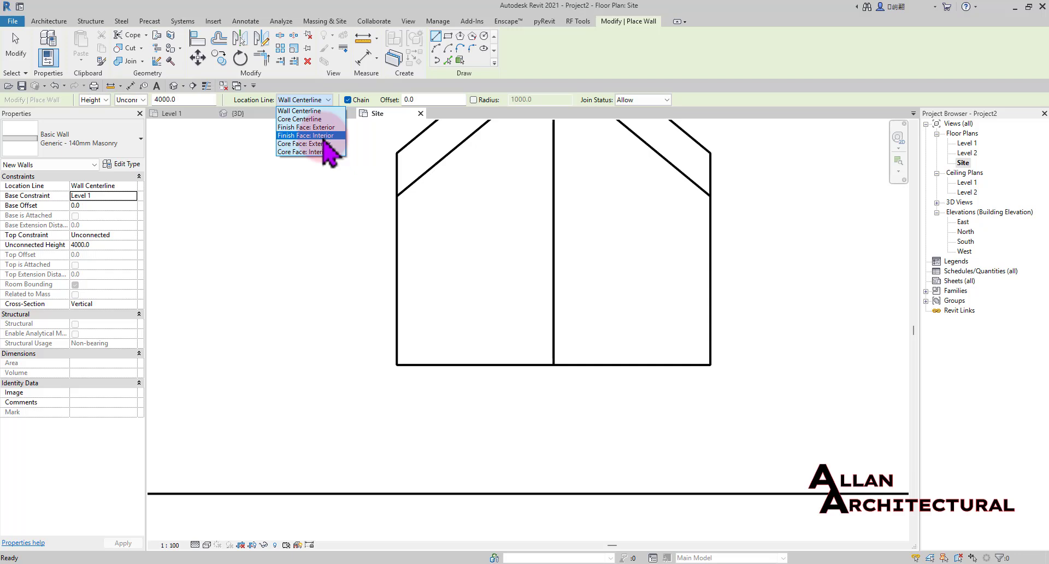
{"action": "left_click", "coordinate": [398, 195]}
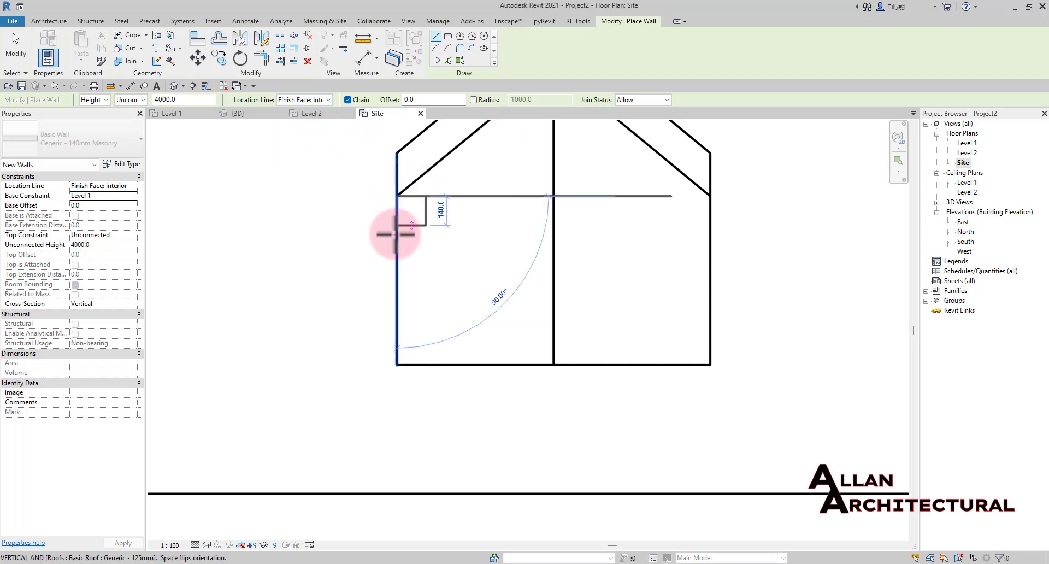
{"action": "left_click", "coordinate": [397, 364]}
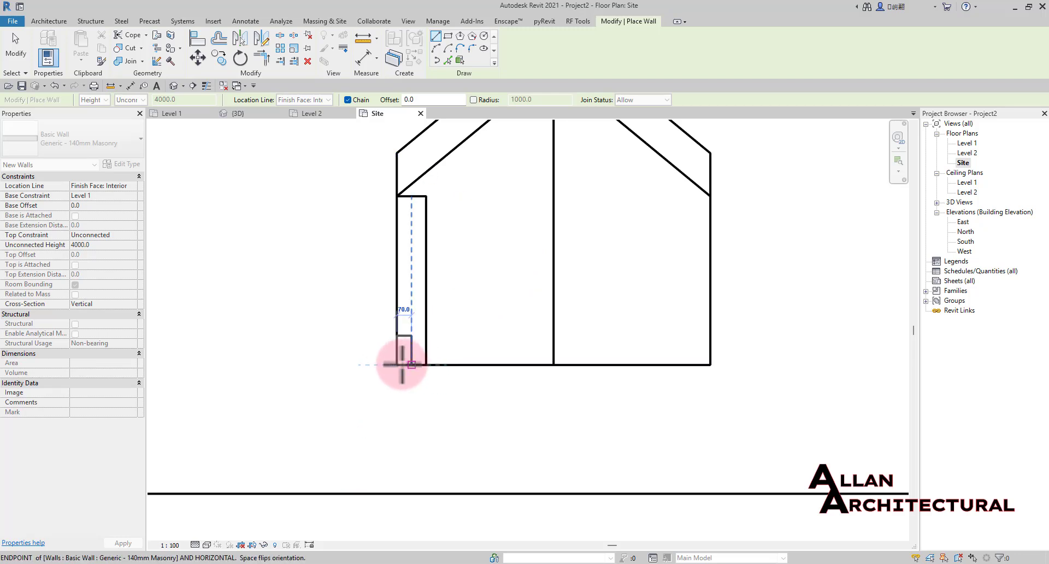
{"action": "left_click", "coordinate": [710, 363]}
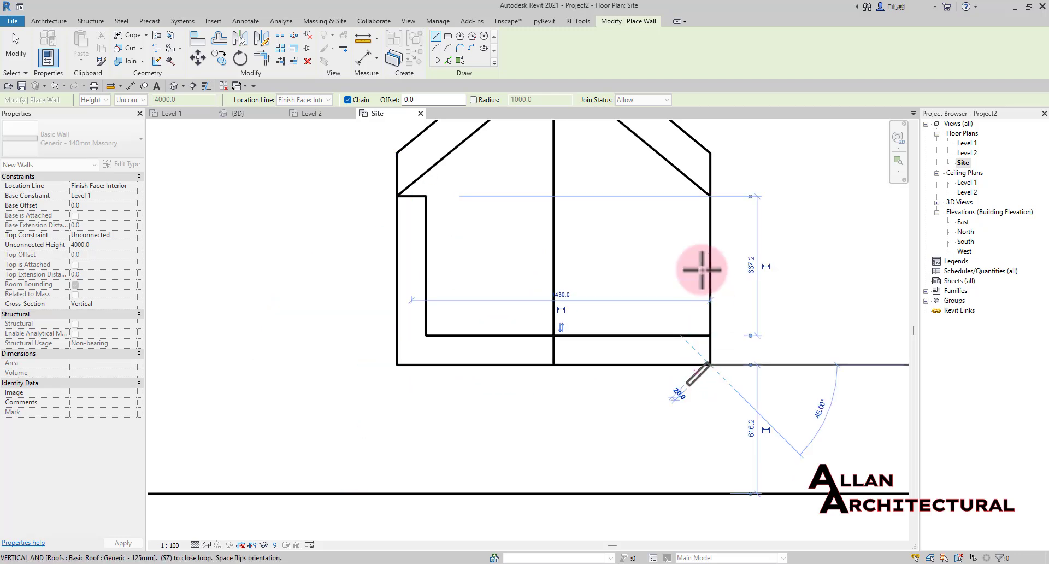
{"action": "left_click", "coordinate": [710, 195]}
{"action": "scroll", "coordinate": [441, 244], "scroll_direction": "down", "scroll_amount": 4}
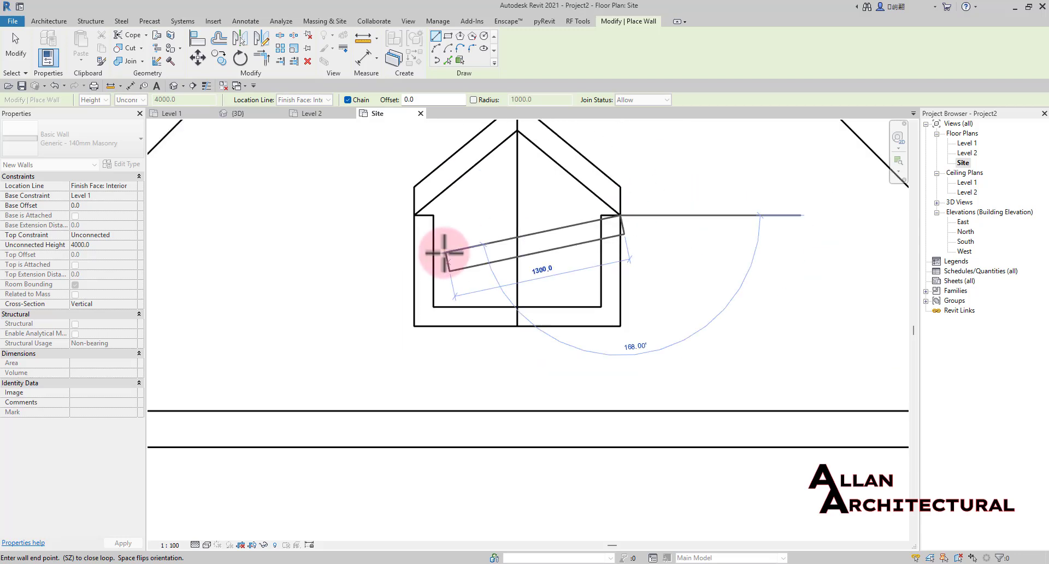
{"action": "key", "text": "Escape"}
{"action": "scroll", "coordinate": [430, 249], "scroll_direction": "down", "scroll_amount": 1}
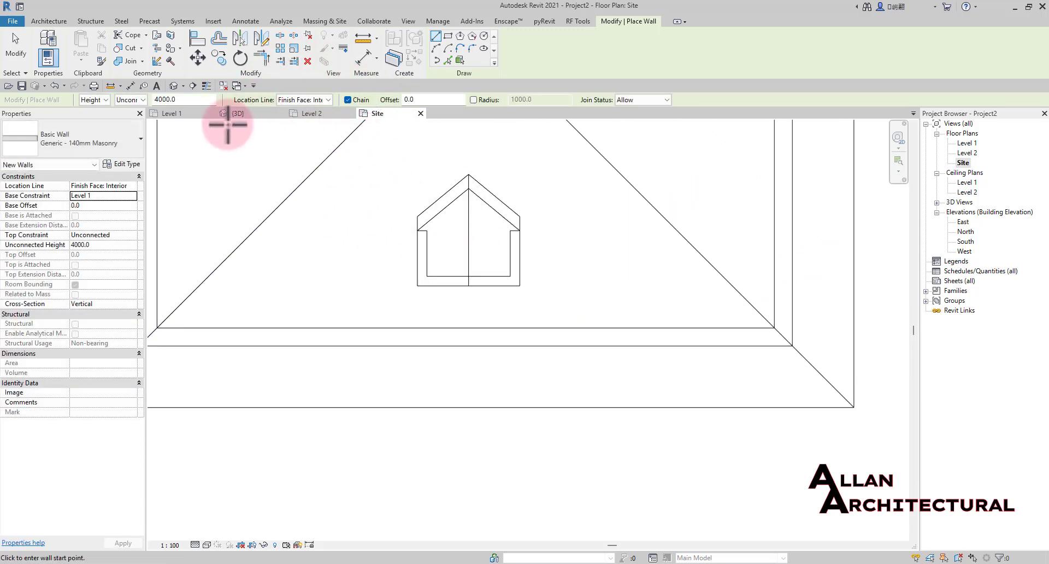
Examine the new dormer walls in 3D from below, checking one wall's base level and how far it extends into the building
{"action": "left_click", "coordinate": [238, 113]}
{"action": "scroll", "coordinate": [509, 273], "scroll_direction": "down", "scroll_amount": 2}
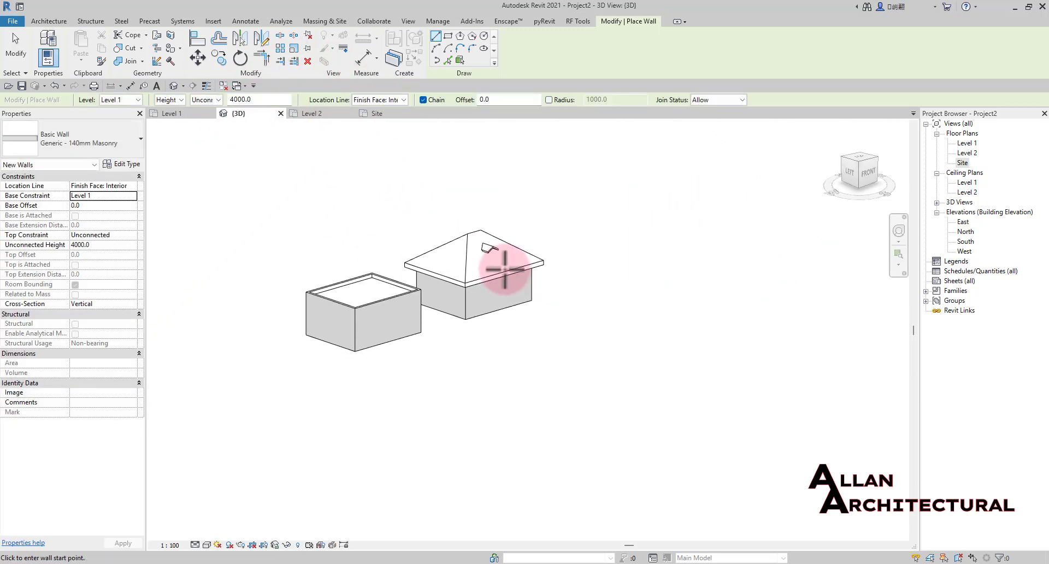
{"action": "middle_click_drag", "start_coordinate": [540, 298], "coordinate": [458, 335], "text": "shift"}
{"action": "scroll", "coordinate": [507, 291], "scroll_direction": "up", "scroll_amount": 3}
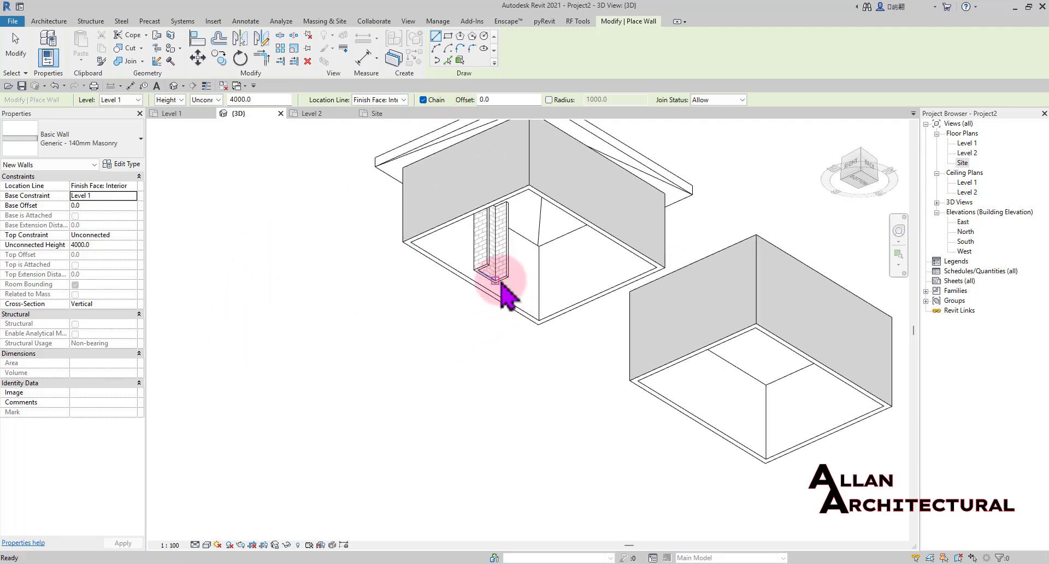
{"action": "key", "text": "Escape"}
{"action": "key", "text": "Escape"}
{"action": "left_click", "coordinate": [498, 276]}
{"action": "scroll", "coordinate": [502, 284], "scroll_direction": "up", "scroll_amount": 2}
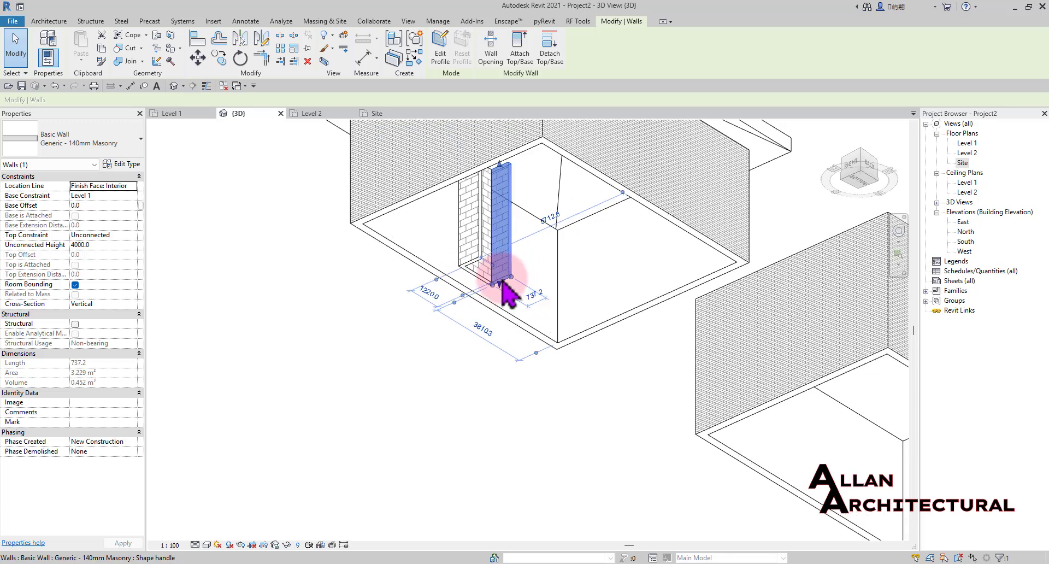
{"action": "scroll", "coordinate": [489, 258], "scroll_direction": "down", "scroll_amount": 4}
{"action": "scroll", "coordinate": [493, 255], "scroll_direction": "up", "scroll_amount": 4}
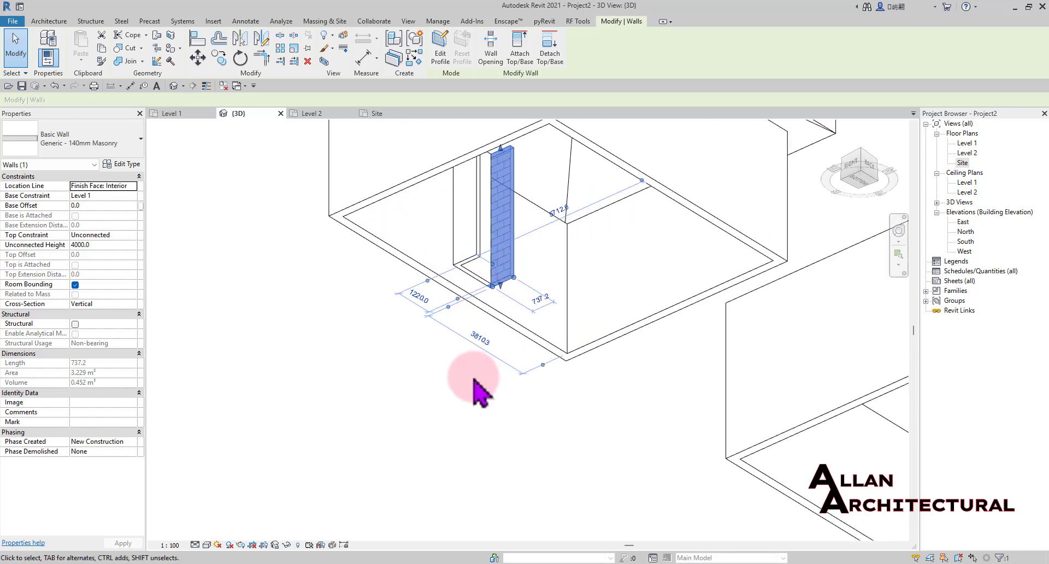
{"action": "left_click", "coordinate": [476, 380]}
{"action": "middle_click_drag", "start_coordinate": [477, 300], "coordinate": [469, 234], "text": "shift"}
{"action": "scroll", "coordinate": [468, 233], "scroll_direction": "up", "scroll_amount": 5}
Set the base constraint of all three dormer walls to Level 2
{"action": "scroll", "coordinate": [460, 245], "scroll_direction": "down", "scroll_amount": 7}
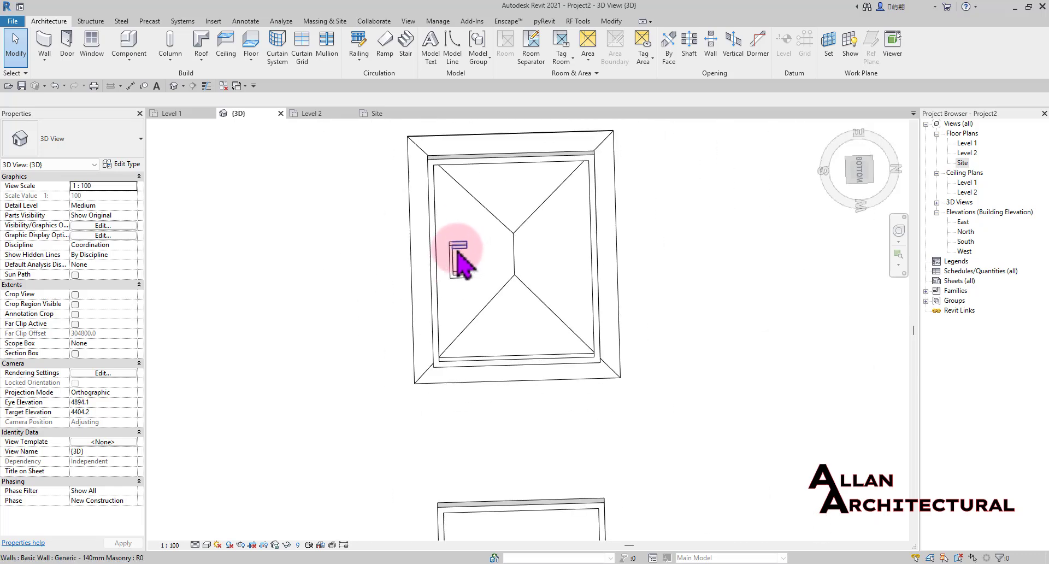
{"action": "scroll", "coordinate": [389, 241], "scroll_direction": "down", "scroll_amount": 3}
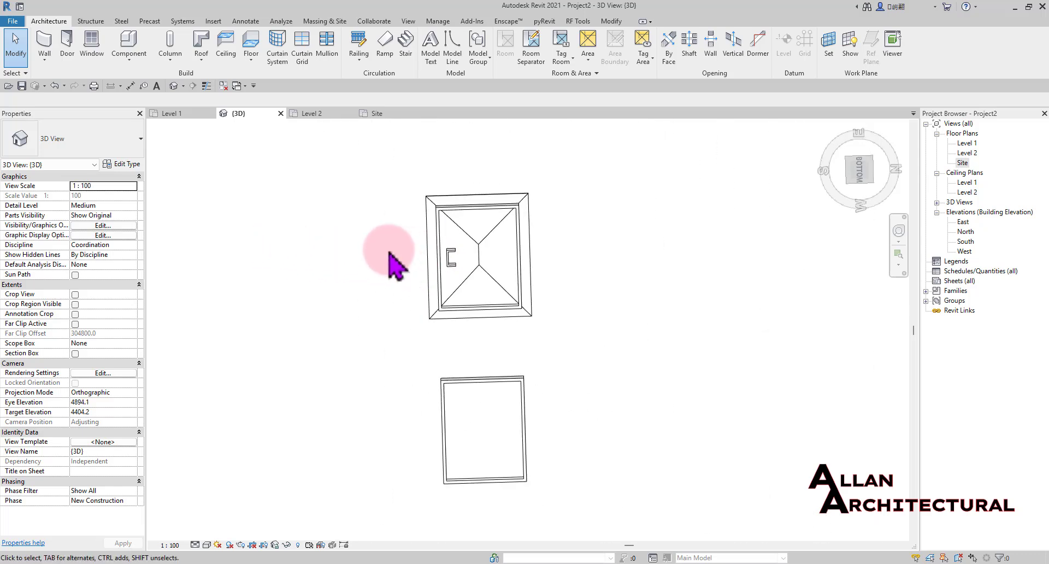
{"action": "scroll", "coordinate": [460, 244], "scroll_direction": "up", "scroll_amount": 5}
{"action": "scroll", "coordinate": [461, 262], "scroll_direction": "down", "scroll_amount": 2}
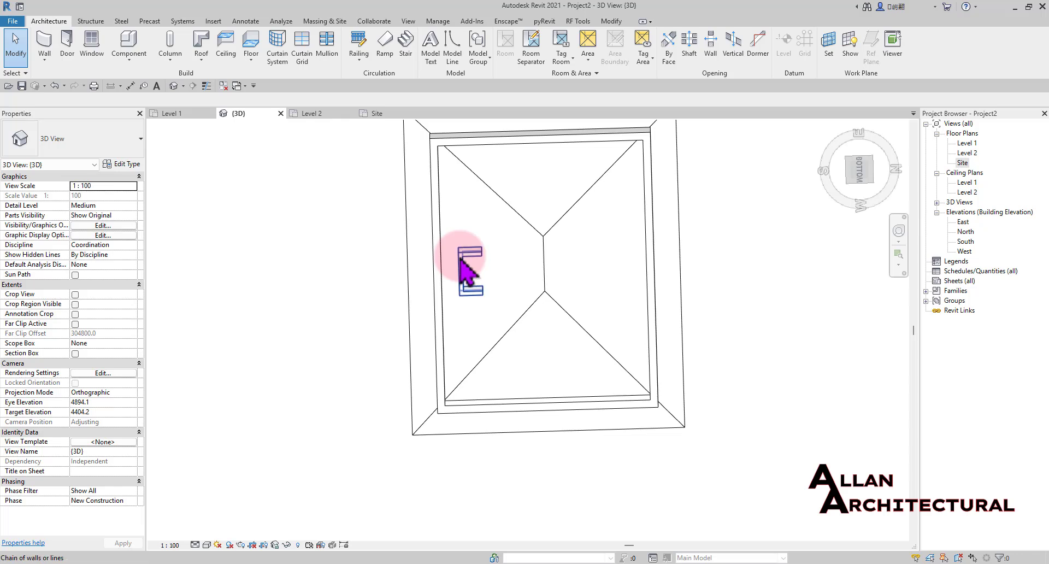
{"action": "left_click", "coordinate": [460, 261]}
{"action": "scroll", "coordinate": [468, 271], "scroll_direction": "down", "scroll_amount": 2}
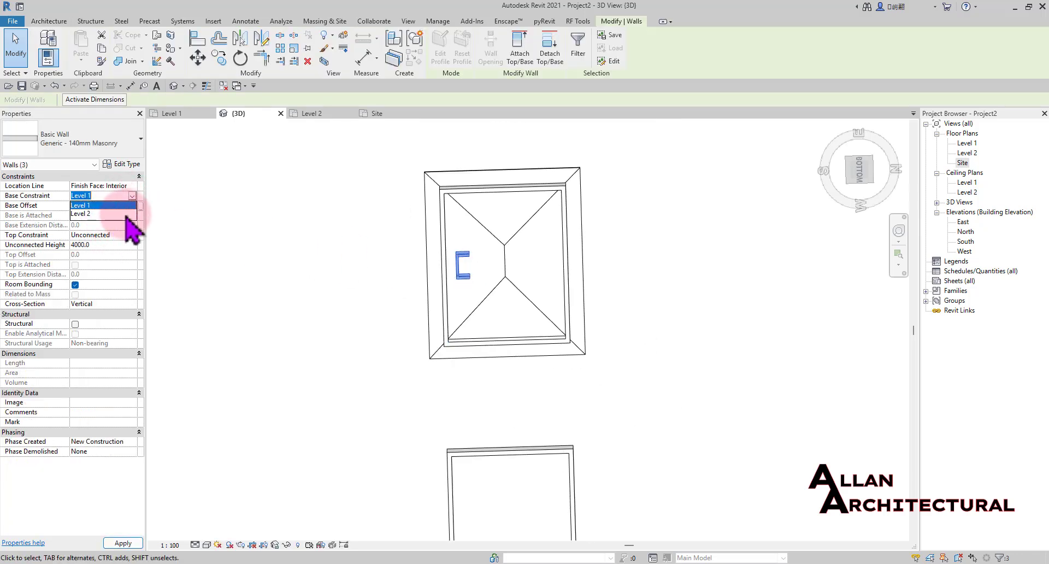
{"action": "scroll", "coordinate": [298, 263], "scroll_direction": "down", "scroll_amount": 2}
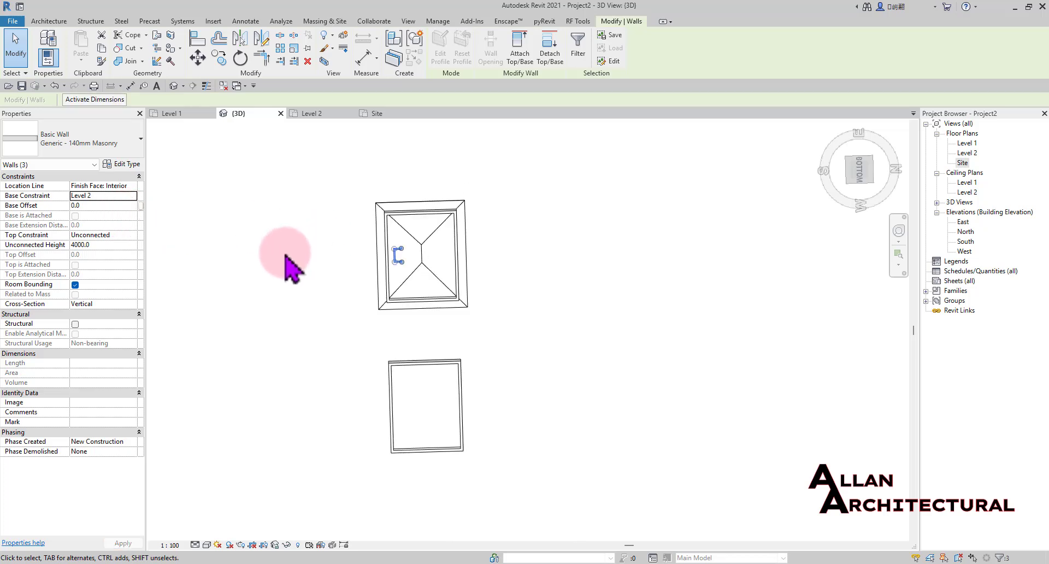
{"action": "left_click", "coordinate": [281, 254]}
Attach the tops of the main building's four walls to the hip roof
{"action": "middle_click_drag", "start_coordinate": [270, 258], "coordinate": [385, 244], "text": "shift"}
{"action": "scroll", "coordinate": [367, 309], "scroll_direction": "up", "scroll_amount": 3}
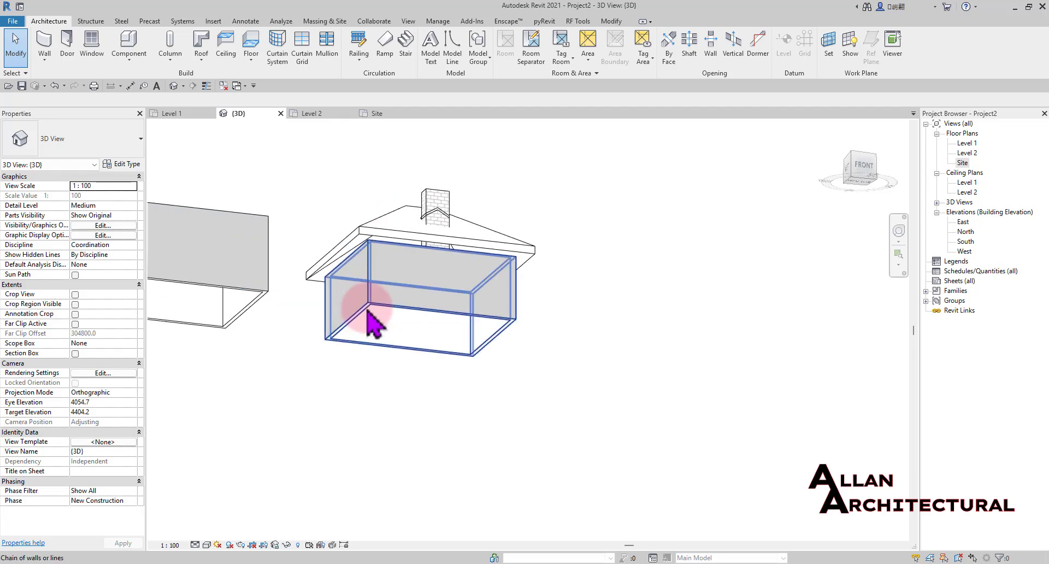
{"action": "left_click", "coordinate": [367, 310]}
{"action": "left_click", "coordinate": [521, 53]}
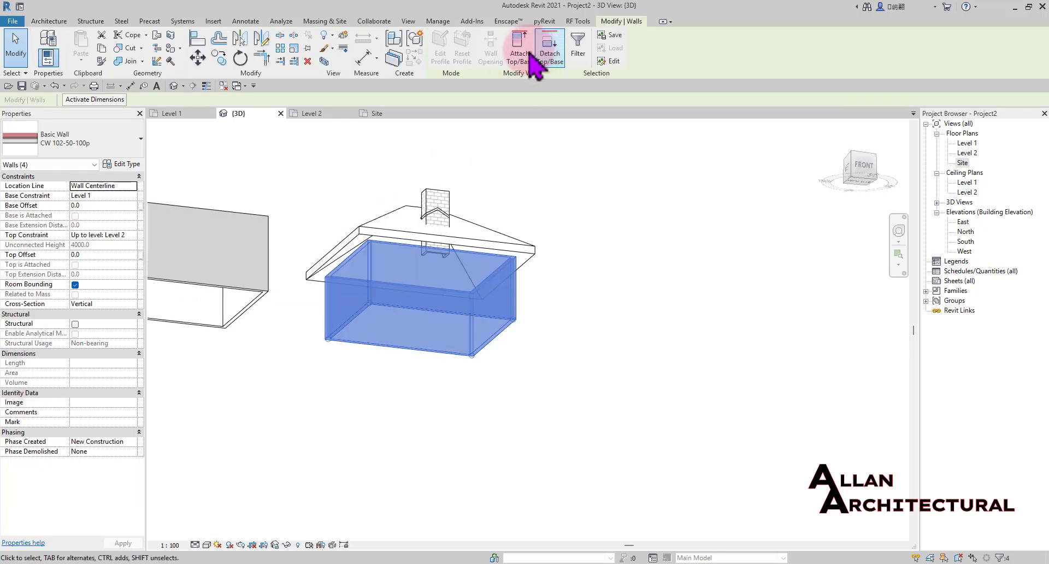
{"action": "left_click", "coordinate": [522, 255]}
{"action": "left_click", "coordinate": [522, 216]}
Attach the tops of the three dormer walls to the small gable roof
{"action": "middle_click_drag", "start_coordinate": [527, 218], "coordinate": [469, 234], "text": "shift"}
{"action": "scroll", "coordinate": [469, 234], "scroll_direction": "up", "scroll_amount": 6}
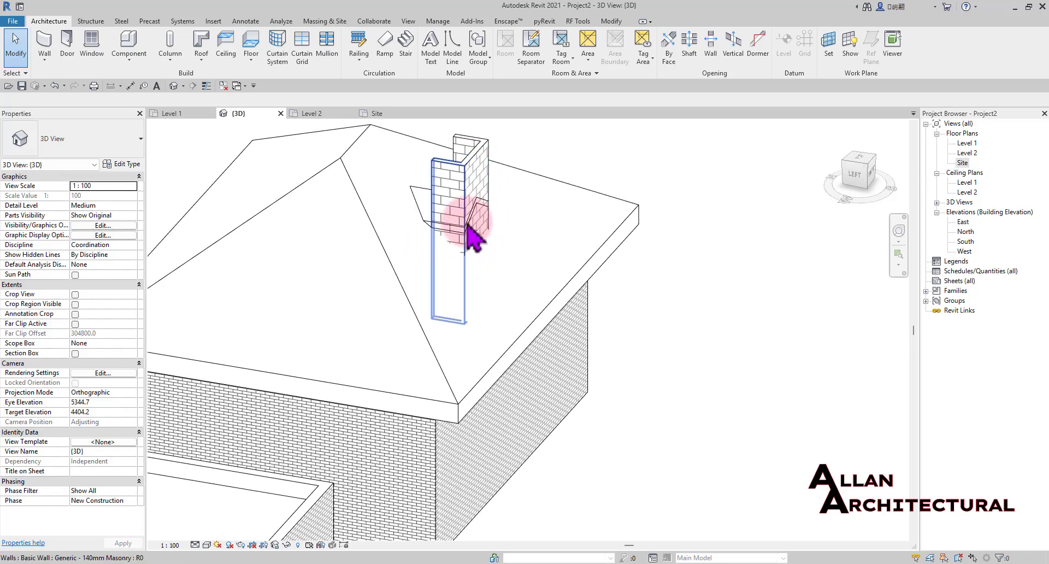
{"action": "scroll", "coordinate": [450, 240], "scroll_direction": "up", "scroll_amount": 4}
{"action": "scroll", "coordinate": [398, 187], "scroll_direction": "down", "scroll_amount": 3}
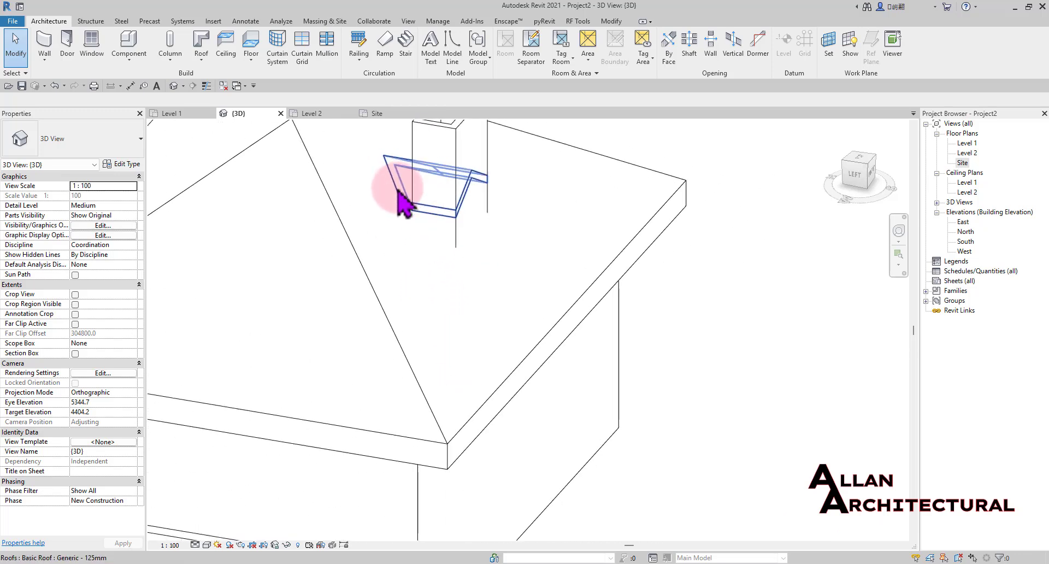
{"action": "scroll", "coordinate": [527, 265], "scroll_direction": "down", "scroll_amount": 4}
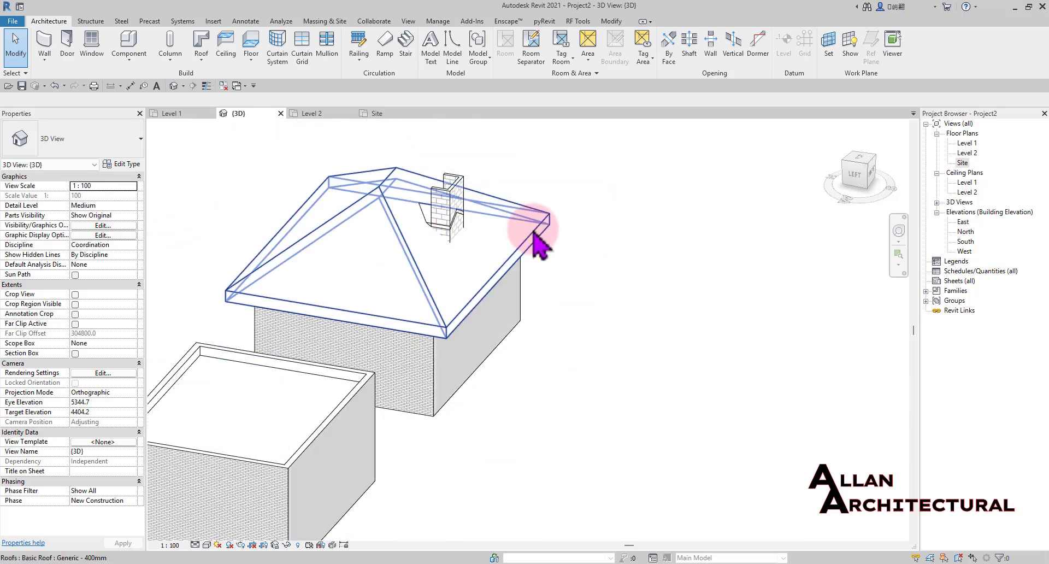
{"action": "middle_click_drag", "start_coordinate": [536, 234], "coordinate": [322, 224], "text": "shift"}
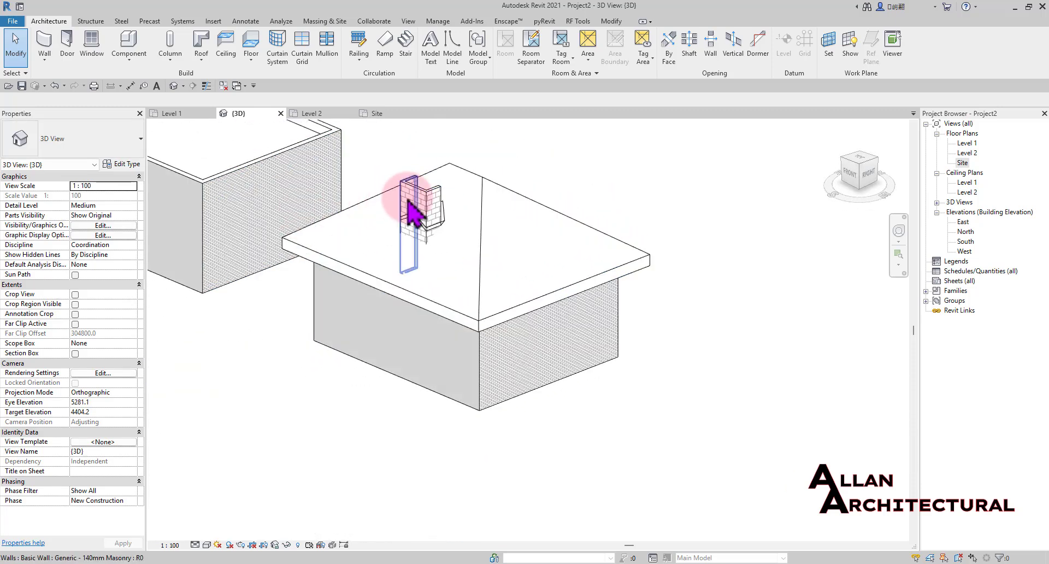
{"action": "scroll", "coordinate": [407, 198], "scroll_direction": "up", "scroll_amount": 2}
{"action": "left_click", "coordinate": [416, 205]}
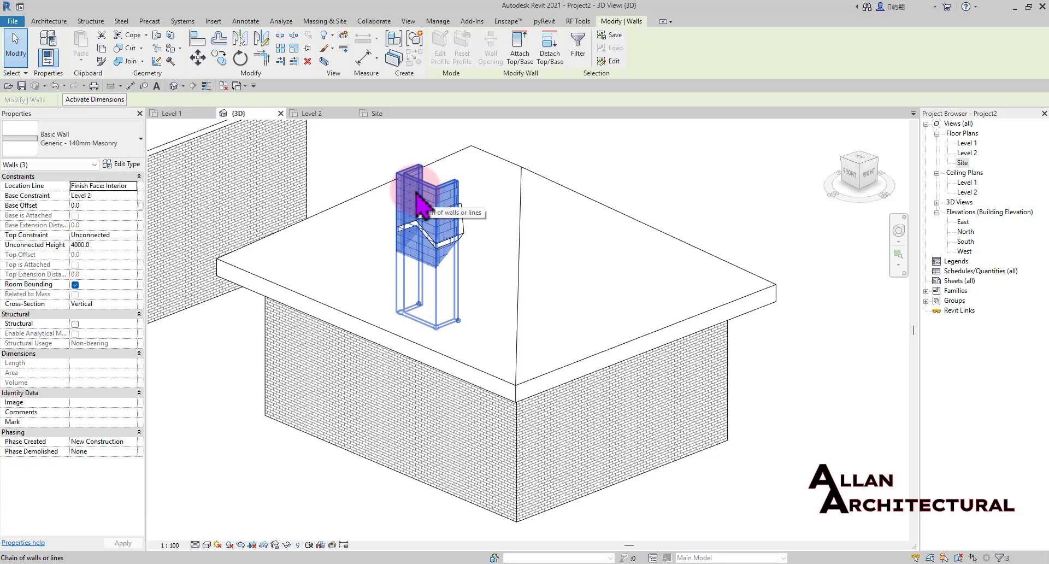
{"action": "left_click", "coordinate": [518, 56]}
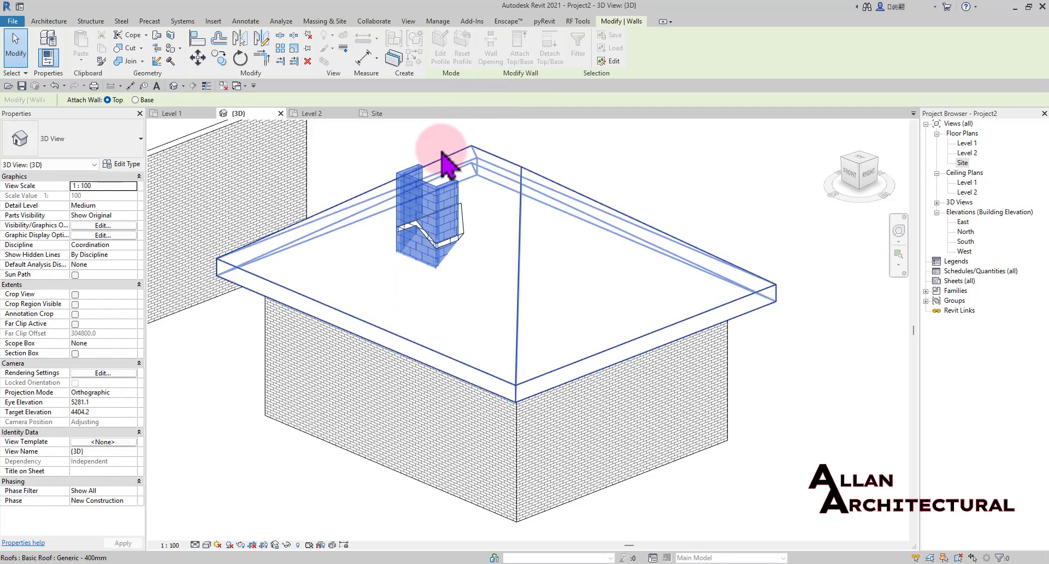
{"action": "scroll", "coordinate": [499, 241], "scroll_direction": "up", "scroll_amount": 3}
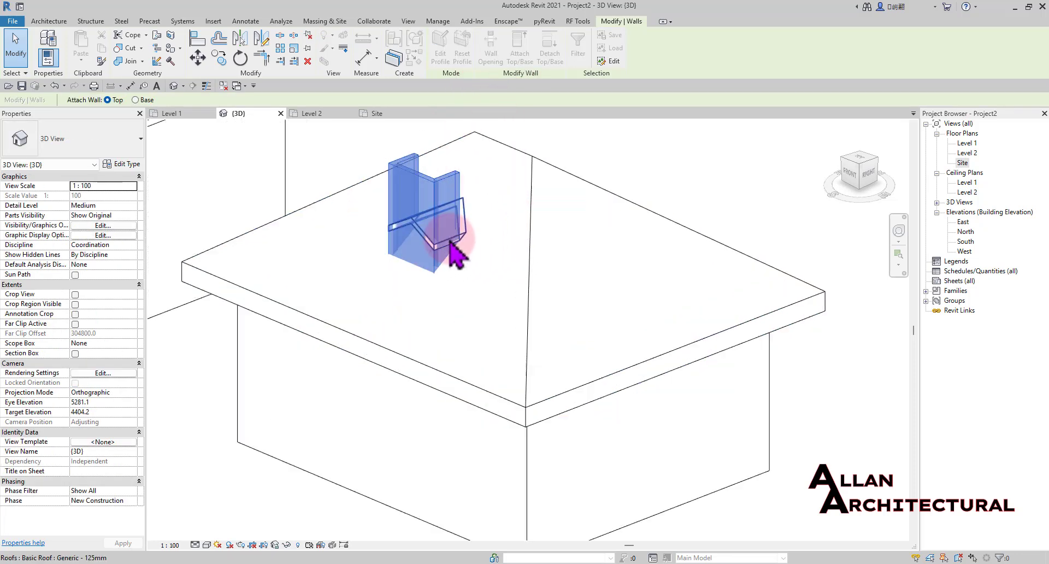
{"action": "left_click", "coordinate": [468, 188]}
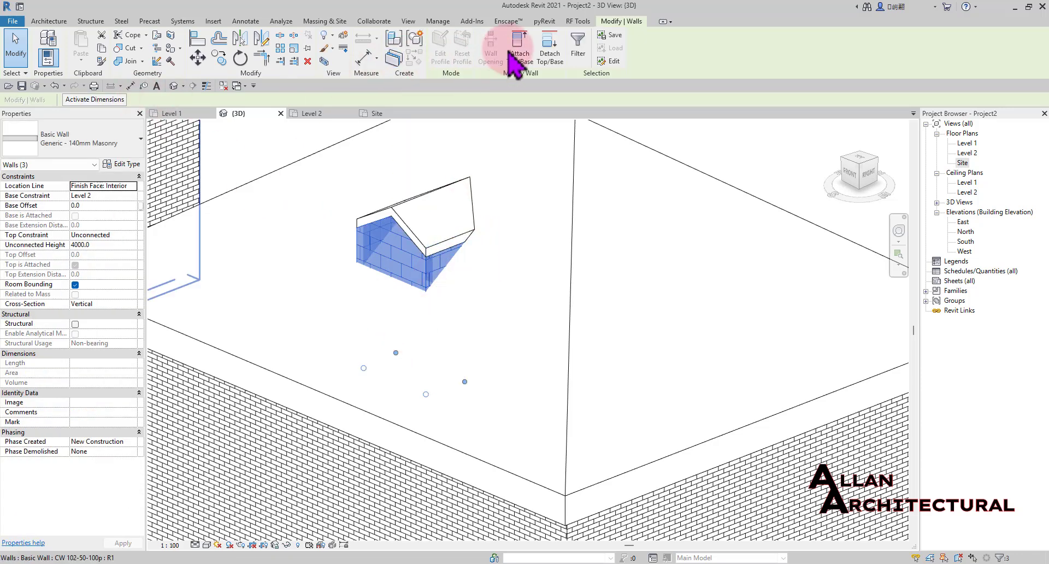
Attach the bases of the three dormer walls to the hip roof and check the result from below
{"action": "left_click", "coordinate": [518, 55]}
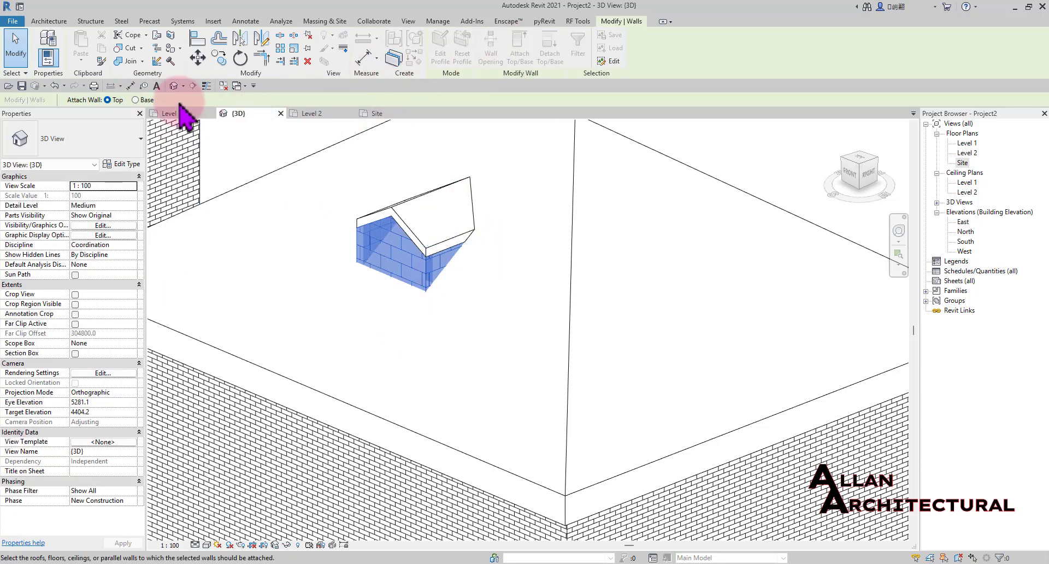
{"action": "left_click", "coordinate": [144, 102]}
{"action": "scroll", "coordinate": [525, 317], "scroll_direction": "down", "scroll_amount": 2}
{"action": "left_click", "coordinate": [541, 320]}
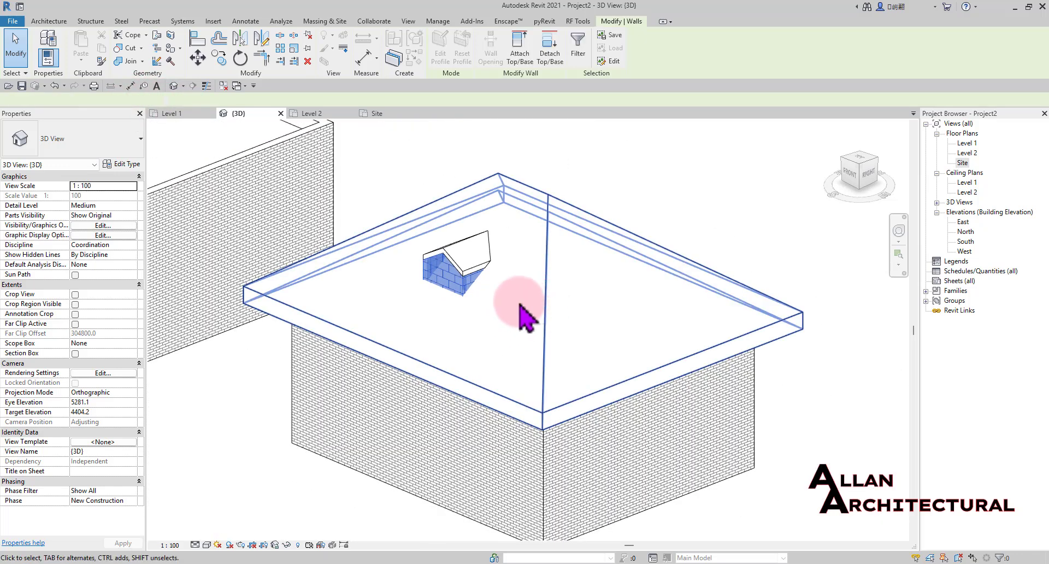
{"action": "middle_click_drag", "start_coordinate": [402, 224], "coordinate": [463, 235], "text": "shift"}
{"action": "scroll", "coordinate": [463, 235], "scroll_direction": "up", "scroll_amount": 3}
{"action": "scroll", "coordinate": [534, 213], "scroll_direction": "down", "scroll_amount": 3}
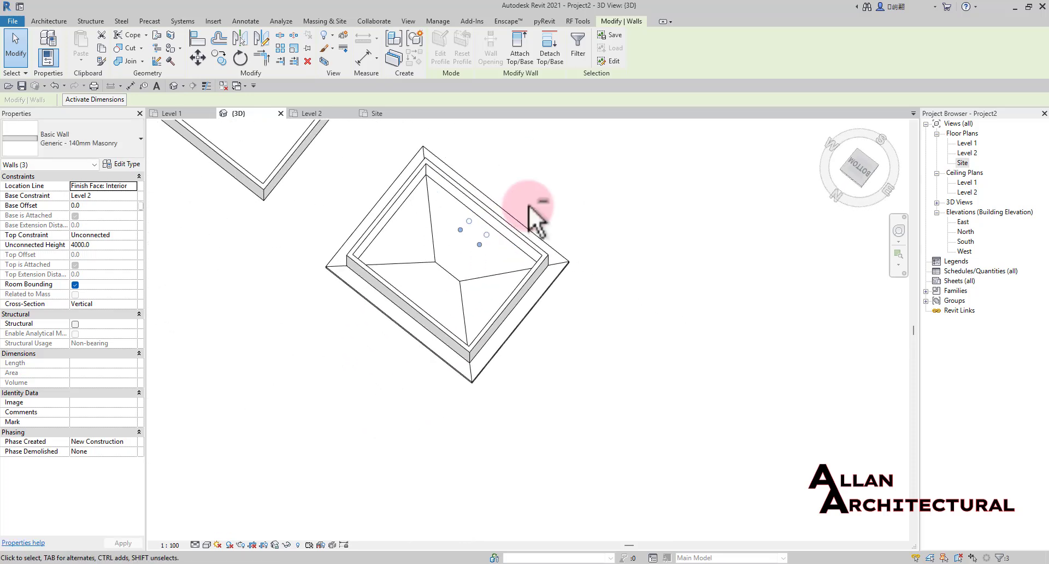
{"action": "middle_click_drag", "start_coordinate": [534, 213], "coordinate": [583, 368], "text": "shift"}
{"action": "left_click", "coordinate": [601, 183]}
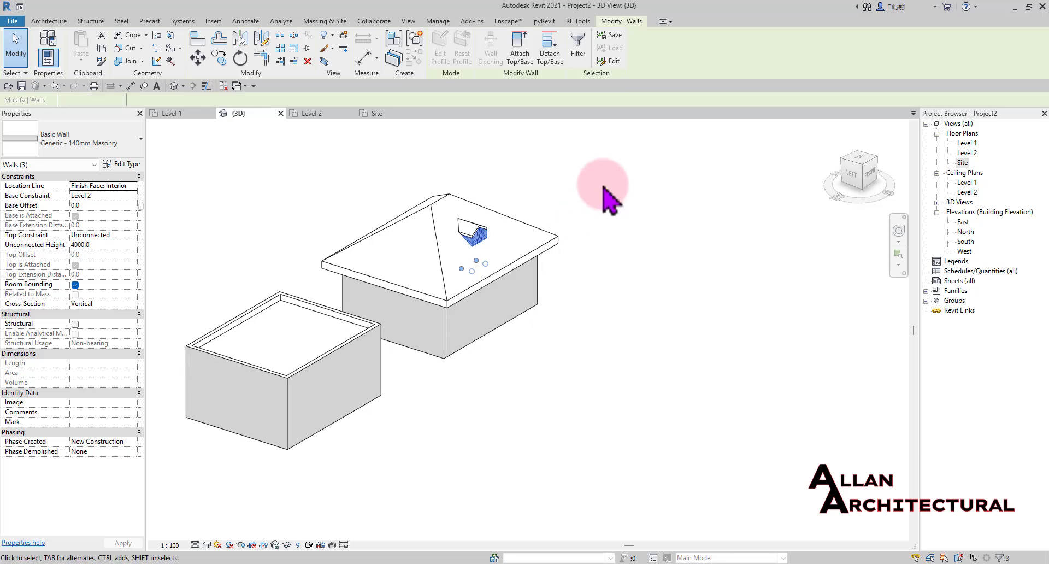
Start placing a window and try the M_Window-Double-Hung 650 x 1100mm and M_Window-Casement-Double 850 x 900mm types on the dormer's front wall
{"action": "scroll", "coordinate": [480, 240], "scroll_direction": "up", "scroll_amount": 5}
{"action": "scroll", "coordinate": [513, 202], "scroll_direction": "down", "scroll_amount": 2}
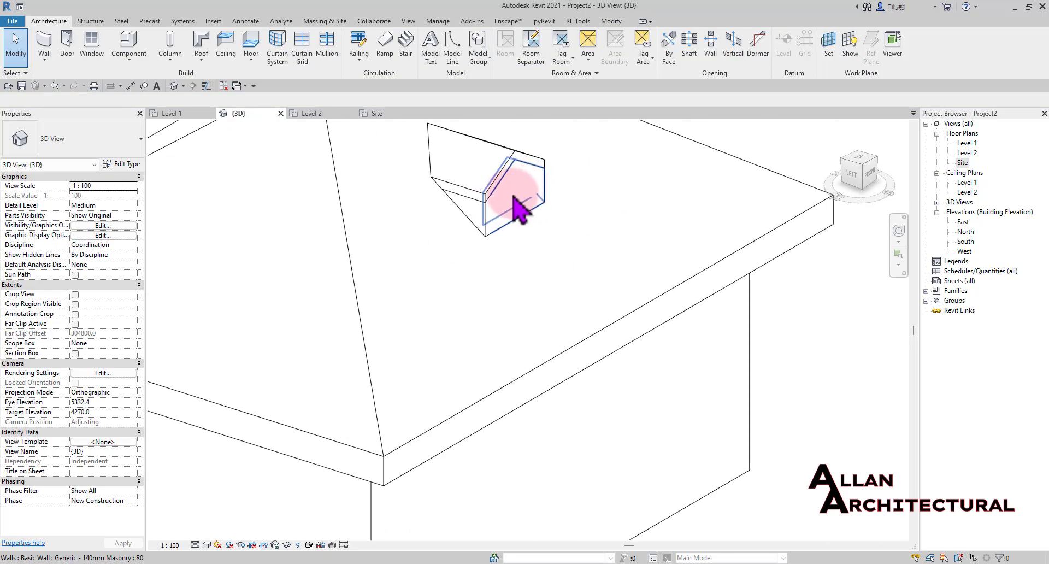
{"action": "scroll", "coordinate": [499, 204], "scroll_direction": "up", "scroll_amount": 2}
{"action": "left_click", "coordinate": [91, 43]}
{"action": "left_click", "coordinate": [92, 139]}
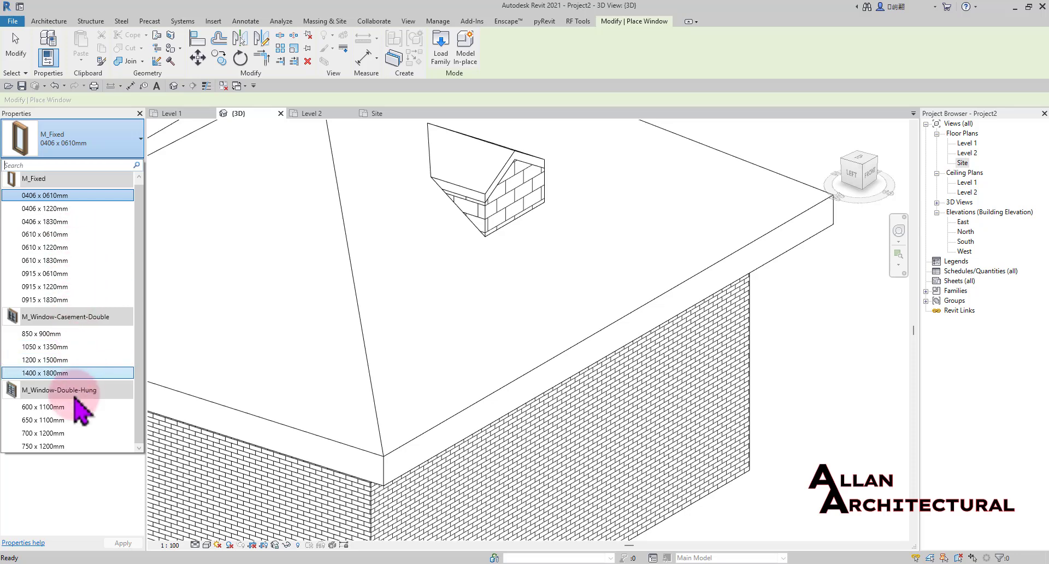
{"action": "left_click", "coordinate": [76, 420]}
{"action": "scroll", "coordinate": [513, 197], "scroll_direction": "up", "scroll_amount": 1}
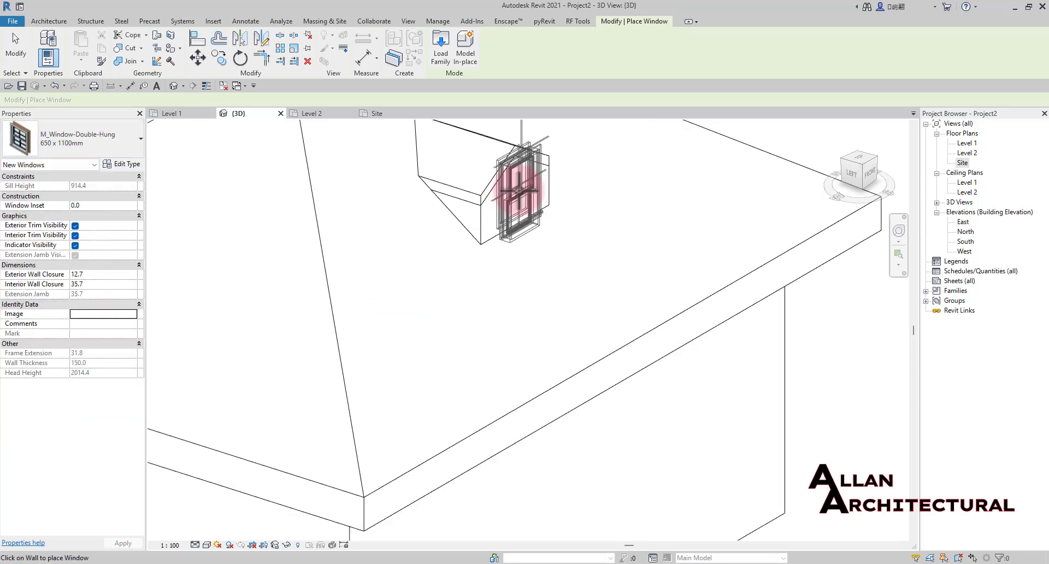
{"action": "left_click", "coordinate": [71, 136]}
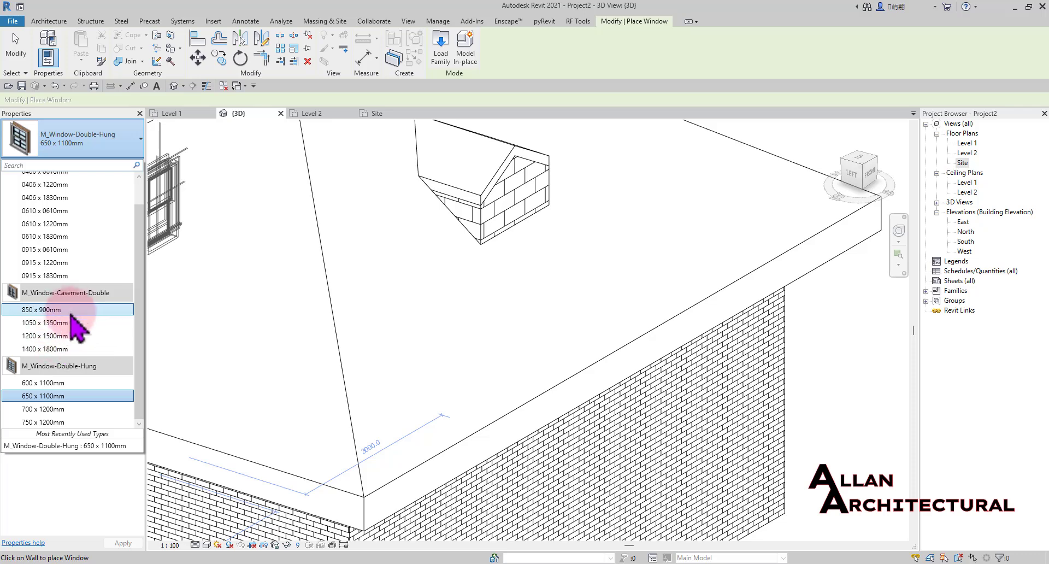
{"action": "left_click", "coordinate": [74, 311]}
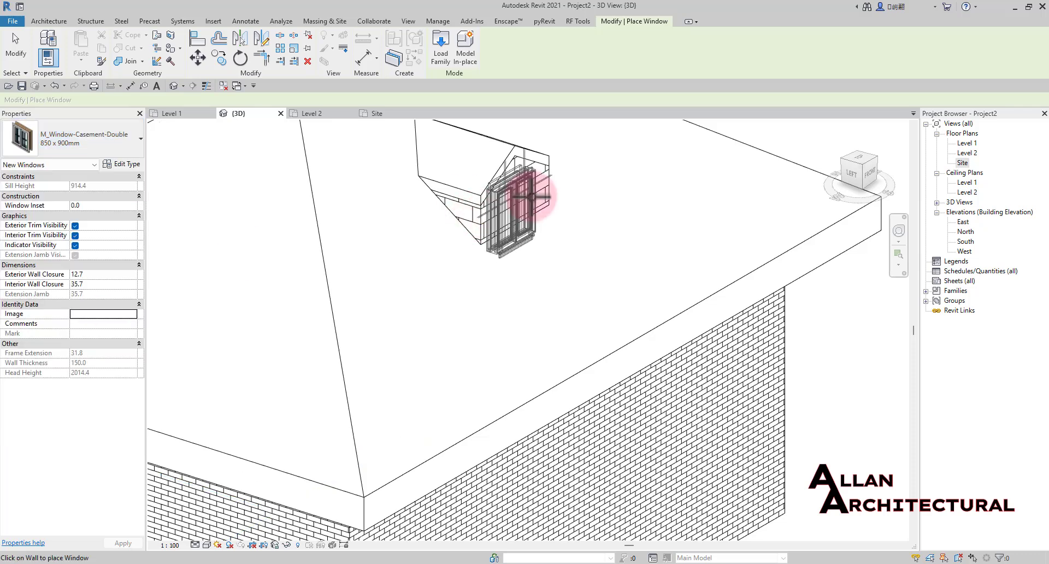
Place an M_Fixed 0406 x 0610mm window in the dormer's front wall
{"action": "left_click", "coordinate": [71, 142]}
{"action": "scroll", "coordinate": [57, 248], "scroll_direction": "up", "scroll_amount": 2}
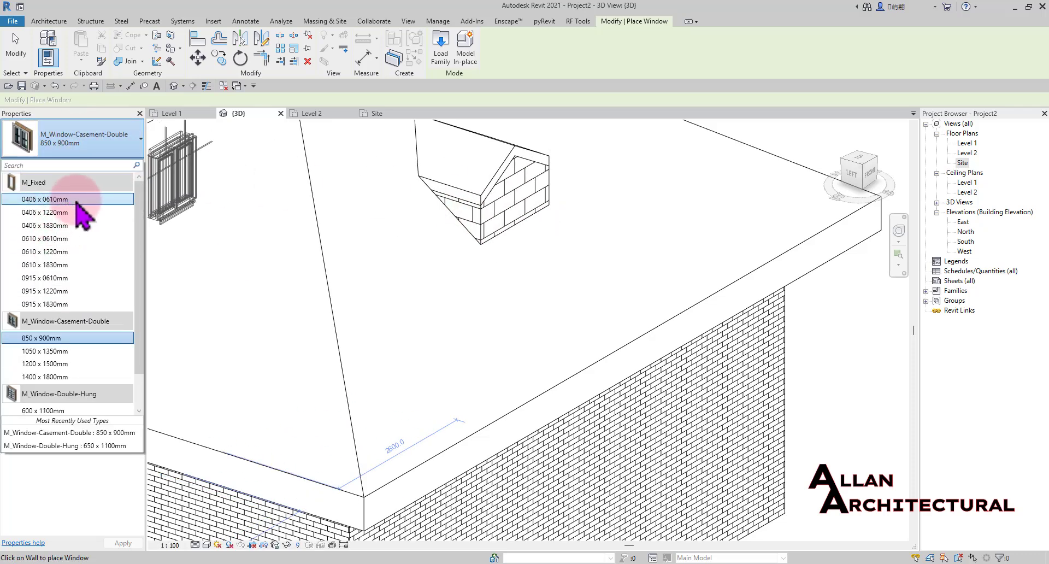
{"action": "left_click", "coordinate": [76, 200]}
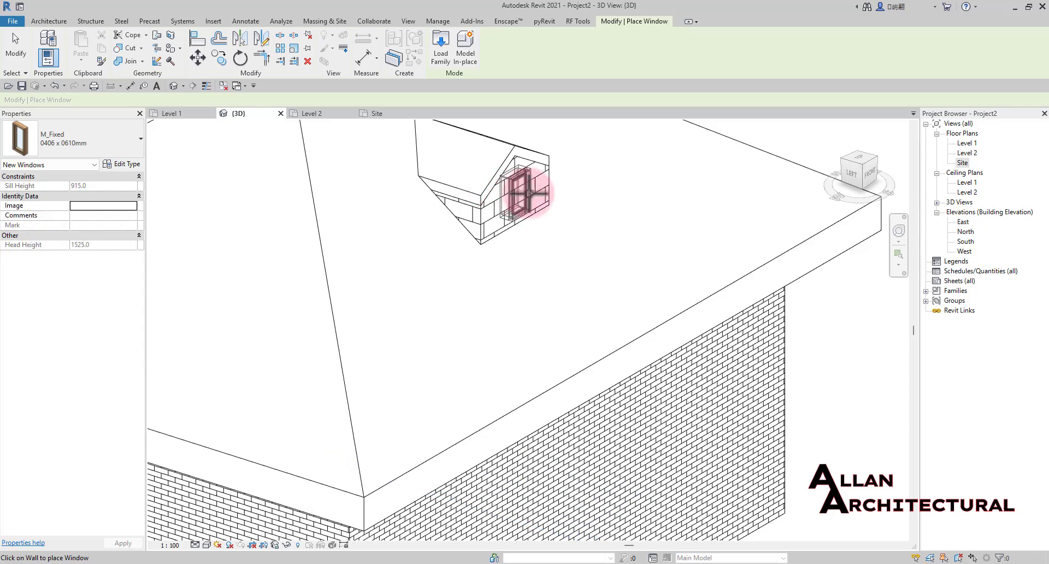
{"action": "left_click", "coordinate": [529, 193]}
{"action": "key", "text": "Escape"}
Move the dormer window sideways so that it is centred under the small gable's ridge
{"action": "scroll", "coordinate": [483, 257], "scroll_direction": "down", "scroll_amount": 6}
{"action": "middle_click_drag", "start_coordinate": [546, 298], "coordinate": [333, 253], "text": "shift"}
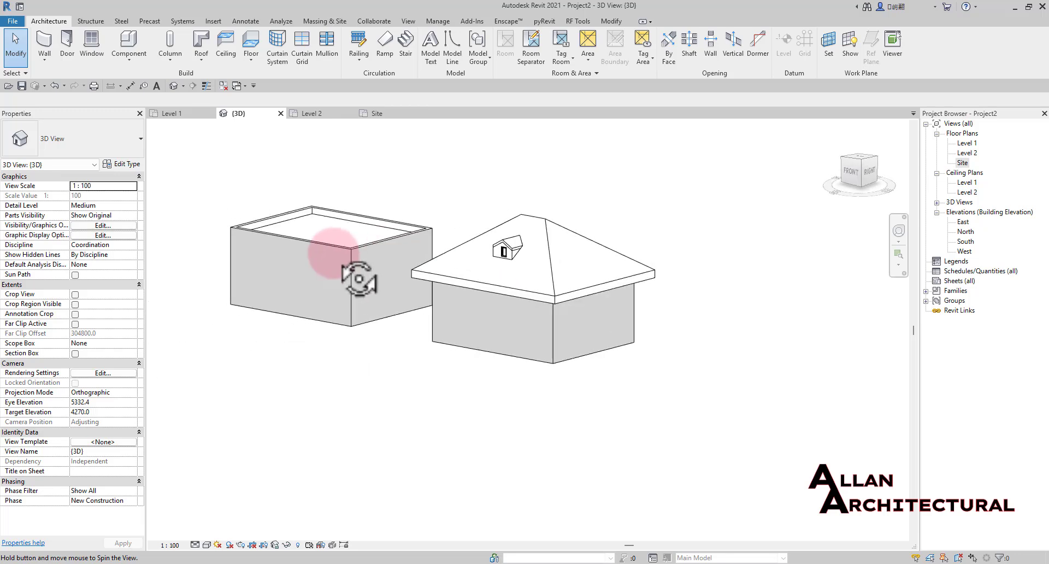
{"action": "scroll", "coordinate": [501, 254], "scroll_direction": "up", "scroll_amount": 5}
{"action": "left_click", "coordinate": [847, 173]}
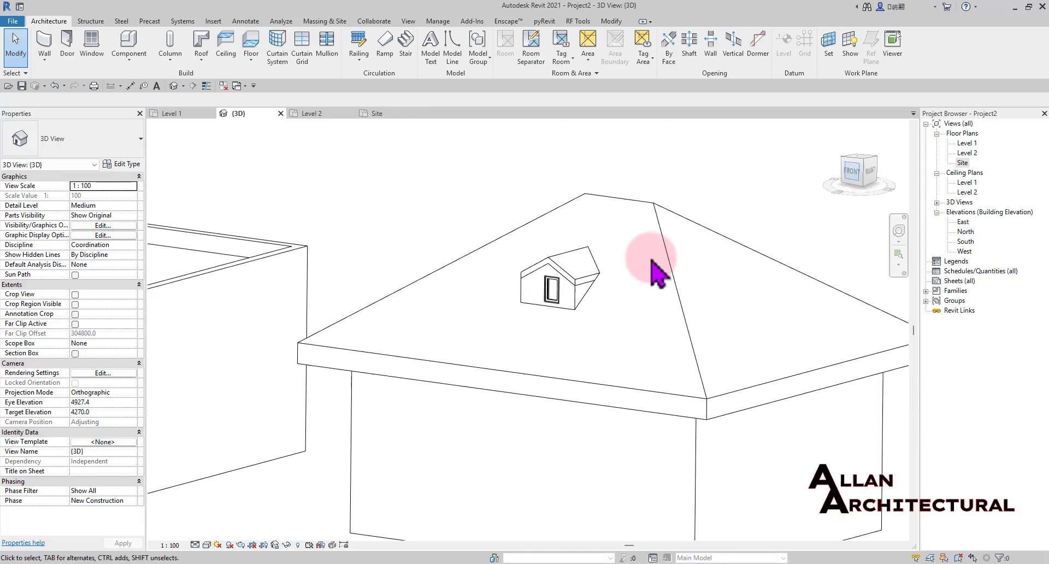
{"action": "scroll", "coordinate": [741, 346], "scroll_direction": "up", "scroll_amount": 8}
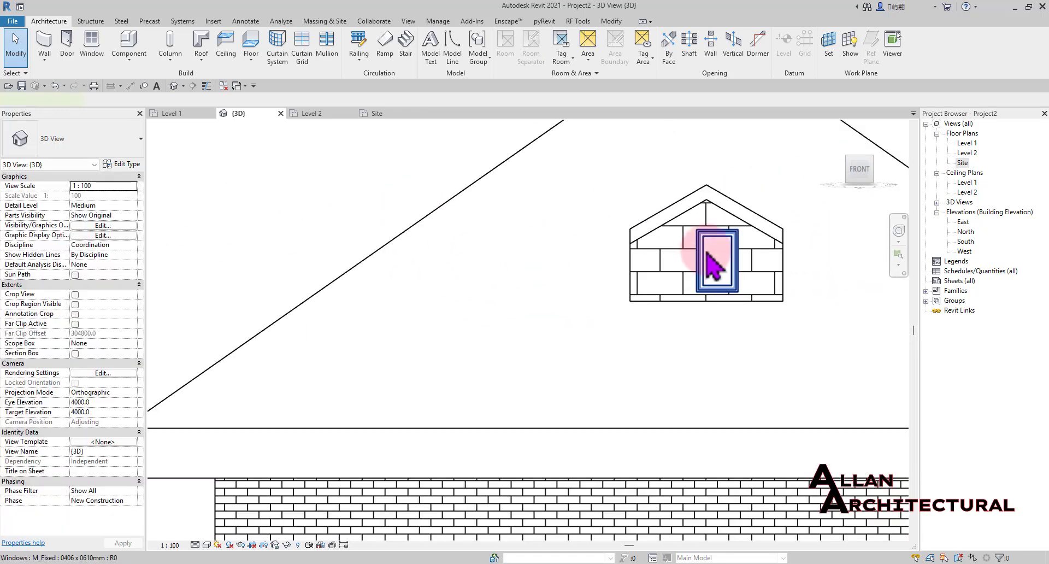
{"action": "scroll", "coordinate": [714, 265], "scroll_direction": "up", "scroll_amount": 3}
{"action": "left_click", "coordinate": [686, 247]}
{"action": "left_click_drag", "start_coordinate": [690, 246], "coordinate": [666, 247]}
{"action": "scroll", "coordinate": [512, 246], "scroll_direction": "down", "scroll_amount": 6}
{"action": "left_click", "coordinate": [709, 199]}
{"action": "scroll", "coordinate": [599, 199], "scroll_direction": "down", "scroll_amount": 2}
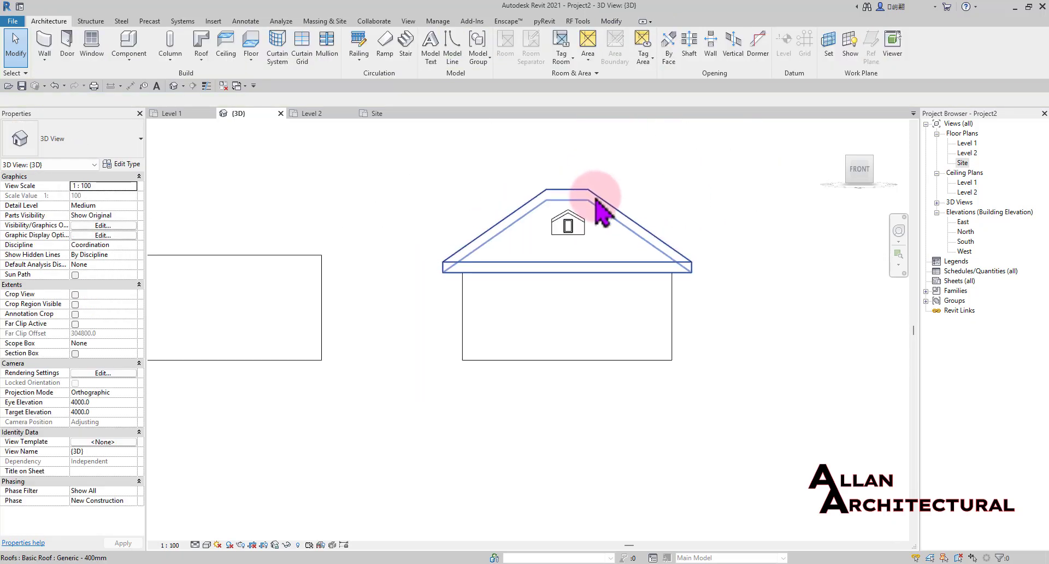
Examine the dormer from outside and the underside of the hip roof beneath it, looking for an opening
{"action": "middle_click_drag", "start_coordinate": [634, 185], "coordinate": [534, 256], "text": "shift"}
{"action": "scroll", "coordinate": [464, 290], "scroll_direction": "up", "scroll_amount": 3}
{"action": "middle_click_drag", "start_coordinate": [465, 290], "coordinate": [483, 247], "text": "shift"}
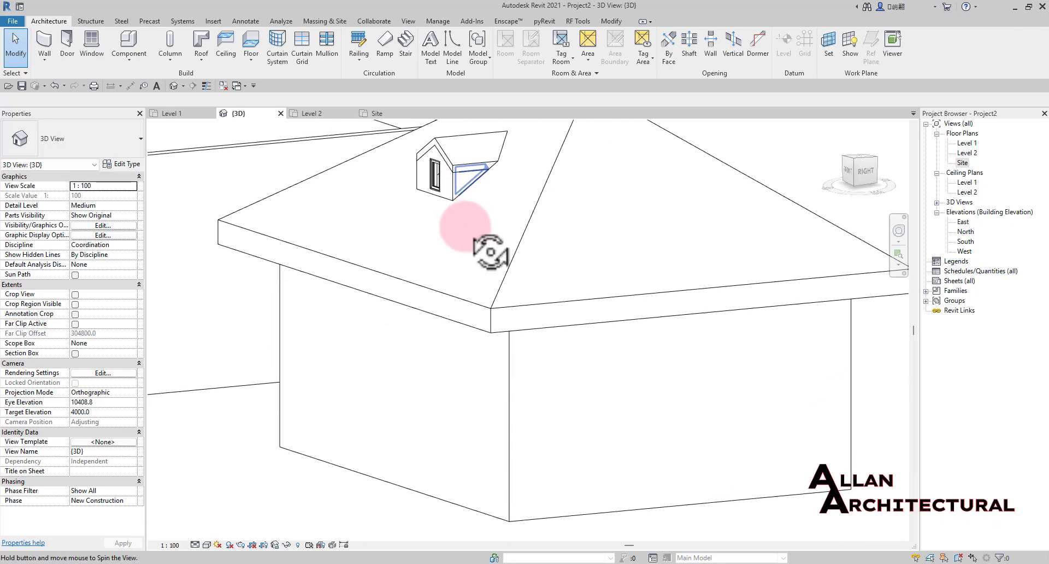
{"action": "scroll", "coordinate": [455, 213], "scroll_direction": "up", "scroll_amount": 3}
{"action": "scroll", "coordinate": [453, 211], "scroll_direction": "down", "scroll_amount": 2}
{"action": "middle_click_drag", "start_coordinate": [454, 211], "coordinate": [437, 183]}
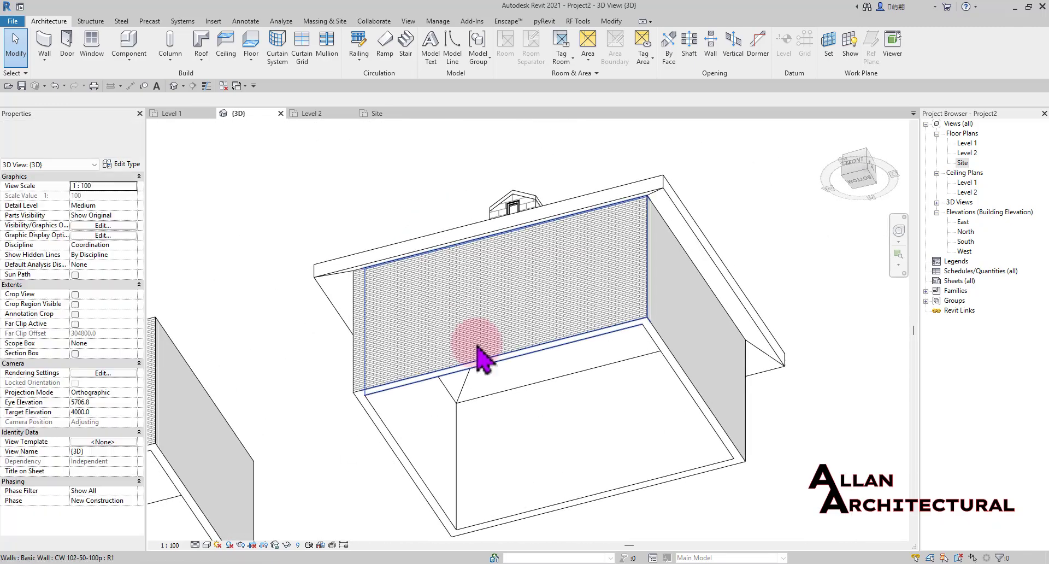
{"action": "middle_click_drag", "start_coordinate": [480, 344], "coordinate": [592, 244], "text": "shift"}
{"action": "scroll", "coordinate": [585, 323], "scroll_direction": "down", "scroll_amount": 2}
{"action": "middle_click_drag", "start_coordinate": [581, 333], "coordinate": [569, 263]}
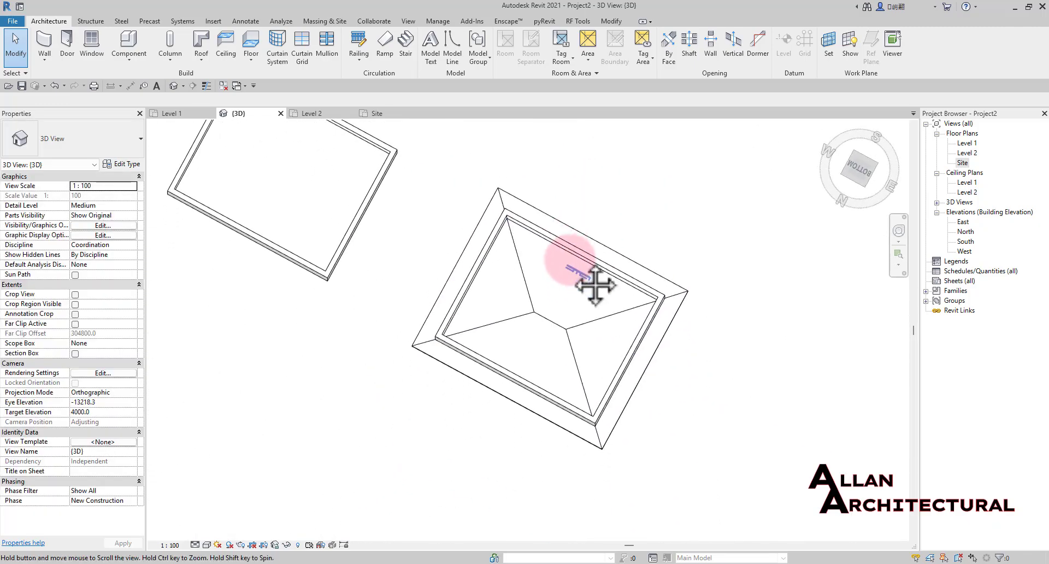
{"action": "scroll", "coordinate": [574, 275], "scroll_direction": "up", "scroll_amount": 2}
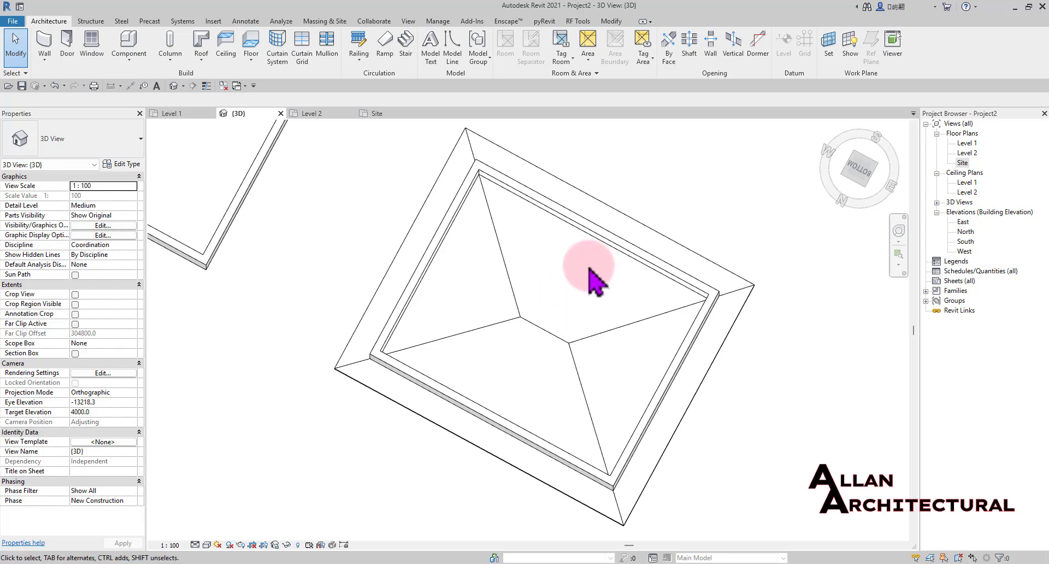
{"action": "scroll", "coordinate": [601, 306], "scroll_direction": "down", "scroll_amount": 2}
{"action": "middle_click_drag", "start_coordinate": [656, 296], "coordinate": [583, 429], "text": "shift"}
{"action": "scroll", "coordinate": [586, 213], "scroll_direction": "up", "scroll_amount": 4}
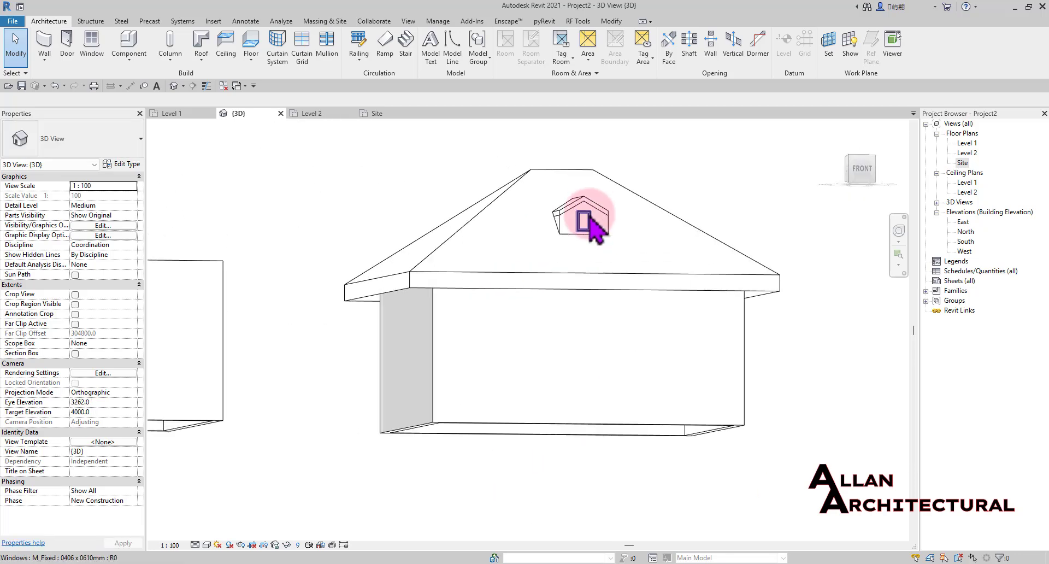
{"action": "scroll", "coordinate": [586, 216], "scroll_direction": "down", "scroll_amount": 3}
{"action": "middle_click_drag", "start_coordinate": [581, 224], "coordinate": [594, 176], "text": "shift"}
{"action": "middle_click_drag", "start_coordinate": [584, 157], "coordinate": [585, 328], "text": "shift"}
{"action": "scroll", "coordinate": [417, 356], "scroll_direction": "up", "scroll_amount": 5}
{"action": "scroll", "coordinate": [656, 285], "scroll_direction": "down", "scroll_amount": 6}
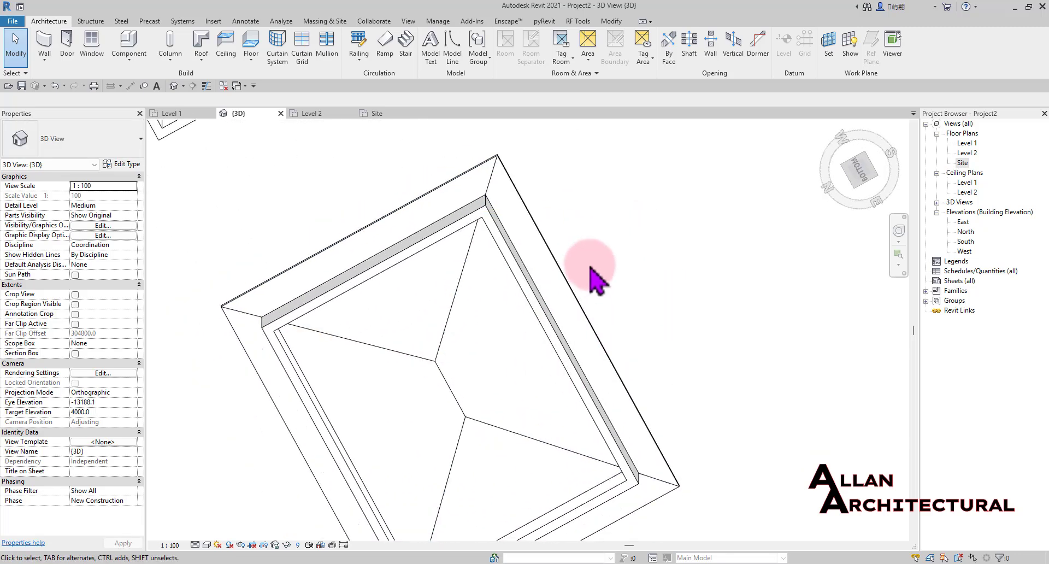
{"action": "middle_click_drag", "start_coordinate": [616, 241], "coordinate": [605, 351], "text": "shift"}
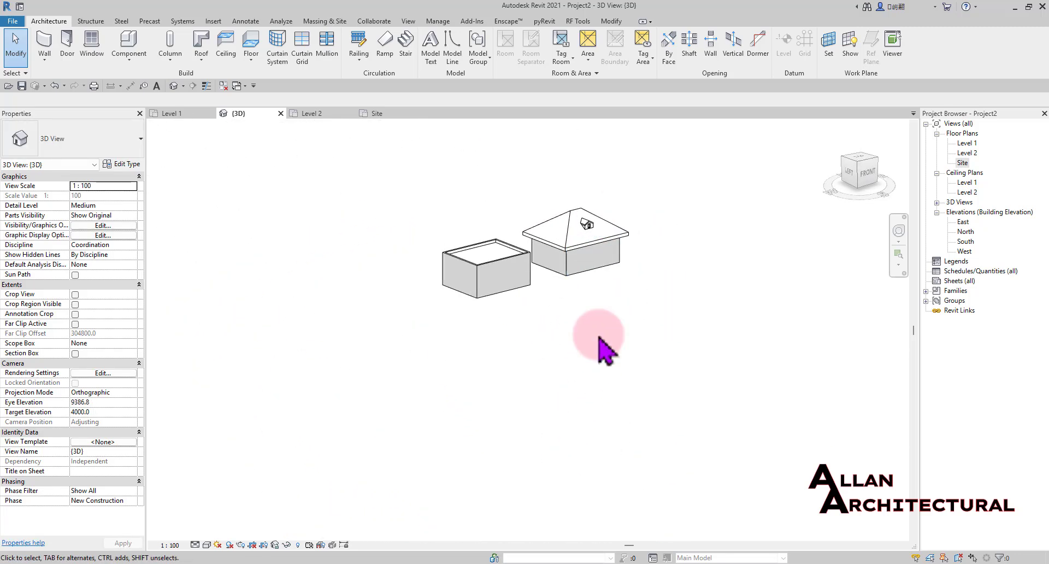
{"action": "scroll", "coordinate": [663, 281], "scroll_direction": "up", "scroll_amount": 4}
{"action": "scroll", "coordinate": [539, 199], "scroll_direction": "up", "scroll_amount": 5}
{"action": "scroll", "coordinate": [527, 216], "scroll_direction": "down", "scroll_amount": 4}
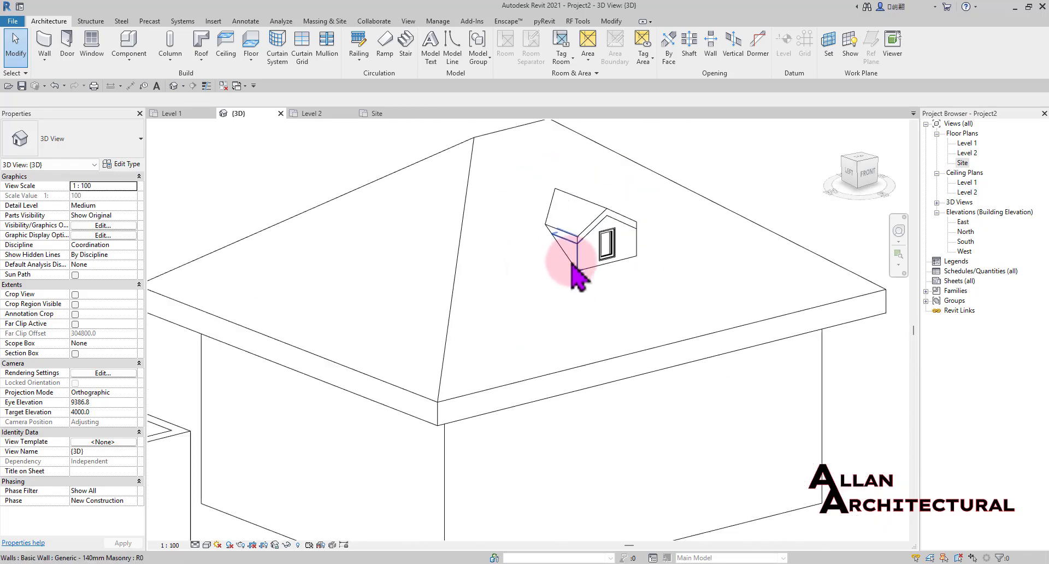
Start a Dormer opening to cut the hip roof at the dormer
{"action": "middle_click_drag", "start_coordinate": [574, 254], "coordinate": [534, 254], "text": "shift"}
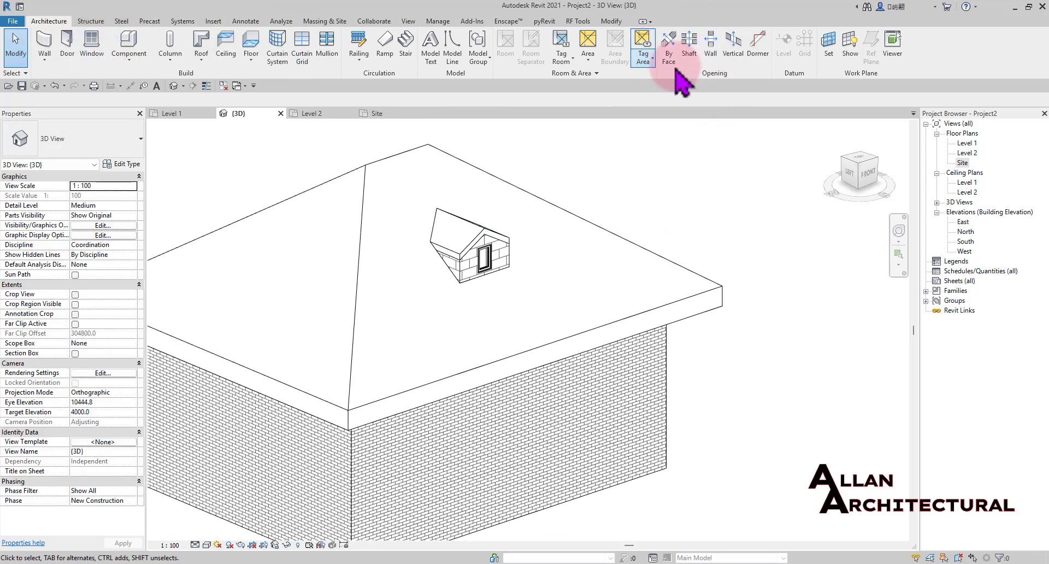
{"action": "left_click", "coordinate": [762, 46]}
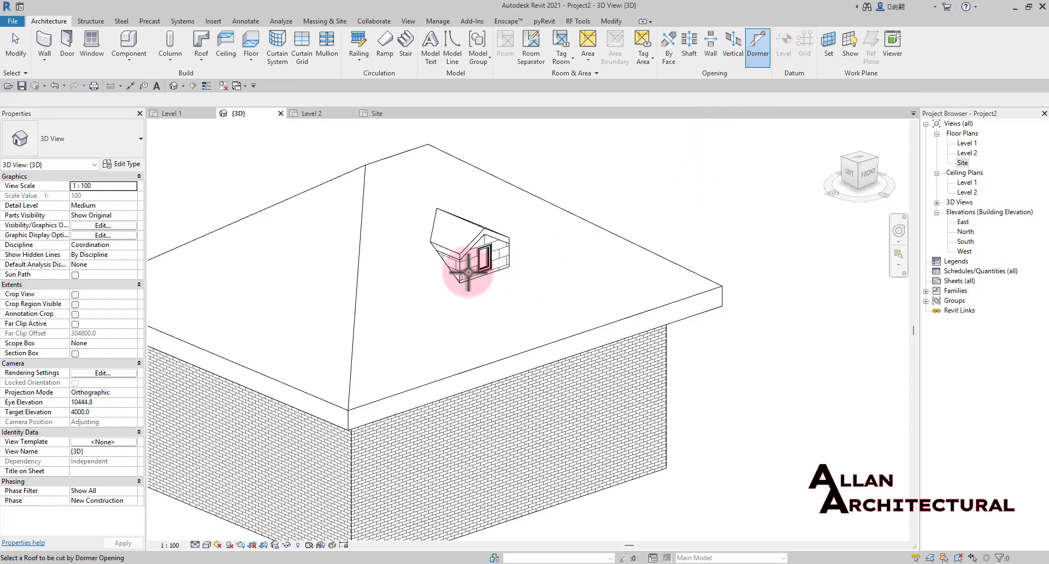
Pick the main hip roof as the roof to be cut by the dormer opening
{"action": "middle_click_drag", "start_coordinate": [469, 272], "coordinate": [520, 273], "text": "shift"}
{"action": "scroll", "coordinate": [487, 253], "scroll_direction": "up", "scroll_amount": 3}
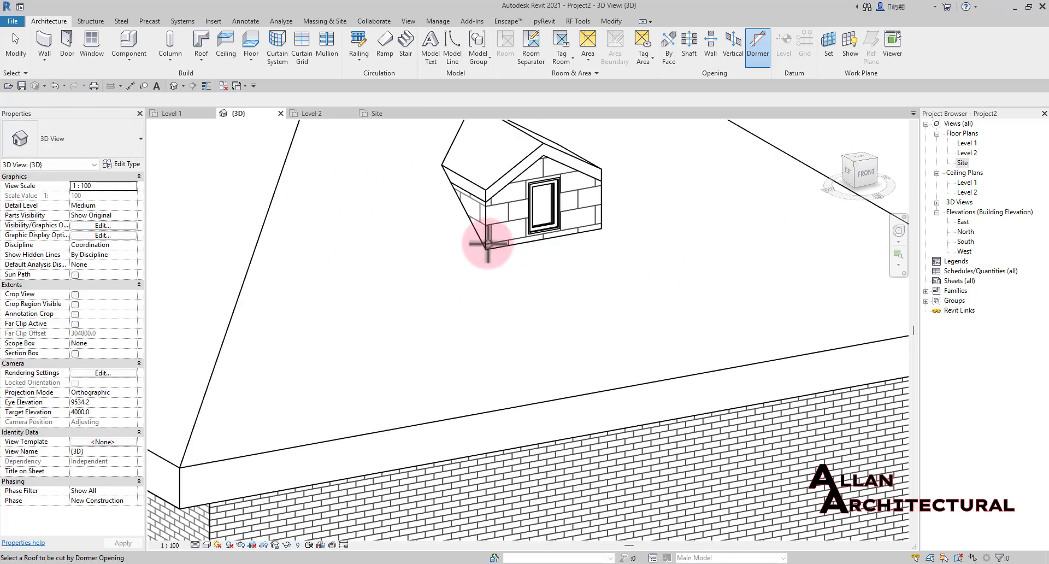
{"action": "scroll", "coordinate": [488, 244], "scroll_direction": "down", "scroll_amount": 3}
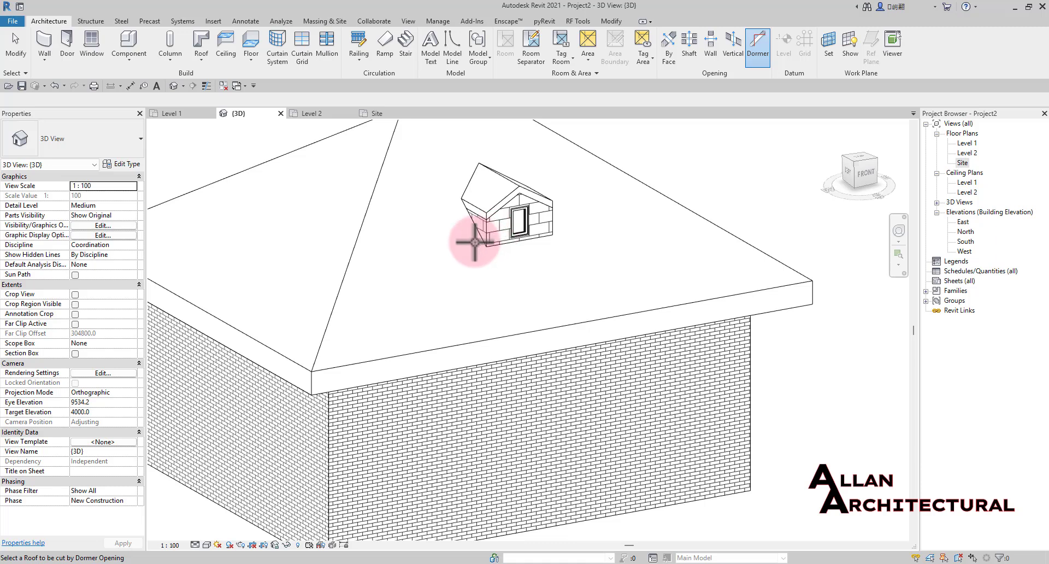
{"action": "scroll", "coordinate": [382, 228], "scroll_direction": "up", "scroll_amount": 4}
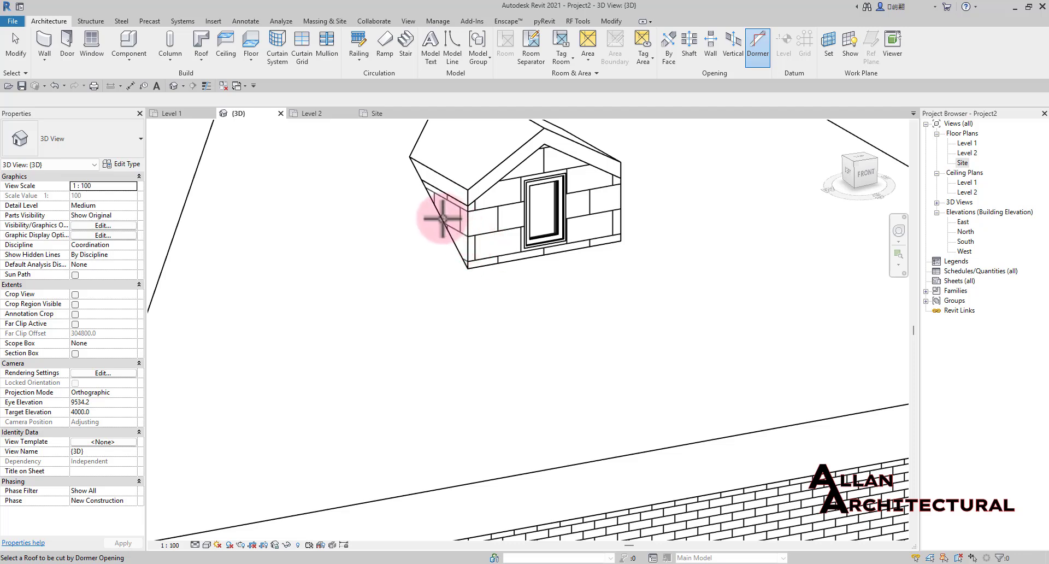
{"action": "scroll", "coordinate": [437, 219], "scroll_direction": "down", "scroll_amount": 3}
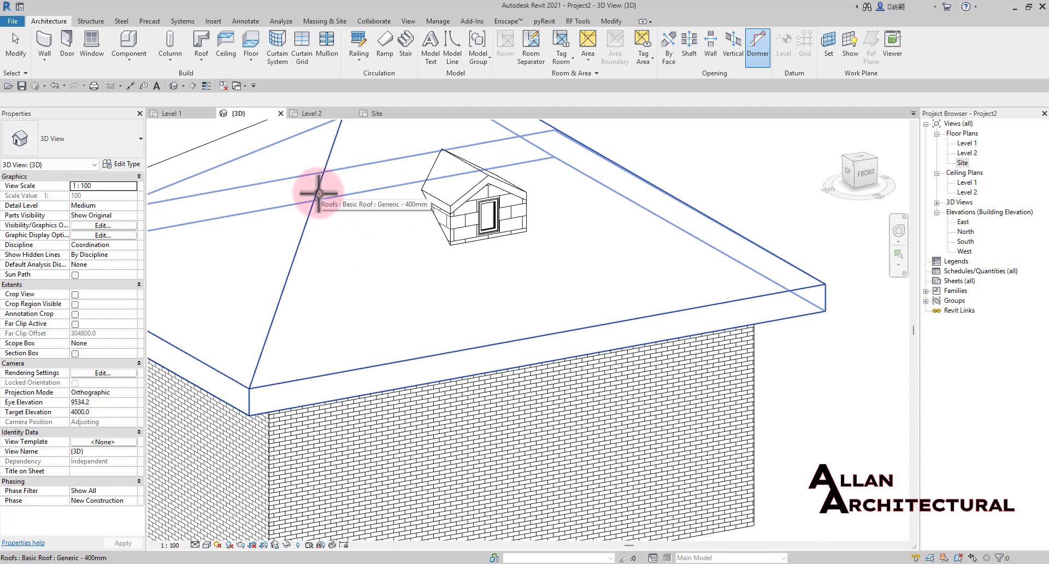
{"action": "left_click", "coordinate": [318, 193]}
Turn on shadows and set the 3D view's visual style to Wireframe
{"action": "scroll", "coordinate": [319, 194], "scroll_direction": "down", "scroll_amount": 1}
{"action": "middle_click_drag", "start_coordinate": [454, 246], "coordinate": [496, 300]}
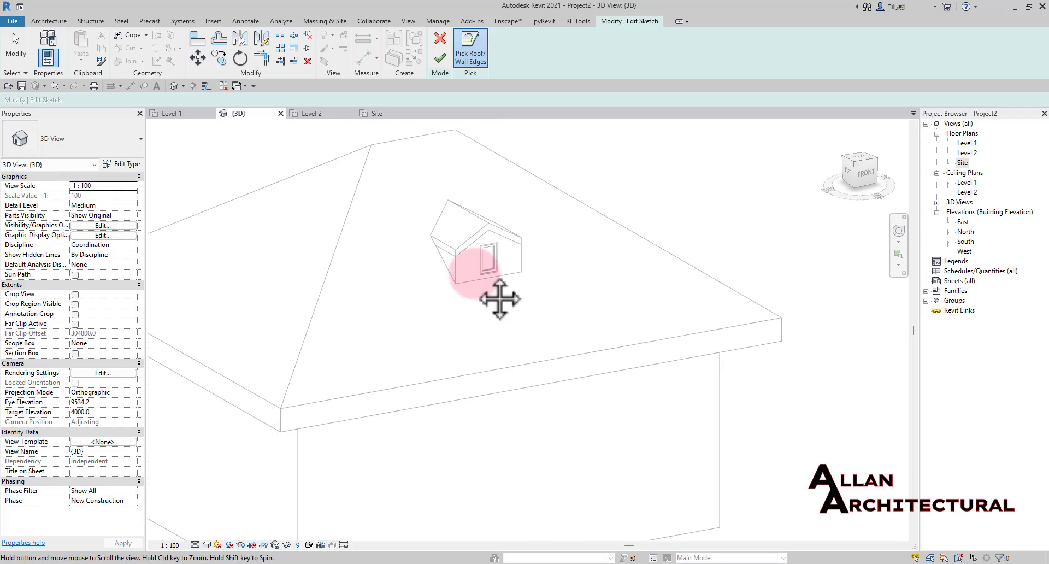
{"action": "scroll", "coordinate": [487, 285], "scroll_direction": "up", "scroll_amount": 2}
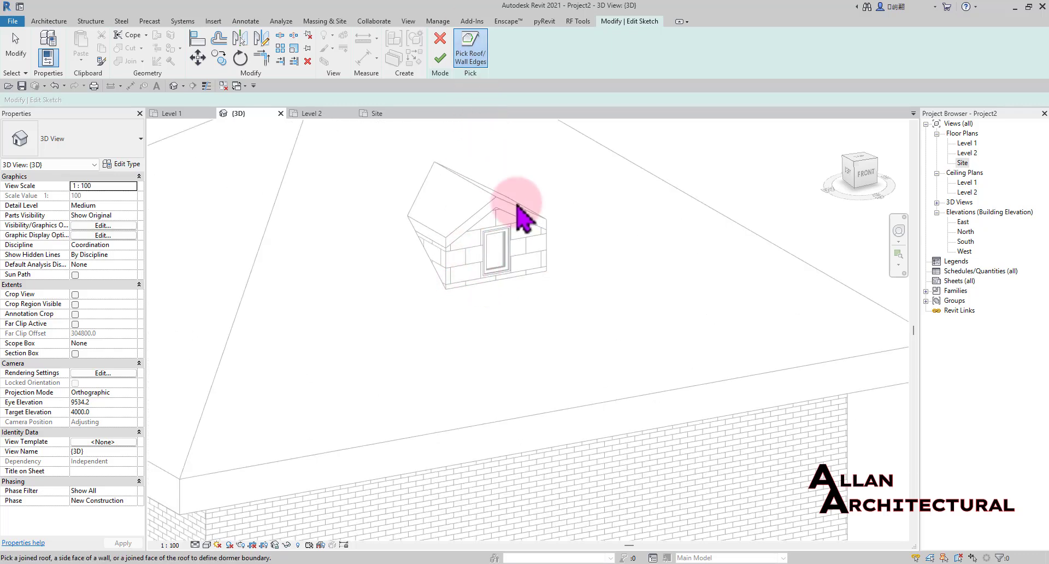
{"action": "left_click", "coordinate": [229, 545]}
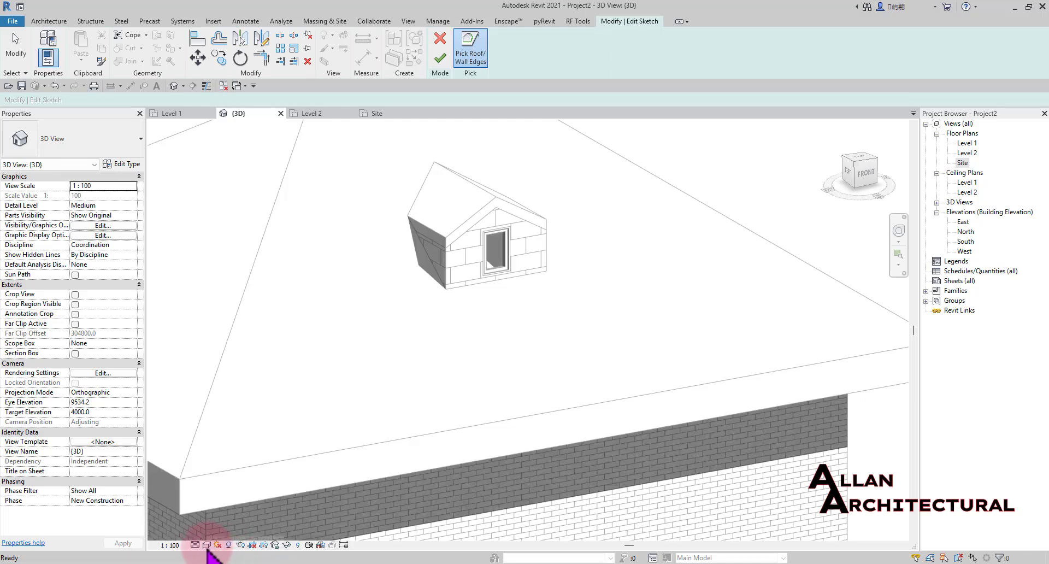
{"action": "left_click", "coordinate": [207, 545]}
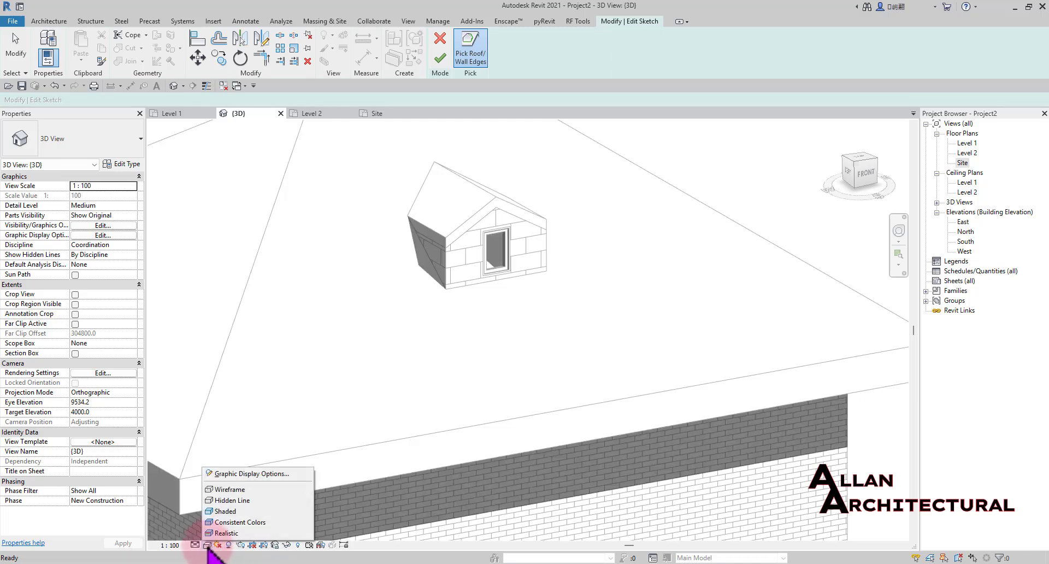
{"action": "left_click", "coordinate": [239, 490]}
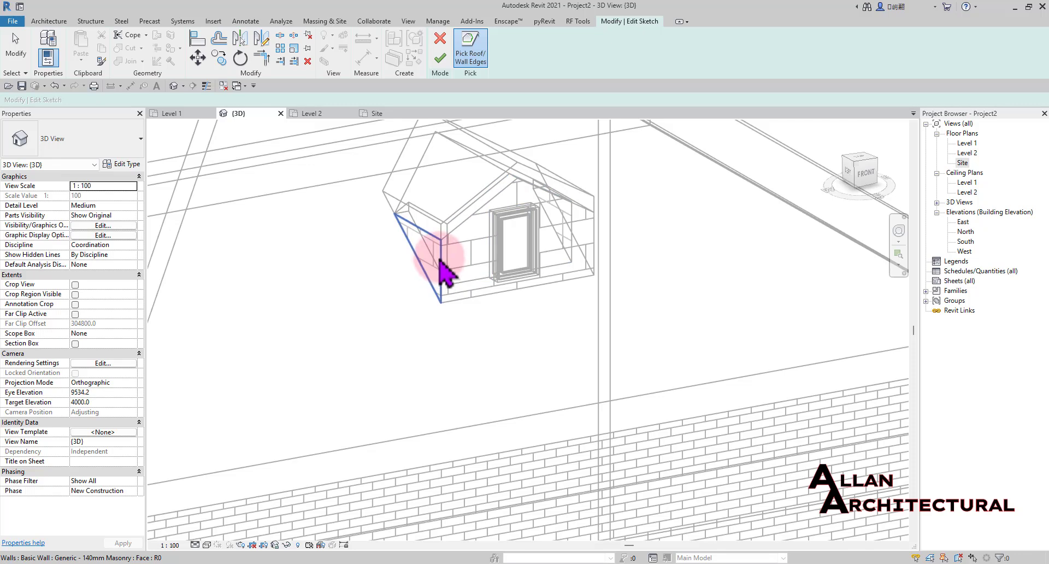
Pick the dormer roof and the inner faces of the dormer's front and side walls as the opening's boundary lines
{"action": "middle_click_drag", "start_coordinate": [486, 214], "coordinate": [450, 227], "text": "shift"}
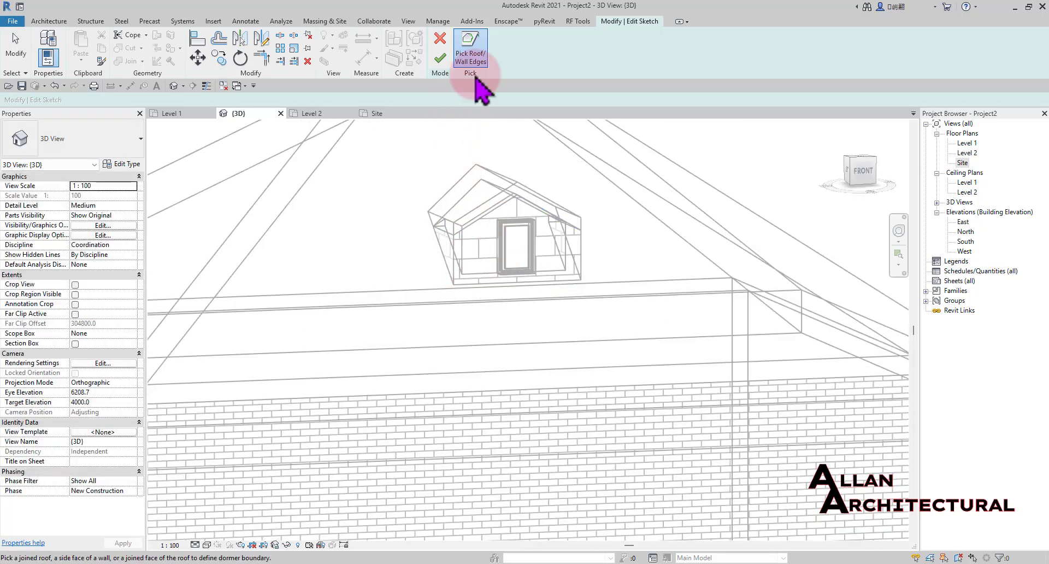
{"action": "scroll", "coordinate": [458, 256], "scroll_direction": "up", "scroll_amount": 3}
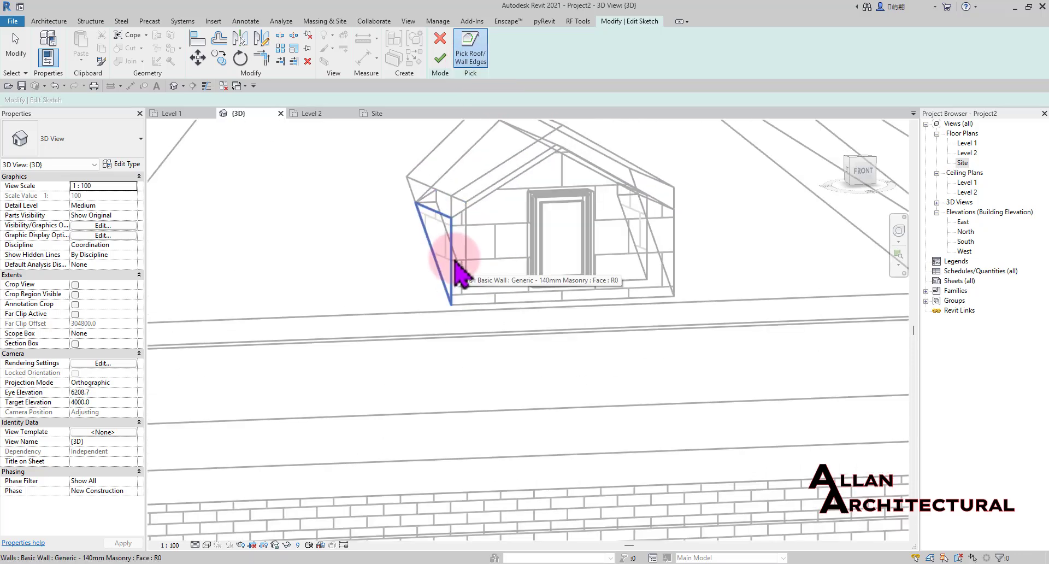
{"action": "scroll", "coordinate": [442, 248], "scroll_direction": "down", "scroll_amount": 2}
{"action": "middle_click_drag", "start_coordinate": [442, 248], "coordinate": [424, 208], "text": "shift"}
{"action": "scroll", "coordinate": [429, 207], "scroll_direction": "up", "scroll_amount": 2}
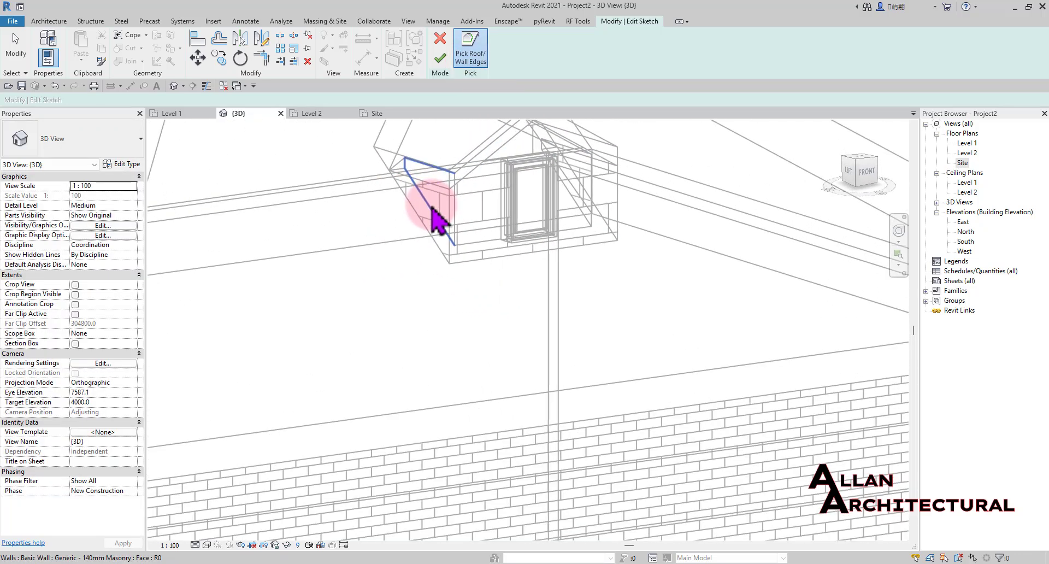
{"action": "scroll", "coordinate": [492, 244], "scroll_direction": "up", "scroll_amount": 3}
{"action": "scroll", "coordinate": [483, 246], "scroll_direction": "down", "scroll_amount": 2}
{"action": "middle_click_drag", "start_coordinate": [482, 247], "coordinate": [494, 294], "text": "shift"}
{"action": "scroll", "coordinate": [472, 238], "scroll_direction": "up", "scroll_amount": 1}
{"action": "left_click", "coordinate": [472, 244]}
{"action": "scroll", "coordinate": [471, 244], "scroll_direction": "down", "scroll_amount": 2}
{"action": "mouse_move", "coordinate": [644, 269]}
{"action": "middle_mouse_down", "text": "shift"}
{"action": "mouse_move", "coordinate": [679, 304]}
{"action": "mouse_move", "coordinate": [616, 241]}
{"action": "mouse_move", "coordinate": [653, 228]}
{"action": "middle_mouse_up", "text": "shift"}
{"action": "scroll", "coordinate": [572, 206], "scroll_direction": "up", "scroll_amount": 2}
{"action": "left_click", "coordinate": [572, 206]}
{"action": "scroll", "coordinate": [572, 208], "scroll_direction": "down", "scroll_amount": 2}
{"action": "mouse_move", "coordinate": [530, 235]}
{"action": "middle_mouse_down", "text": "shift"}
{"action": "mouse_move", "coordinate": [520, 241]}
{"action": "mouse_move", "coordinate": [497, 169]}
{"action": "middle_mouse_up", "text": "shift"}
{"action": "scroll", "coordinate": [459, 167], "scroll_direction": "up", "scroll_amount": 2}
{"action": "left_click", "coordinate": [452, 166]}
{"action": "scroll", "coordinate": [475, 183], "scroll_direction": "down", "scroll_amount": 2}
{"action": "scroll", "coordinate": [527, 176], "scroll_direction": "up", "scroll_amount": 2}
{"action": "scroll", "coordinate": [532, 173], "scroll_direction": "up", "scroll_amount": 1}
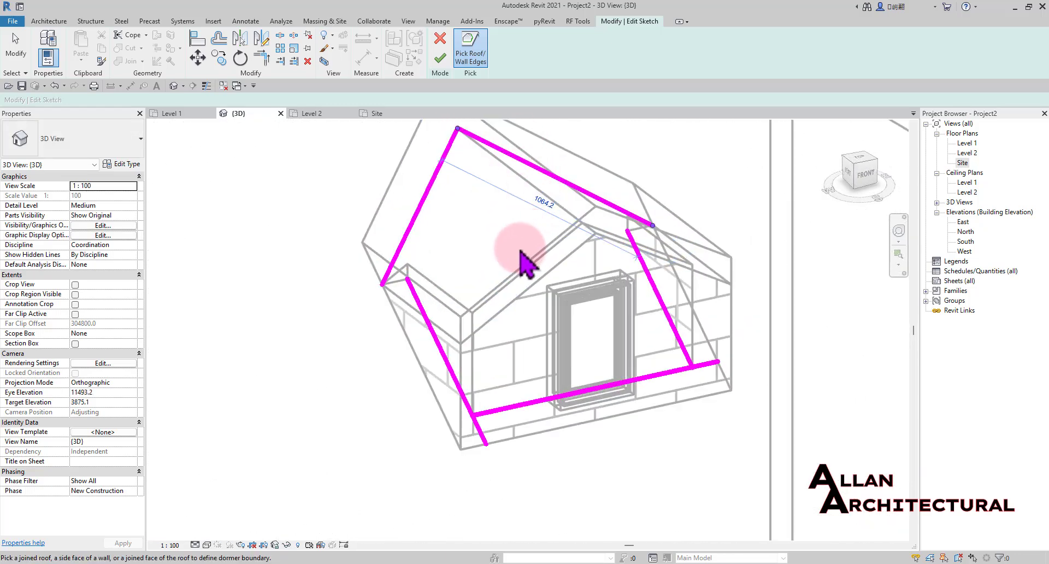
Trim the dormer roof's boundary lines to the two side wall lines so the upper corners meet
{"action": "scroll", "coordinate": [520, 252], "scroll_direction": "down", "scroll_amount": 2}
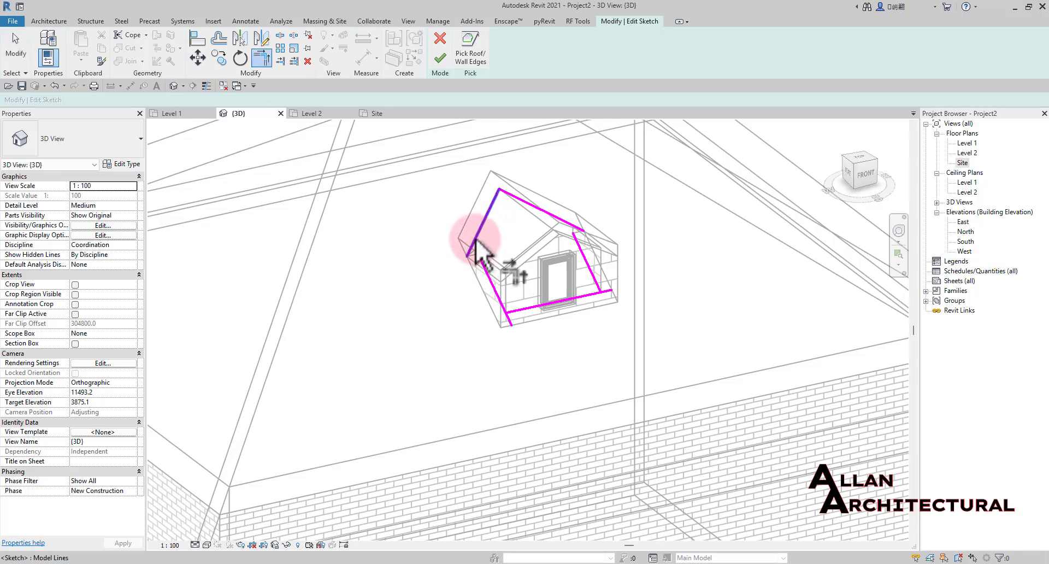
{"action": "scroll", "coordinate": [477, 249], "scroll_direction": "up", "scroll_amount": 2}
{"action": "left_click", "coordinate": [484, 243]}
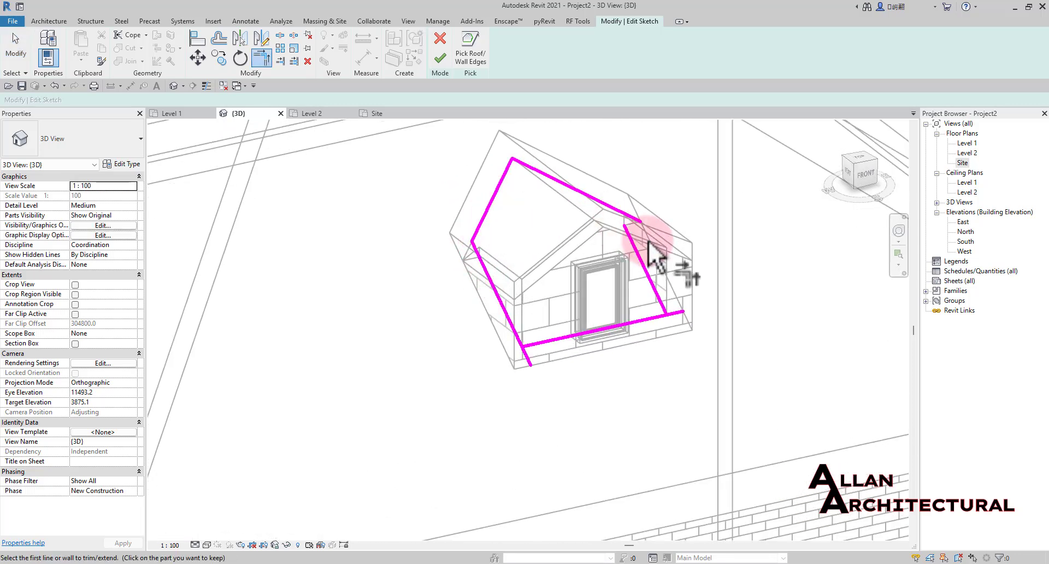
{"action": "left_click", "coordinate": [609, 210]}
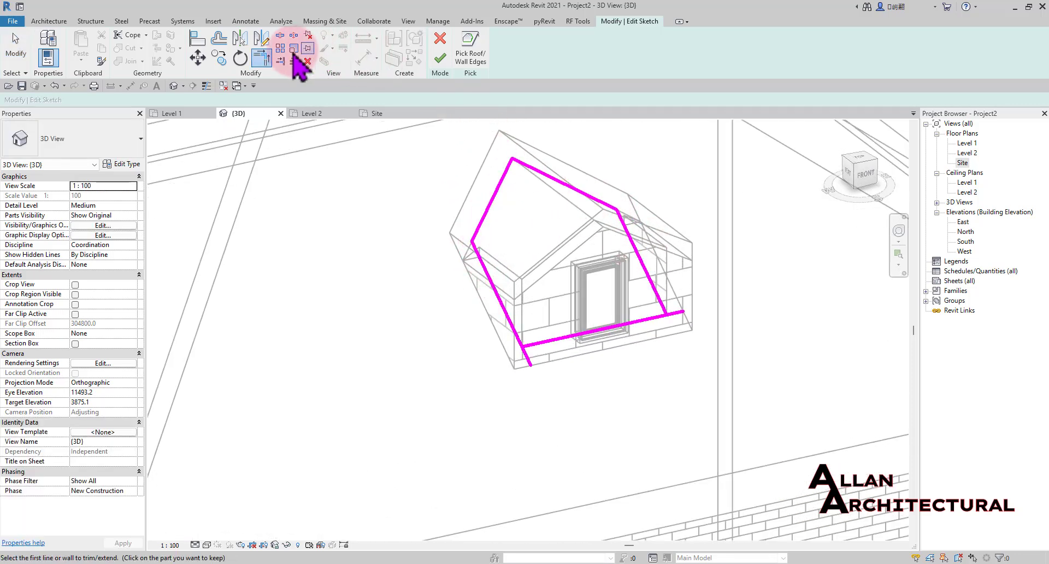
Trim the side wall lines and front wall line to form both lower corners, and finish the dormer opening sketch
{"action": "scroll", "coordinate": [556, 296], "scroll_direction": "down", "scroll_amount": 1}
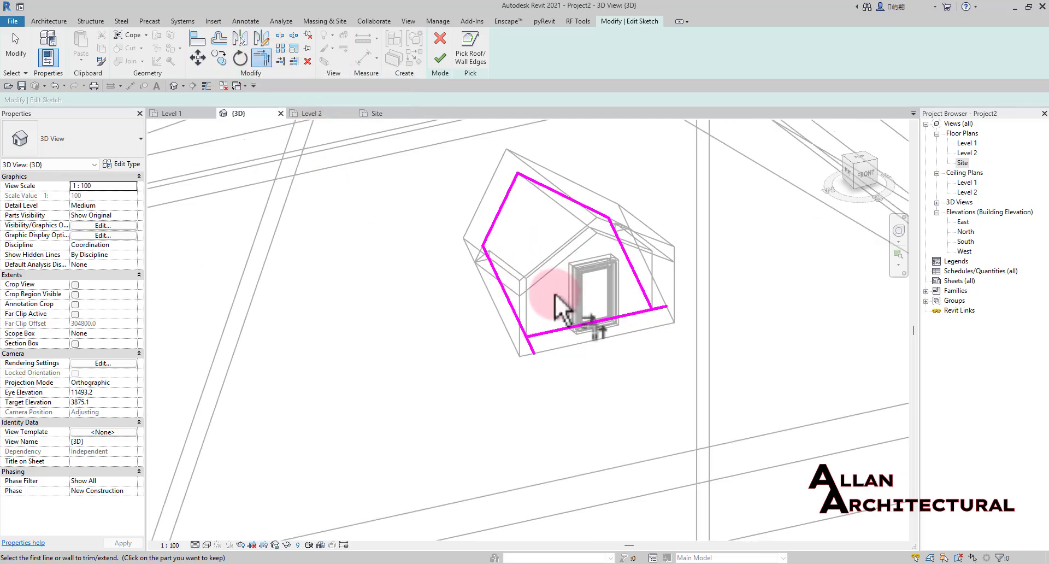
{"action": "scroll", "coordinate": [525, 339], "scroll_direction": "up", "scroll_amount": 4}
{"action": "left_click", "coordinate": [518, 319]}
{"action": "left_click", "coordinate": [544, 339]}
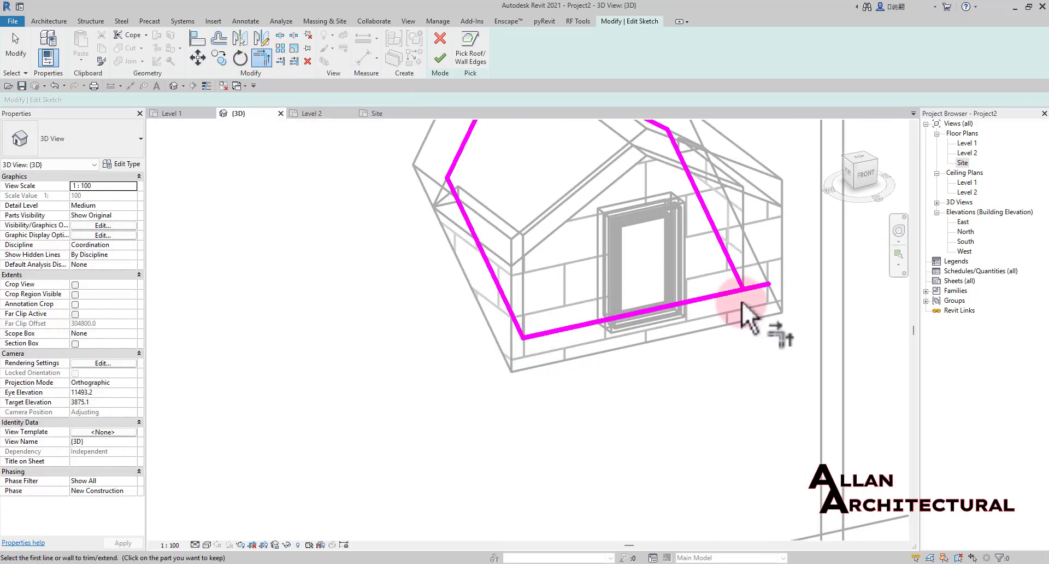
{"action": "left_click", "coordinate": [723, 295]}
{"action": "left_click", "coordinate": [739, 283]}
{"action": "scroll", "coordinate": [533, 351], "scroll_direction": "down", "scroll_amount": 5}
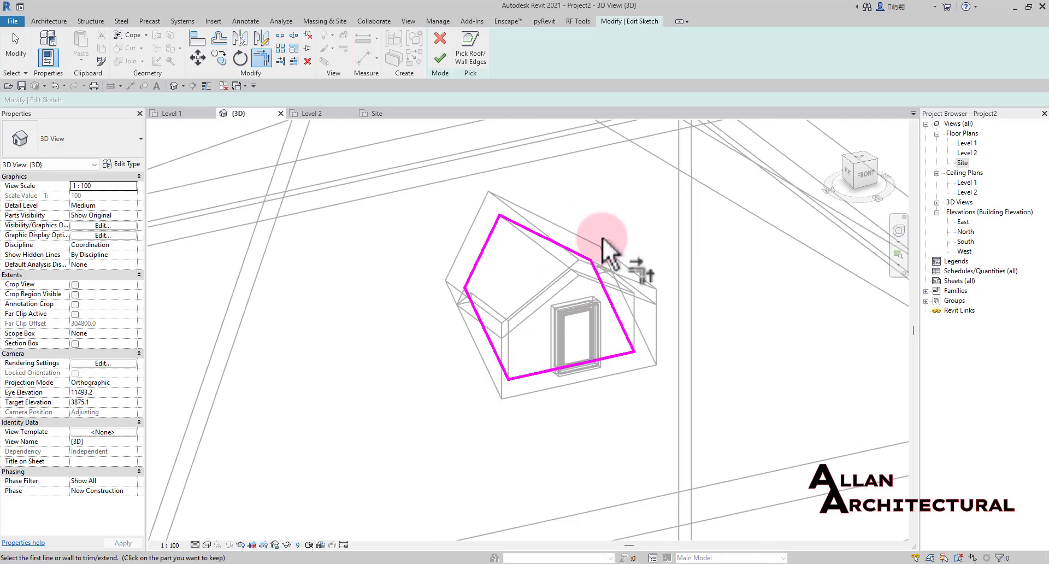
{"action": "left_click", "coordinate": [440, 59]}
Set the 3D view's visual style back to Hidden Line
{"action": "scroll", "coordinate": [541, 298], "scroll_direction": "down", "scroll_amount": 7}
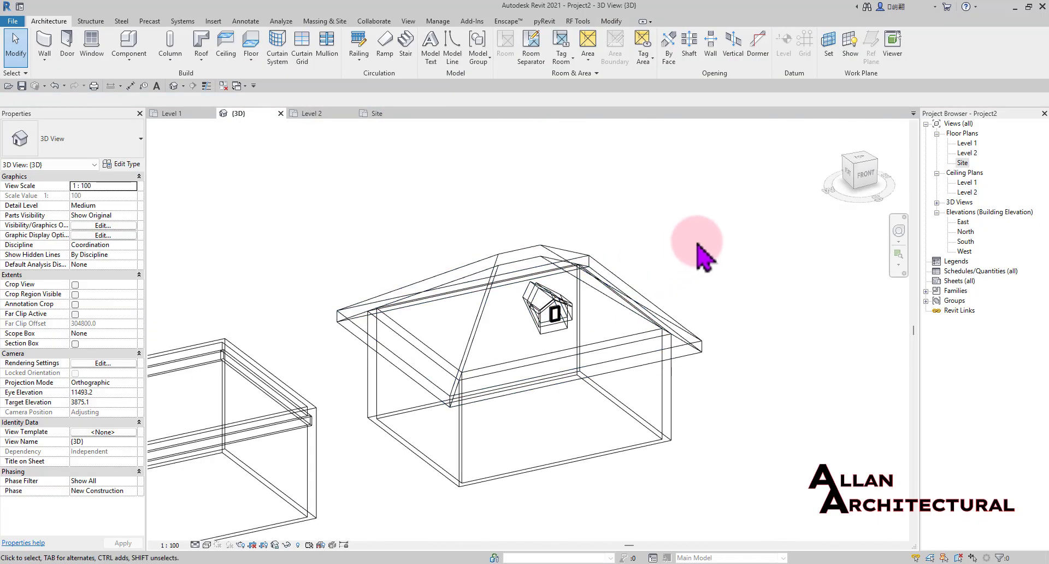
{"action": "scroll", "coordinate": [588, 306], "scroll_direction": "down", "scroll_amount": 2}
{"action": "middle_click_drag", "start_coordinate": [596, 323], "coordinate": [282, 481], "text": "shift"}
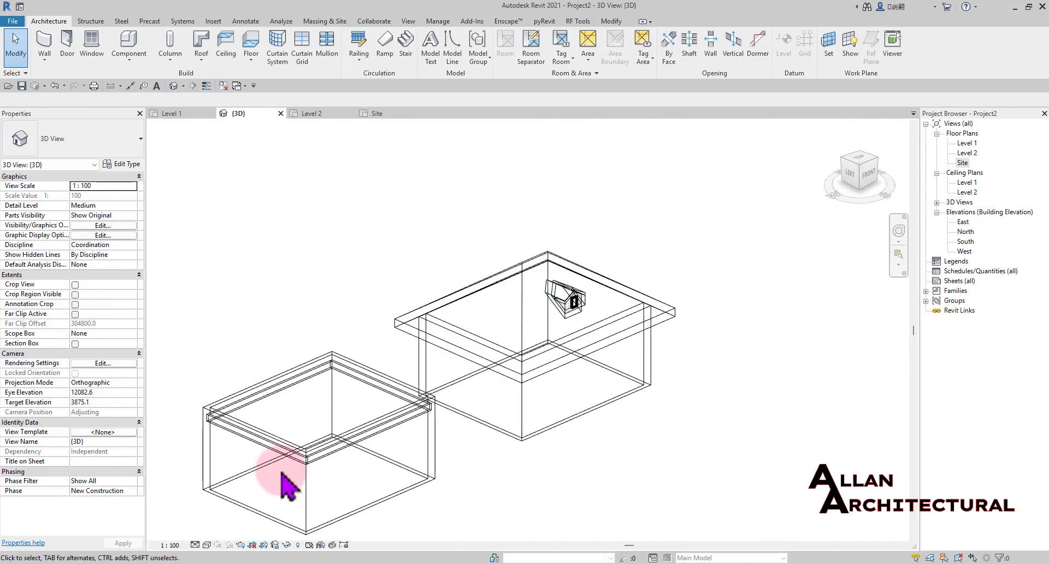
{"action": "left_click", "coordinate": [206, 545]}
{"action": "left_click", "coordinate": [222, 432]}
Examine the dormer and its opening in the main roof from all sides, including from below
{"action": "scroll", "coordinate": [572, 319], "scroll_direction": "up", "scroll_amount": 3}
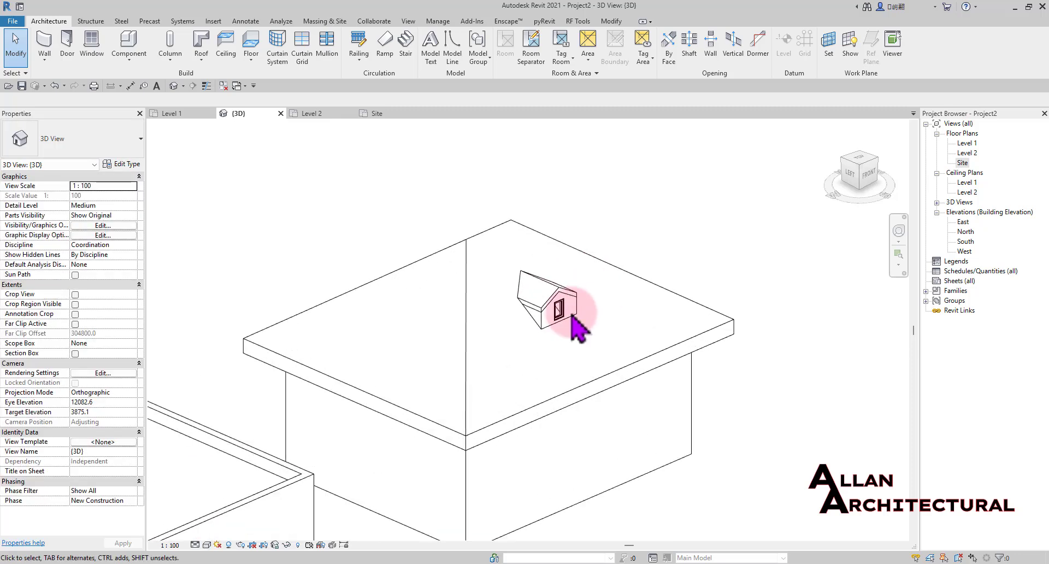
{"action": "scroll", "coordinate": [572, 316], "scroll_direction": "down", "scroll_amount": 3}
{"action": "middle_click_drag", "start_coordinate": [544, 300], "coordinate": [755, 450], "text": "shift"}
{"action": "scroll", "coordinate": [539, 328], "scroll_direction": "up", "scroll_amount": 3}
{"action": "mouse_move", "coordinate": [539, 328]}
{"action": "middle_mouse_down", "text": "shift"}
{"action": "mouse_move", "coordinate": [598, 351]}
{"action": "mouse_move", "coordinate": [426, 341]}
{"action": "mouse_move", "coordinate": [418, 328]}
{"action": "mouse_move", "coordinate": [582, 331]}
{"action": "middle_mouse_up", "text": "shift"}
{"action": "mouse_move", "coordinate": [506, 281]}
{"action": "middle_mouse_down", "text": "shift"}
{"action": "mouse_move", "coordinate": [529, 300]}
{"action": "mouse_move", "coordinate": [605, 229]}
{"action": "mouse_move", "coordinate": [461, 372]}
{"action": "mouse_move", "coordinate": [418, 257]}
{"action": "mouse_move", "coordinate": [293, 293]}
{"action": "mouse_move", "coordinate": [602, 293]}
{"action": "mouse_move", "coordinate": [616, 300]}
{"action": "mouse_move", "coordinate": [602, 320]}
{"action": "middle_mouse_up", "text": "shift"}
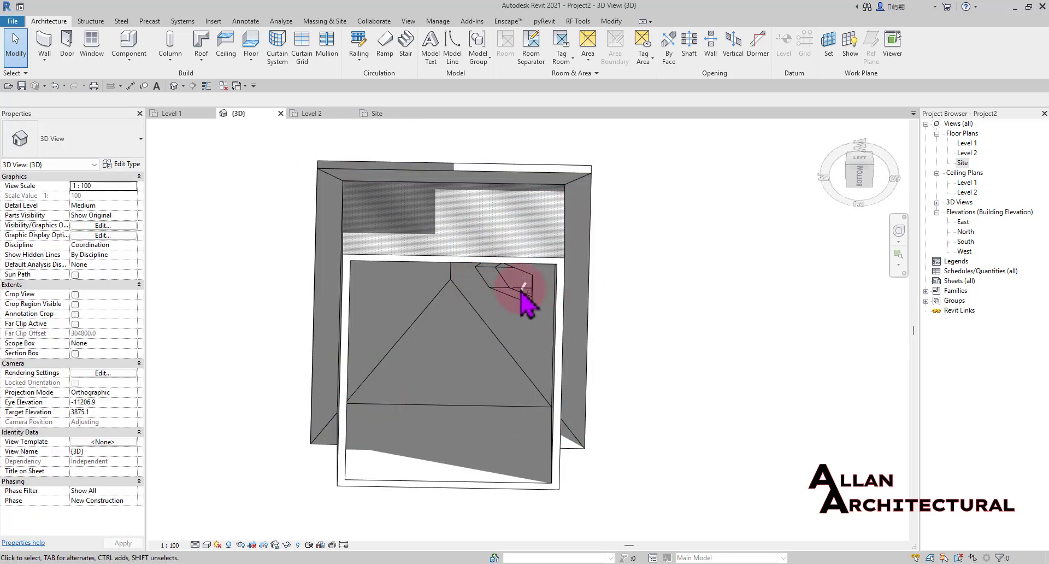
{"action": "mouse_move", "coordinate": [520, 292]}
{"action": "middle_mouse_down", "text": "shift"}
{"action": "mouse_move", "coordinate": [621, 344]}
{"action": "mouse_move", "coordinate": [345, 452]}
{"action": "mouse_move", "coordinate": [527, 250]}
{"action": "mouse_move", "coordinate": [513, 427]}
{"action": "mouse_move", "coordinate": [477, 466]}
{"action": "middle_mouse_up", "text": "shift"}
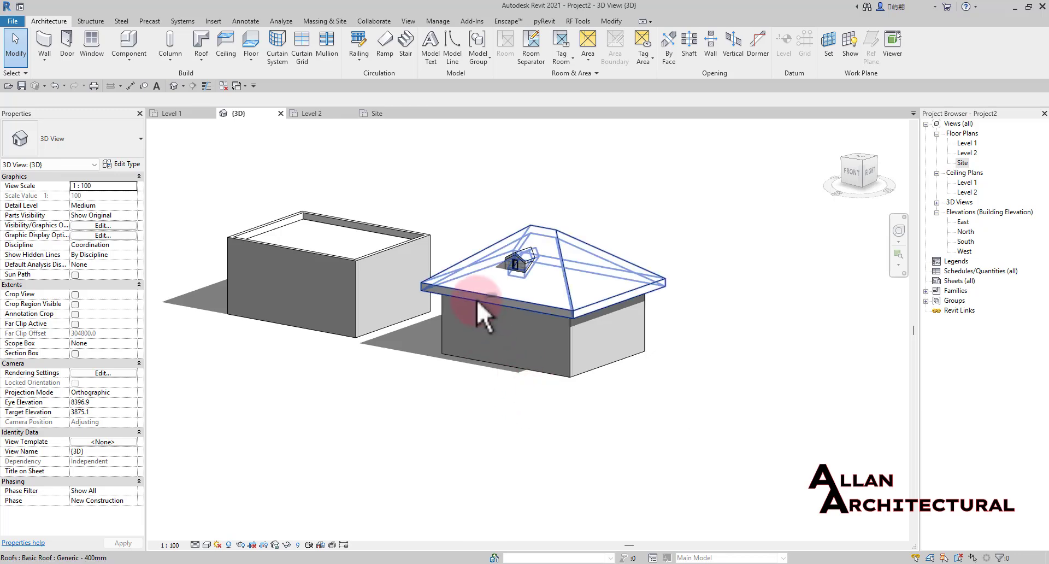
{"action": "middle_click_drag", "start_coordinate": [477, 301], "coordinate": [724, 321], "text": "shift"}
{"action": "scroll", "coordinate": [679, 253], "scroll_direction": "up", "scroll_amount": 5}
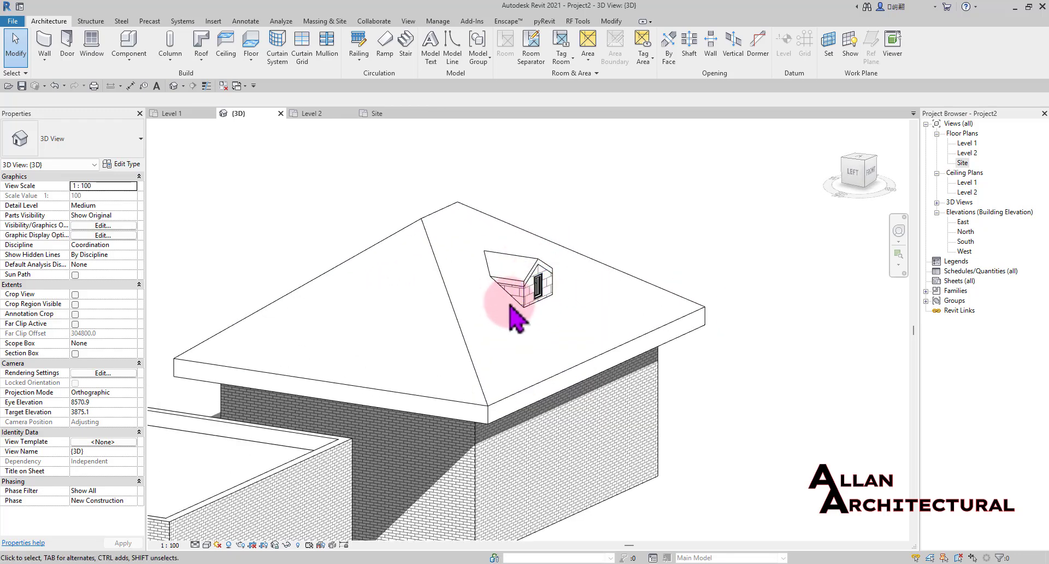
{"action": "scroll", "coordinate": [516, 319], "scroll_direction": "down", "scroll_amount": 3}
{"action": "middle_click_drag", "start_coordinate": [516, 320], "coordinate": [680, 324], "text": "shift"}
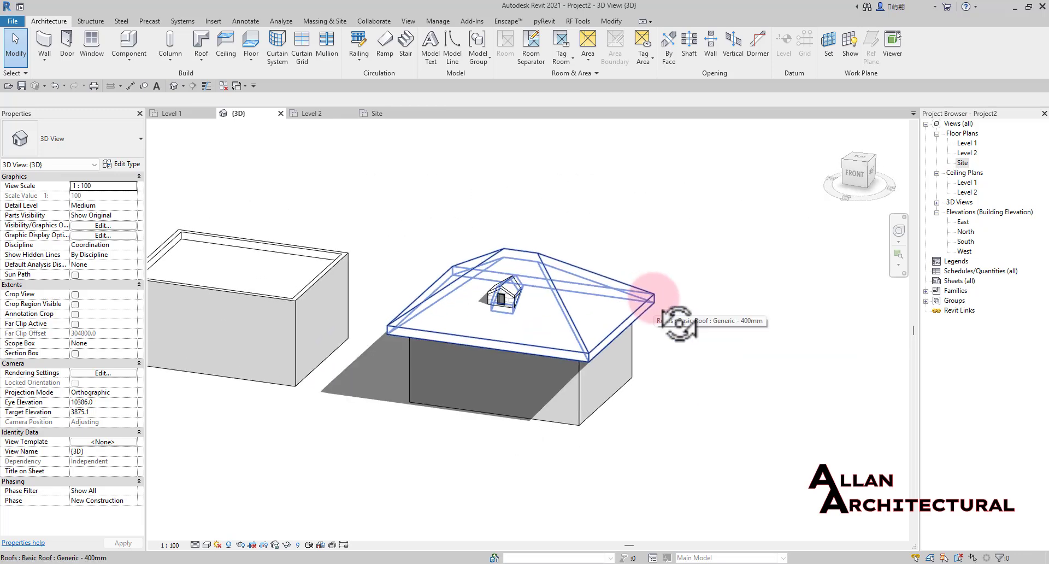
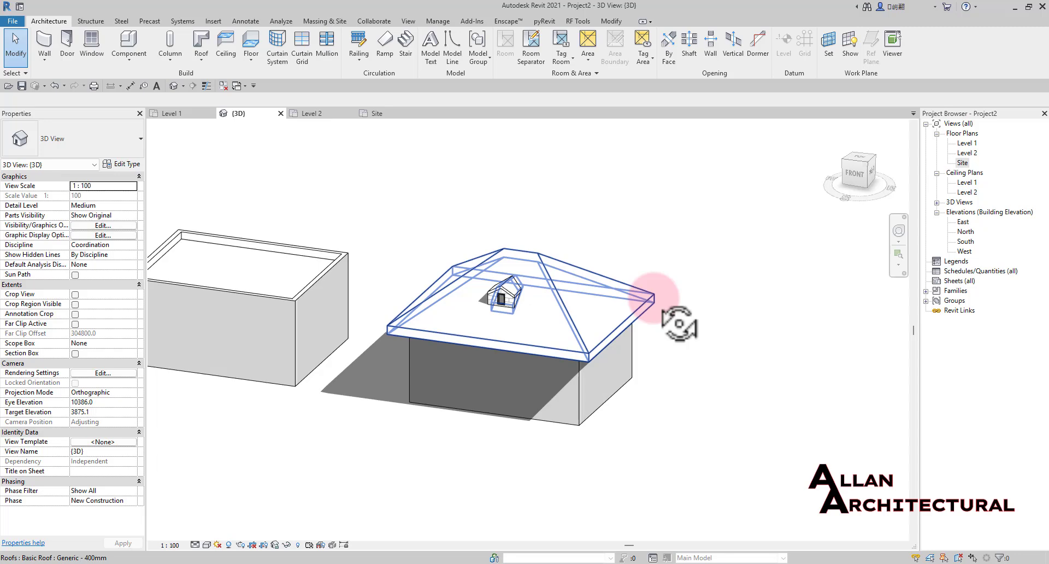
{"action": "left_click", "coordinate": [686, 206]}
{"action": "scroll", "coordinate": [499, 302], "scroll_direction": "up", "scroll_amount": 6}
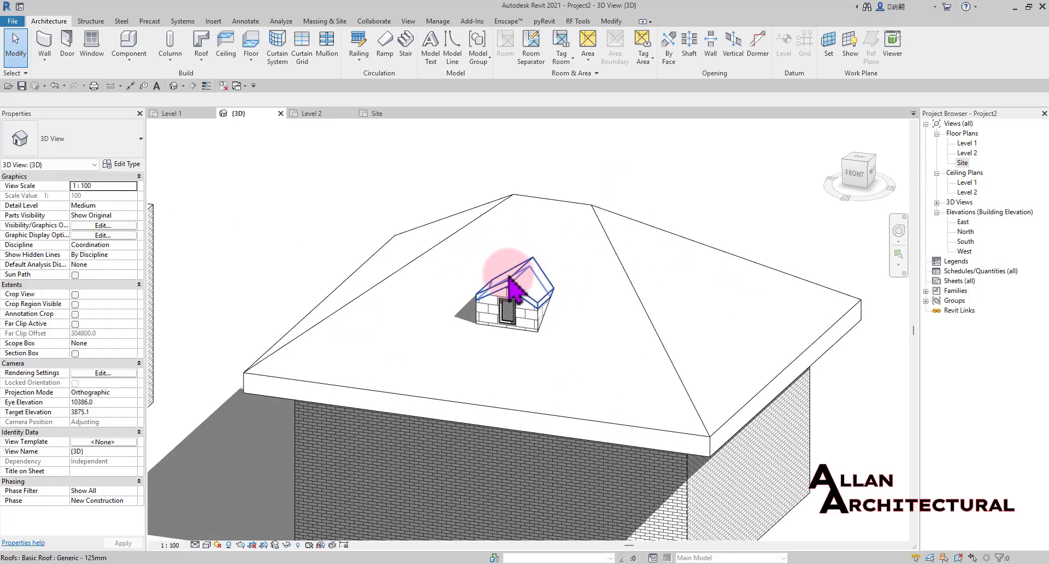
{"action": "left_click", "coordinate": [513, 288]}
{"action": "mouse_move", "coordinate": [511, 290]}
{"action": "middle_mouse_down", "text": "shift"}
{"action": "mouse_move", "coordinate": [504, 300]}
{"action": "mouse_move", "coordinate": [223, 286]}
{"action": "mouse_move", "coordinate": [333, 287]}
{"action": "mouse_move", "coordinate": [307, 236]}
{"action": "mouse_move", "coordinate": [356, 285]}
{"action": "middle_mouse_up", "text": "shift"}
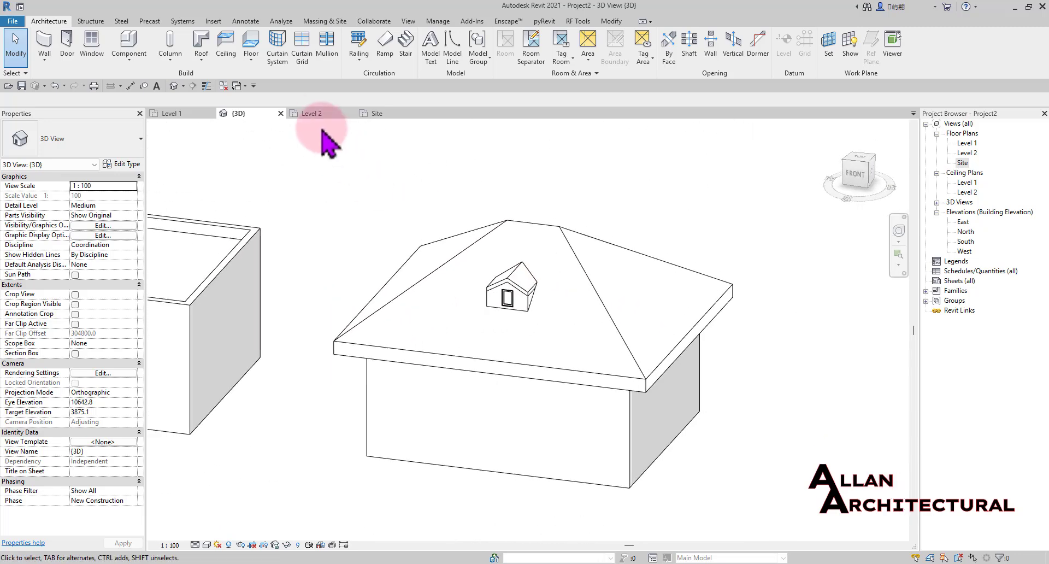
Open the Site floor plan at the dormer on the hip roof
{"action": "left_click", "coordinate": [309, 113]}
{"action": "scroll", "coordinate": [525, 298], "scroll_direction": "down", "scroll_amount": 4}
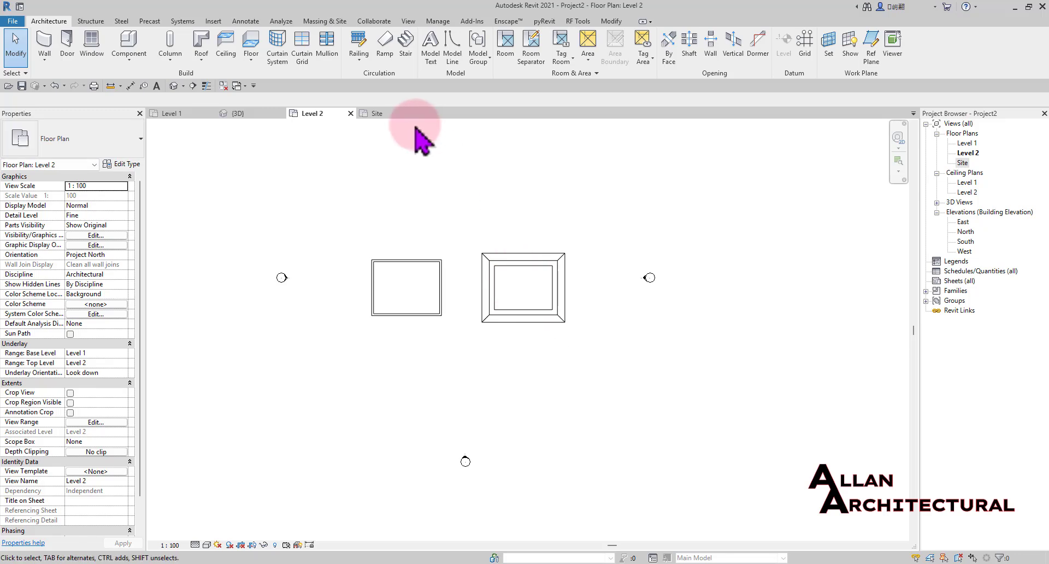
{"action": "left_click", "coordinate": [378, 116]}
{"action": "scroll", "coordinate": [503, 270], "scroll_direction": "down", "scroll_amount": 4}
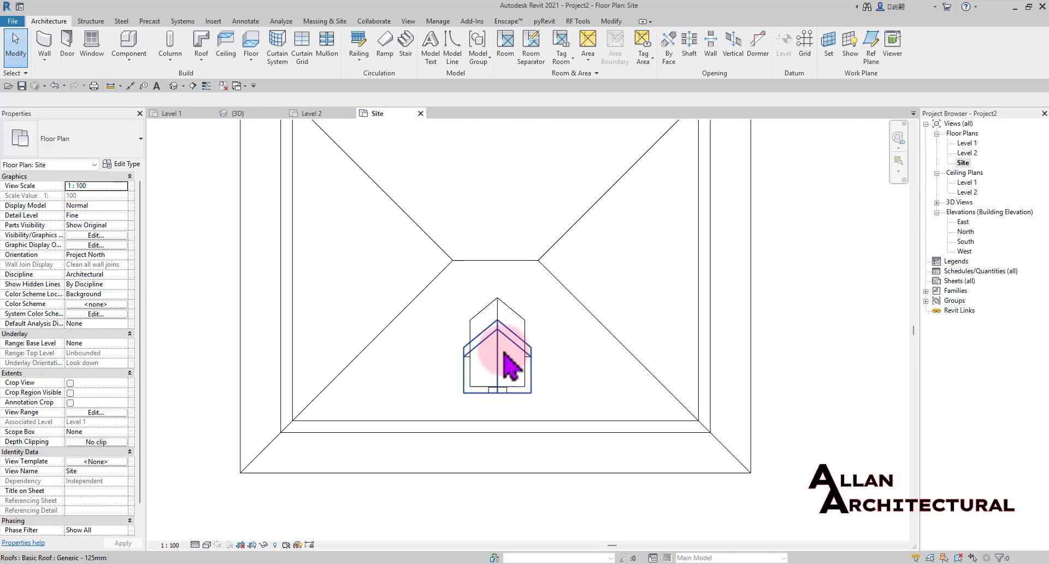
{"action": "middle_click_drag", "start_coordinate": [499, 305], "coordinate": [529, 327]}
{"action": "scroll", "coordinate": [487, 440], "scroll_direction": "up", "scroll_amount": 6}
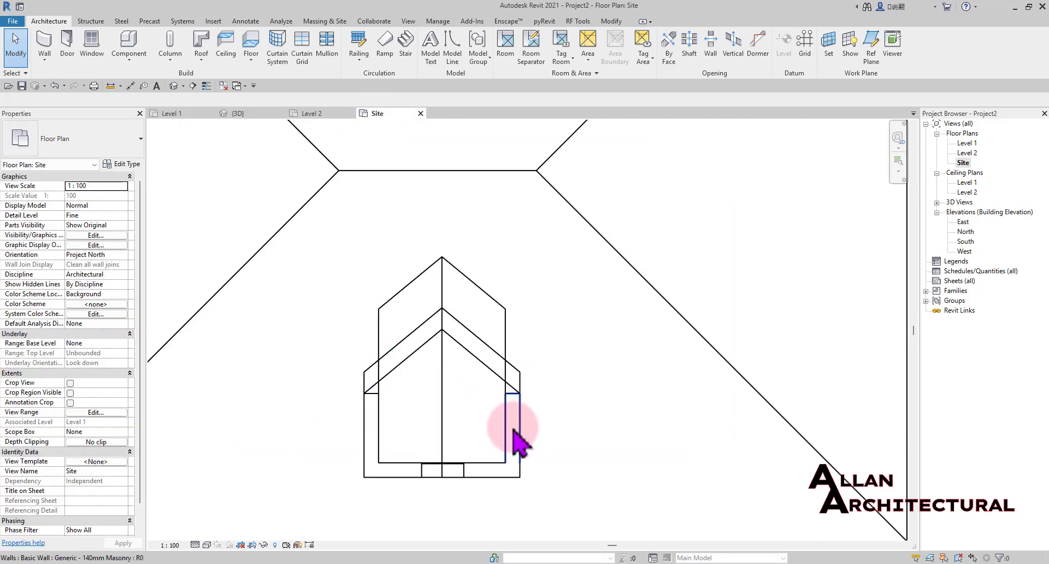
Extend the dormer's right side wall in plan toward the main roof's ridge, beneath the dormer roof
{"action": "left_click", "coordinate": [515, 432]}
{"action": "scroll", "coordinate": [517, 398], "scroll_direction": "up", "scroll_amount": 2}
{"action": "left_click_drag", "start_coordinate": [524, 390], "coordinate": [524, 369]}
{"action": "scroll", "coordinate": [525, 371], "scroll_direction": "up", "scroll_amount": 2}
{"action": "left_click", "coordinate": [596, 346]}
Extend the dormer's left side wall toward the main roof's ridge to a length of about 880 mm
{"action": "scroll", "coordinate": [554, 355], "scroll_direction": "down", "scroll_amount": 4}
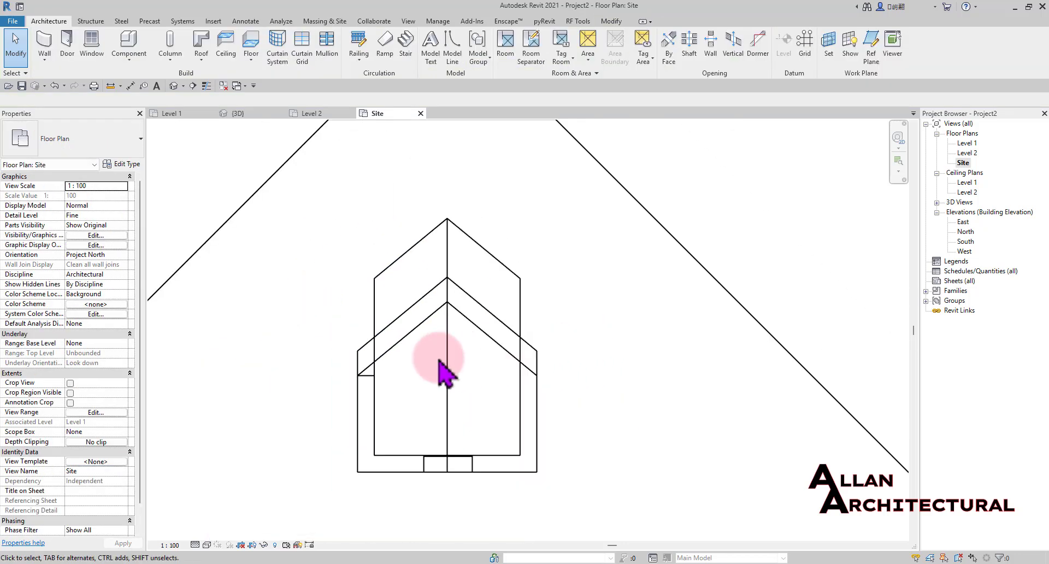
{"action": "scroll", "coordinate": [367, 384], "scroll_direction": "up", "scroll_amount": 3}
{"action": "left_click", "coordinate": [368, 384]}
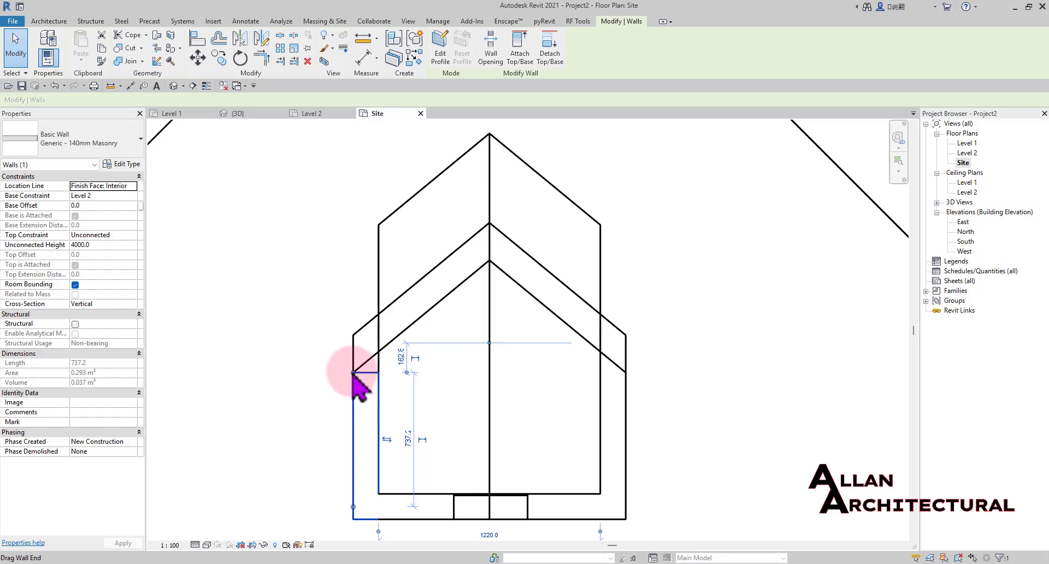
{"action": "left_click_drag", "start_coordinate": [353, 372], "coordinate": [362, 351]}
{"action": "scroll", "coordinate": [356, 363], "scroll_direction": "up", "scroll_amount": 2}
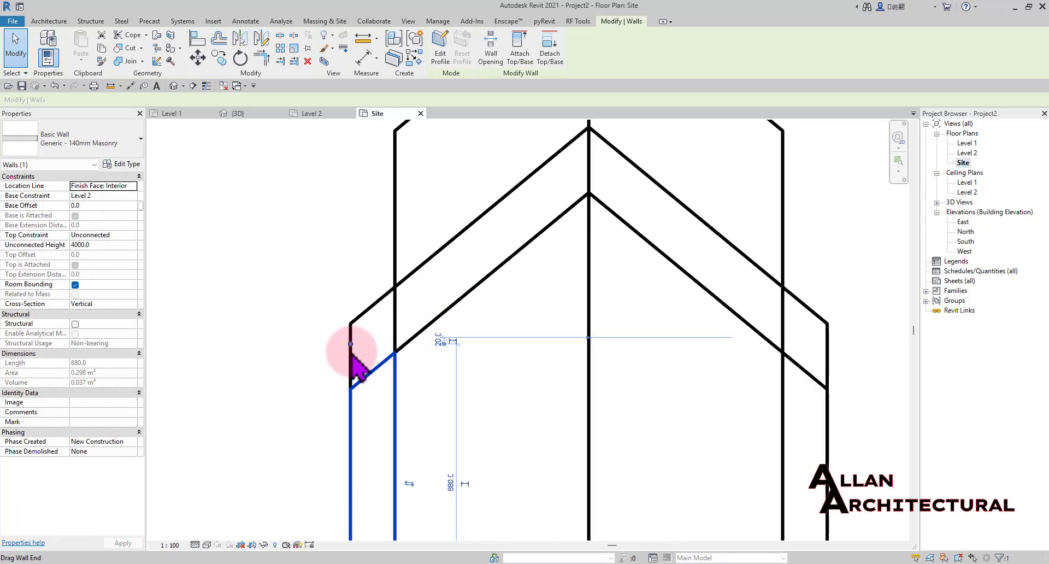
{"action": "scroll", "coordinate": [307, 328], "scroll_direction": "down", "scroll_amount": 3}
{"action": "left_click", "coordinate": [329, 289]}
{"action": "scroll", "coordinate": [383, 284], "scroll_direction": "down", "scroll_amount": 4}
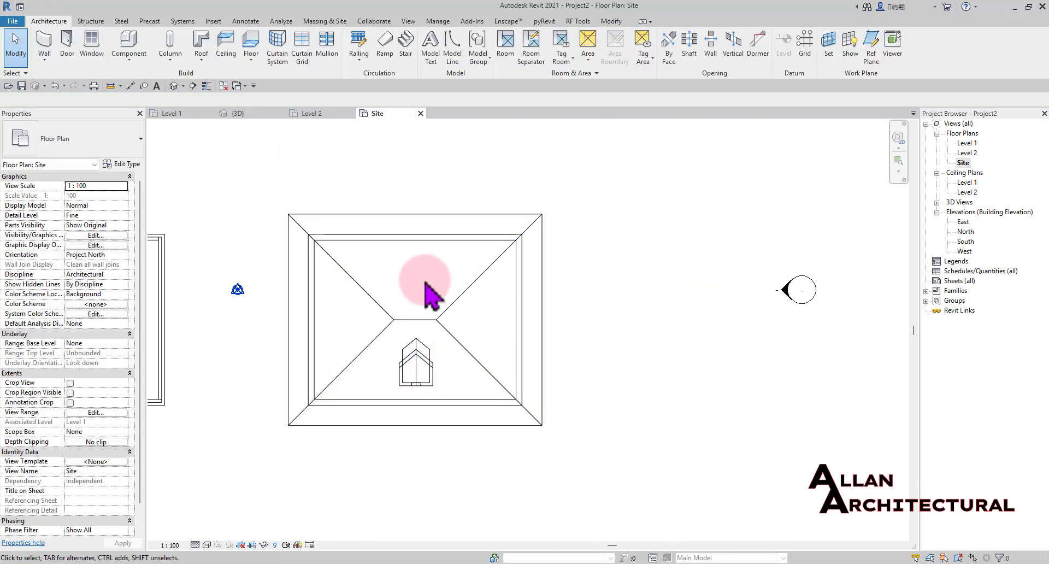
{"action": "scroll", "coordinate": [390, 268], "scroll_direction": "down", "scroll_amount": 2}
{"action": "middle_click_drag", "start_coordinate": [390, 268], "coordinate": [490, 282]}
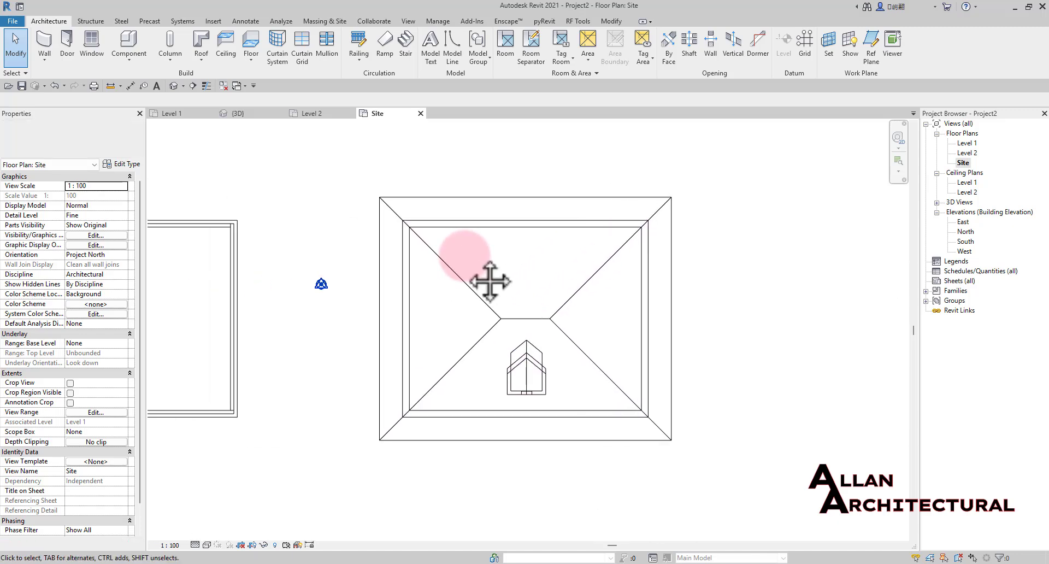
{"action": "scroll", "coordinate": [508, 271], "scroll_direction": "down", "scroll_amount": 2}
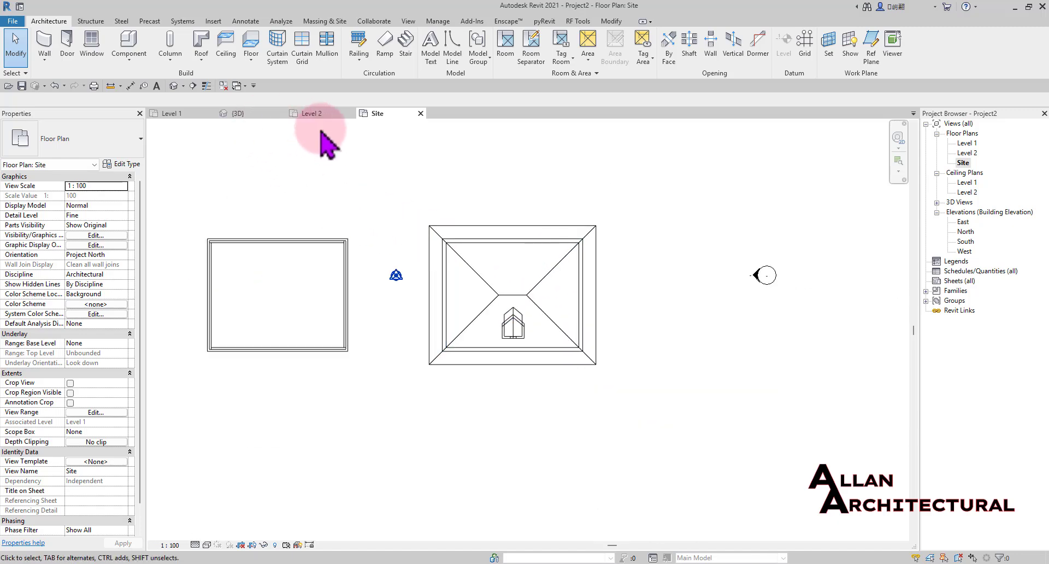
{"action": "scroll", "coordinate": [364, 155], "scroll_direction": "down", "scroll_amount": 1}
{"action": "scroll", "coordinate": [365, 148], "scroll_direction": "down", "scroll_amount": 3}
{"action": "scroll", "coordinate": [461, 172], "scroll_direction": "down", "scroll_amount": 4}
{"action": "middle_click_drag", "start_coordinate": [462, 172], "coordinate": [481, 244]}
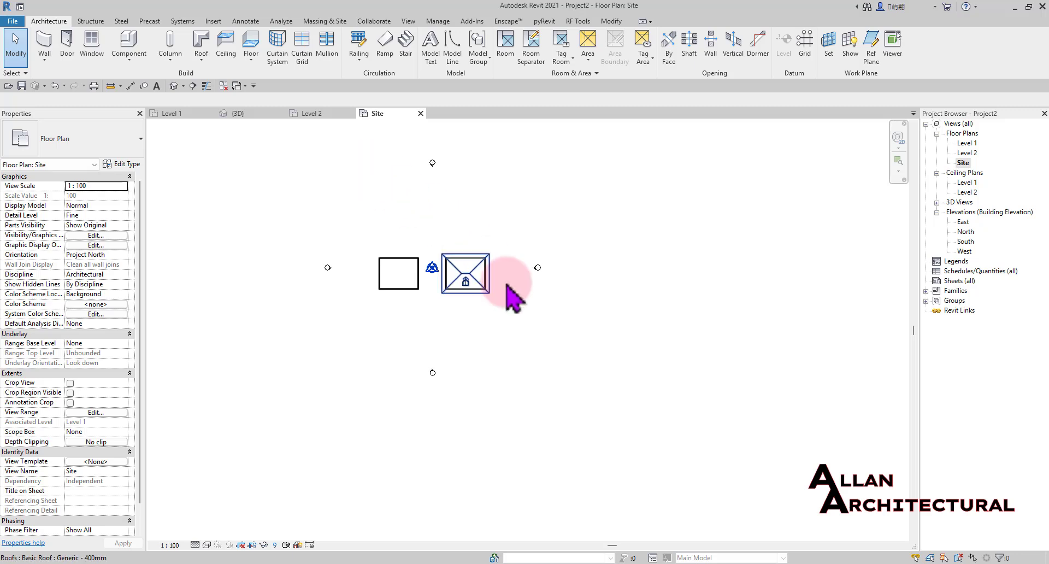
{"action": "scroll", "coordinate": [507, 283], "scroll_direction": "up", "scroll_amount": 6}
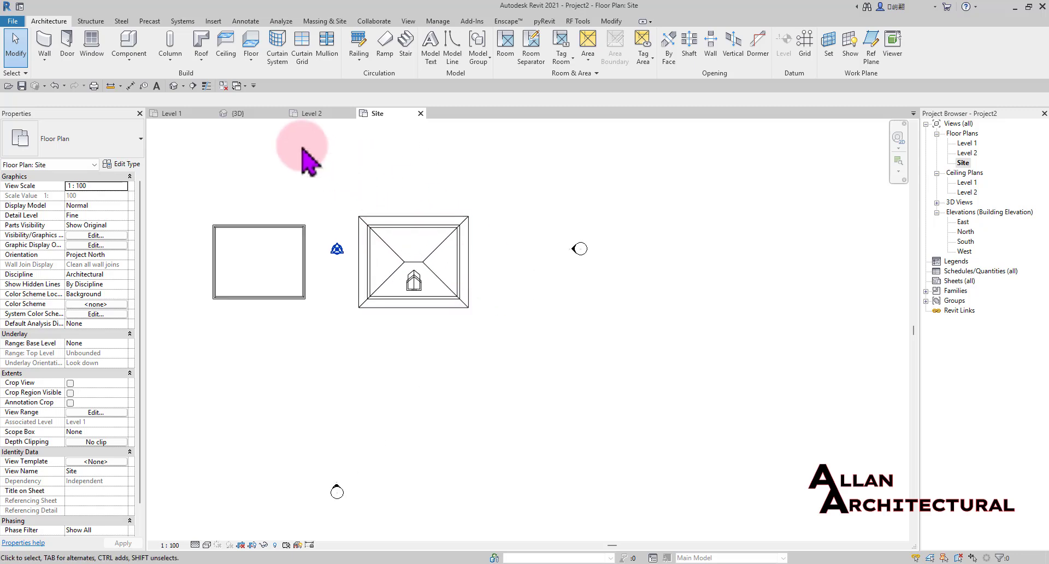
{"action": "left_click", "coordinate": [313, 115]}
{"action": "left_click", "coordinate": [376, 113]}
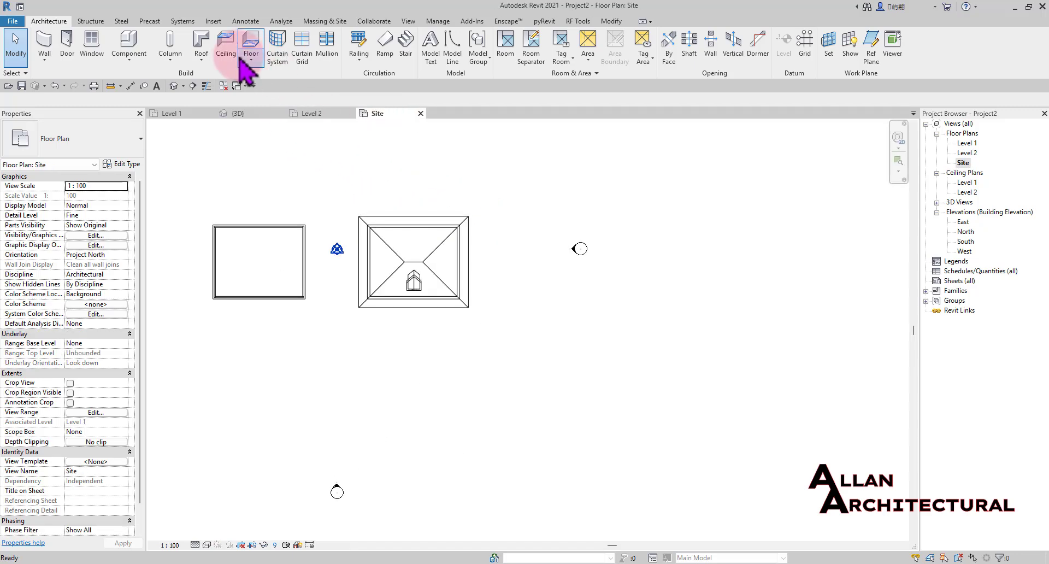
{"action": "left_click", "coordinate": [203, 60]}
{"action": "left_click", "coordinate": [246, 84]}
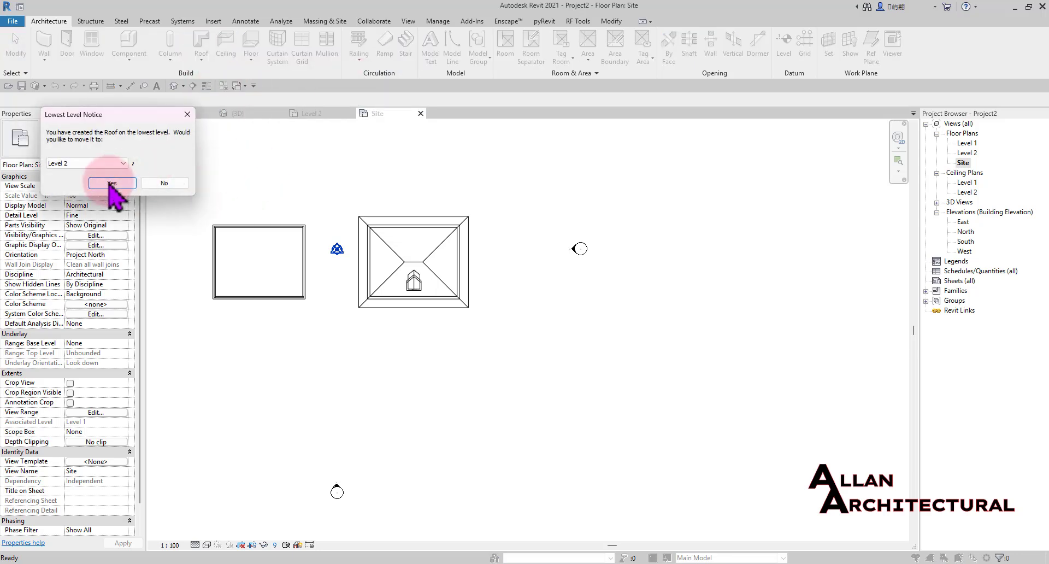
{"action": "left_click", "coordinate": [111, 184]}
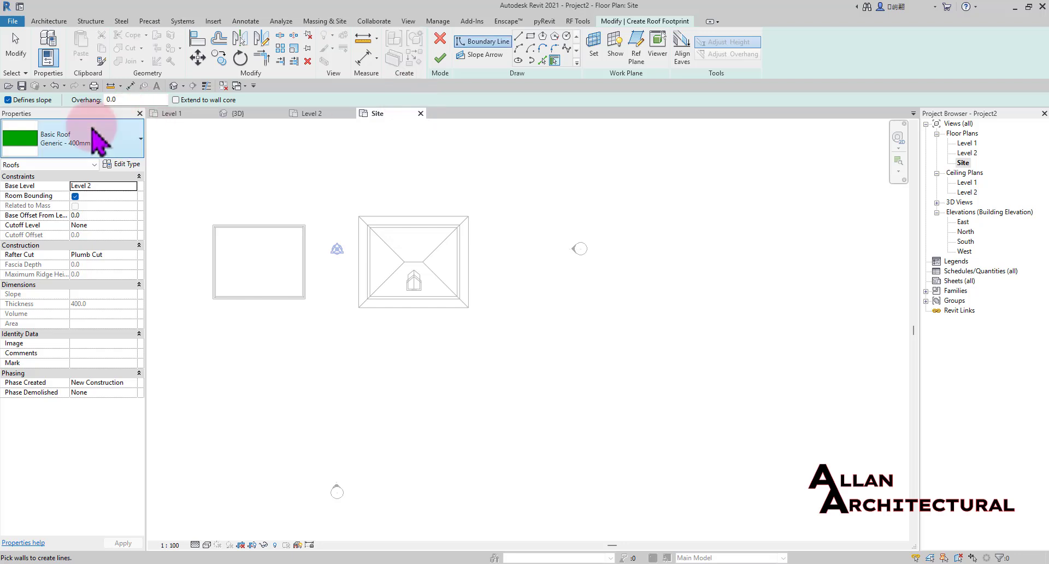
{"action": "left_click", "coordinate": [92, 134]}
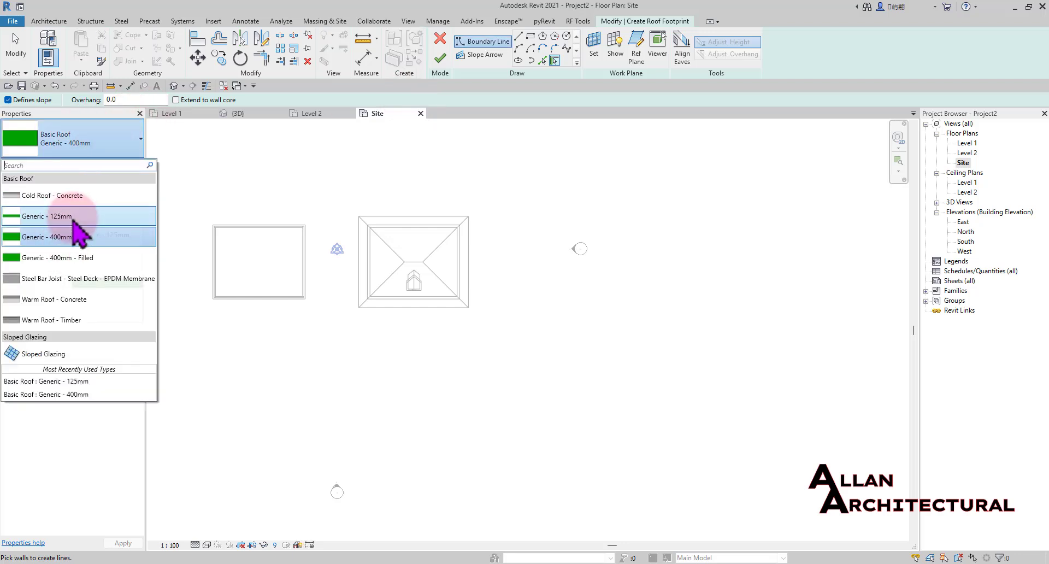
{"action": "left_click", "coordinate": [73, 218]}
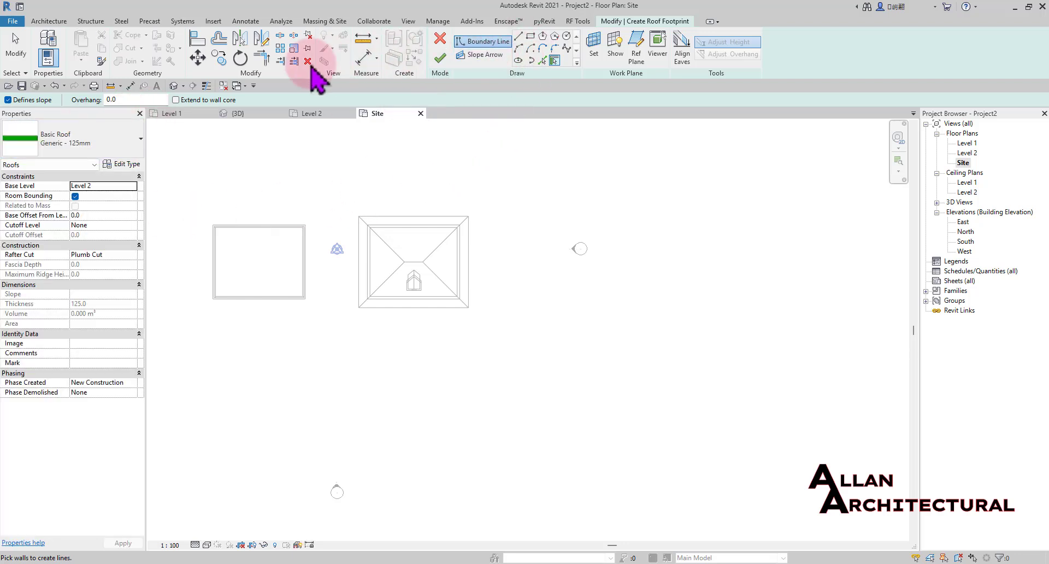
{"action": "left_click", "coordinate": [440, 38]}
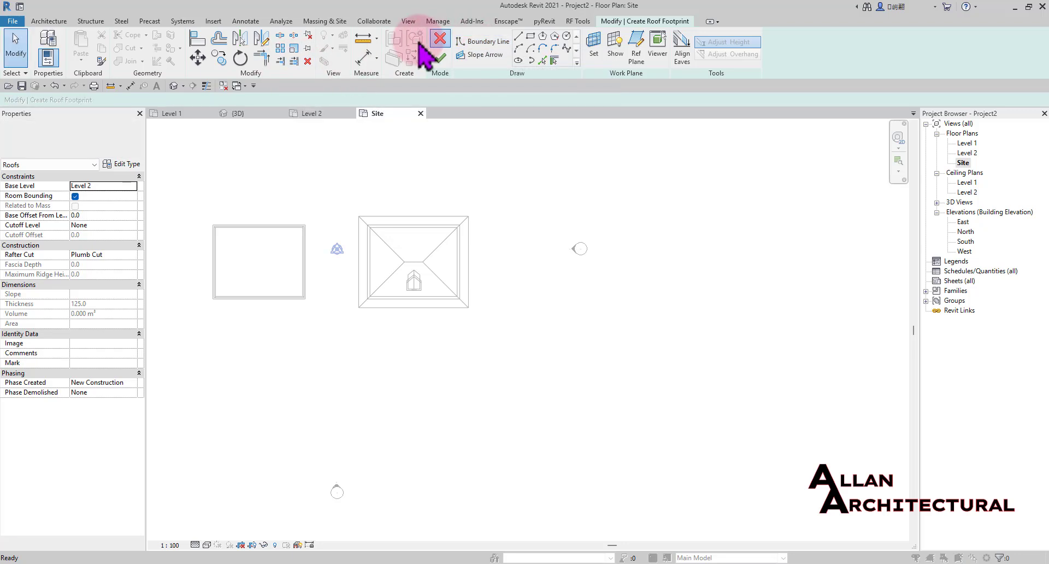
{"action": "left_click", "coordinate": [591, 293]}
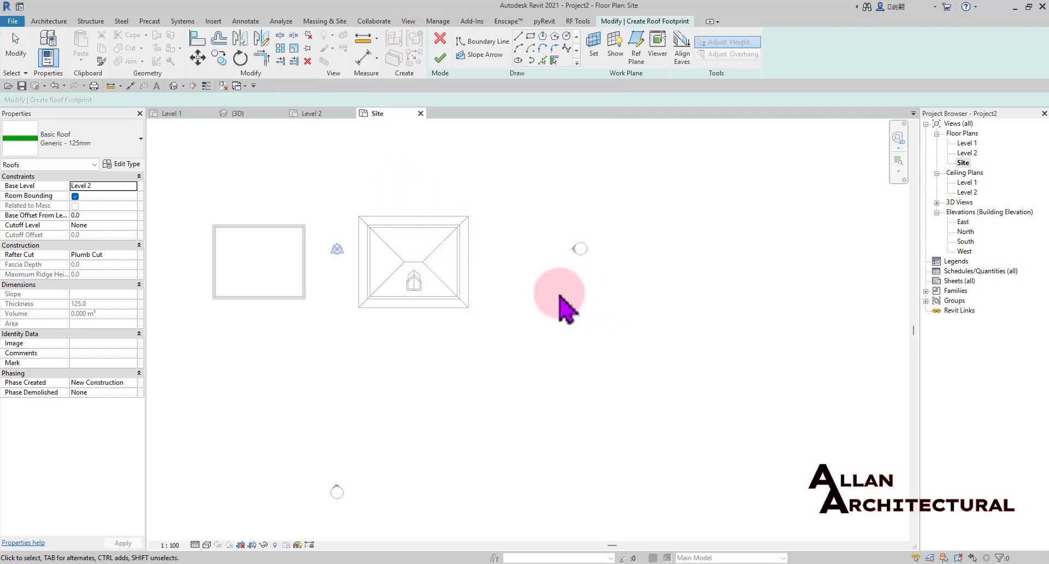
{"action": "left_click", "coordinate": [440, 39]}
{"action": "left_click", "coordinate": [546, 290]}
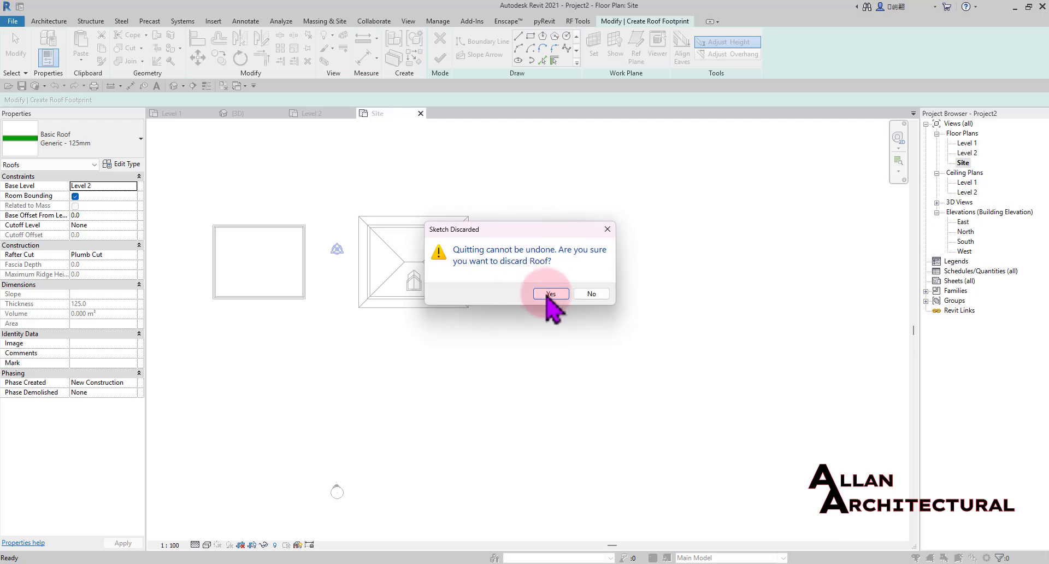
Start a Roof by Extrusion on the main hip roof's rear eave face, with reference level Level 2 and a 2300 offset
{"action": "left_click", "coordinate": [200, 66]}
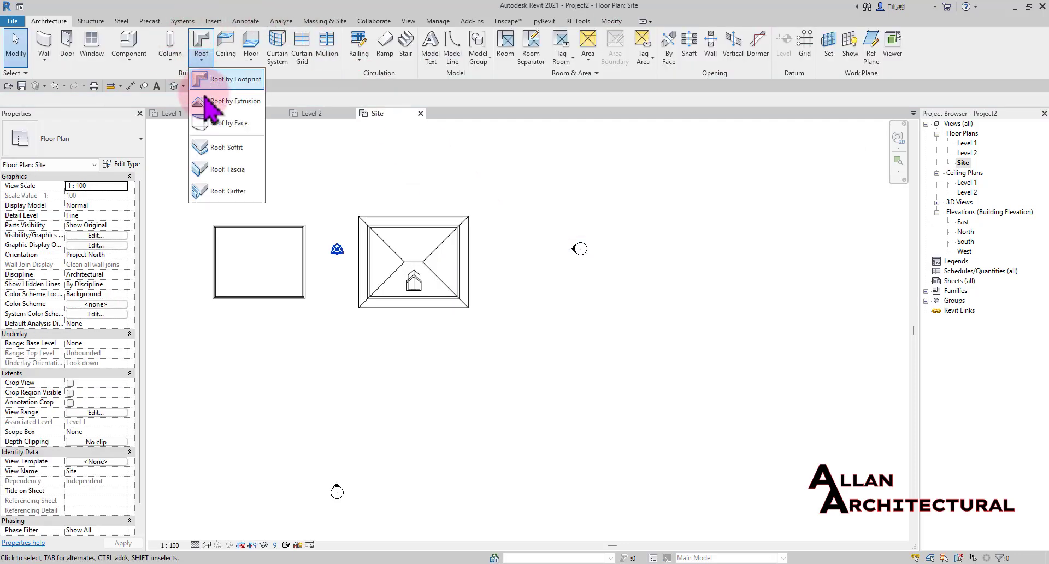
{"action": "left_click", "coordinate": [210, 104]}
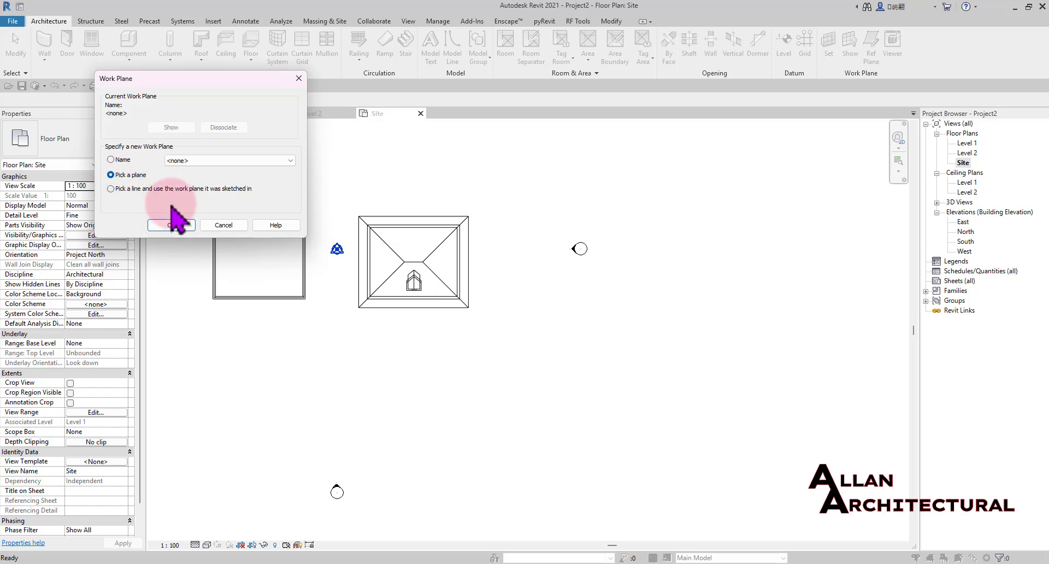
{"action": "left_click", "coordinate": [173, 226]}
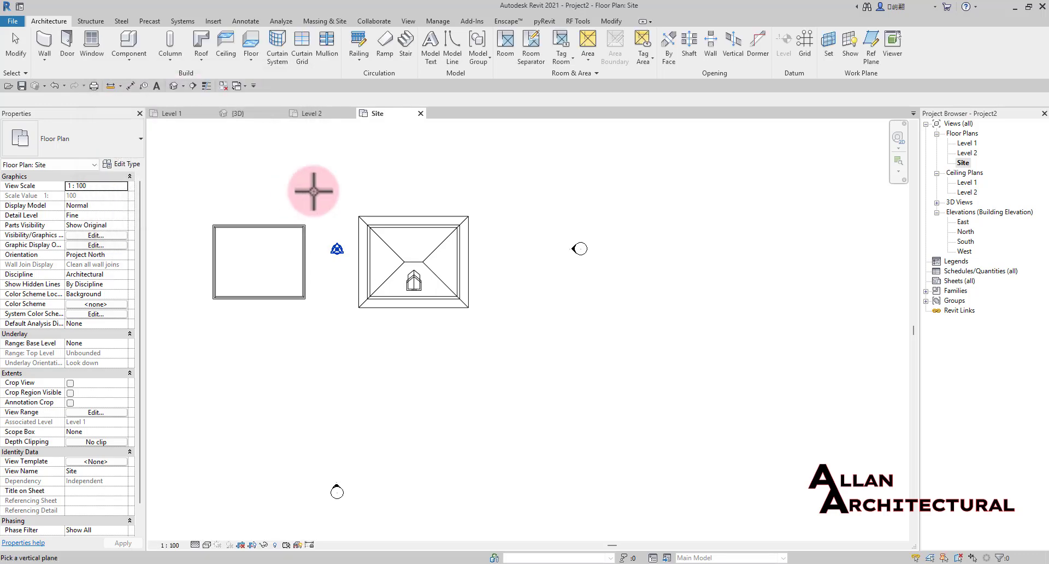
{"action": "left_click", "coordinate": [238, 113]}
{"action": "middle_click_drag", "start_coordinate": [394, 230], "coordinate": [437, 296], "text": "shift"}
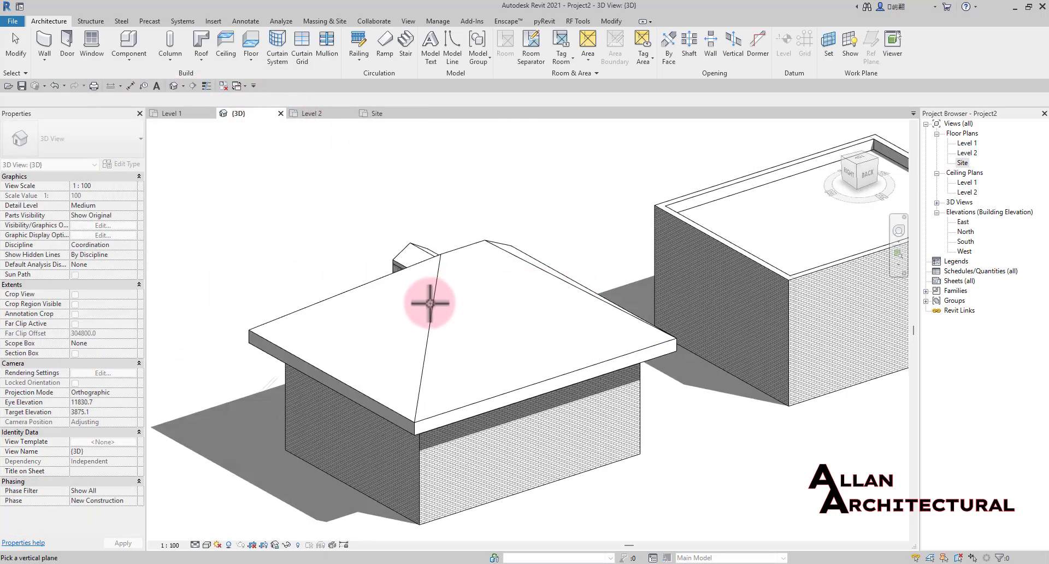
{"action": "scroll", "coordinate": [414, 411], "scroll_direction": "up", "scroll_amount": 4}
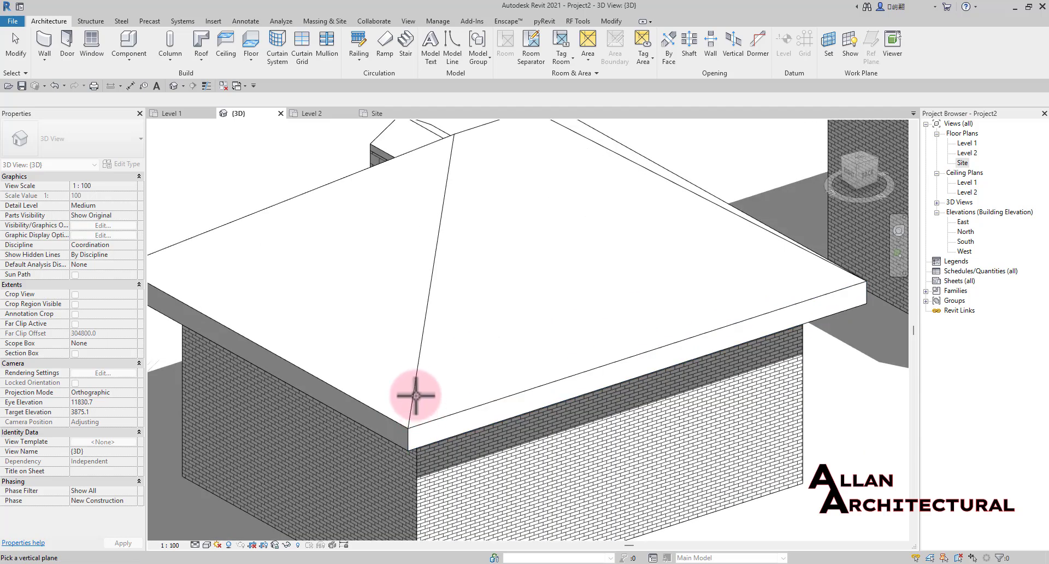
{"action": "scroll", "coordinate": [418, 365], "scroll_direction": "down", "scroll_amount": 3}
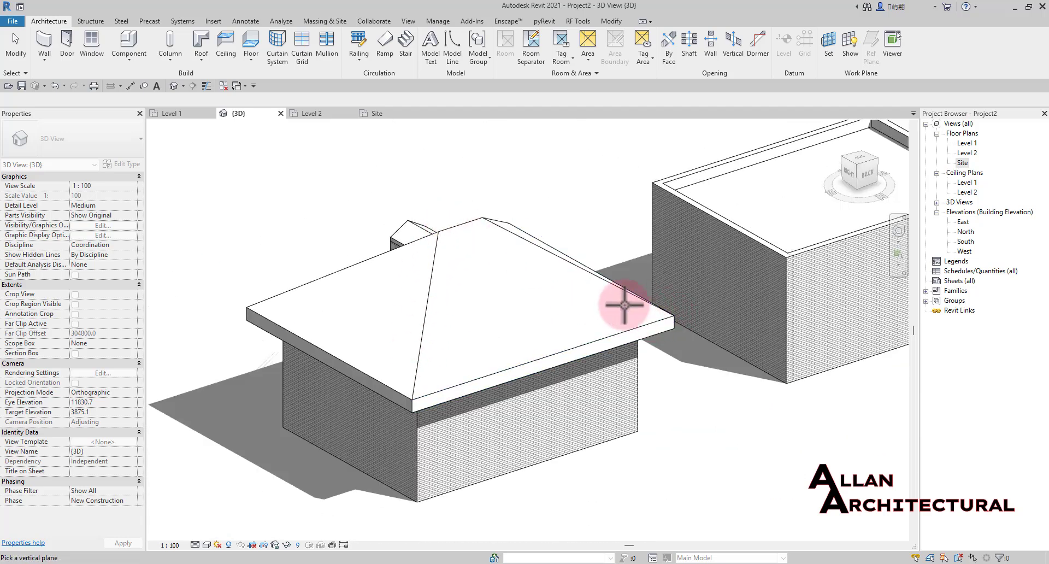
{"action": "scroll", "coordinate": [415, 457], "scroll_direction": "up", "scroll_amount": 3}
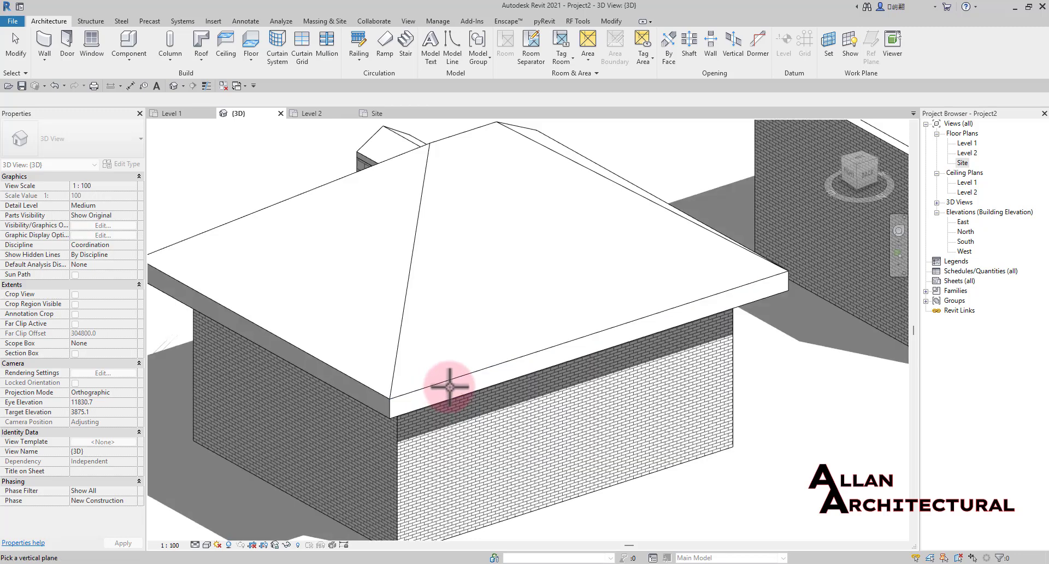
{"action": "left_click", "coordinate": [454, 382]}
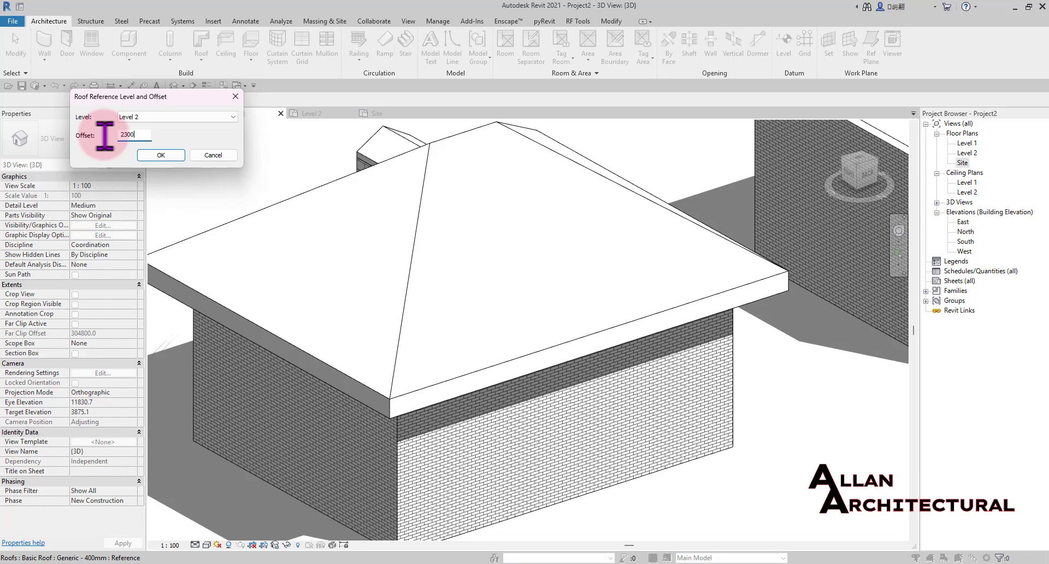
{"action": "left_click", "coordinate": [161, 155]}
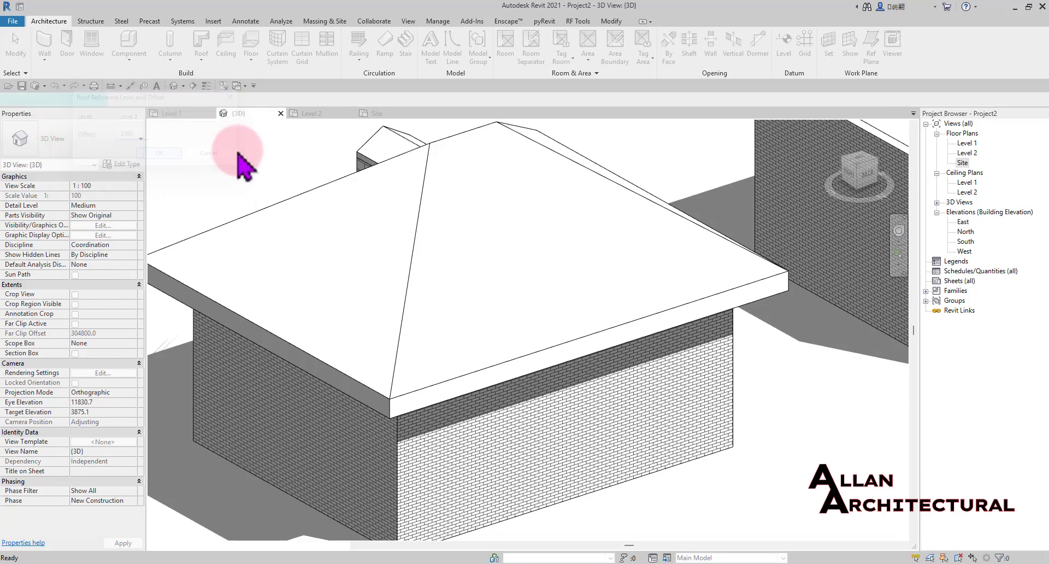
Open the North elevation at the hip-roofed building for sketching the extrusion roof profile
{"action": "scroll", "coordinate": [328, 169], "scroll_direction": "down", "scroll_amount": 5}
{"action": "mouse_move", "coordinate": [474, 305]}
{"action": "middle_mouse_down"}
{"action": "mouse_move", "coordinate": [500, 330]}
{"action": "mouse_move", "coordinate": [488, 445]}
{"action": "middle_mouse_up"}
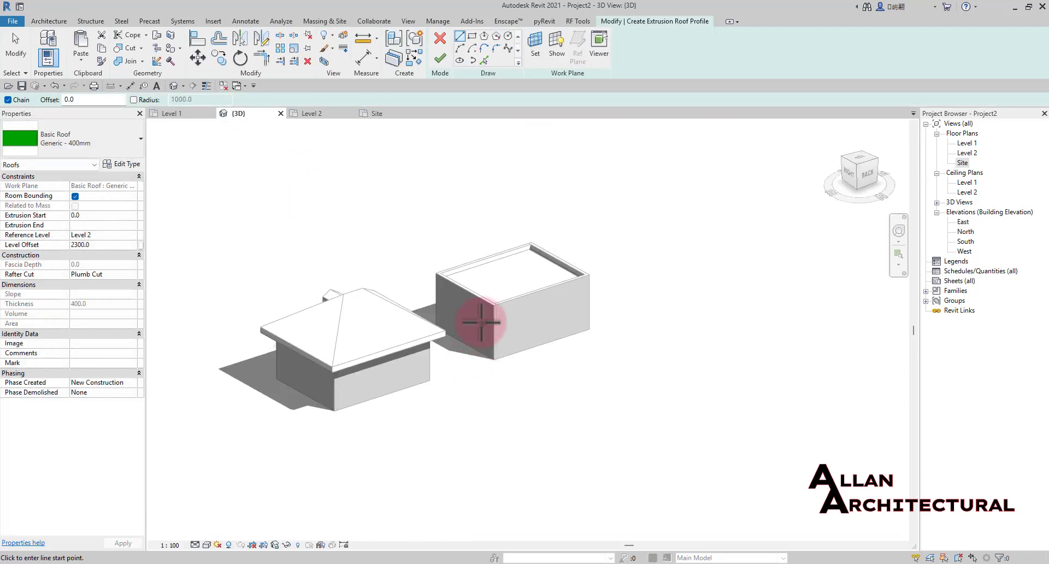
{"action": "double_click", "coordinate": [966, 234]}
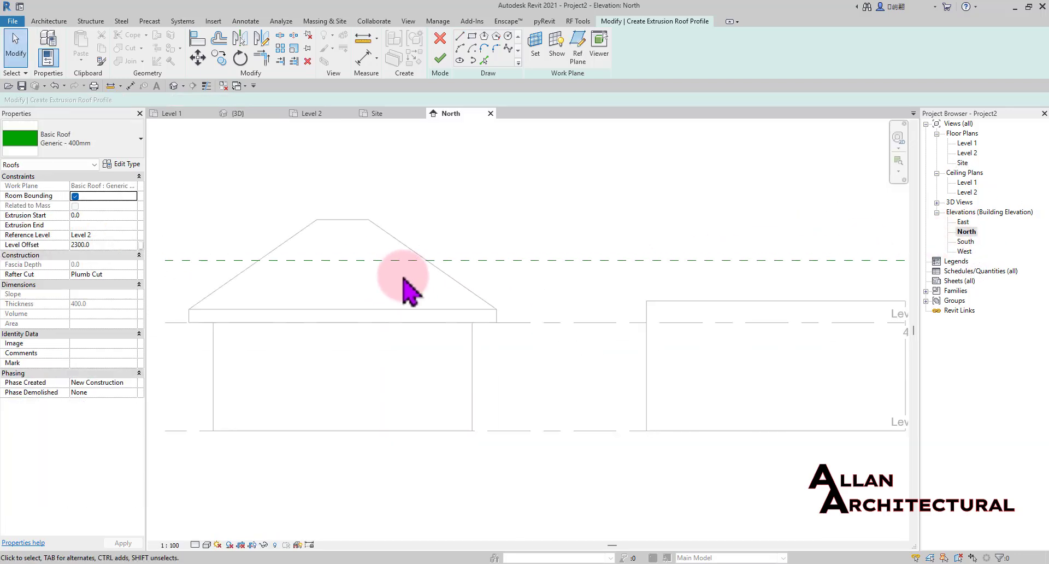
{"action": "scroll", "coordinate": [345, 276], "scroll_direction": "down", "scroll_amount": 2}
{"action": "middle_click_drag", "start_coordinate": [328, 276], "coordinate": [400, 274]}
{"action": "scroll", "coordinate": [413, 255], "scroll_direction": "up", "scroll_amount": 1}
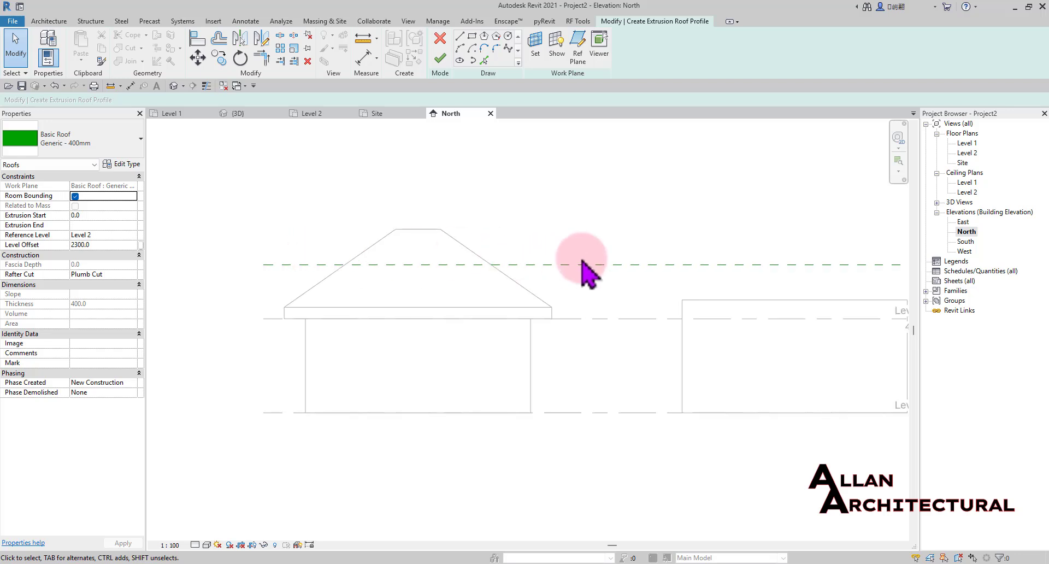
{"action": "scroll", "coordinate": [477, 249], "scroll_direction": "down", "scroll_amount": 1}
Sketch a semicircular arc profile of about 750 mm radius on the reference line within the hip roof and finish the extrusion roof
{"action": "left_click", "coordinate": [469, 49]}
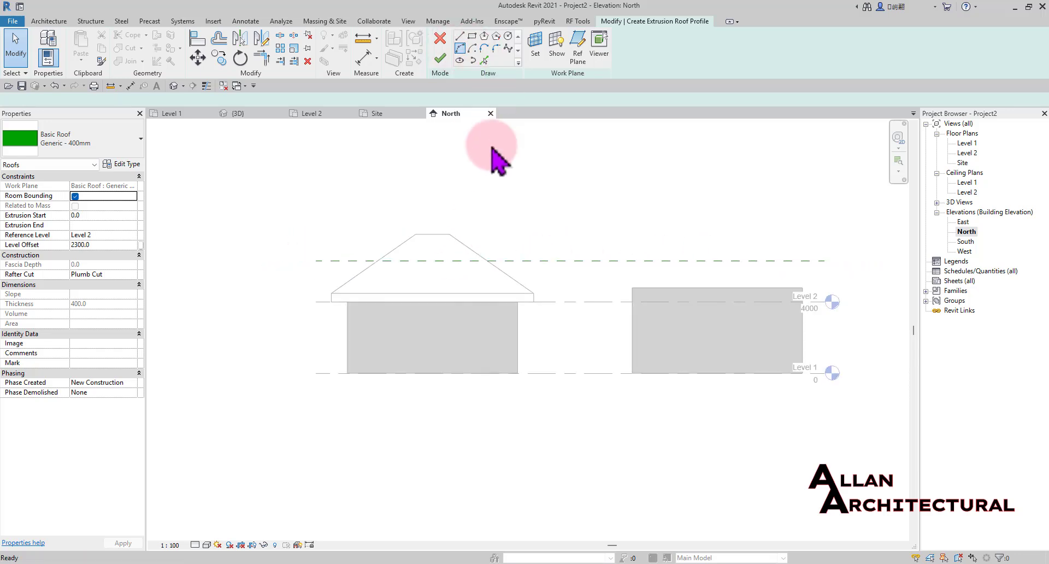
{"action": "scroll", "coordinate": [460, 219], "scroll_direction": "up", "scroll_amount": 2}
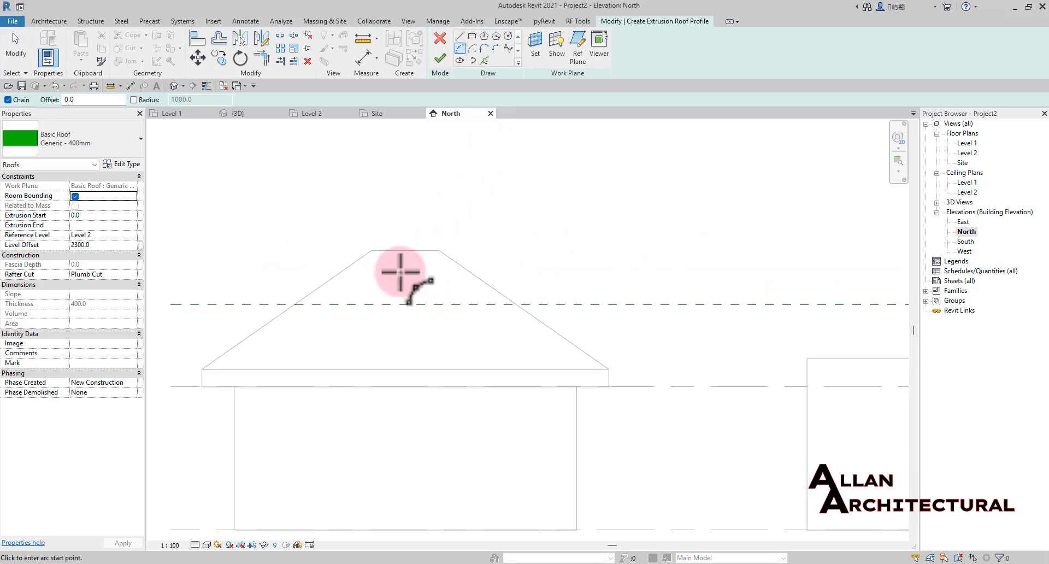
{"action": "left_click", "coordinate": [376, 304]}
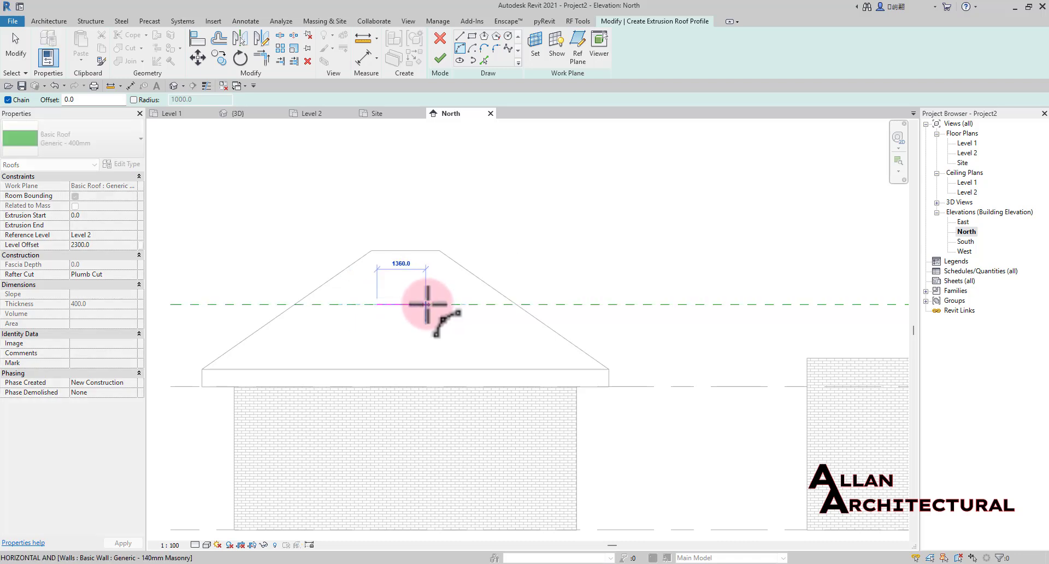
{"action": "scroll", "coordinate": [426, 296], "scroll_direction": "up", "scroll_amount": 1}
{"action": "left_click", "coordinate": [411, 277]}
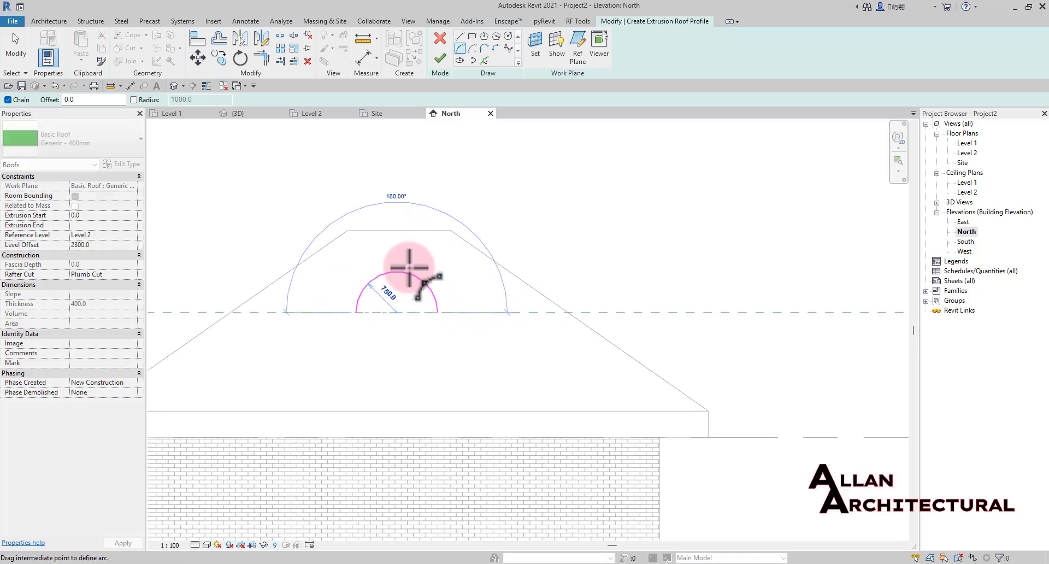
{"action": "scroll", "coordinate": [416, 276], "scroll_direction": "up", "scroll_amount": 2}
{"action": "scroll", "coordinate": [453, 173], "scroll_direction": "down", "scroll_amount": 2}
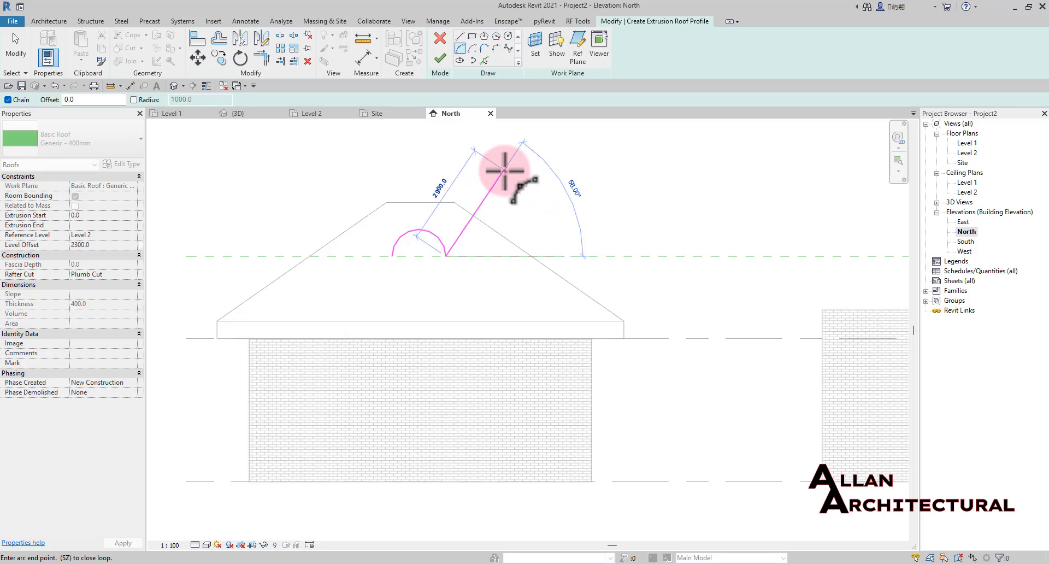
{"action": "key", "text": "Escape"}
{"action": "left_click", "coordinate": [436, 59]}
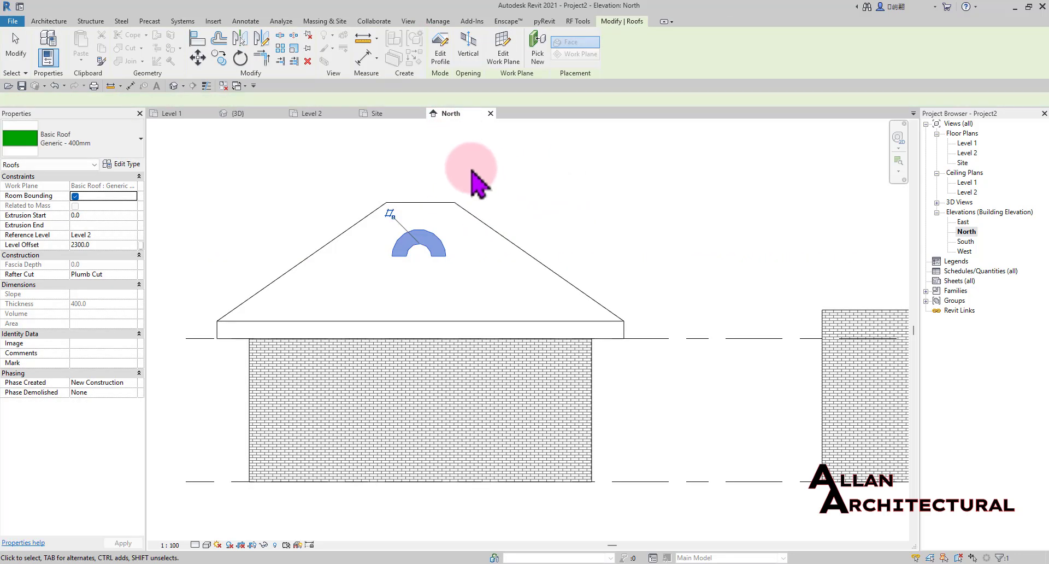
Change the arched extrusion roof's type to Generic - 125mm
{"action": "scroll", "coordinate": [433, 204], "scroll_direction": "down", "scroll_amount": 2}
{"action": "scroll", "coordinate": [363, 206], "scroll_direction": "up", "scroll_amount": 2}
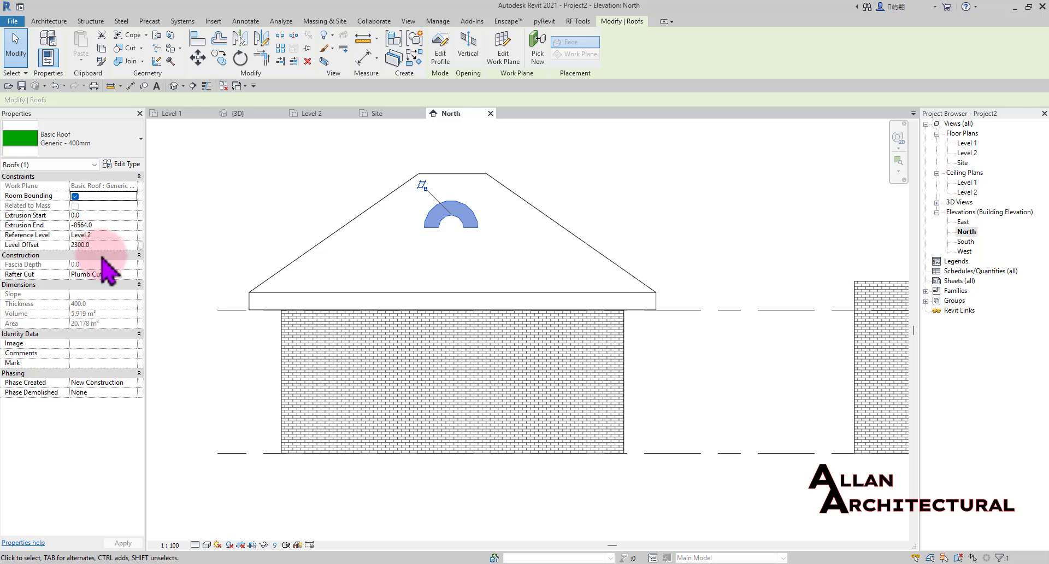
{"action": "left_click", "coordinate": [114, 146]}
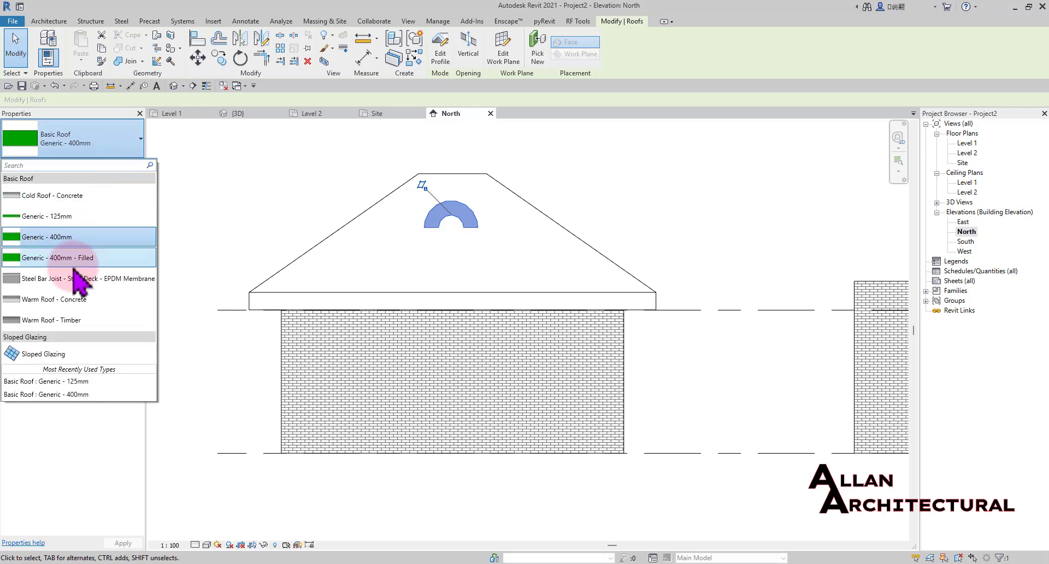
{"action": "left_click", "coordinate": [75, 216]}
{"action": "left_click", "coordinate": [230, 215]}
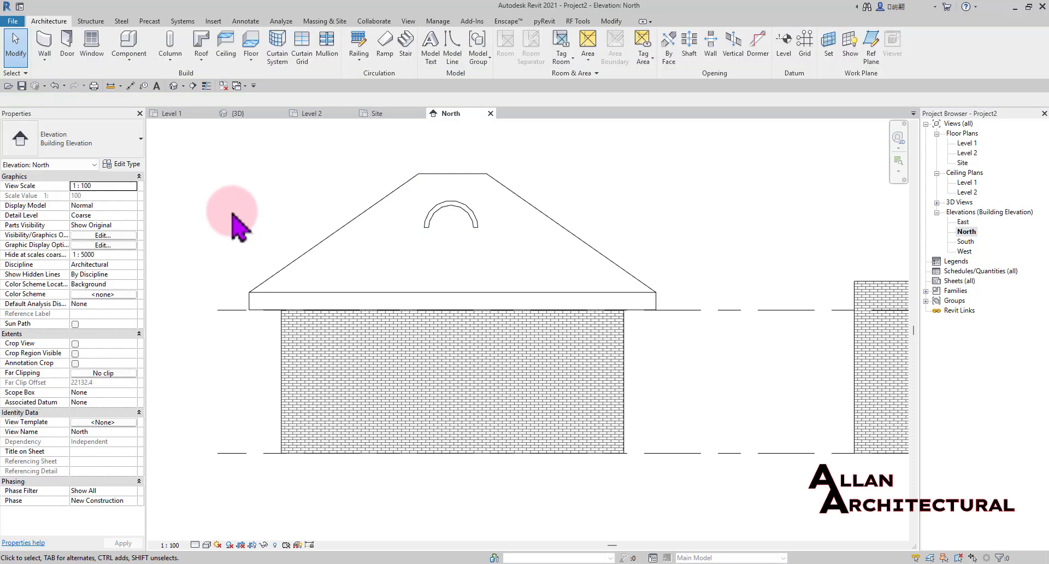
Return to the 3D view showing the arched roof on the hip-roofed building
{"action": "scroll", "coordinate": [229, 229], "scroll_direction": "down", "scroll_amount": 3}
{"action": "middle_click_drag", "start_coordinate": [229, 230], "coordinate": [281, 286]}
{"action": "left_click", "coordinate": [238, 113]}
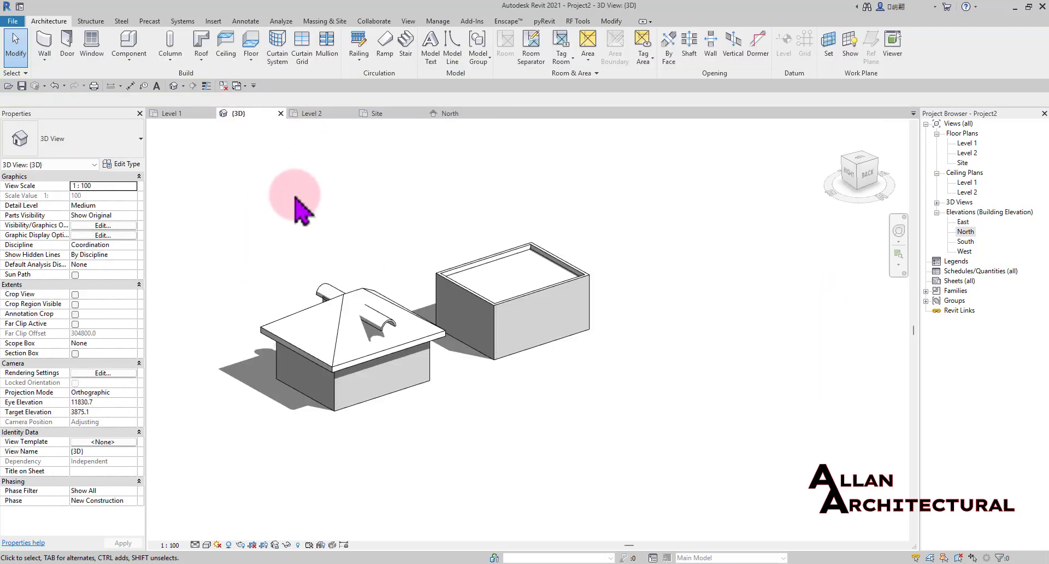
Shorten the inner end of the arched extrusion roof to an Extrusion End of -3315.1 within the hip roof
{"action": "middle_click_drag", "start_coordinate": [297, 204], "coordinate": [390, 311], "text": "shift"}
{"action": "left_click", "coordinate": [393, 311]}
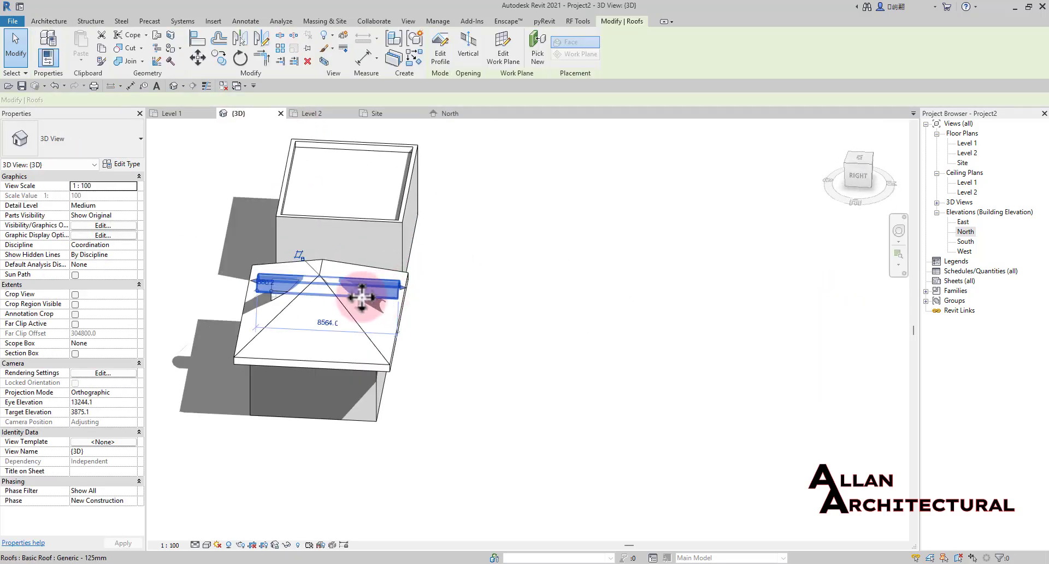
{"action": "scroll", "coordinate": [328, 295], "scroll_direction": "up", "scroll_amount": 2}
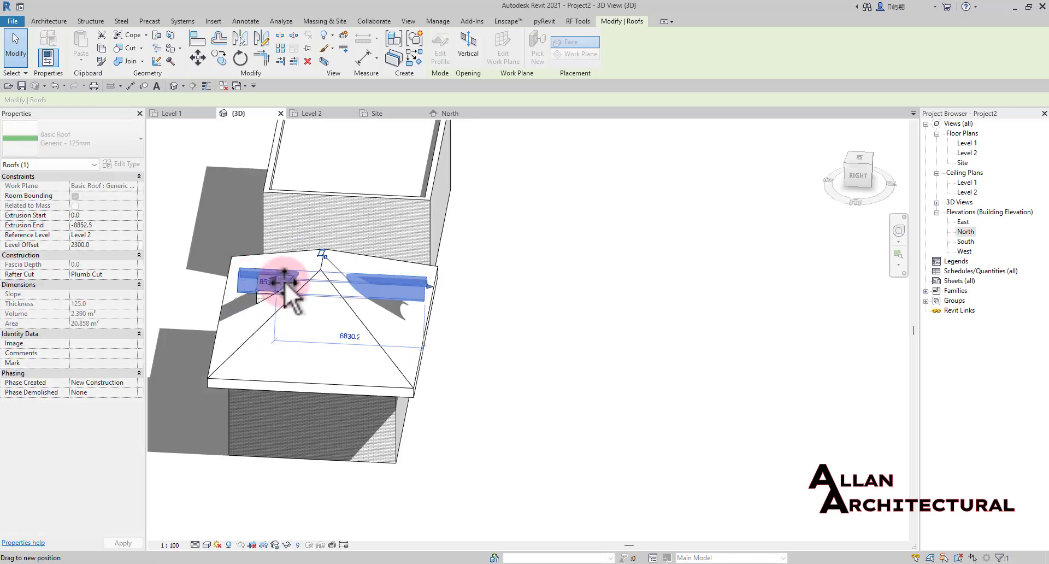
{"action": "left_click_drag", "start_coordinate": [350, 290], "coordinate": [349, 290]}
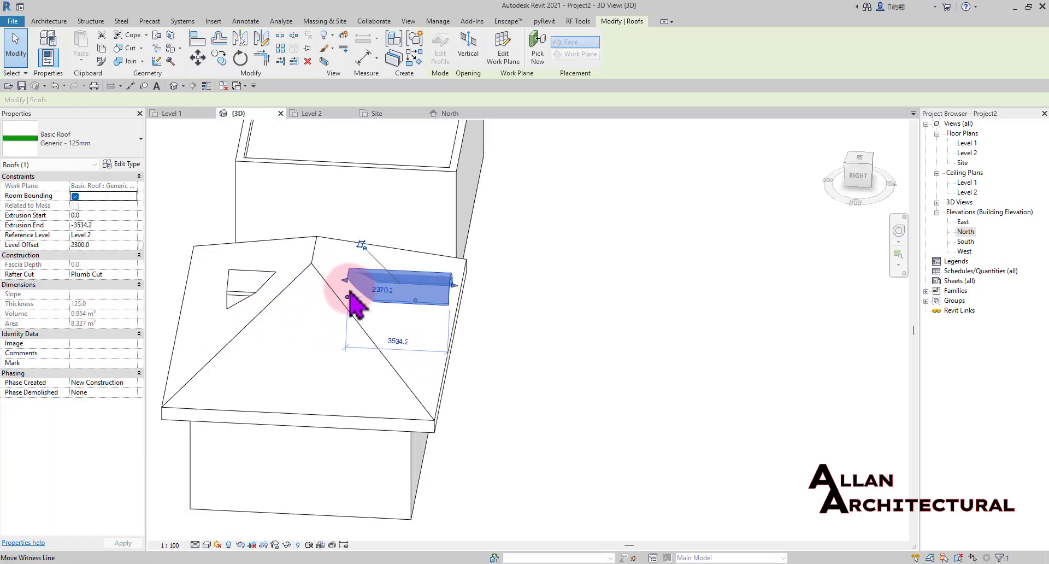
{"action": "scroll", "coordinate": [349, 289], "scroll_direction": "up", "scroll_amount": 3}
{"action": "left_click", "coordinate": [702, 263]}
{"action": "scroll", "coordinate": [373, 276], "scroll_direction": "up", "scroll_amount": 1}
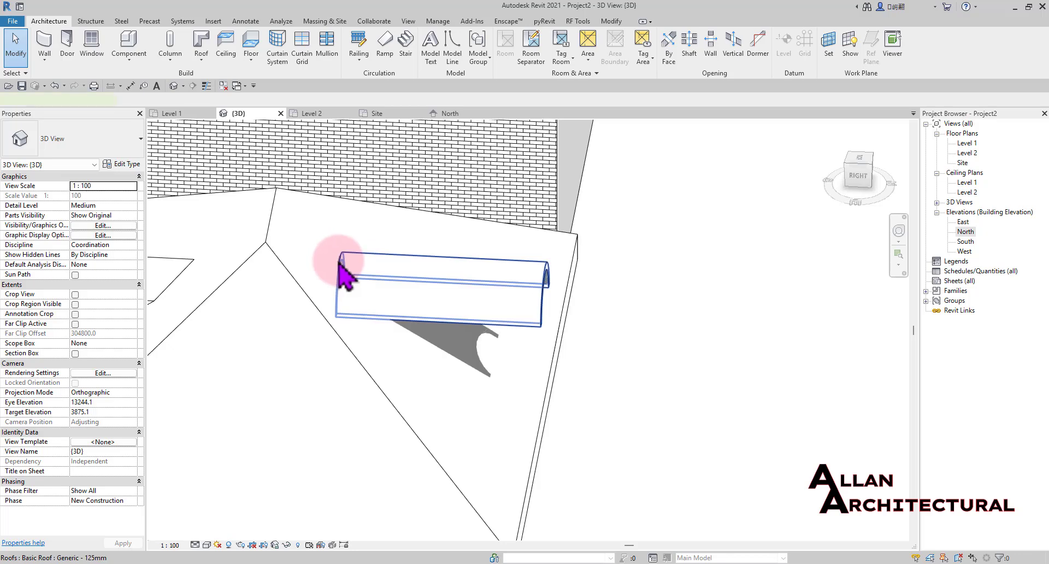
{"action": "left_click", "coordinate": [345, 269]}
{"action": "left_click", "coordinate": [506, 287]}
{"action": "left_click", "coordinate": [664, 278]}
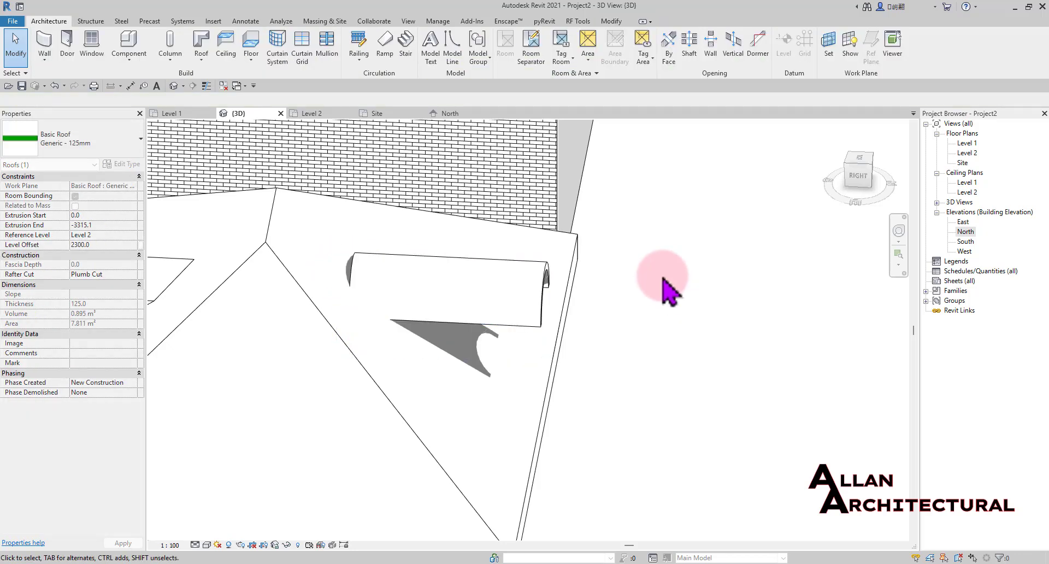
Join the inner end of the arched roof to the adjacent hip roof slope with Join/Unjoin Roof
{"action": "scroll", "coordinate": [663, 278], "scroll_direction": "down", "scroll_amount": 3}
{"action": "middle_click_drag", "start_coordinate": [704, 323], "coordinate": [663, 264], "text": "shift"}
{"action": "scroll", "coordinate": [579, 295], "scroll_direction": "up", "scroll_amount": 2}
{"action": "scroll", "coordinate": [573, 291], "scroll_direction": "up", "scroll_amount": 2}
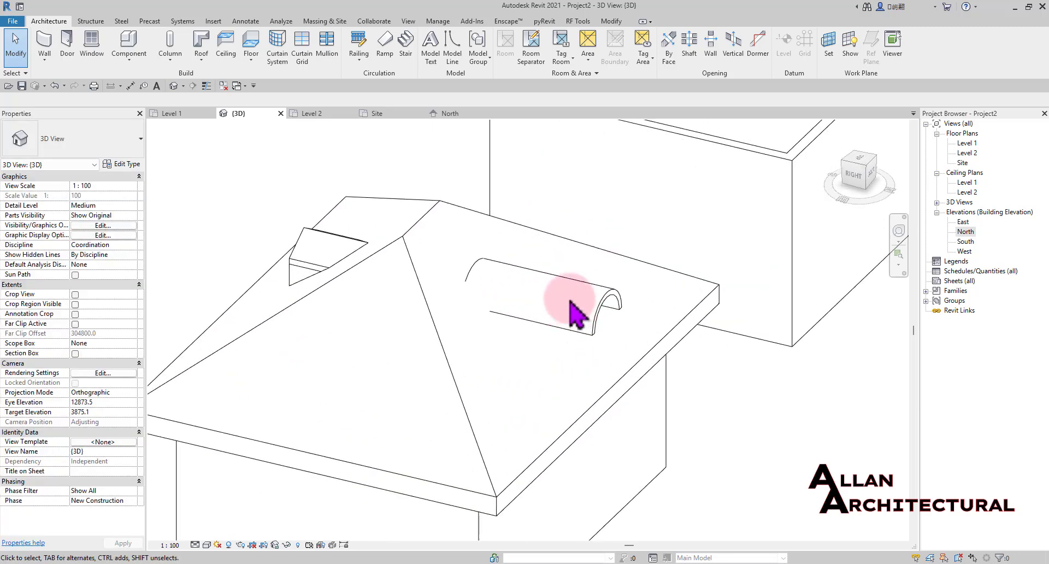
{"action": "middle_click_drag", "start_coordinate": [600, 277], "coordinate": [541, 260]}
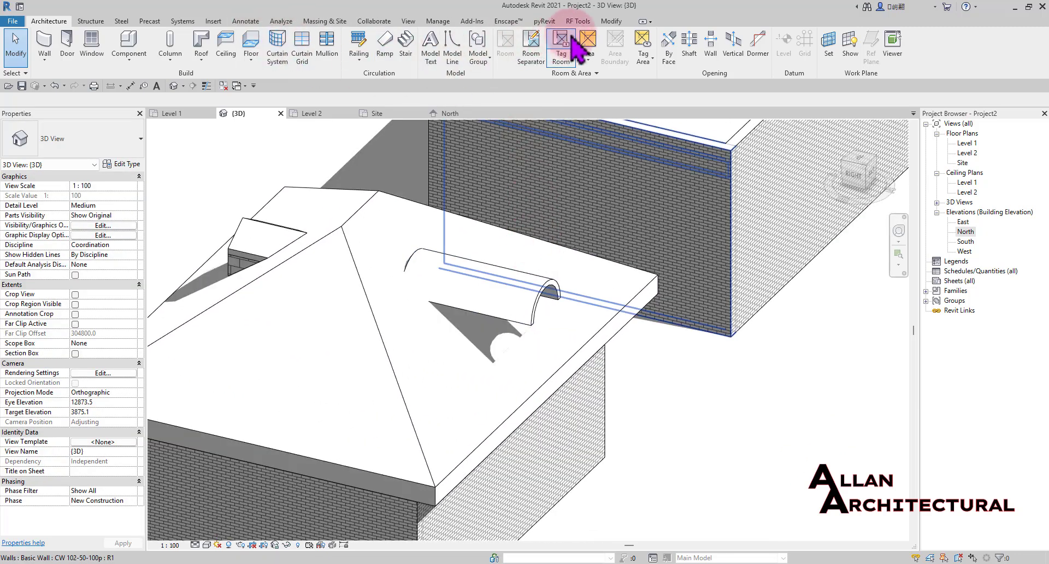
{"action": "left_click", "coordinate": [611, 21]}
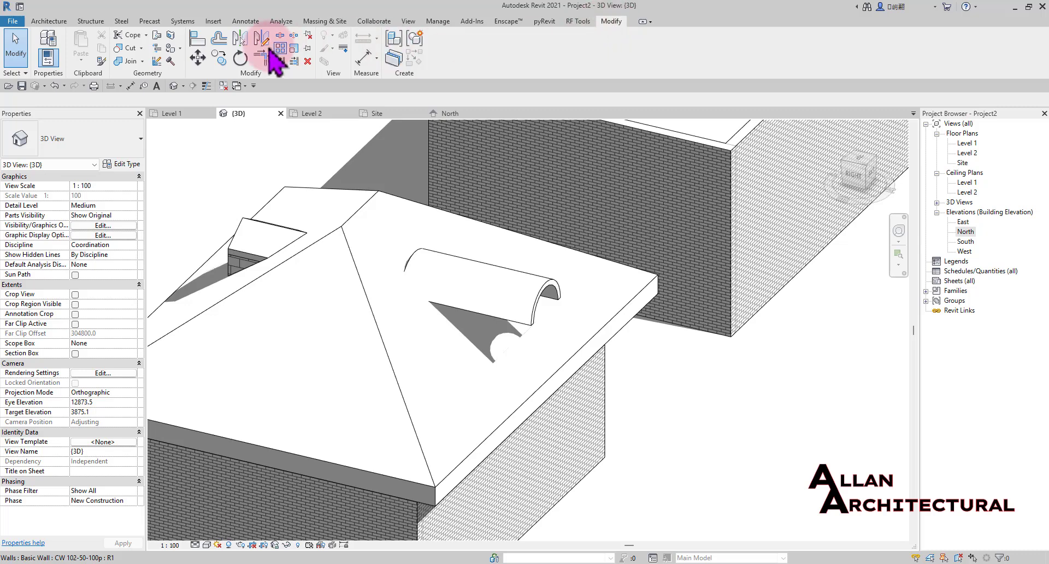
{"action": "left_click", "coordinate": [171, 48]}
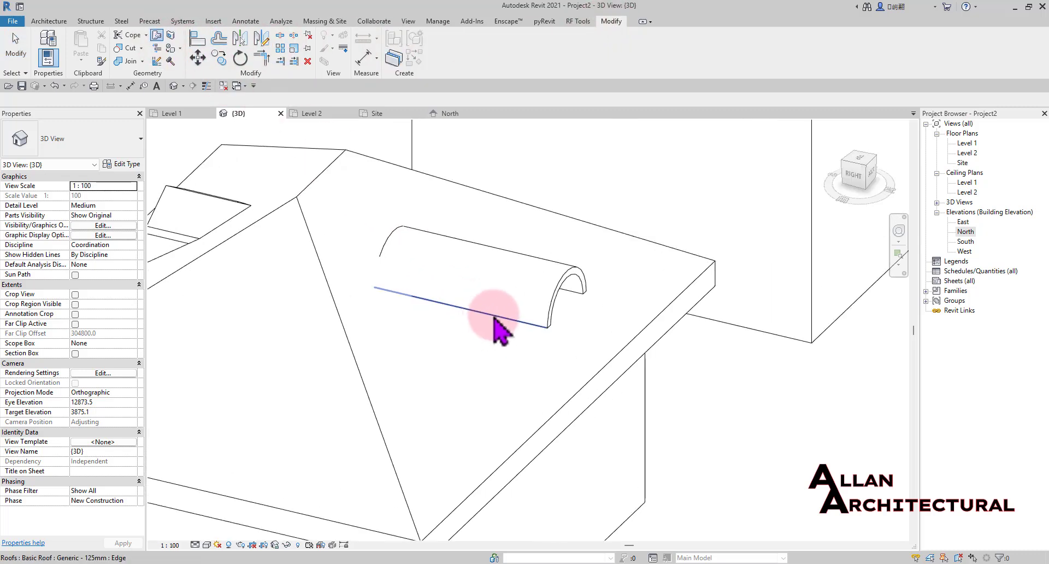
{"action": "scroll", "coordinate": [385, 254], "scroll_direction": "up", "scroll_amount": 3}
{"action": "middle_click_drag", "start_coordinate": [386, 255], "coordinate": [395, 332], "text": "shift"}
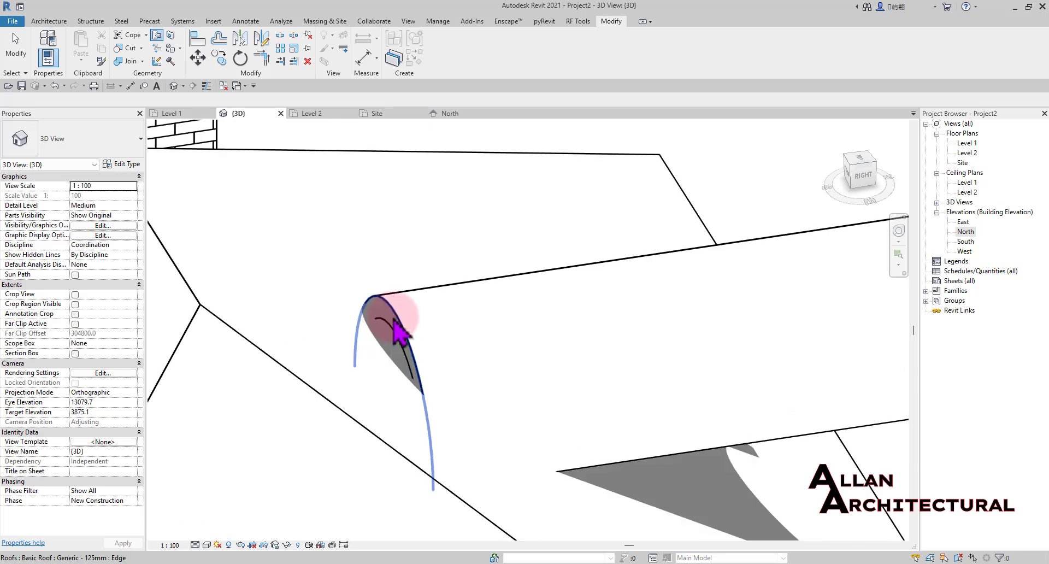
{"action": "left_click", "coordinate": [398, 331]}
{"action": "left_click", "coordinate": [288, 385]}
{"action": "scroll", "coordinate": [219, 311], "scroll_direction": "down", "scroll_amount": 5}
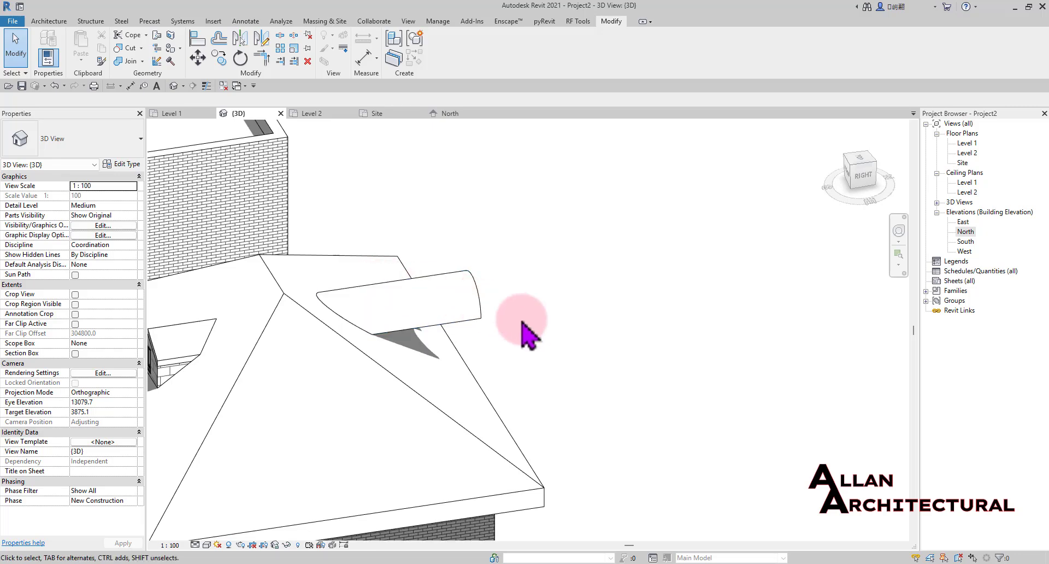
Pull the open front end of the arched roof back to an Extrusion Start of -839.1
{"action": "scroll", "coordinate": [582, 342], "scroll_direction": "down", "scroll_amount": 3}
{"action": "middle_click_drag", "start_coordinate": [581, 341], "coordinate": [495, 344], "text": "shift"}
{"action": "scroll", "coordinate": [493, 355], "scroll_direction": "up", "scroll_amount": 4}
{"action": "left_click", "coordinate": [484, 334]}
{"action": "scroll", "coordinate": [493, 320], "scroll_direction": "up", "scroll_amount": 2}
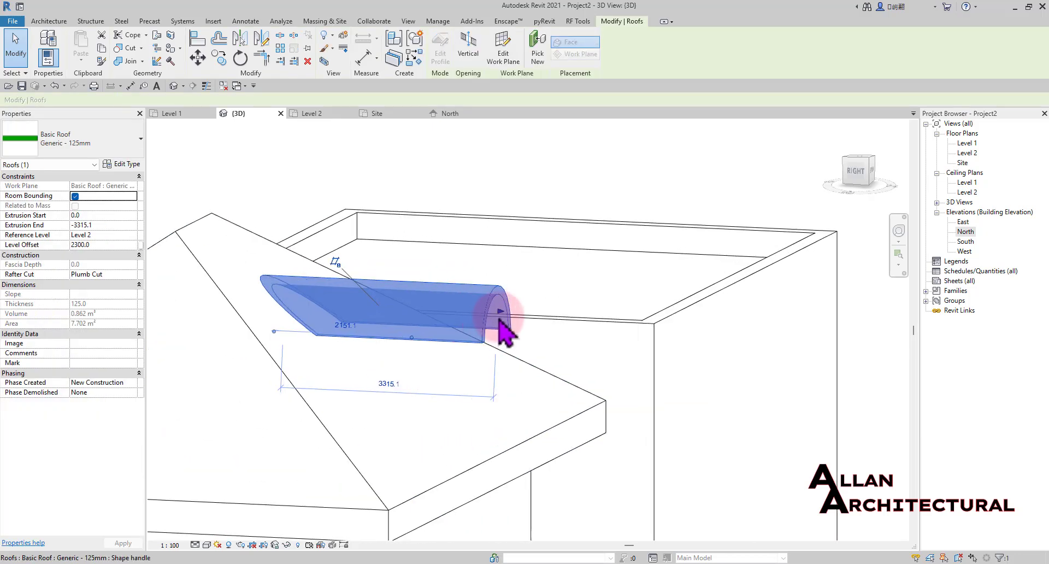
{"action": "left_click_drag", "start_coordinate": [498, 315], "coordinate": [439, 316]}
{"action": "scroll", "coordinate": [438, 317], "scroll_direction": "down", "scroll_amount": 3}
{"action": "left_click", "coordinate": [523, 220]}
Try the Two Cut - Square and Two Cut - Plumb rafter cuts on the arched roof
{"action": "middle_click_drag", "start_coordinate": [267, 330], "coordinate": [378, 328], "text": "shift"}
{"action": "scroll", "coordinate": [255, 312], "scroll_direction": "up", "scroll_amount": 2}
{"action": "middle_click_drag", "start_coordinate": [526, 336], "coordinate": [417, 391], "text": "shift"}
{"action": "left_click", "coordinate": [492, 354]}
{"action": "scroll", "coordinate": [492, 355], "scroll_direction": "up", "scroll_amount": 1}
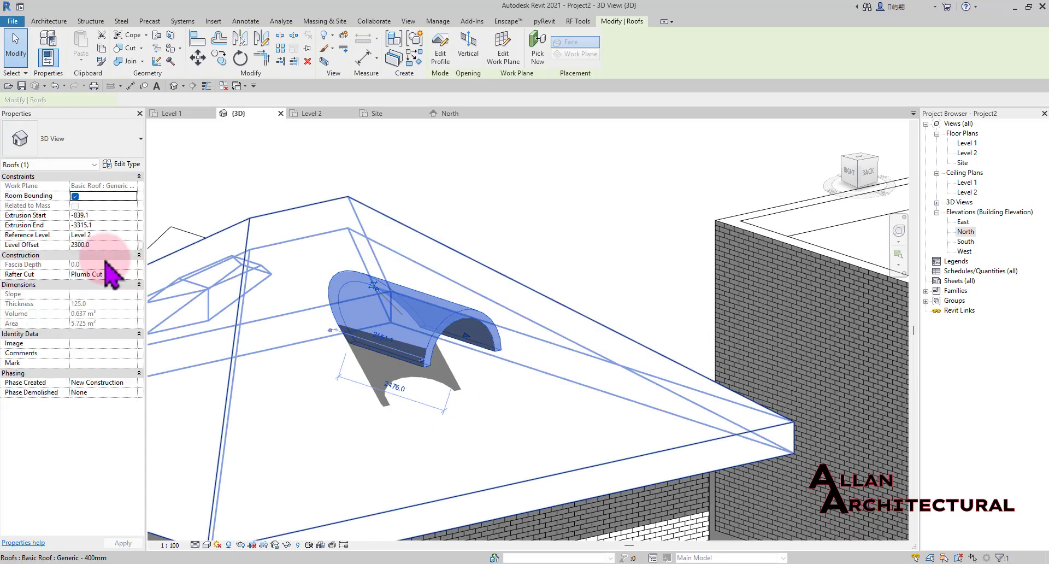
{"action": "left_click", "coordinate": [135, 275]}
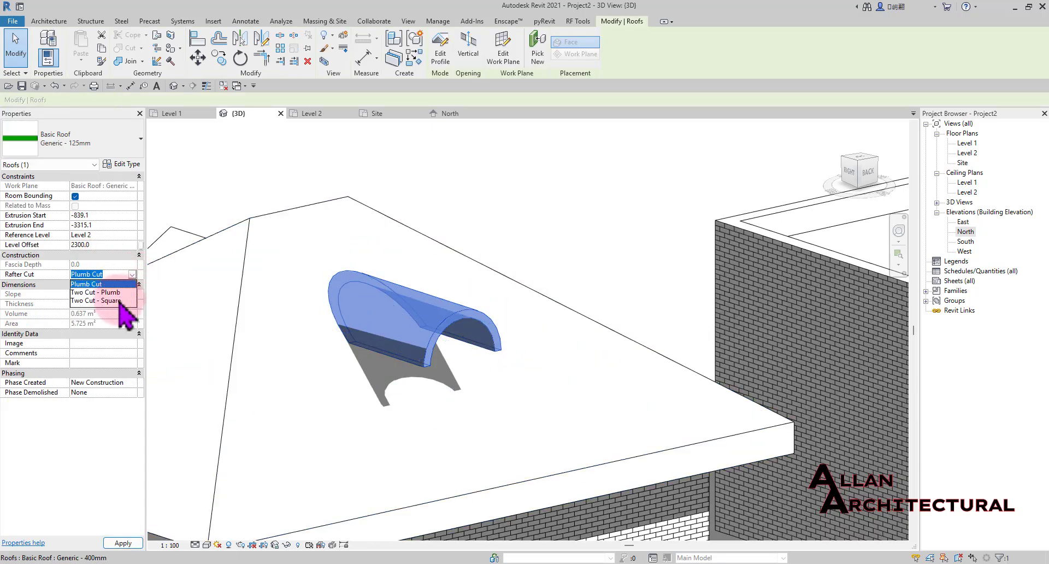
{"action": "left_click", "coordinate": [119, 301]}
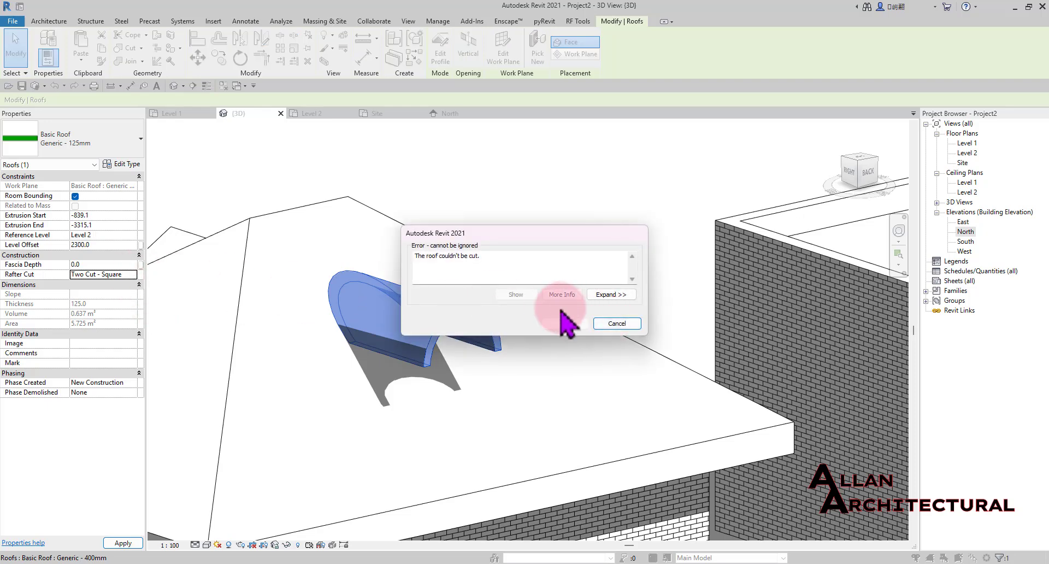
{"action": "left_click", "coordinate": [617, 323]}
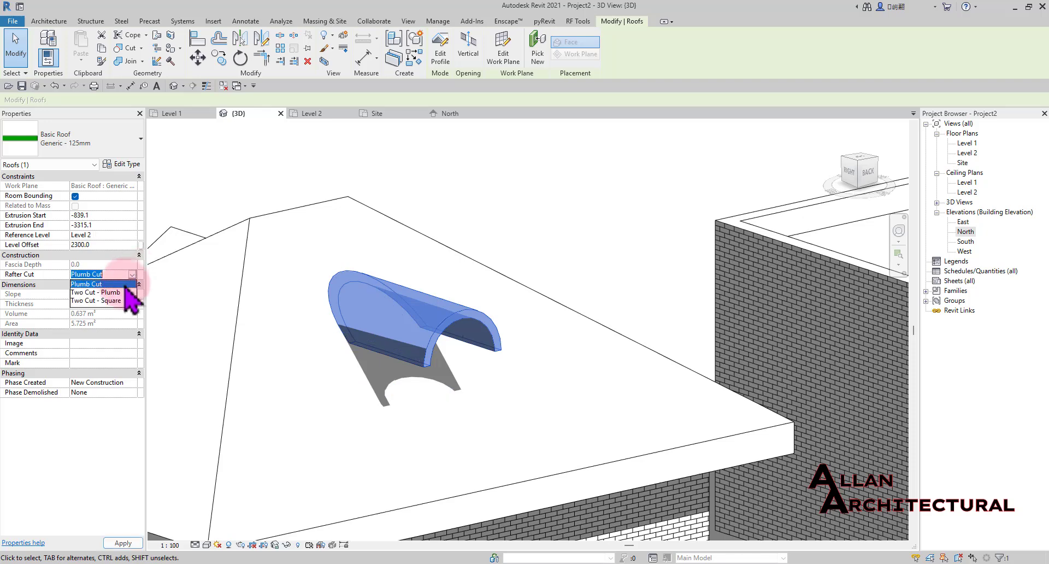
{"action": "left_click", "coordinate": [559, 316]}
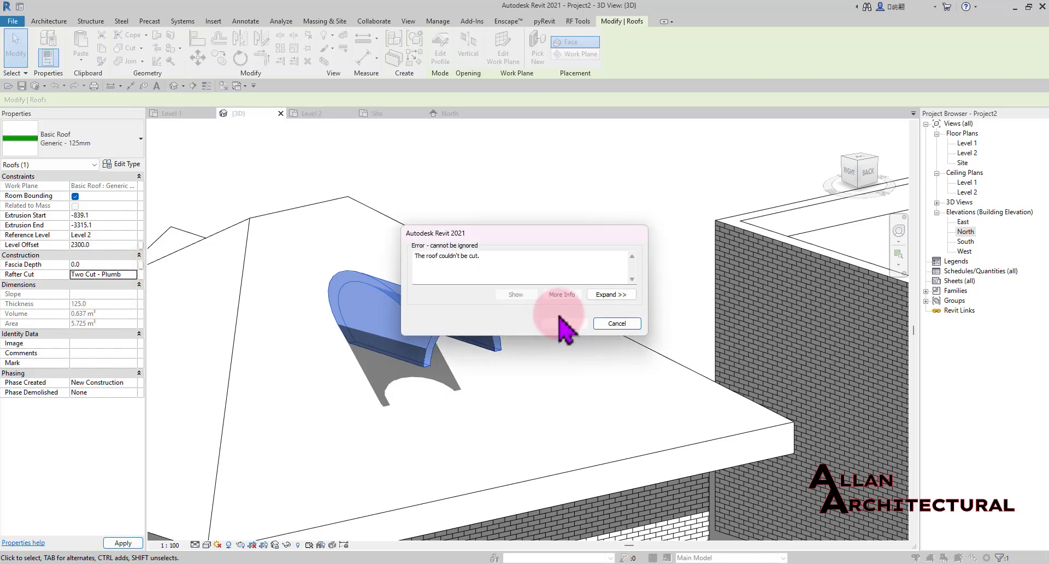
{"action": "left_click", "coordinate": [618, 323]}
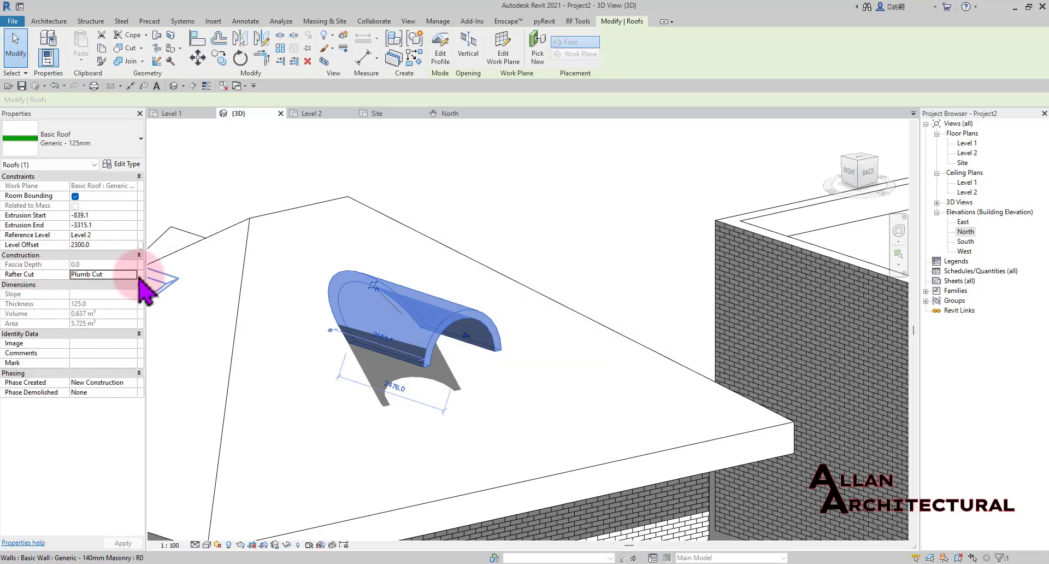
{"action": "key", "text": "Escape"}
Examine the joined arched dormer roof on the hip roof from several sides
{"action": "scroll", "coordinate": [492, 228], "scroll_direction": "down", "scroll_amount": 2}
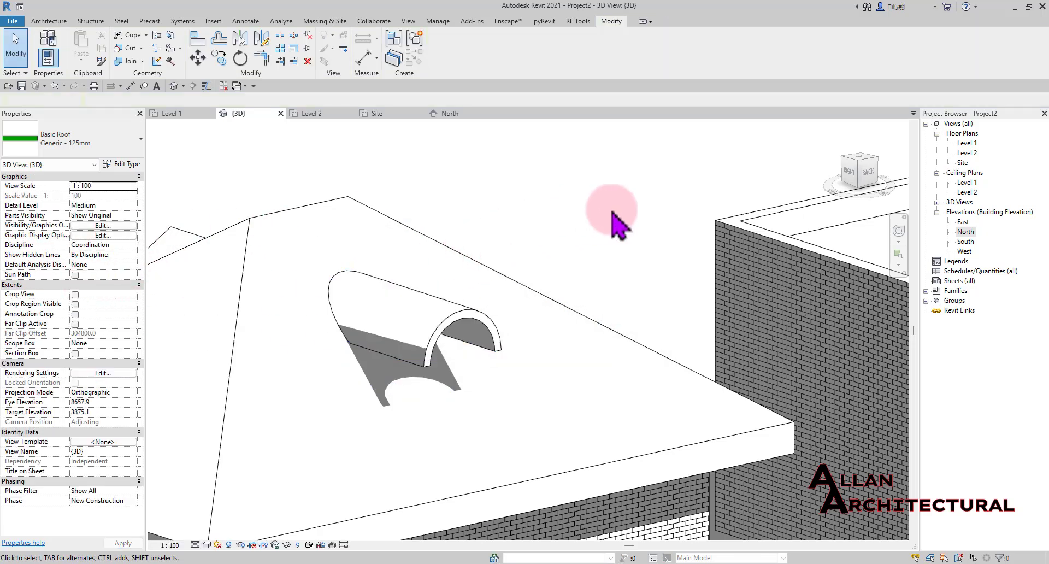
{"action": "scroll", "coordinate": [293, 246], "scroll_direction": "down", "scroll_amount": 3}
{"action": "middle_click_drag", "start_coordinate": [359, 295], "coordinate": [598, 305], "text": "shift"}
{"action": "scroll", "coordinate": [311, 268], "scroll_direction": "up", "scroll_amount": 3}
{"action": "scroll", "coordinate": [301, 246], "scroll_direction": "up", "scroll_amount": 1}
{"action": "scroll", "coordinate": [265, 241], "scroll_direction": "down", "scroll_amount": 5}
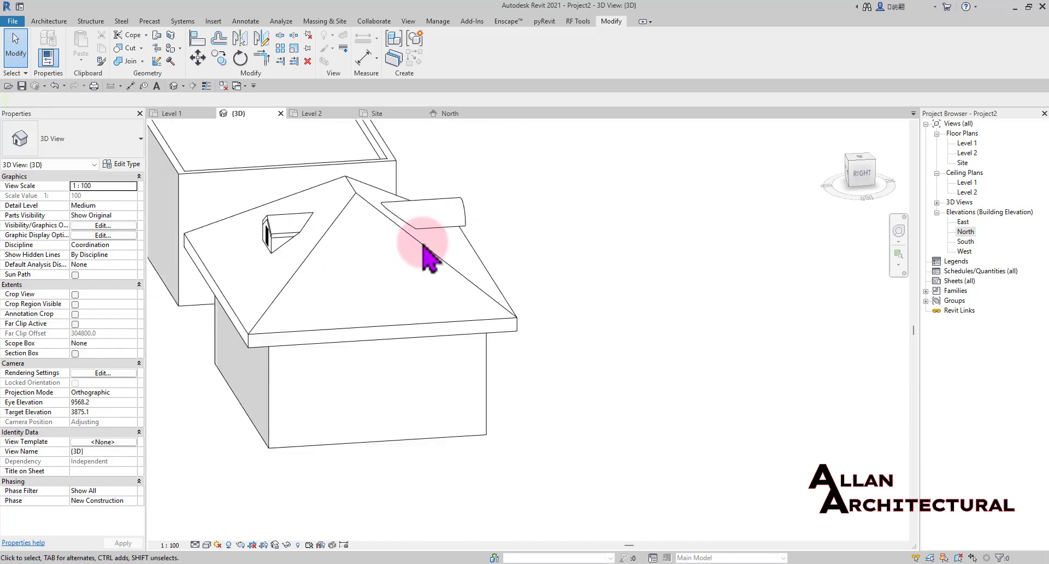
{"action": "scroll", "coordinate": [452, 222], "scroll_direction": "up", "scroll_amount": 1}
{"action": "scroll", "coordinate": [403, 243], "scroll_direction": "down", "scroll_amount": 4}
{"action": "middle_click_drag", "start_coordinate": [506, 244], "coordinate": [253, 290], "text": "shift"}
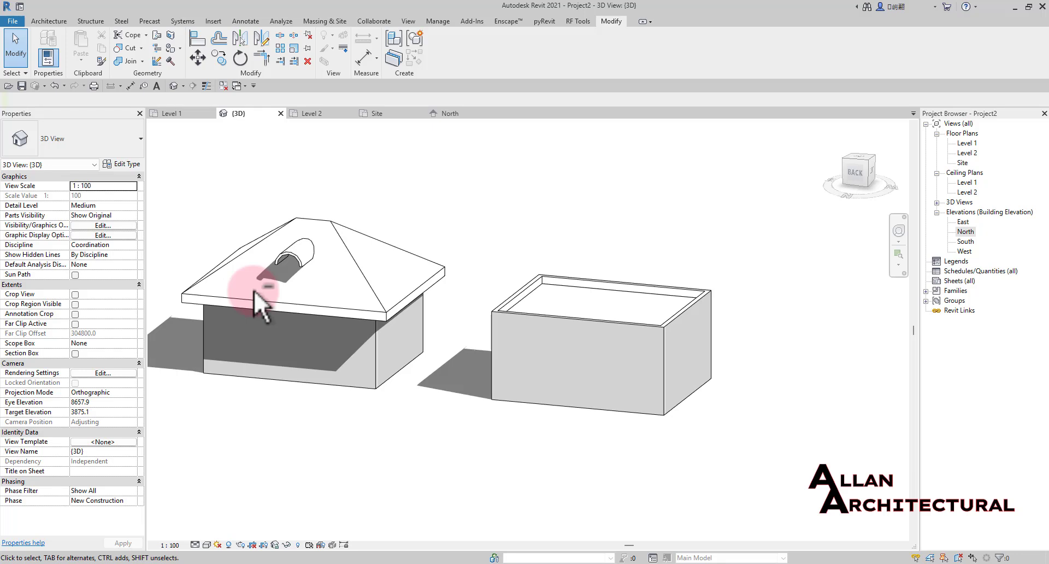
{"action": "left_click", "coordinate": [44, 24]}
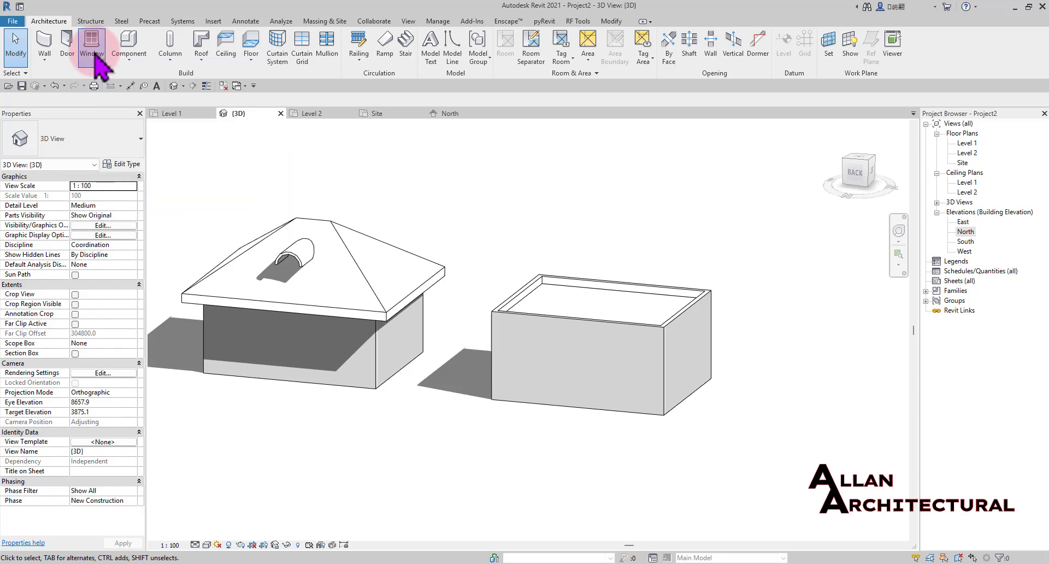
{"action": "left_click", "coordinate": [91, 47]}
{"action": "left_click", "coordinate": [71, 140]}
{"action": "scroll", "coordinate": [60, 284], "scroll_direction": "down", "scroll_amount": 3}
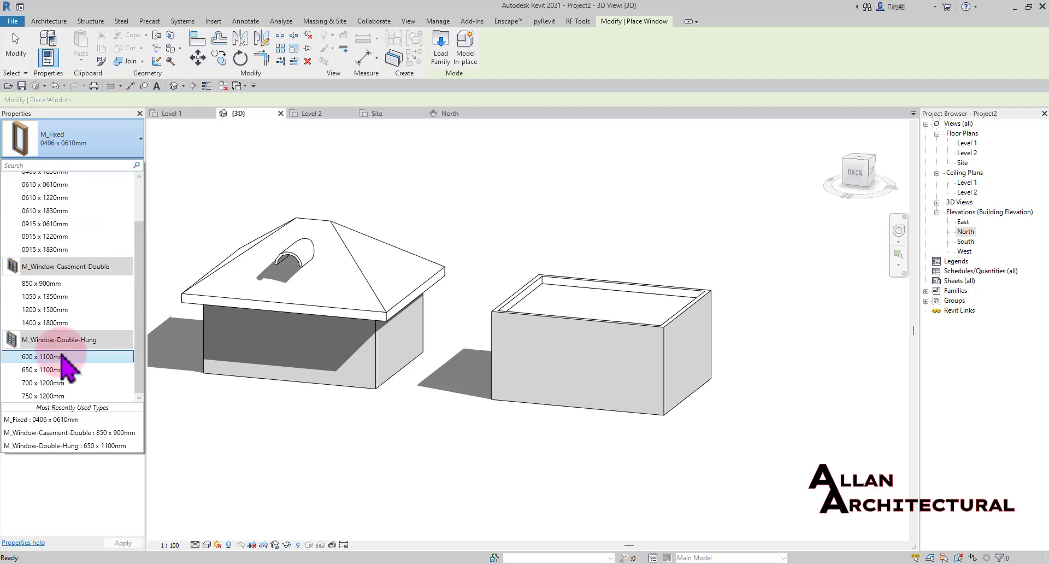
{"action": "left_click", "coordinate": [43, 357]}
{"action": "scroll", "coordinate": [383, 253], "scroll_direction": "up", "scroll_amount": 3}
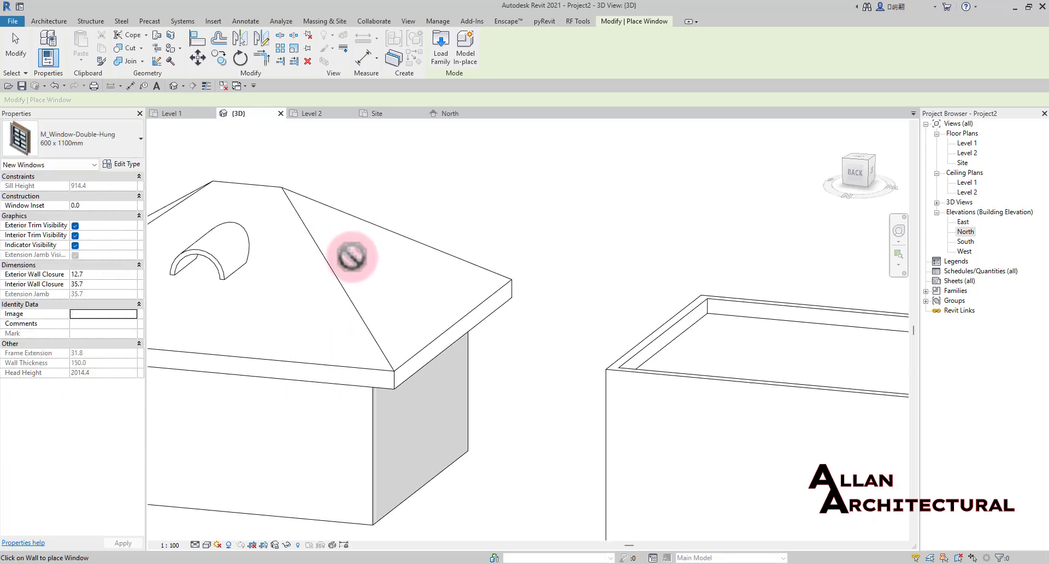
{"action": "scroll", "coordinate": [335, 246], "scroll_direction": "down", "scroll_amount": 3}
{"action": "scroll", "coordinate": [276, 224], "scroll_direction": "up", "scroll_amount": 3}
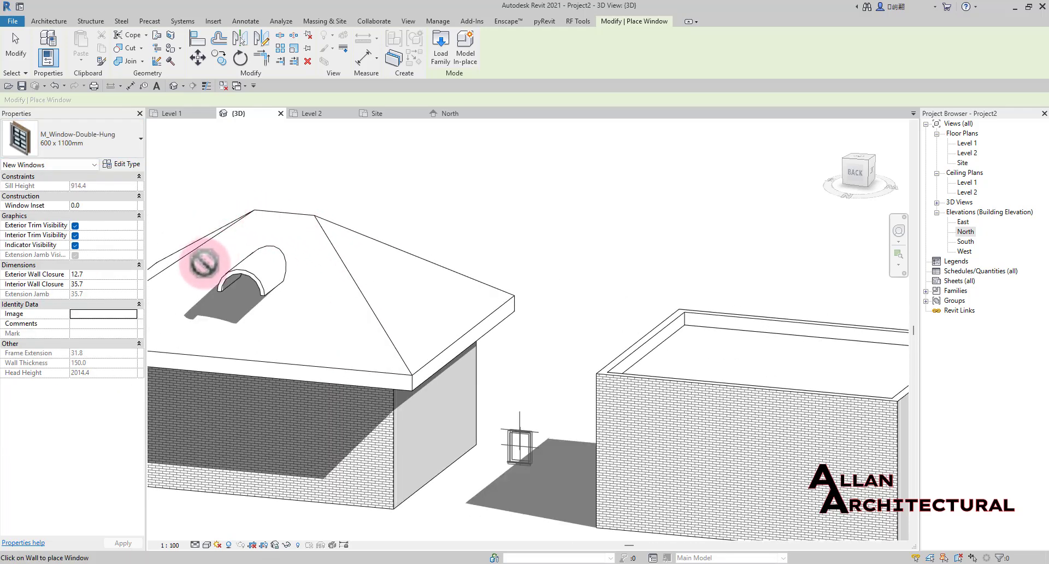
{"action": "middle_click_drag", "start_coordinate": [179, 305], "coordinate": [319, 325]}
{"action": "scroll", "coordinate": [310, 326], "scroll_direction": "down", "scroll_amount": 4}
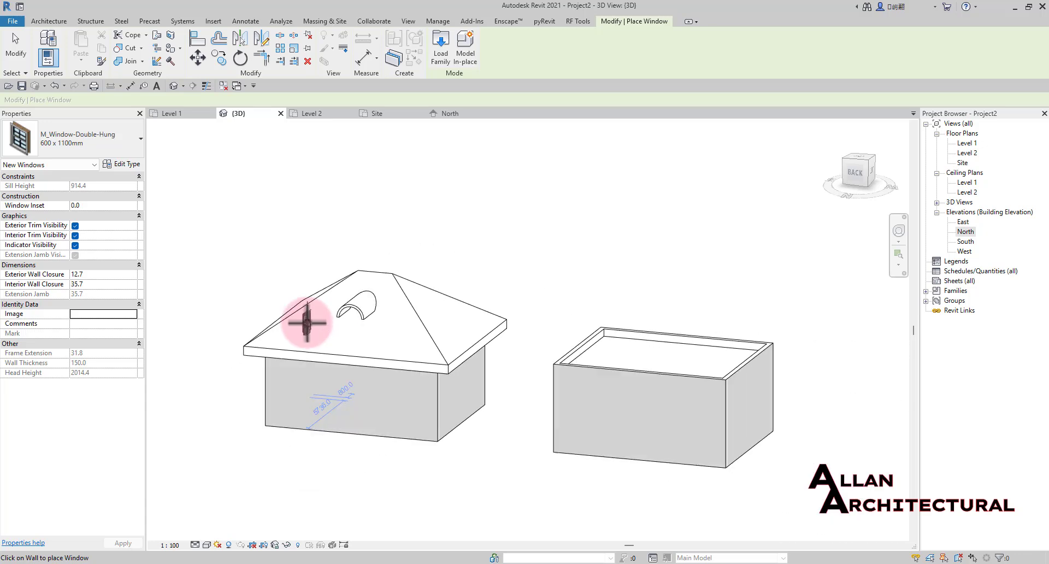
{"action": "middle_click_drag", "start_coordinate": [318, 380], "coordinate": [408, 313], "text": "shift"}
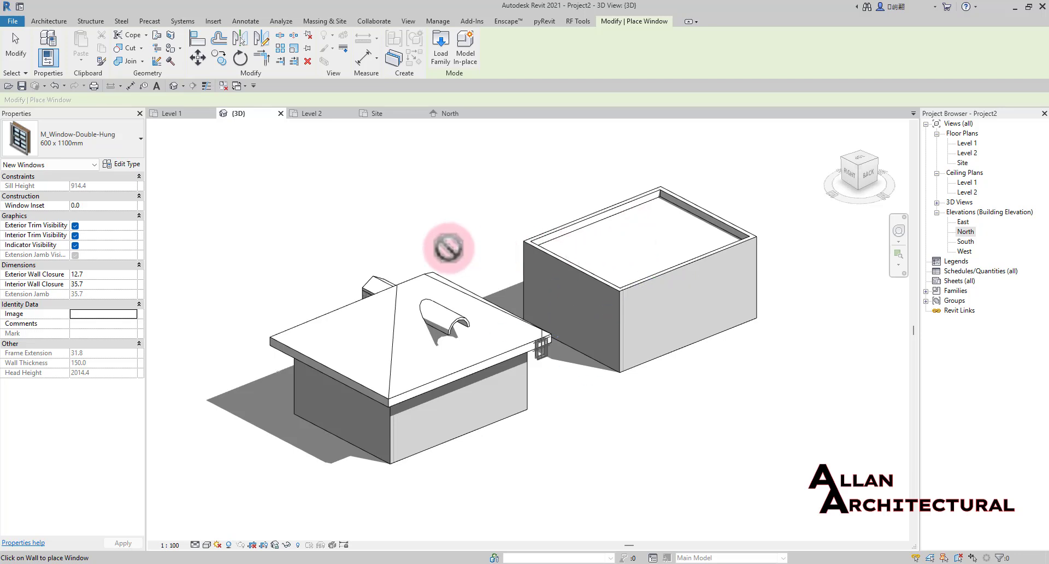
{"action": "left_click", "coordinate": [127, 164]}
{"action": "key", "text": "Escape"}
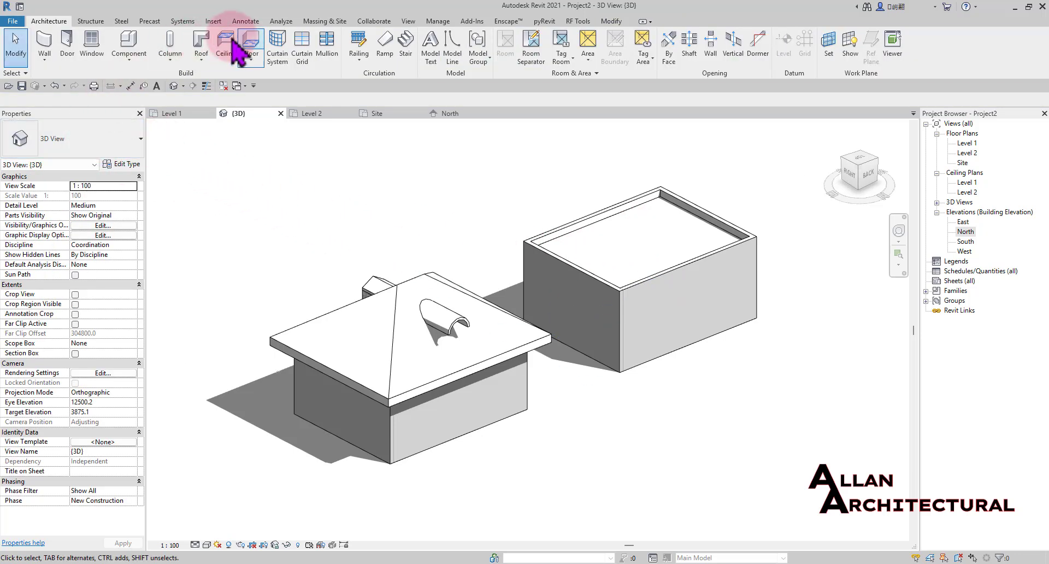
Start loading a window family and browse the library to the English Windows folder
{"action": "left_click", "coordinate": [91, 45]}
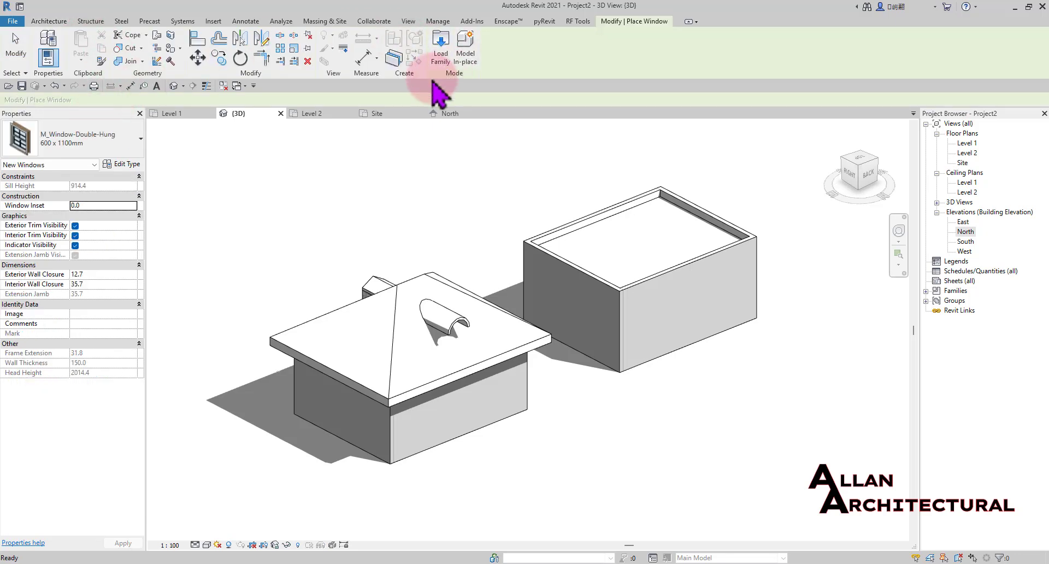
{"action": "left_click", "coordinate": [442, 52]}
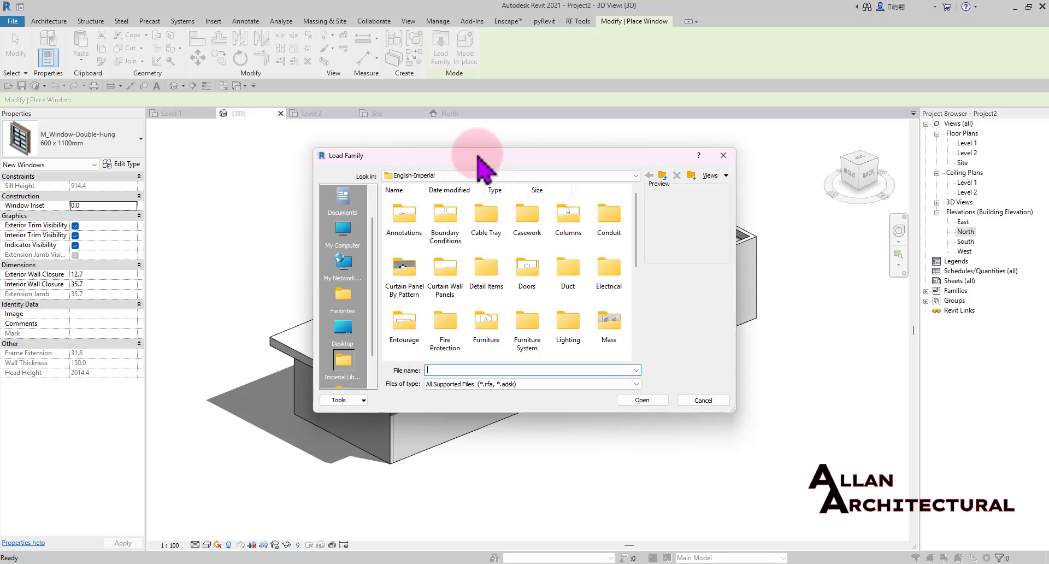
{"action": "left_click_drag", "start_coordinate": [492, 131], "coordinate": [515, 64]}
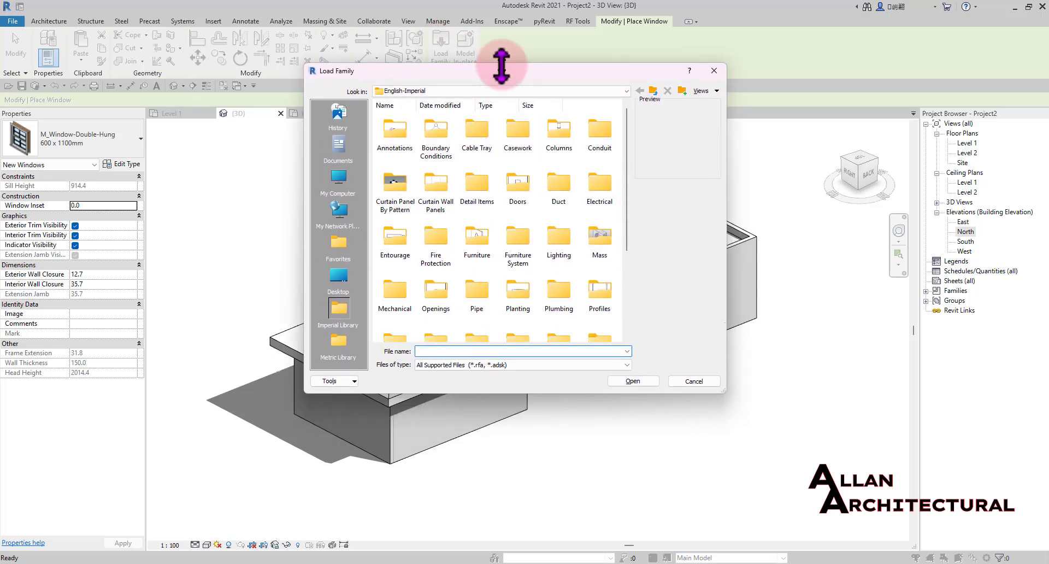
{"action": "left_click_drag", "start_coordinate": [518, 393], "coordinate": [517, 497]}
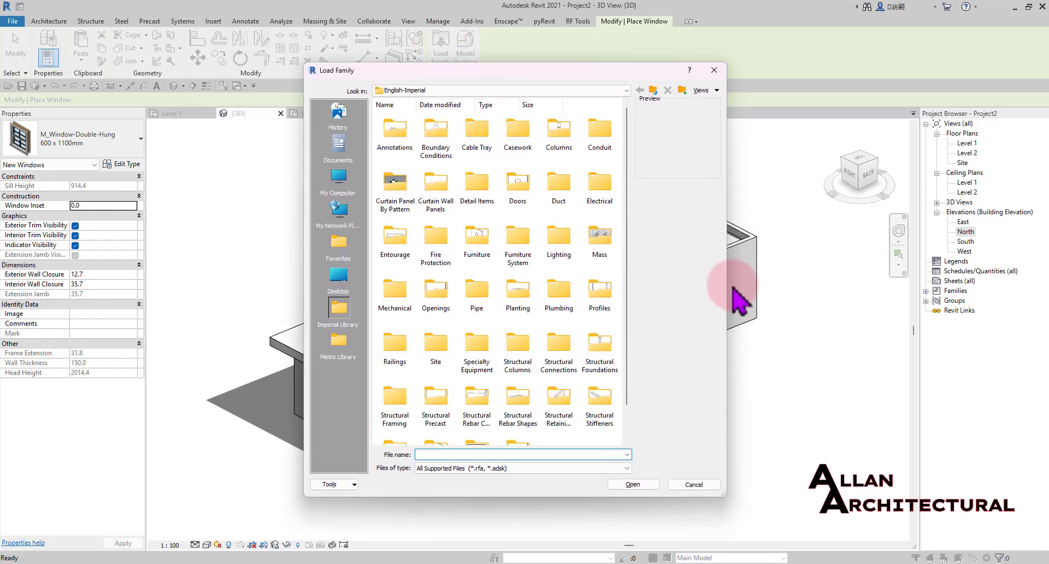
{"action": "left_click_drag", "start_coordinate": [732, 286], "coordinate": [852, 286]}
{"action": "left_click_drag", "start_coordinate": [686, 76], "coordinate": [631, 89]}
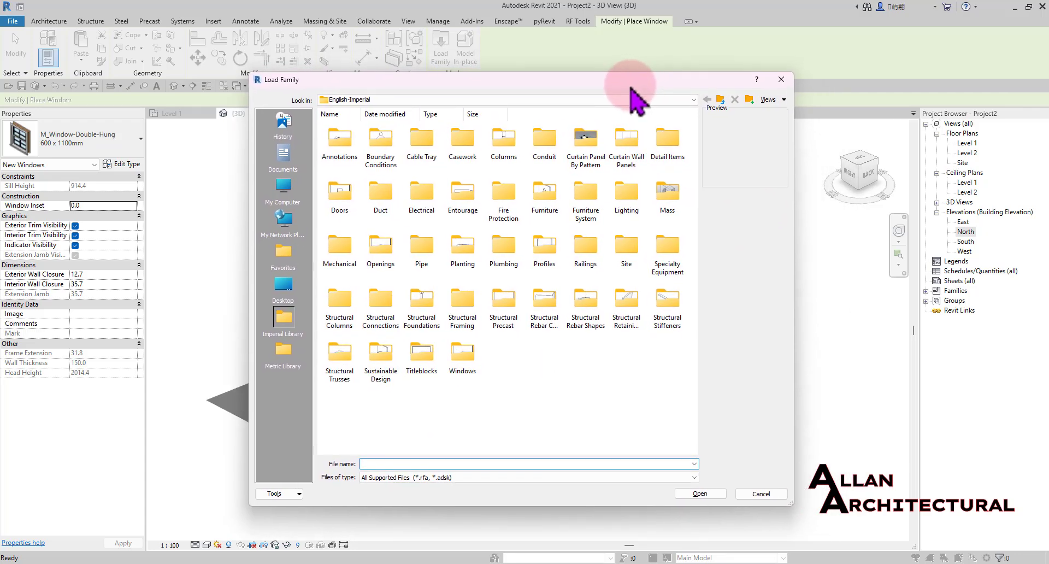
{"action": "left_click", "coordinate": [720, 102]}
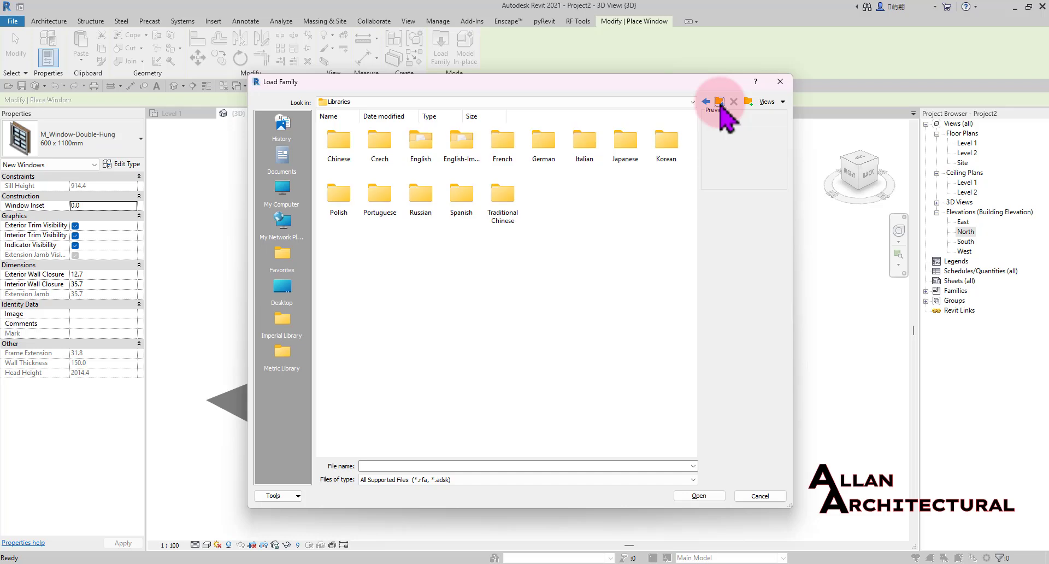
{"action": "left_click", "coordinate": [424, 147]}
{"action": "double_click", "coordinate": [424, 147]}
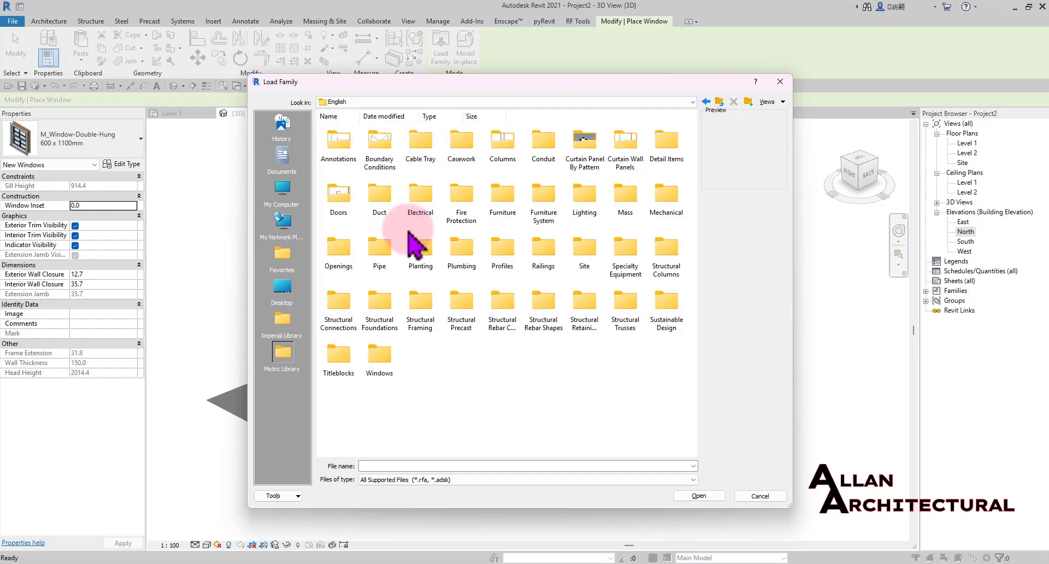
{"action": "double_click", "coordinate": [374, 361]}
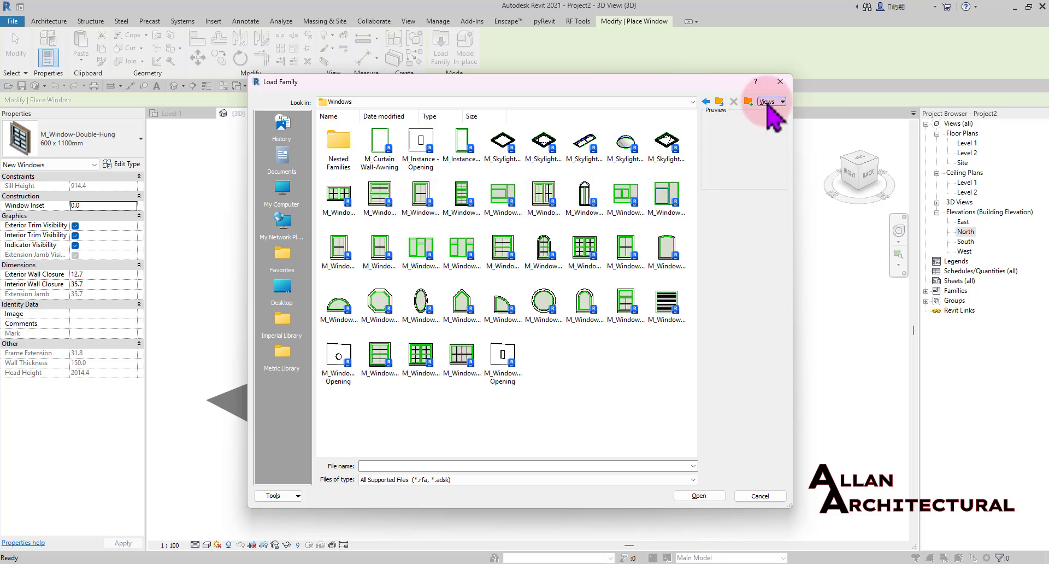
List the folder's files by name and open the M_Skylight-Flat, M_Skylight-Pivot-Hung, M_Skylight-Ridge and M_Skylight-Round families together
{"action": "left_click", "coordinate": [783, 115]}
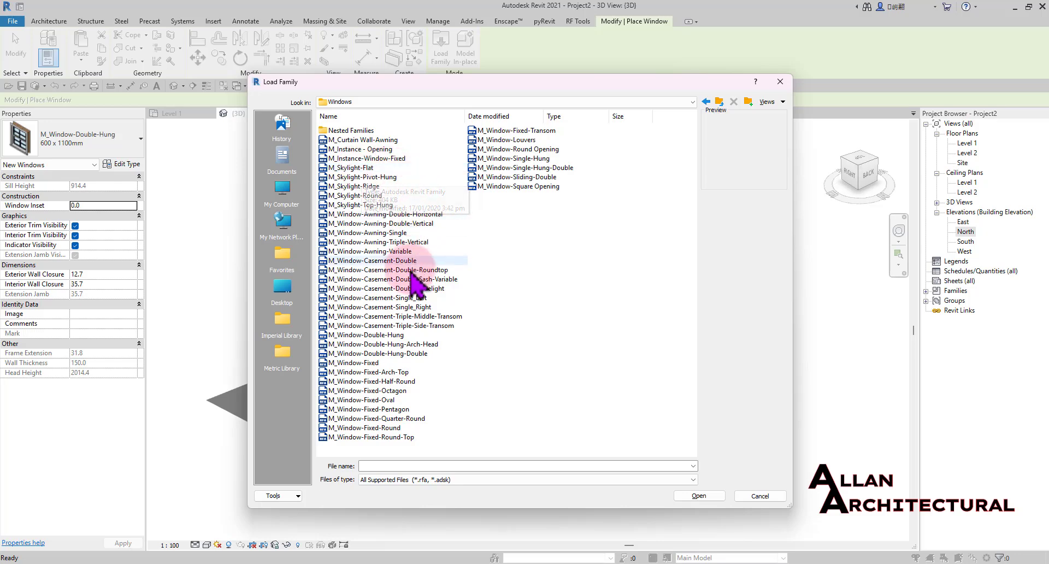
{"action": "left_click", "coordinate": [369, 197]}
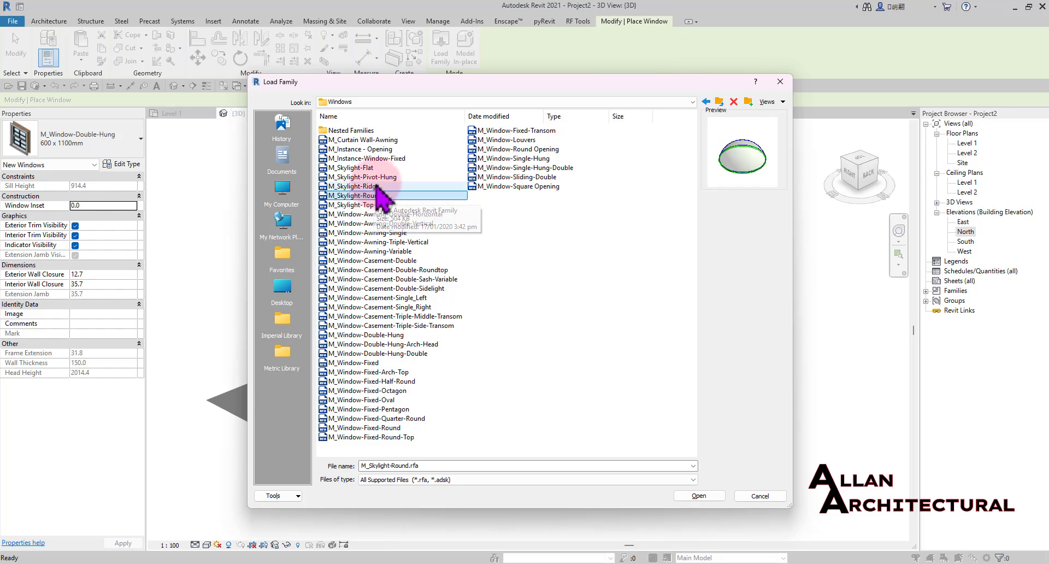
{"action": "left_click", "coordinate": [363, 178]}
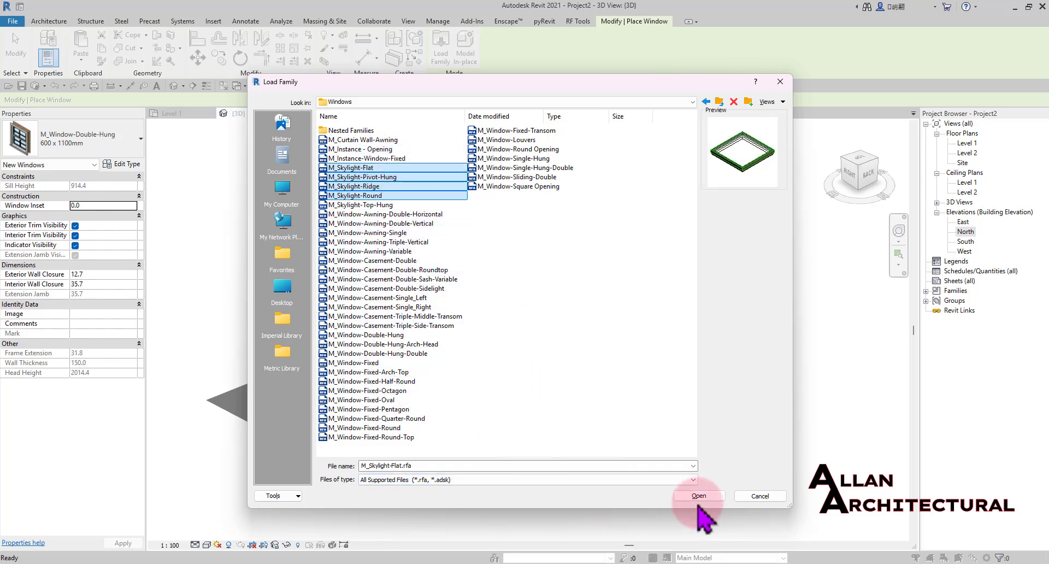
{"action": "left_click", "coordinate": [701, 498]}
Choose the 1500 x 900mm, 1200 x 1200mm and 900 x 1200mm types for the M_Skylight-Pivot-Hung family
{"action": "left_click_drag", "start_coordinate": [502, 225], "coordinate": [402, 187]}
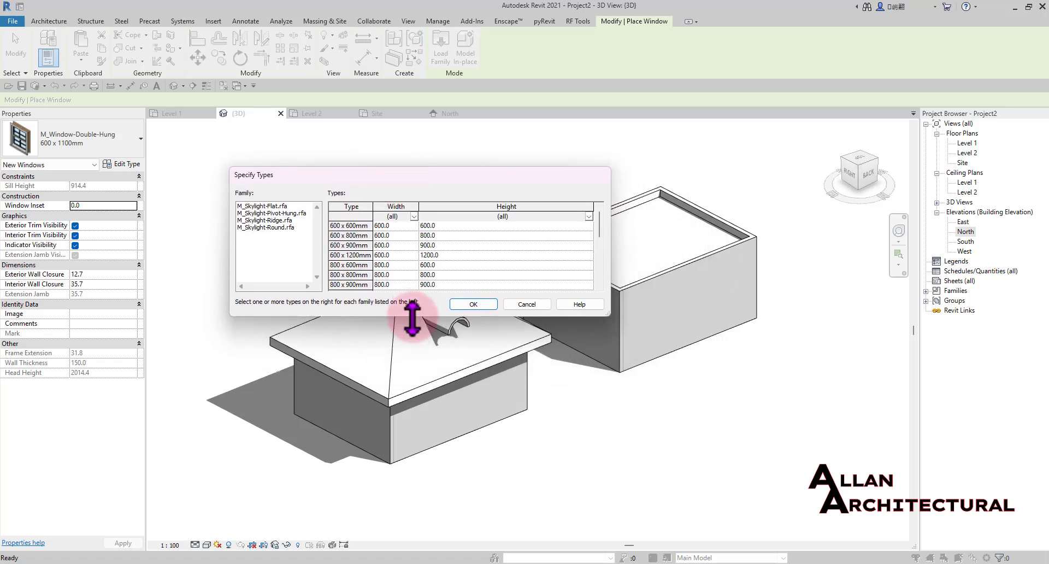
{"action": "left_click_drag", "start_coordinate": [412, 317], "coordinate": [382, 473]}
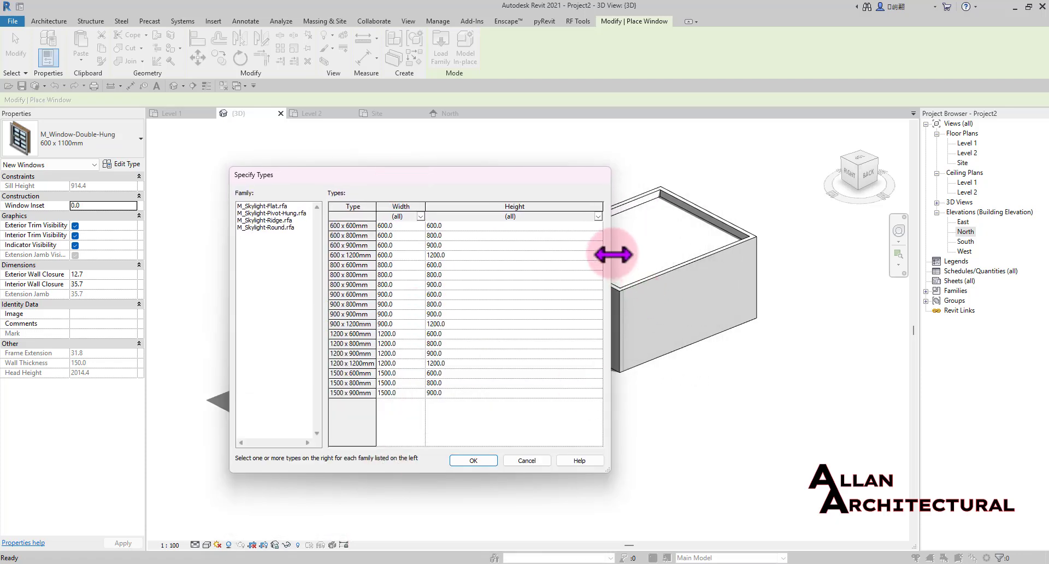
{"action": "left_click_drag", "start_coordinate": [614, 254], "coordinate": [759, 254]}
{"action": "left_click_drag", "start_coordinate": [539, 178], "coordinate": [550, 140]}
{"action": "left_click", "coordinate": [293, 176]}
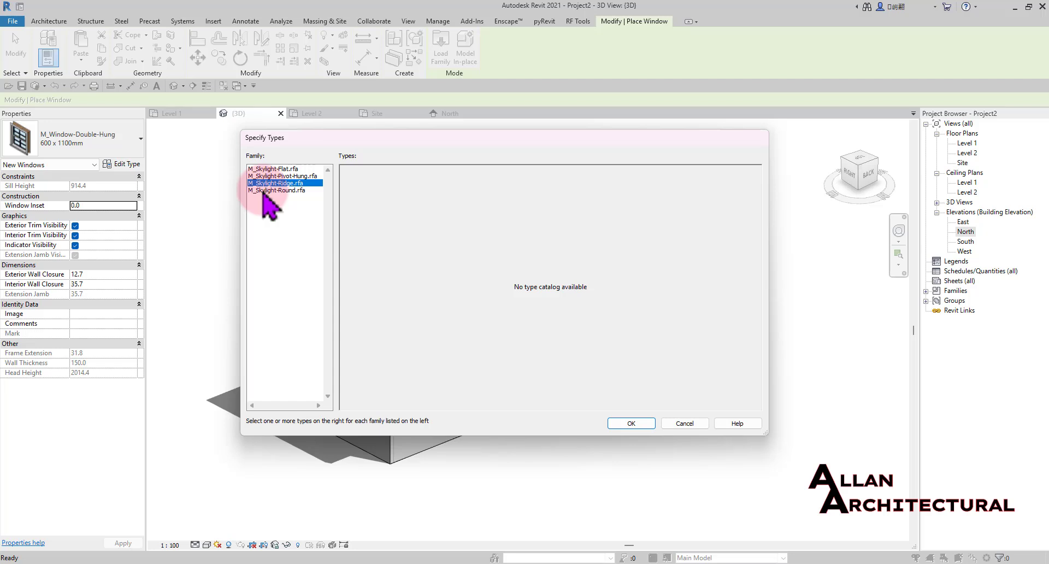
{"action": "left_click", "coordinate": [287, 176]}
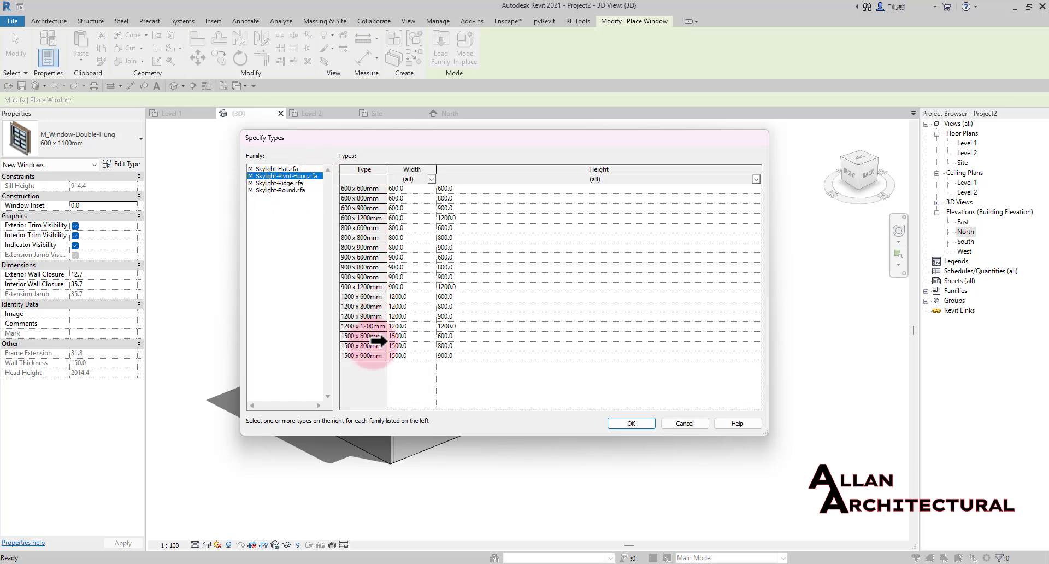
{"action": "left_click", "coordinate": [365, 356]}
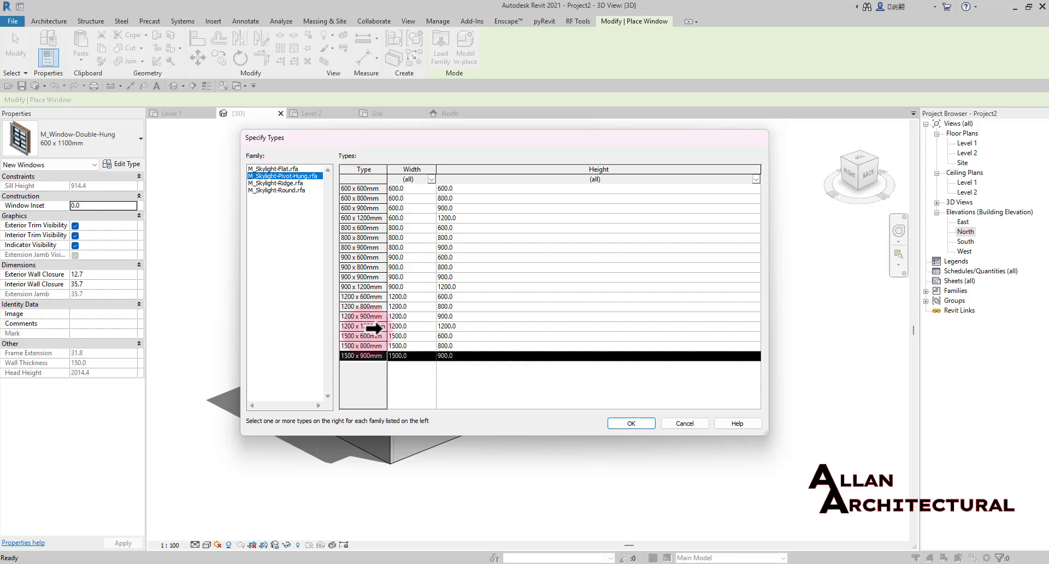
{"action": "left_click", "coordinate": [374, 327], "text": "ctrl"}
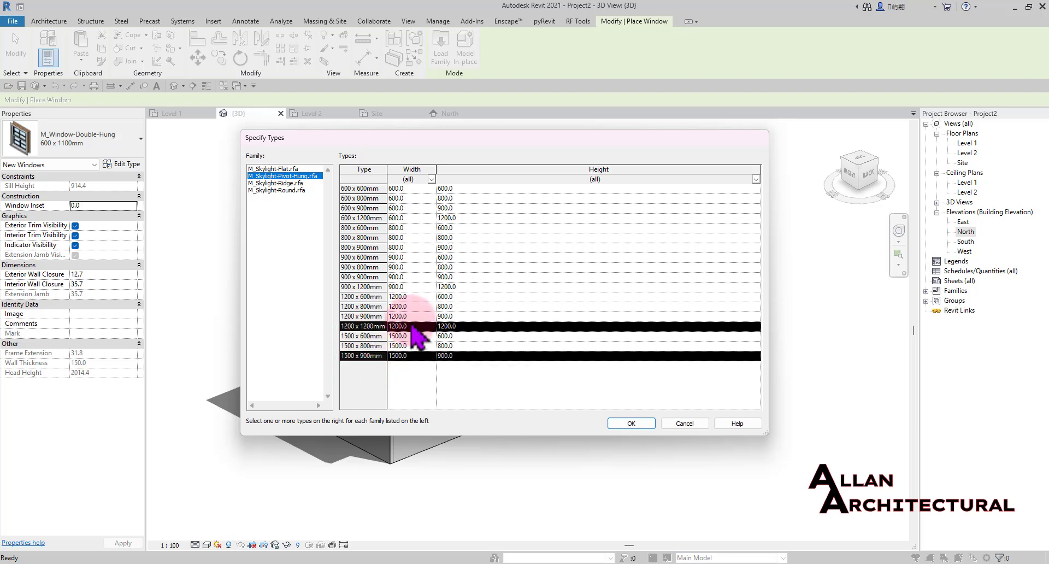
{"action": "left_click", "coordinate": [387, 286], "text": "ctrl"}
Choose the 1500 x 900mm, 1200 x 1200mm, 1200 x 800mm and 900 x 1200mm types for M_Skylight-Flat and load the skylight families
{"action": "left_click", "coordinate": [283, 170]}
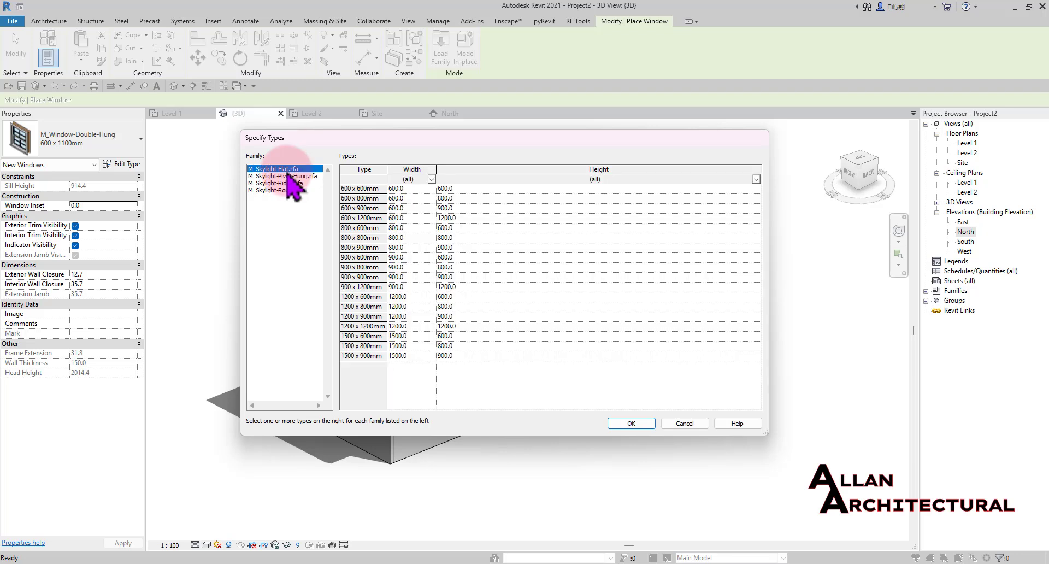
{"action": "left_click", "coordinate": [380, 357]}
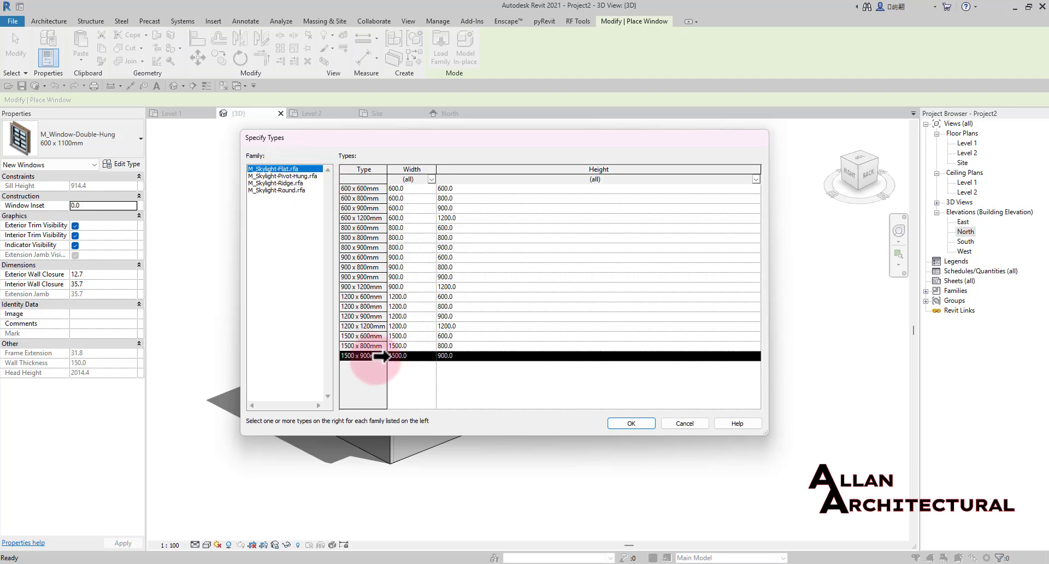
{"action": "left_click", "coordinate": [387, 326], "text": "ctrl"}
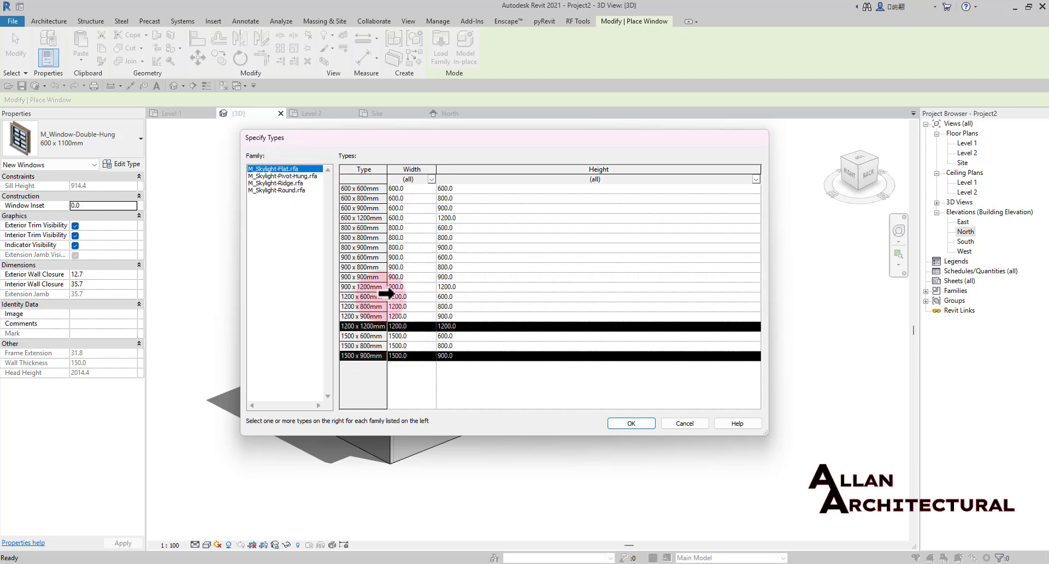
{"action": "left_click", "coordinate": [382, 306], "text": "ctrl"}
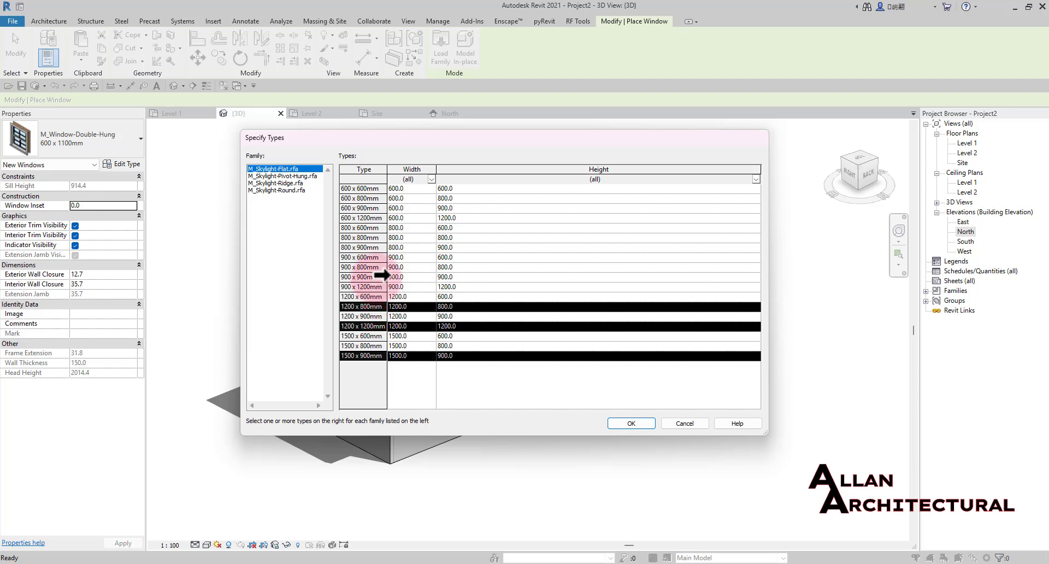
{"action": "left_click", "coordinate": [383, 287], "text": "ctrl"}
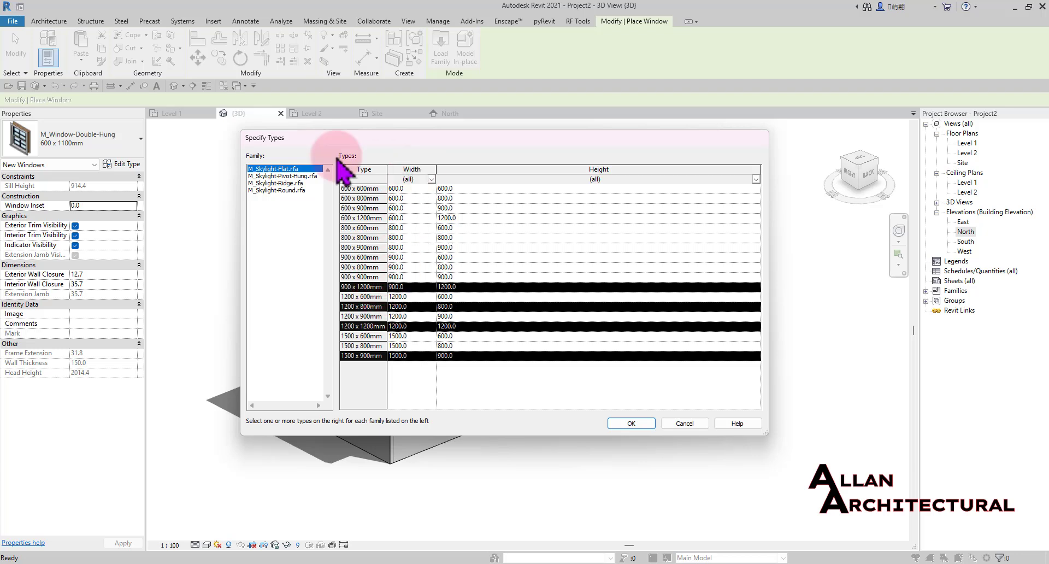
{"action": "left_click", "coordinate": [631, 423]}
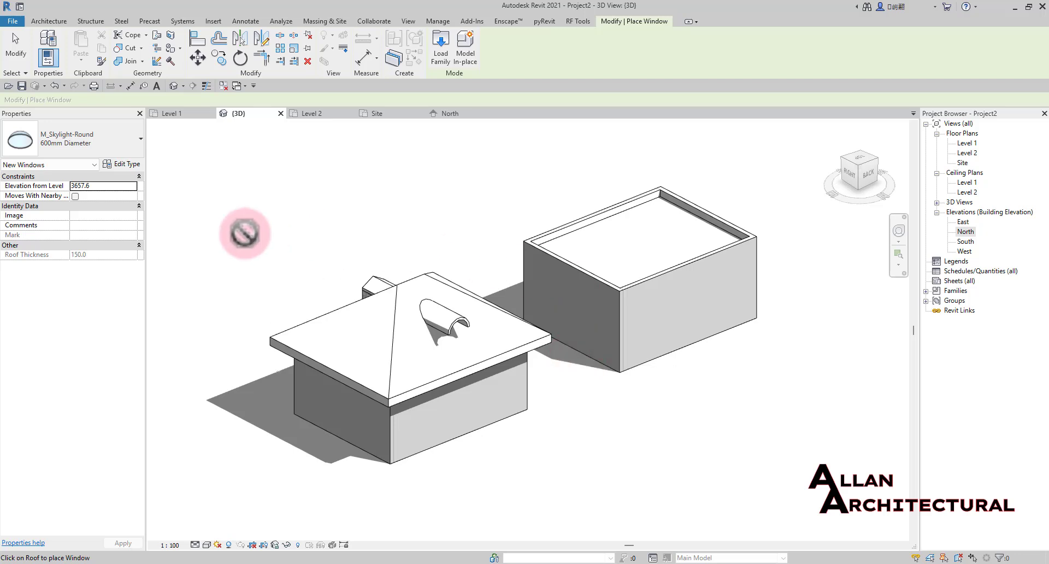
Place an M_Skylight-Round window of 1200mm Diameter on the hip roof slope adjacent to the arched dormer's slope
{"action": "left_click", "coordinate": [75, 150]}
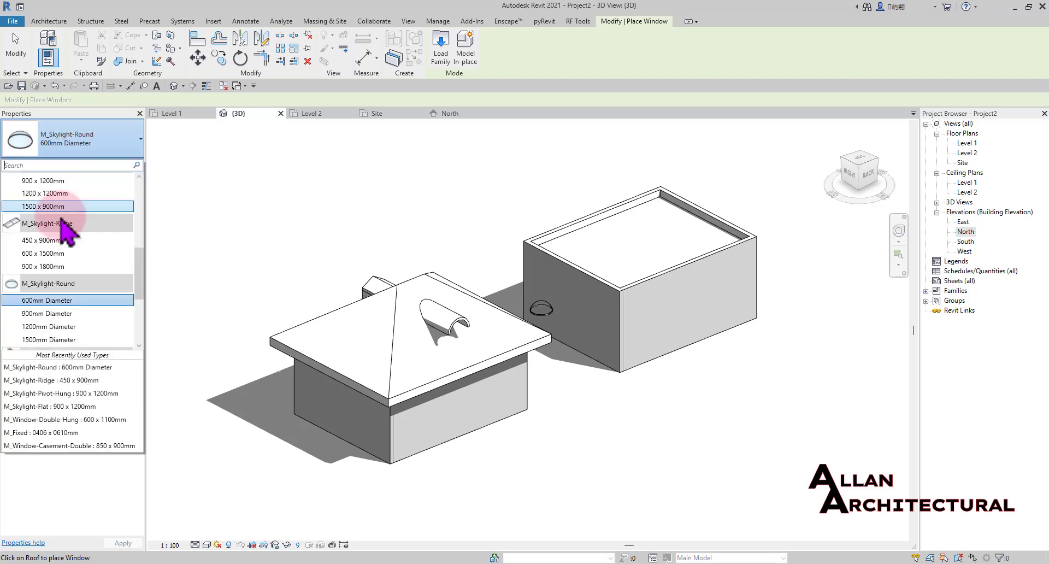
{"action": "scroll", "coordinate": [55, 246], "scroll_direction": "down", "scroll_amount": 3}
{"action": "scroll", "coordinate": [51, 279], "scroll_direction": "up", "scroll_amount": 5}
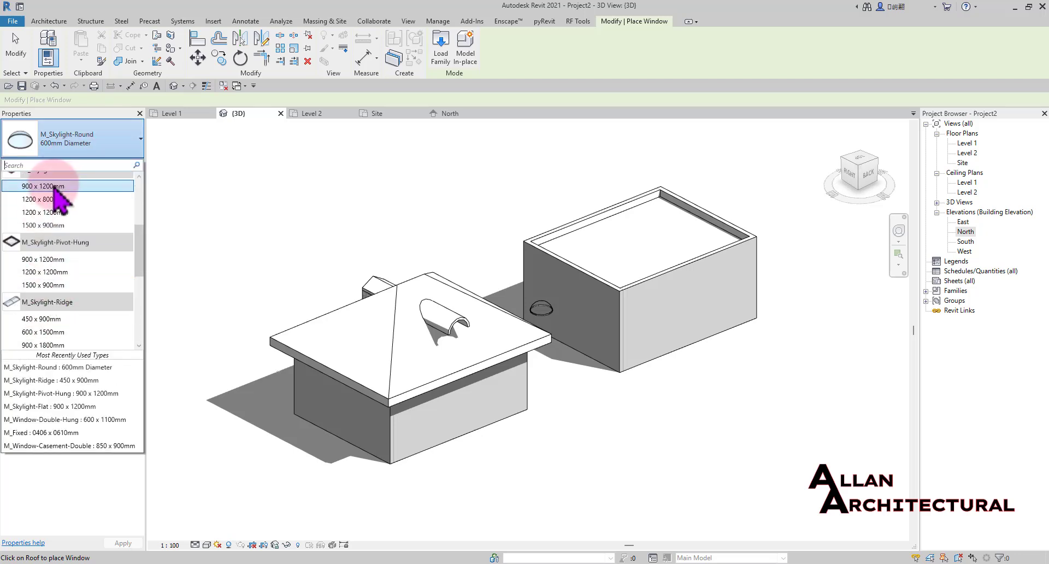
{"action": "scroll", "coordinate": [58, 208], "scroll_direction": "up", "scroll_amount": 4}
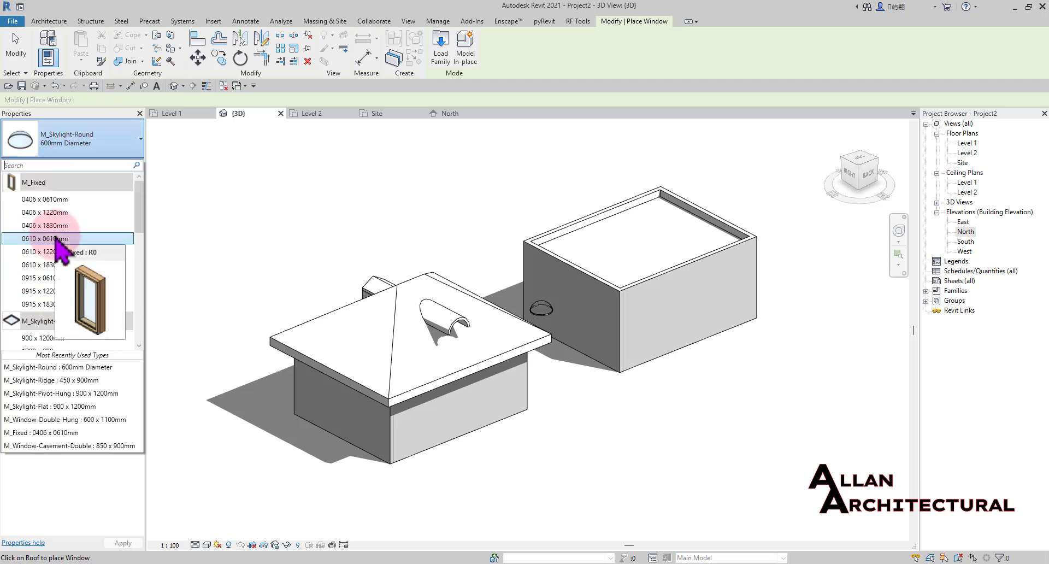
{"action": "scroll", "coordinate": [57, 240], "scroll_direction": "down", "scroll_amount": 5}
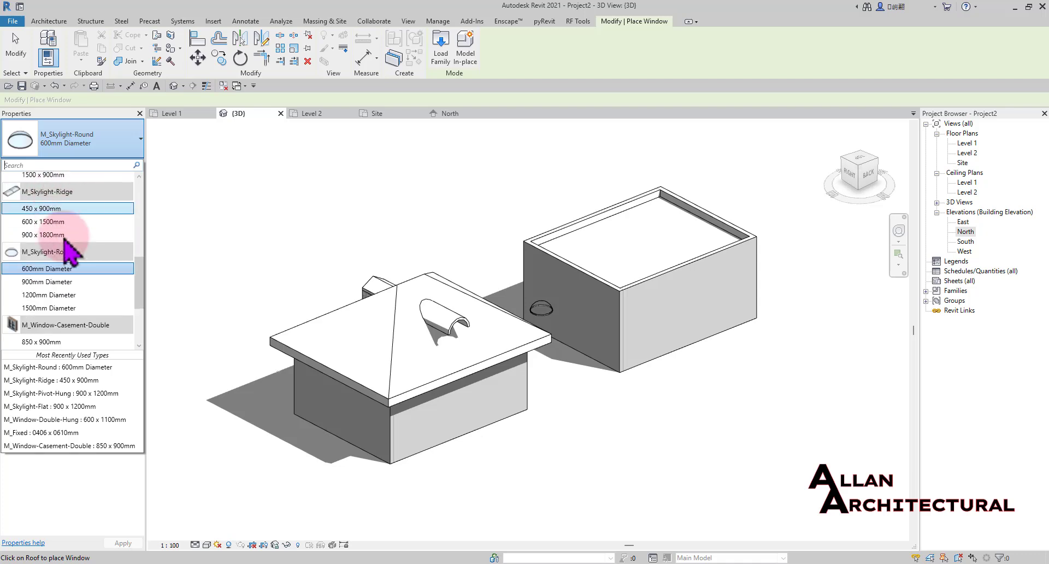
{"action": "left_click", "coordinate": [54, 295]}
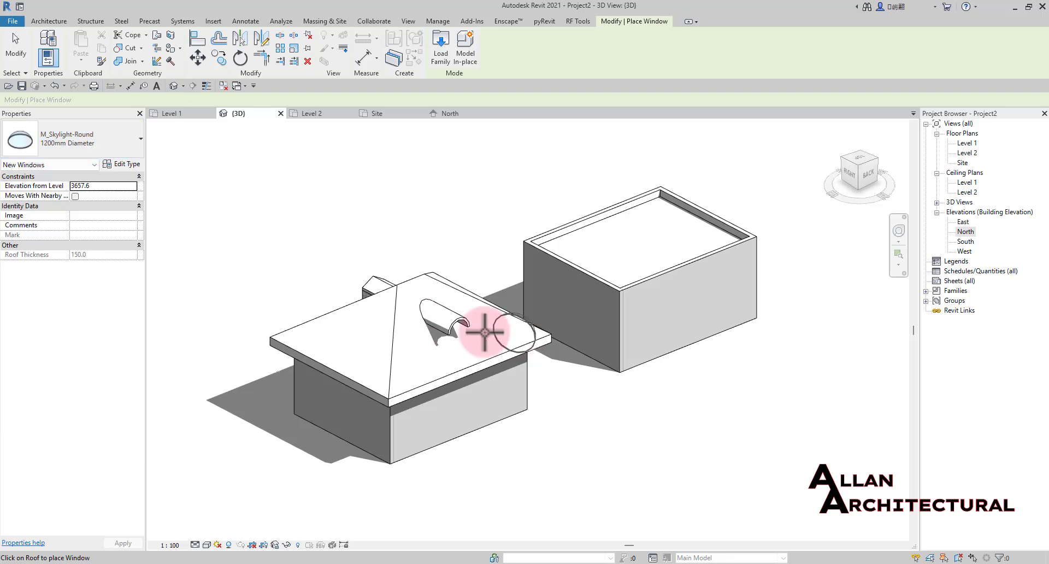
{"action": "scroll", "coordinate": [358, 333], "scroll_direction": "up", "scroll_amount": 3}
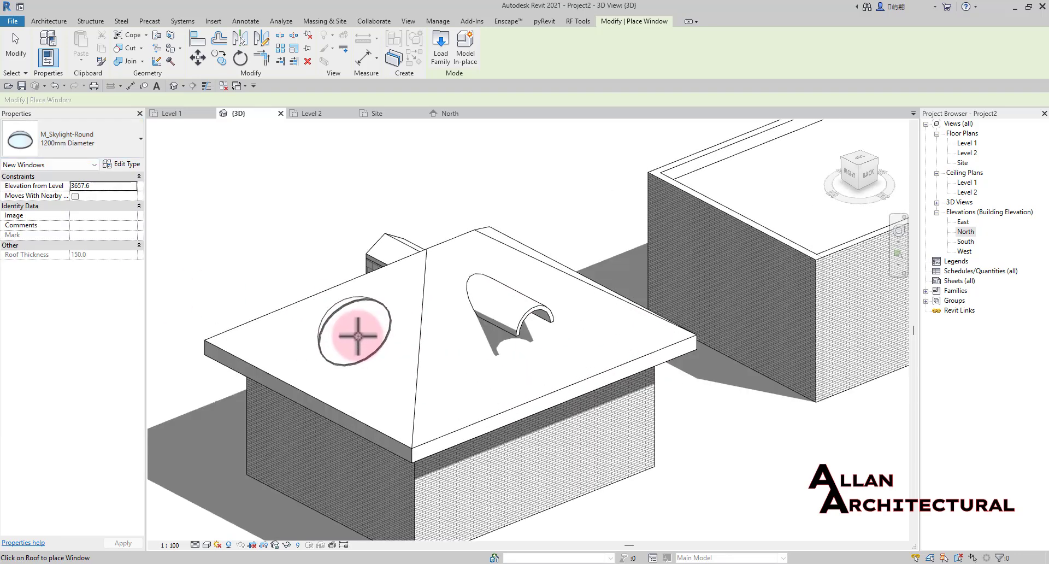
{"action": "left_click", "coordinate": [364, 337]}
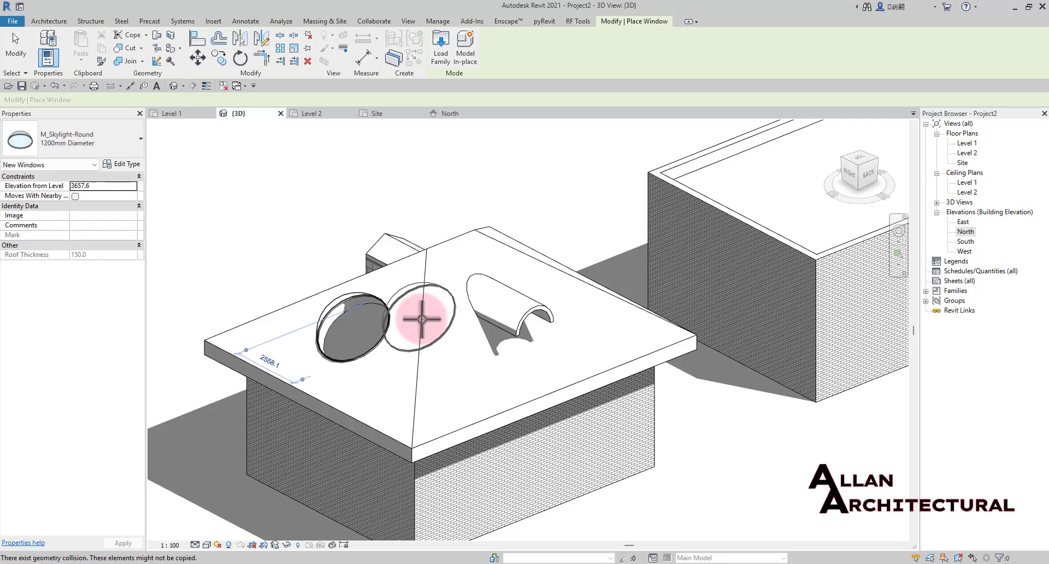
Examine the round skylight on the hip roof from several sides, including the front
{"action": "scroll", "coordinate": [134, 300], "scroll_direction": "down", "scroll_amount": 3}
{"action": "middle_click_drag", "start_coordinate": [129, 304], "coordinate": [584, 286], "text": "shift"}
{"action": "scroll", "coordinate": [375, 277], "scroll_direction": "up", "scroll_amount": 4}
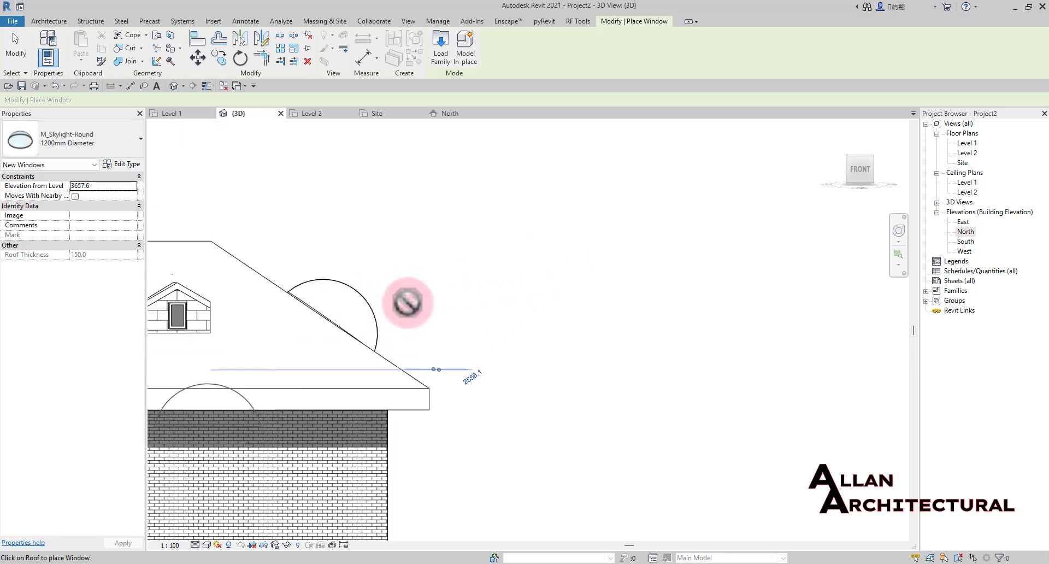
{"action": "scroll", "coordinate": [410, 303], "scroll_direction": "down", "scroll_amount": 2}
{"action": "middle_click_drag", "start_coordinate": [453, 303], "coordinate": [253, 379], "text": "shift"}
{"action": "middle_click_drag", "start_coordinate": [425, 354], "coordinate": [219, 367], "text": "shift"}
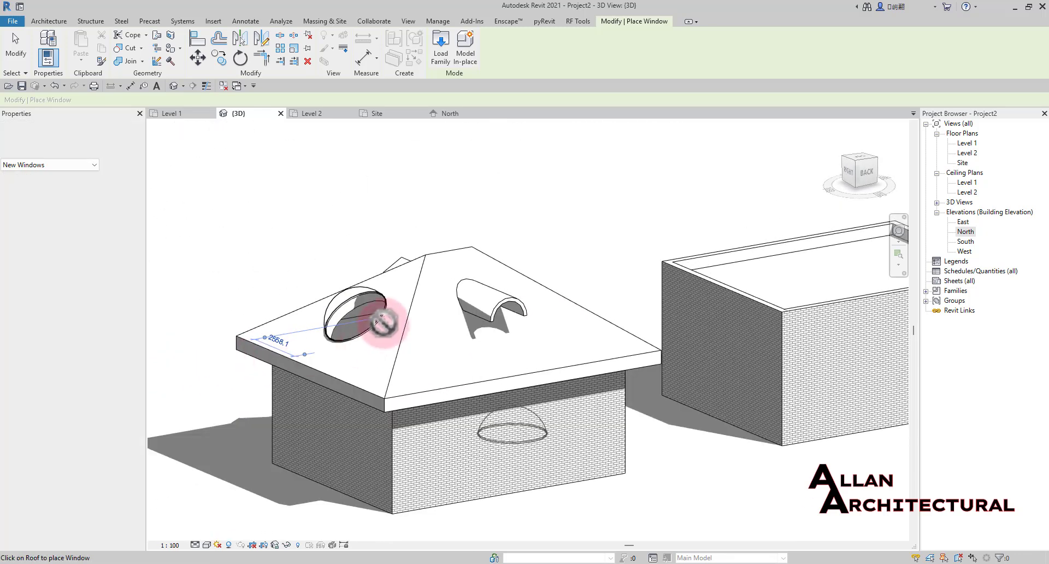
{"action": "scroll", "coordinate": [383, 323], "scroll_direction": "up", "scroll_amount": 2}
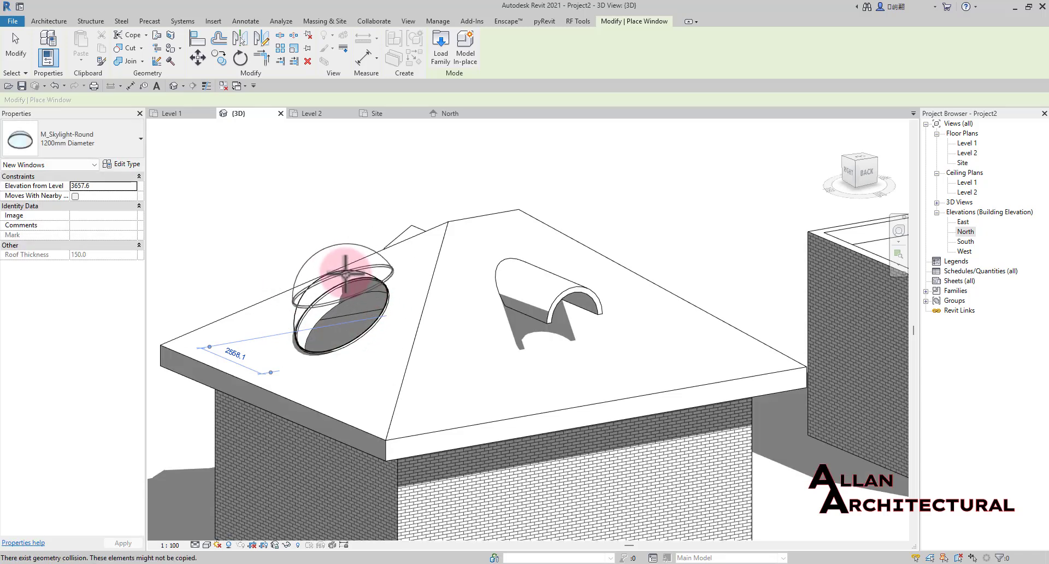
{"action": "scroll", "coordinate": [322, 304], "scroll_direction": "down", "scroll_amount": 3}
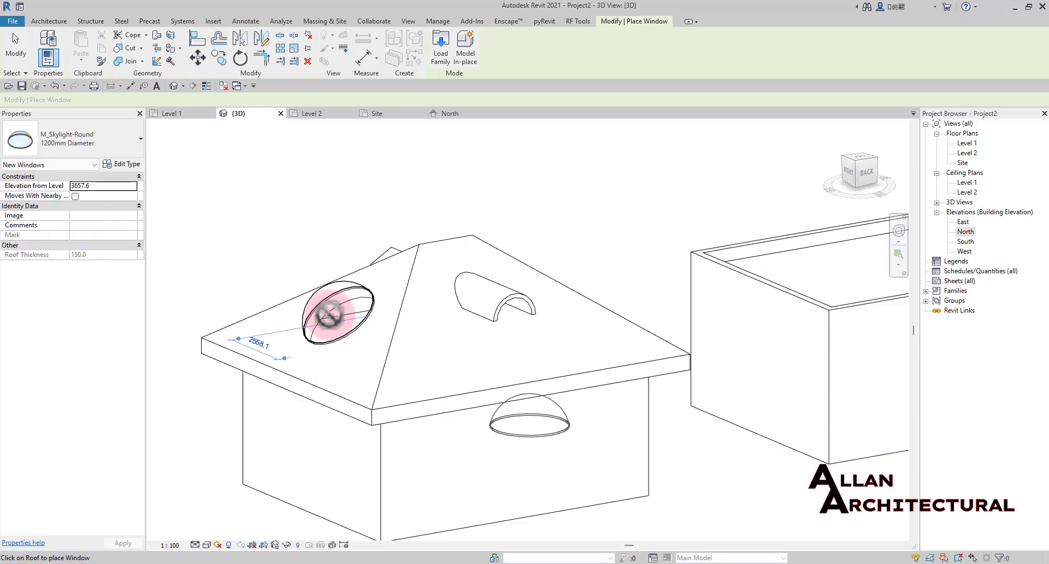
{"action": "middle_click_drag", "start_coordinate": [316, 316], "coordinate": [264, 321], "text": "shift"}
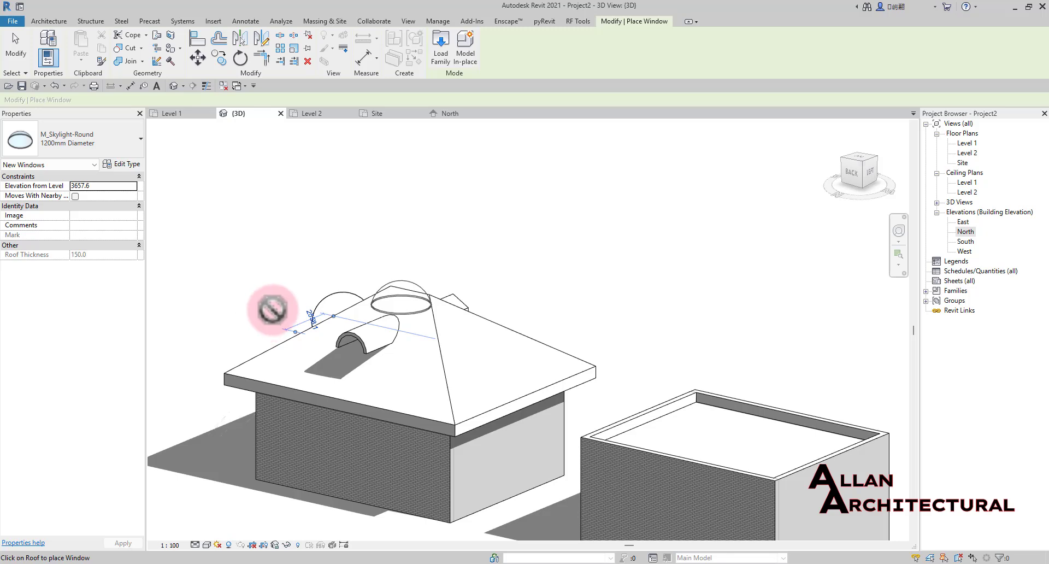
Place an M_Skylight-Pivot-Hung window of 1200 x 1200mm on the hip roof slope facing the flat-roofed building
{"action": "middle_click_drag", "start_coordinate": [253, 315], "coordinate": [415, 415], "text": "shift"}
{"action": "left_click", "coordinate": [84, 150]}
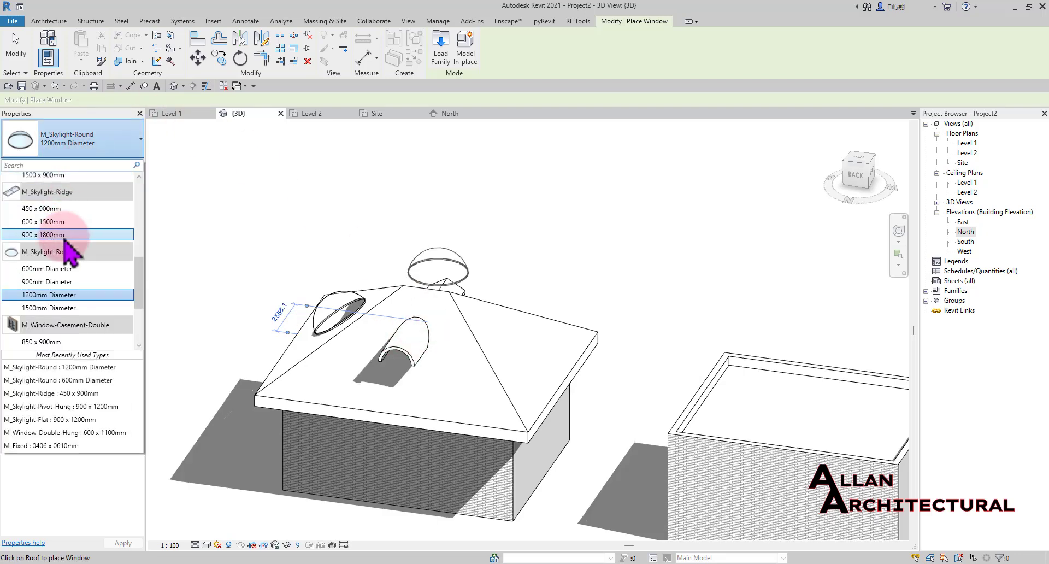
{"action": "scroll", "coordinate": [63, 243], "scroll_direction": "up", "scroll_amount": 3}
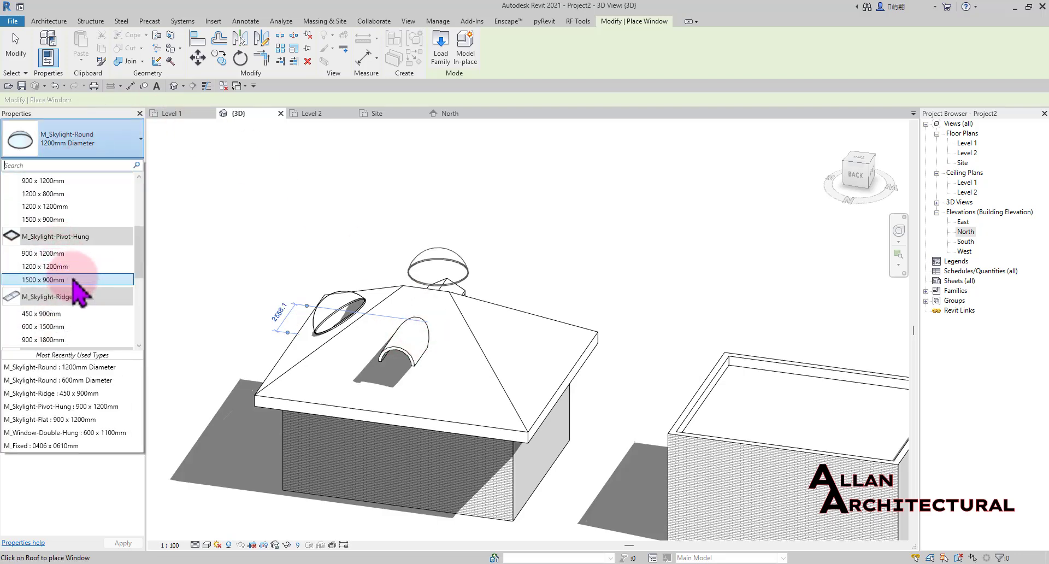
{"action": "left_click", "coordinate": [71, 268]}
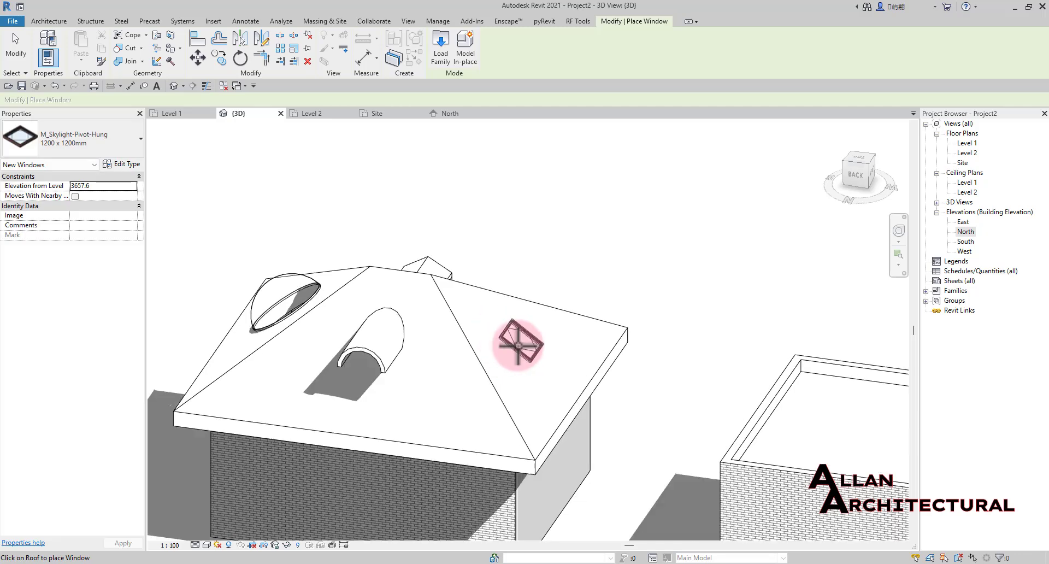
{"action": "left_click", "coordinate": [520, 333]}
Finish window placement and examine the pivot-hung skylight's opening in the hip roof from below and above
{"action": "middle_click_drag", "start_coordinate": [520, 332], "coordinate": [623, 288], "text": "shift"}
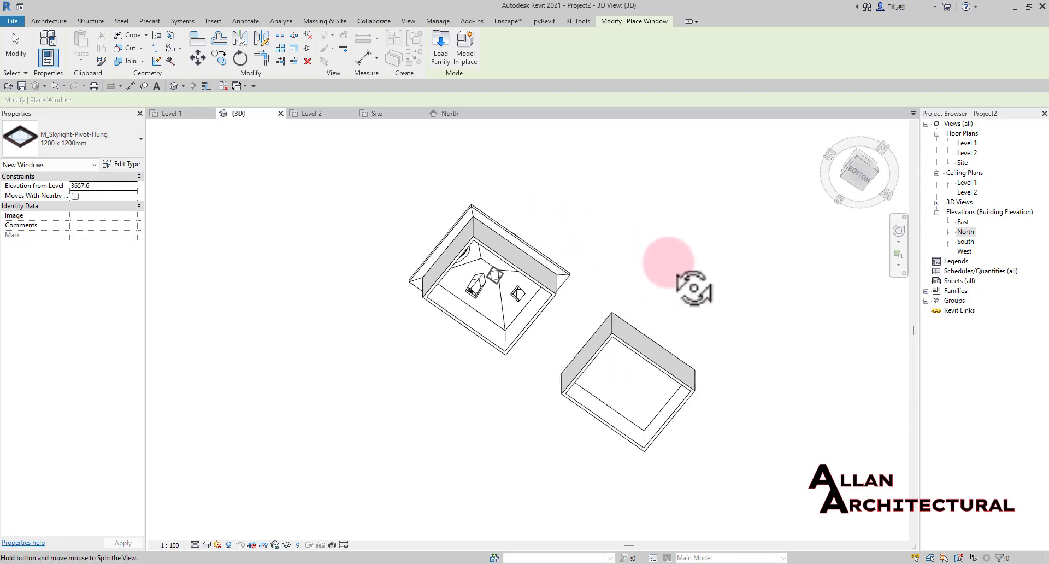
{"action": "scroll", "coordinate": [517, 208], "scroll_direction": "up", "scroll_amount": 5}
{"action": "key", "text": "Escape"}
{"action": "scroll", "coordinate": [506, 288], "scroll_direction": "down", "scroll_amount": 3}
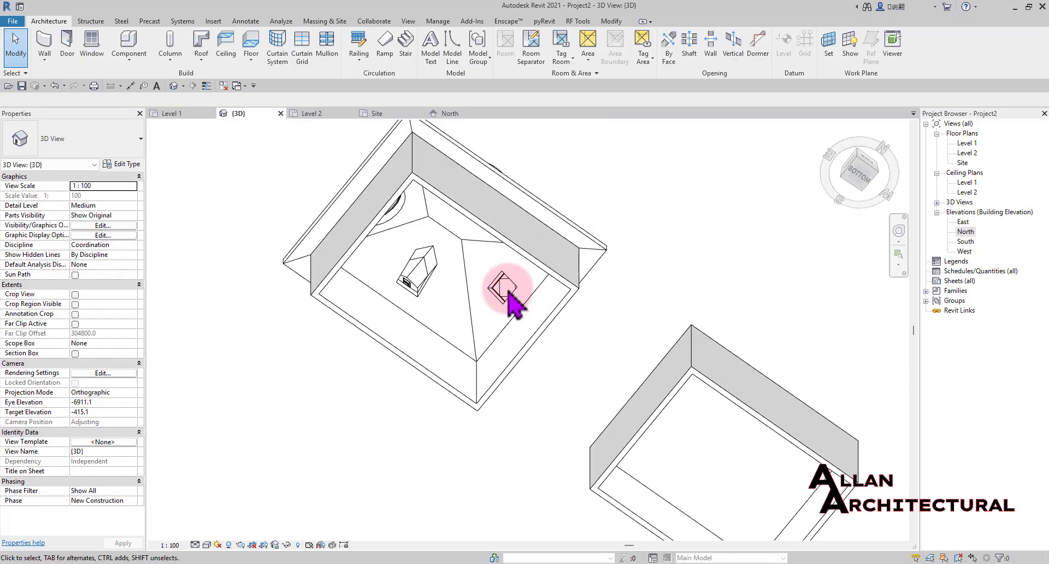
{"action": "middle_click_drag", "start_coordinate": [506, 287], "coordinate": [534, 293], "text": "shift"}
{"action": "scroll", "coordinate": [520, 278], "scroll_direction": "up", "scroll_amount": 3}
{"action": "scroll", "coordinate": [519, 280], "scroll_direction": "down", "scroll_amount": 3}
{"action": "scroll", "coordinate": [534, 293], "scroll_direction": "up", "scroll_amount": 4}
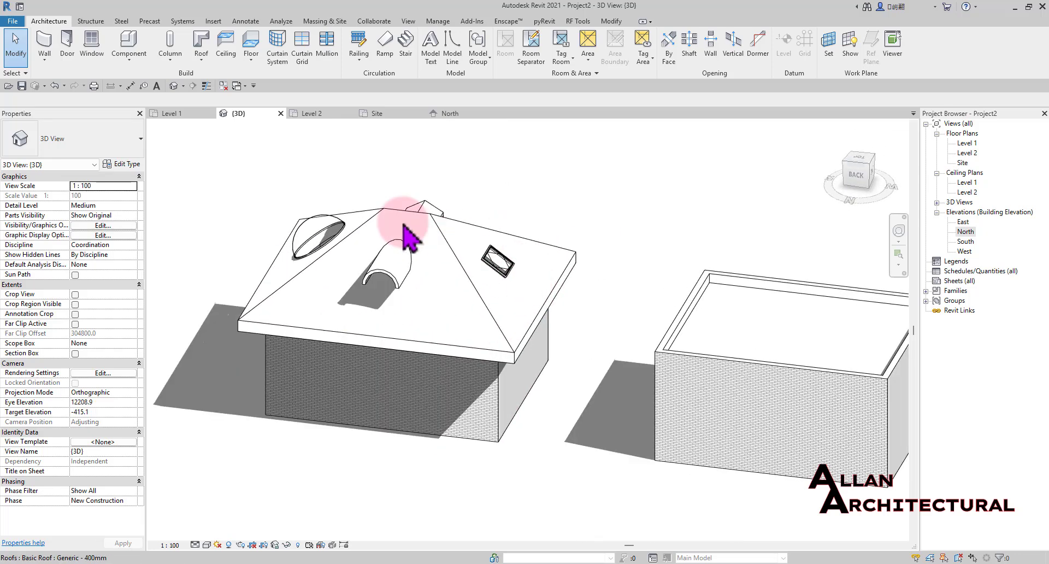
Place an M_Skylight-Flat window of 900 x 1200mm near a corner of the flat roof
{"action": "middle_click_drag", "start_coordinate": [461, 316], "coordinate": [525, 285], "text": "shift"}
{"action": "middle_click_drag", "start_coordinate": [529, 249], "coordinate": [389, 238]}
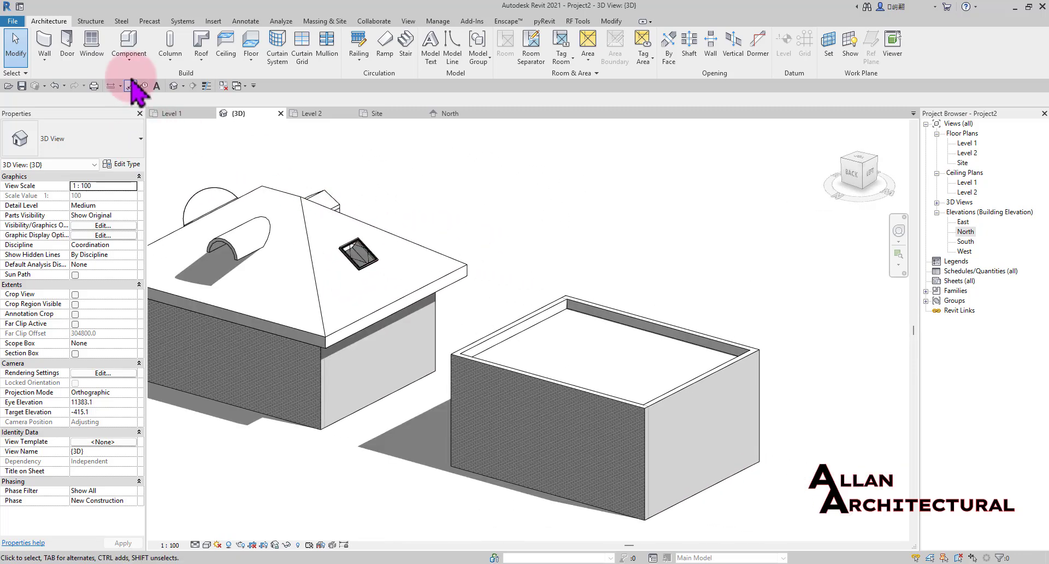
{"action": "left_click", "coordinate": [92, 45]}
{"action": "left_click", "coordinate": [72, 141]}
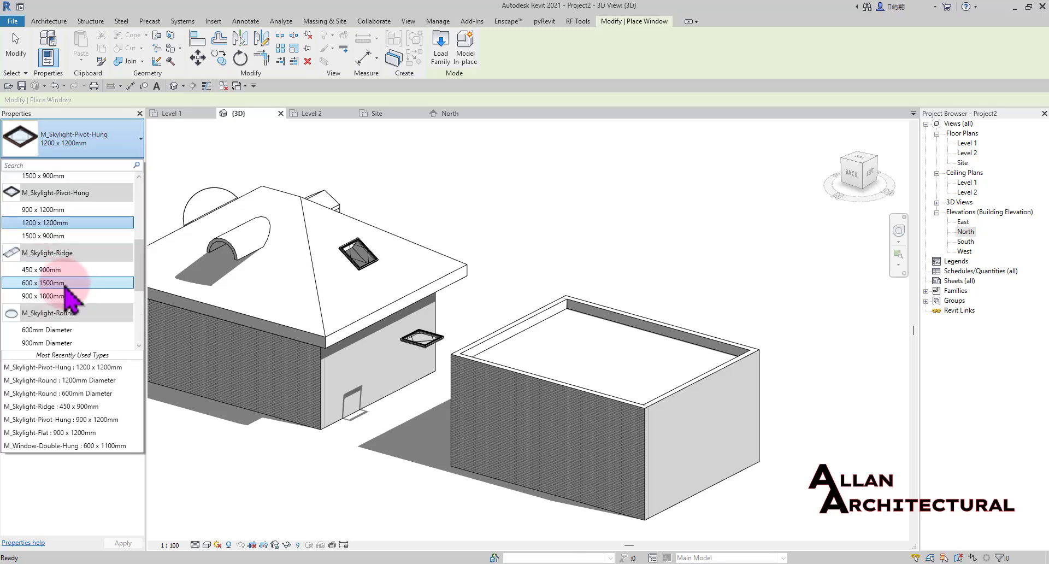
{"action": "scroll", "coordinate": [71, 288], "scroll_direction": "up", "scroll_amount": 2}
{"action": "left_click", "coordinate": [71, 242]}
{"action": "scroll", "coordinate": [797, 456], "scroll_direction": "up", "scroll_amount": 1}
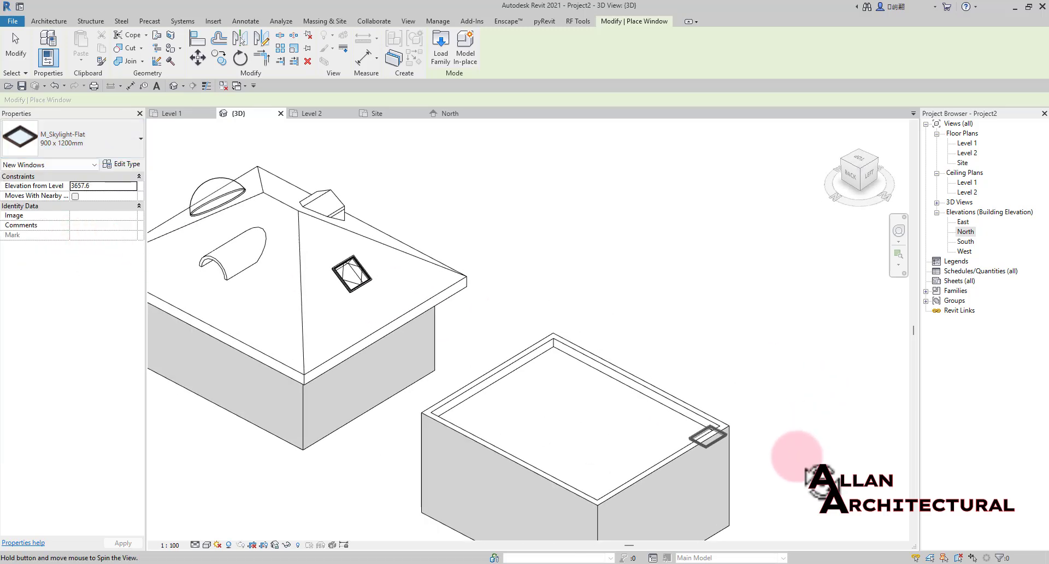
{"action": "scroll", "coordinate": [557, 440], "scroll_direction": "up", "scroll_amount": 5}
{"action": "left_click", "coordinate": [484, 426]}
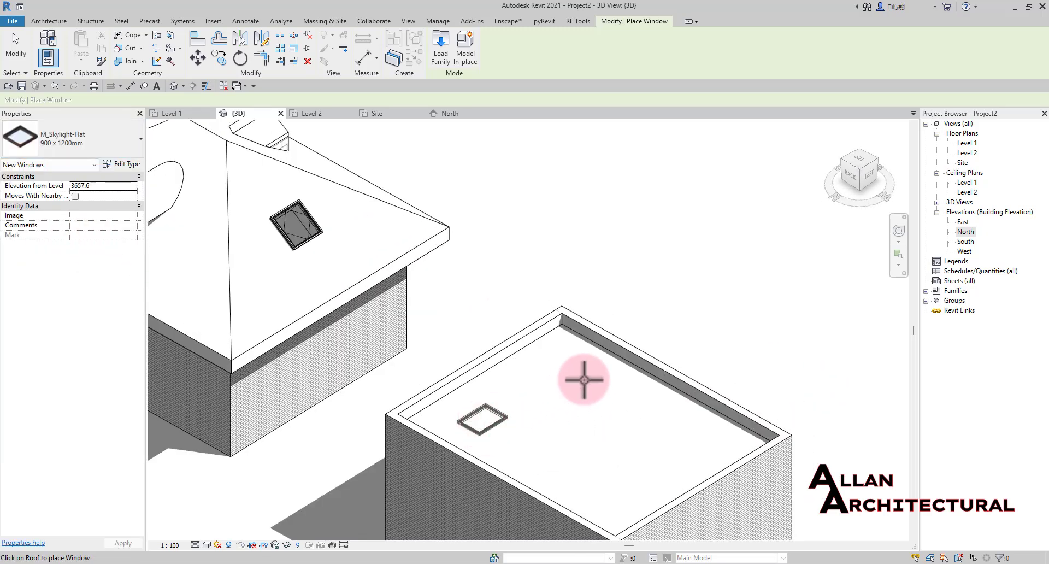
Place an M_Skylight-Ridge window of 900 x 1800mm on the flat roof beside the flat skylight and end window placement
{"action": "left_click", "coordinate": [54, 144]}
{"action": "scroll", "coordinate": [63, 206], "scroll_direction": "up", "scroll_amount": 1}
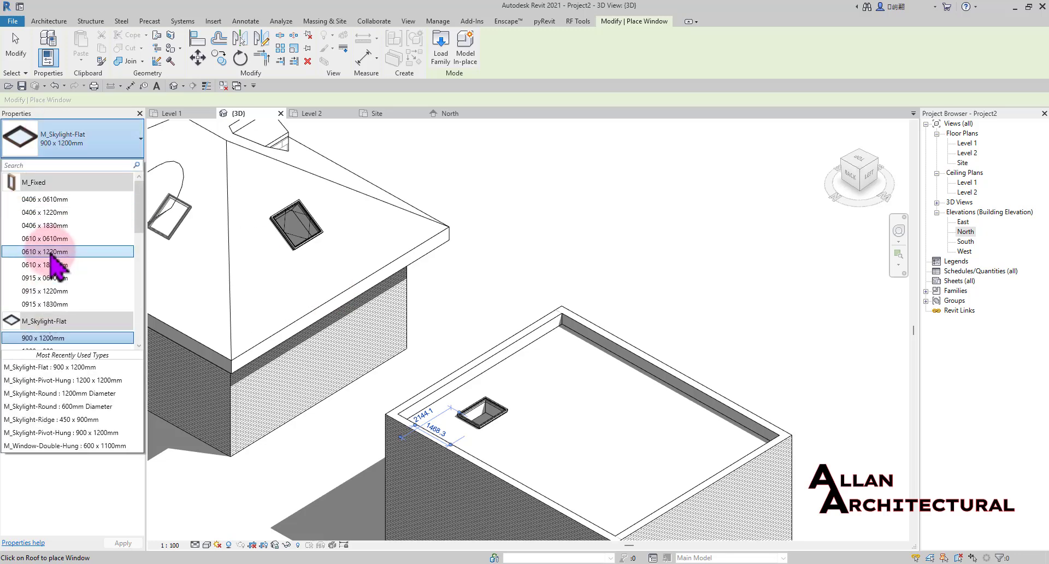
{"action": "scroll", "coordinate": [63, 257], "scroll_direction": "down", "scroll_amount": 3}
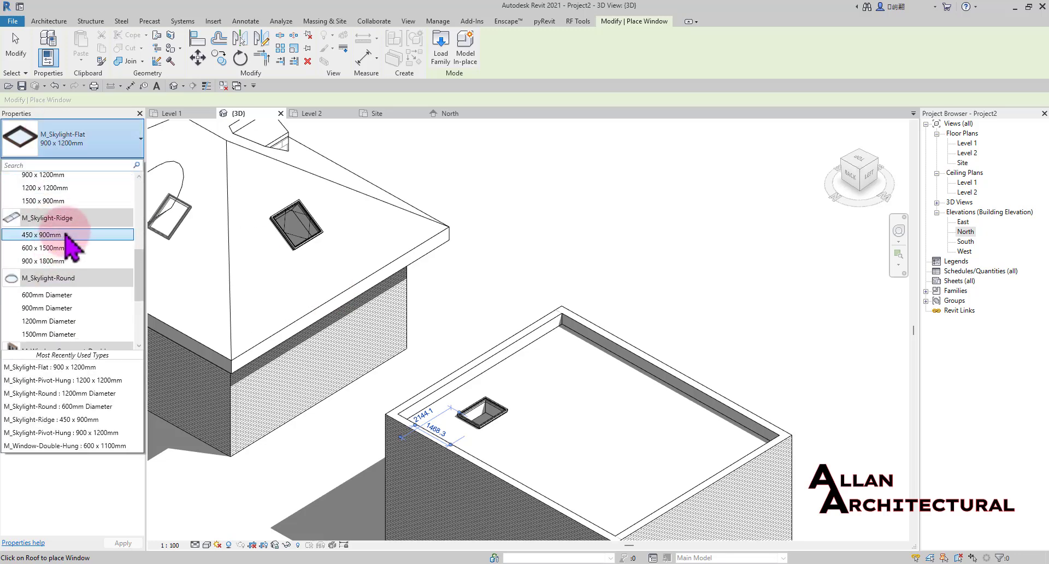
{"action": "left_click", "coordinate": [69, 261]}
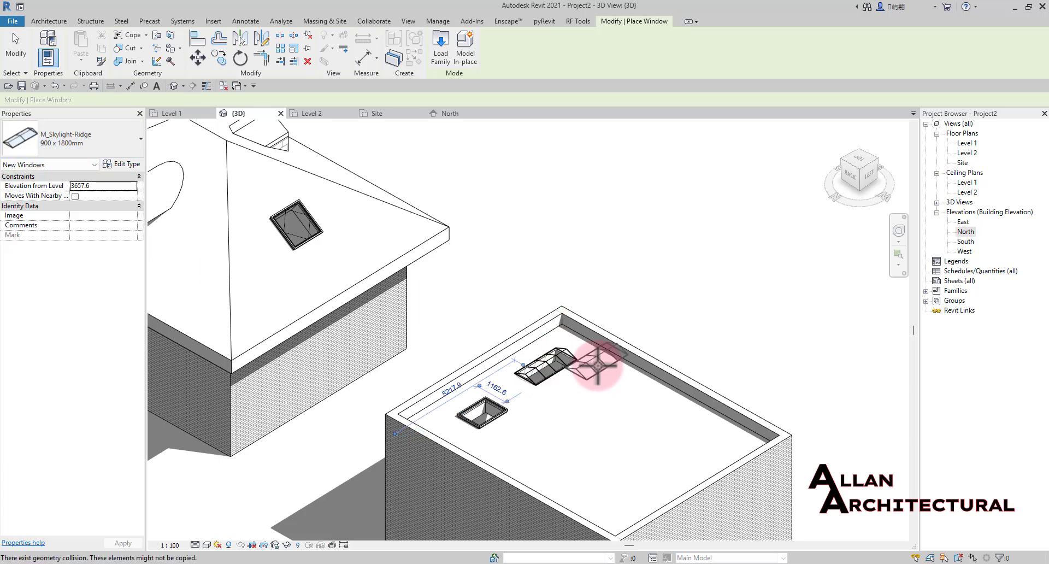
{"action": "key", "text": "Escape"}
{"action": "key", "text": "Escape"}
Examine the ridge skylight up close and compare the skylights on both roofs from several sides
{"action": "scroll", "coordinate": [629, 377], "scroll_direction": "up", "scroll_amount": 6}
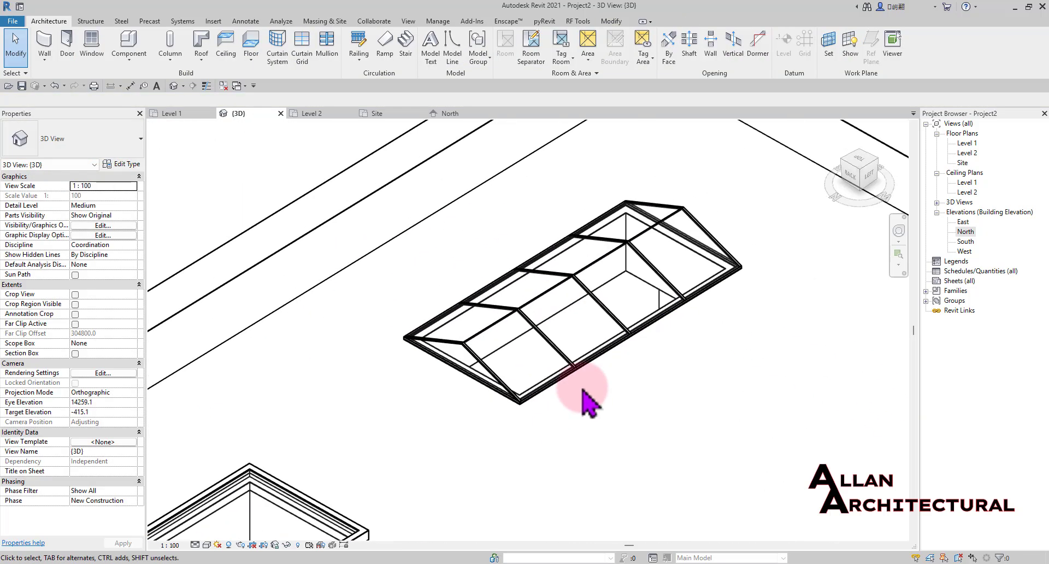
{"action": "scroll", "coordinate": [485, 268], "scroll_direction": "down", "scroll_amount": 6}
{"action": "middle_click_drag", "start_coordinate": [656, 336], "coordinate": [605, 363], "text": "shift"}
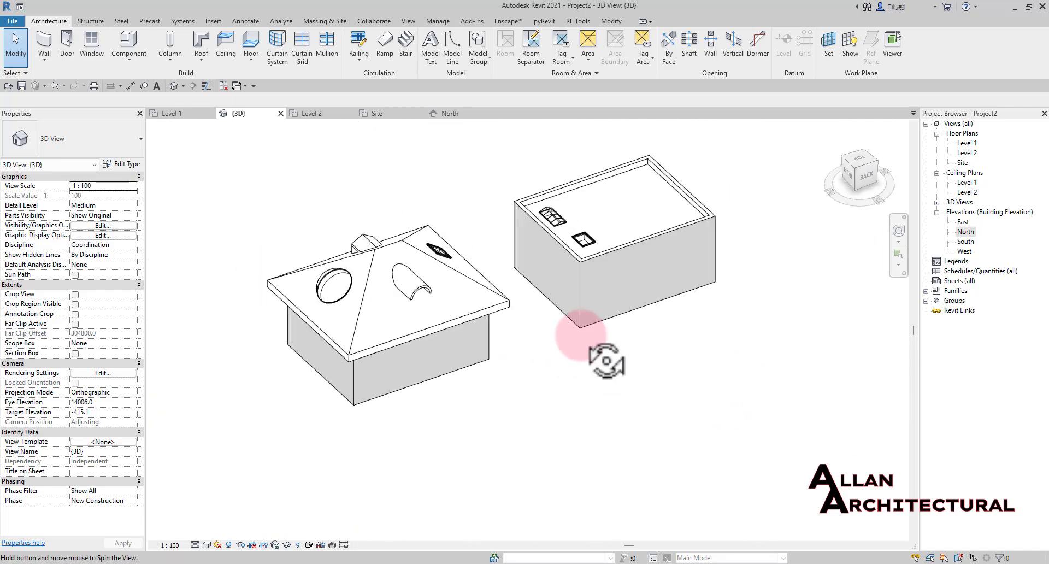
{"action": "scroll", "coordinate": [385, 265], "scroll_direction": "up", "scroll_amount": 5}
{"action": "scroll", "coordinate": [386, 276], "scroll_direction": "down", "scroll_amount": 4}
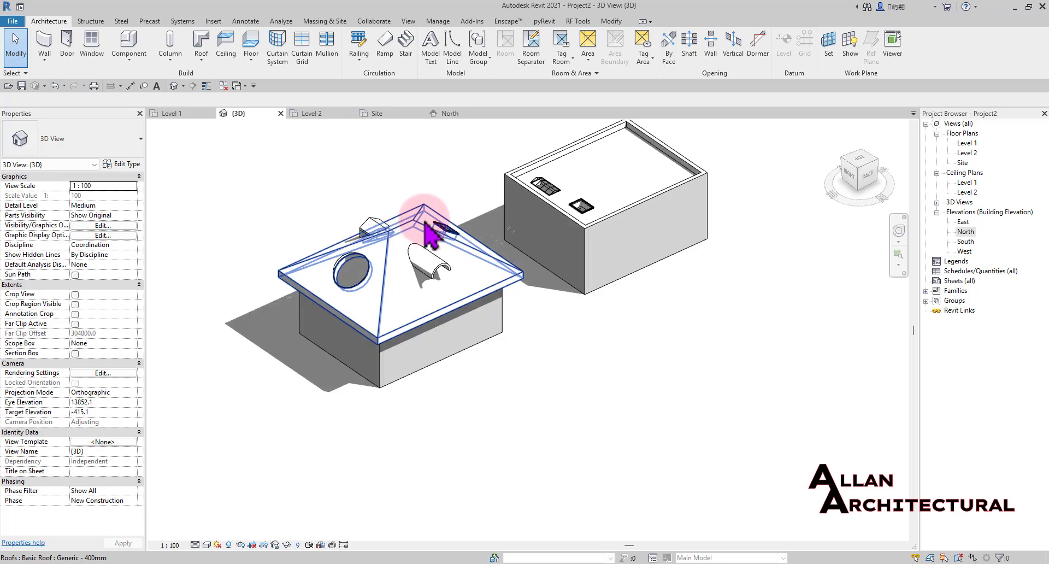
{"action": "middle_click_drag", "start_coordinate": [600, 189], "coordinate": [449, 223], "text": "shift"}
{"action": "scroll", "coordinate": [553, 250], "scroll_direction": "up", "scroll_amount": 3}
{"action": "middle_click_drag", "start_coordinate": [614, 278], "coordinate": [445, 283]}
{"action": "scroll", "coordinate": [444, 288], "scroll_direction": "up", "scroll_amount": 3}
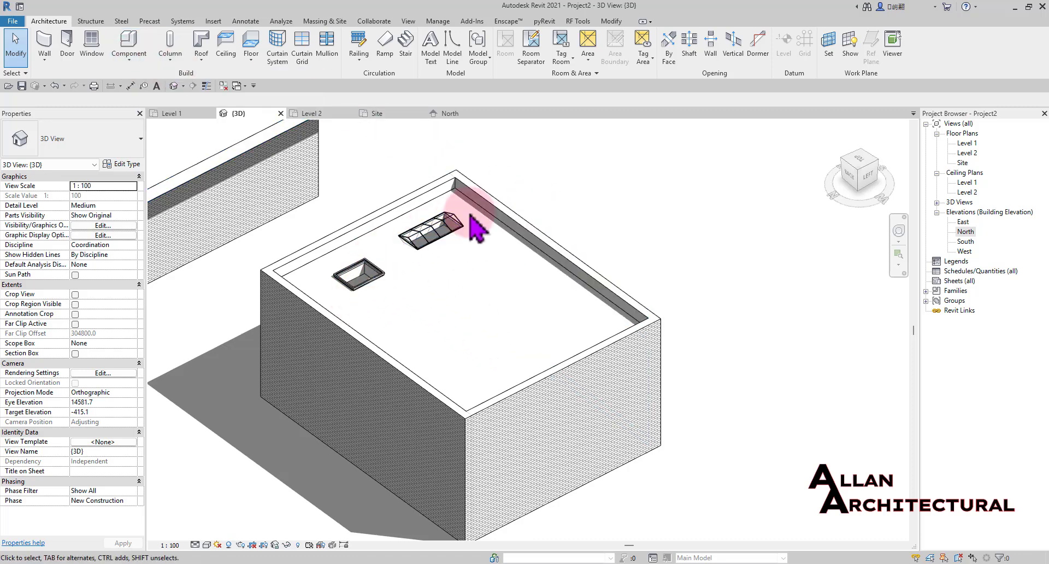
Inspect the ridge skylight's frame on the flat roof and review both buildings together
{"action": "scroll", "coordinate": [418, 252], "scroll_direction": "up", "scroll_amount": 4}
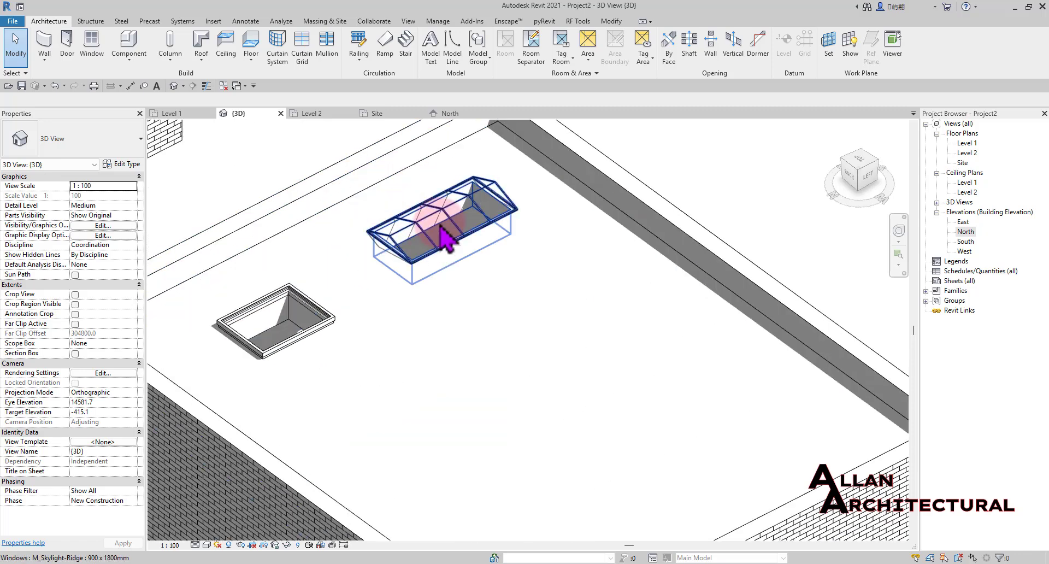
{"action": "key", "text": "Tab"}
{"action": "scroll", "coordinate": [434, 229], "scroll_direction": "down", "scroll_amount": 5}
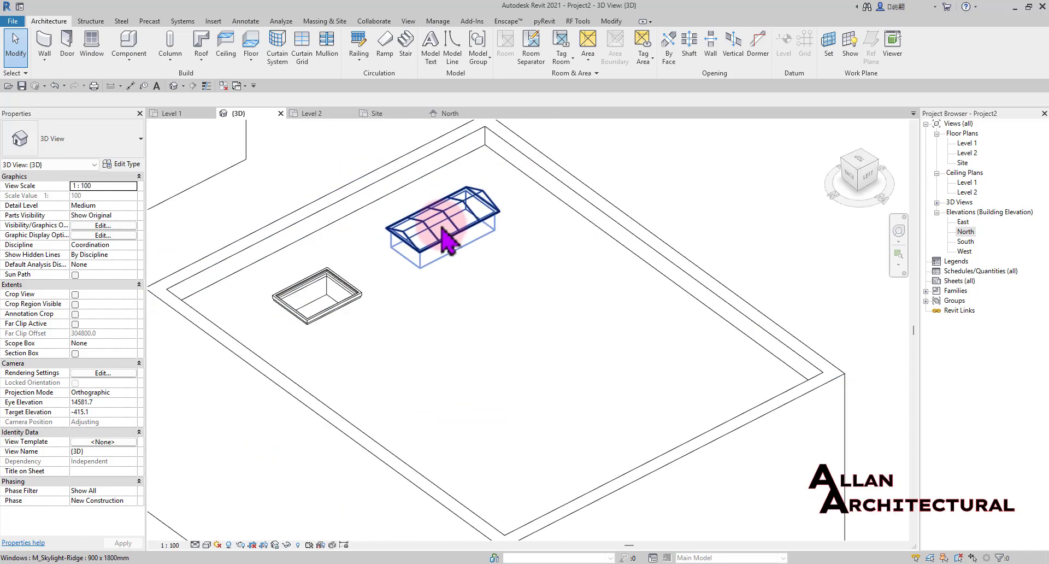
{"action": "middle_click_drag", "start_coordinate": [469, 287], "coordinate": [492, 308]}
{"action": "scroll", "coordinate": [474, 245], "scroll_direction": "up", "scroll_amount": 3}
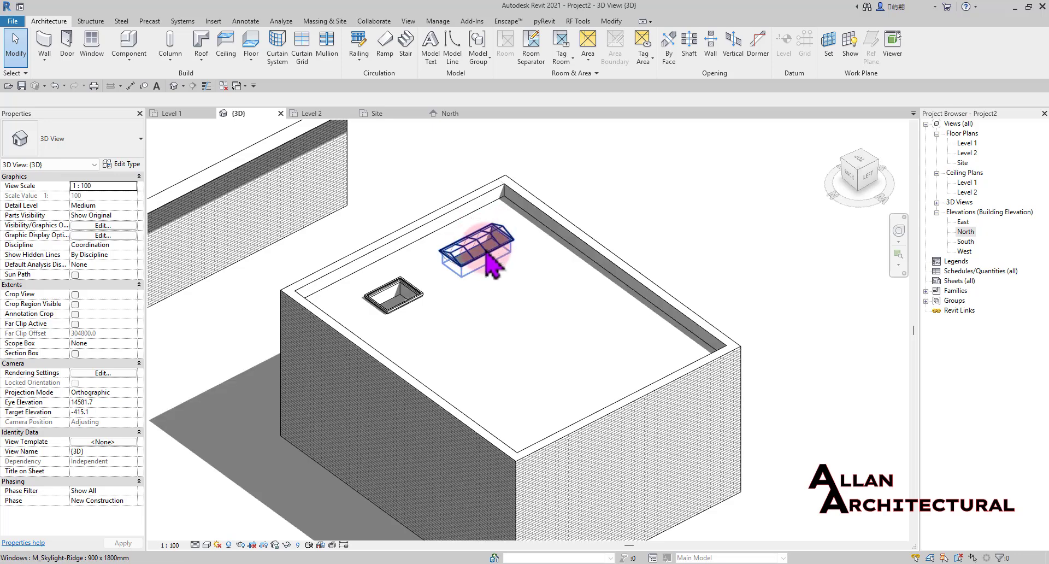
{"action": "scroll", "coordinate": [484, 262], "scroll_direction": "down", "scroll_amount": 4}
{"action": "scroll", "coordinate": [464, 322], "scroll_direction": "down", "scroll_amount": 2}
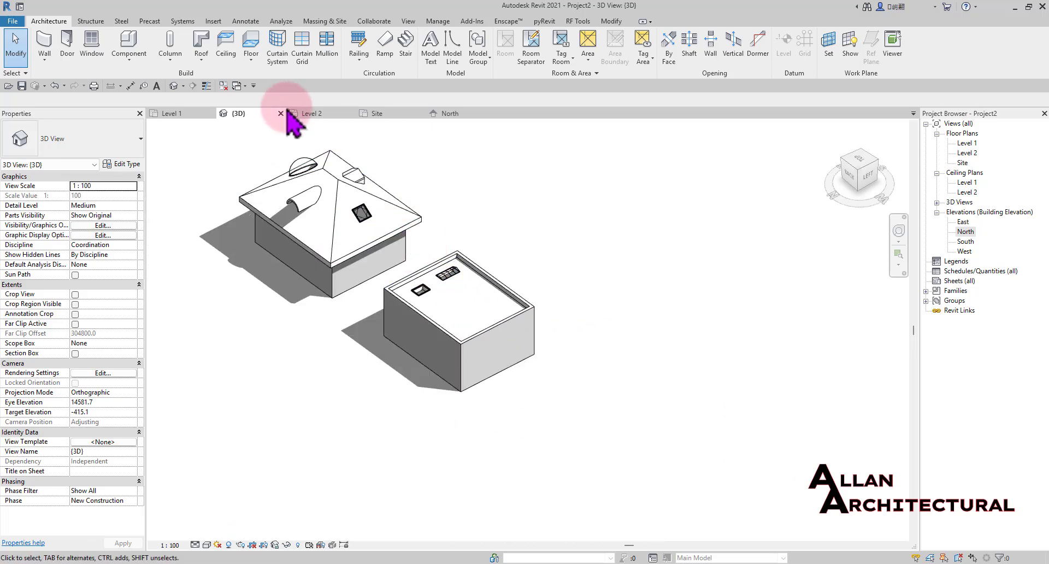
Try to pick the flat roof in the Level 2 floor plan
{"action": "left_click", "coordinate": [314, 112]}
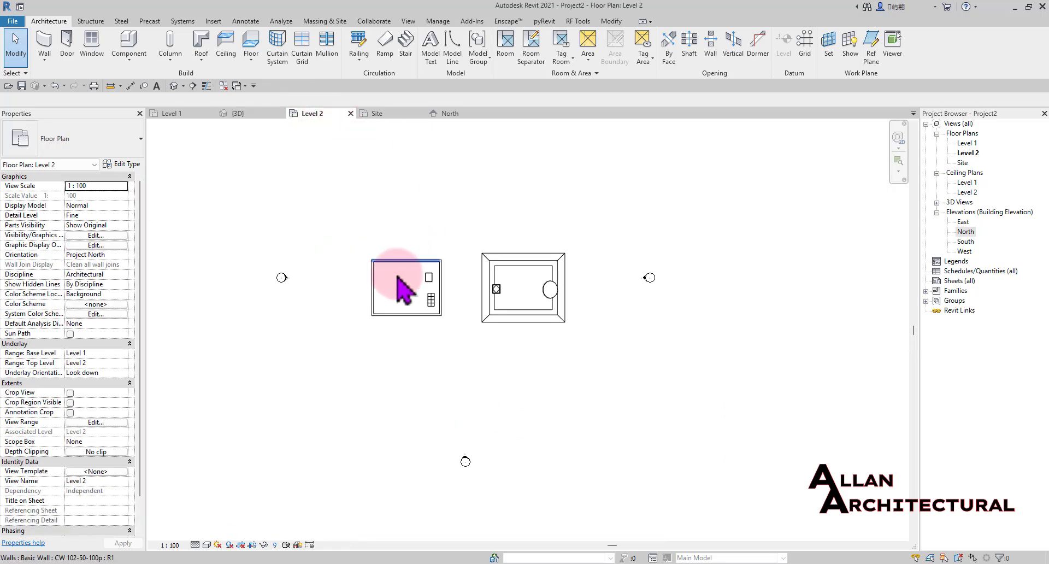
{"action": "scroll", "coordinate": [416, 281], "scroll_direction": "up", "scroll_amount": 3}
{"action": "middle_click_drag", "start_coordinate": [445, 274], "coordinate": [424, 276]}
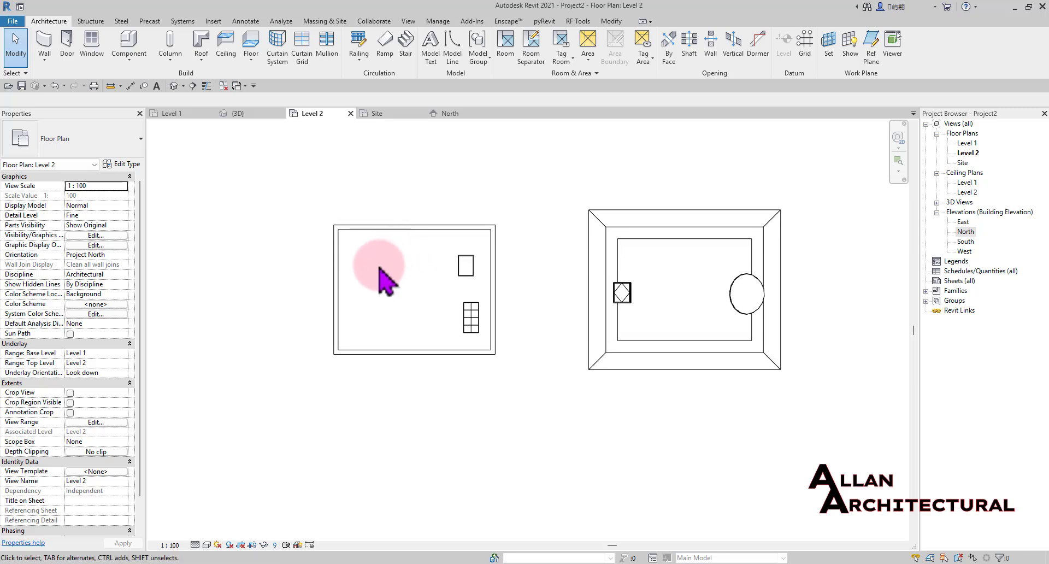
{"action": "scroll", "coordinate": [377, 257], "scroll_direction": "up", "scroll_amount": 3}
{"action": "key", "text": "Tab"}
{"action": "key", "text": "Tab"}
{"action": "key", "text": "Tab"}
{"action": "key", "text": "Tab"}
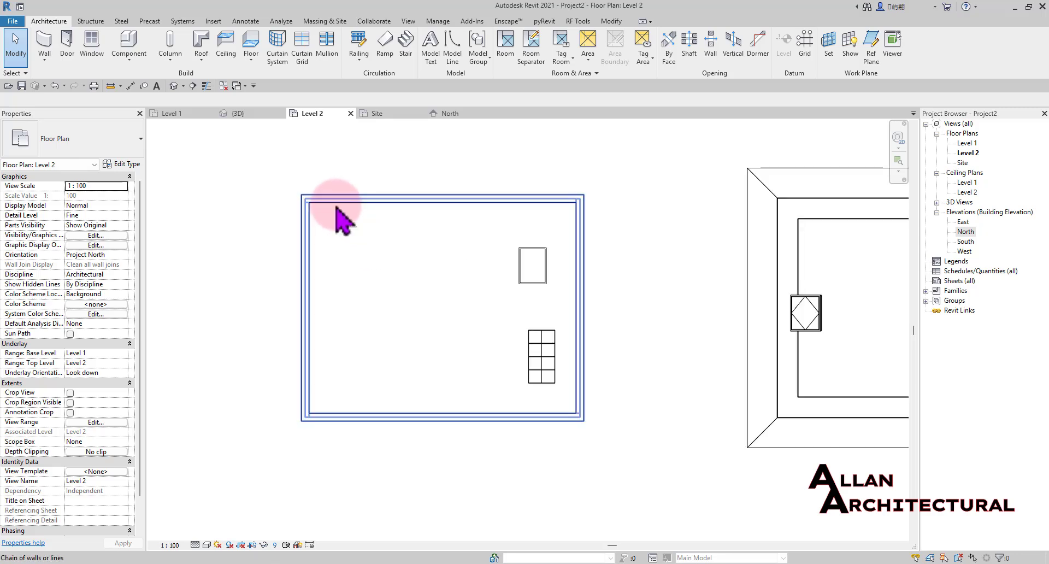
Select the flat roof in the 3D view and open its footprint for editing in the Level 2 plan
{"action": "left_click", "coordinate": [264, 113]}
{"action": "scroll", "coordinate": [414, 268], "scroll_direction": "up", "scroll_amount": 2}
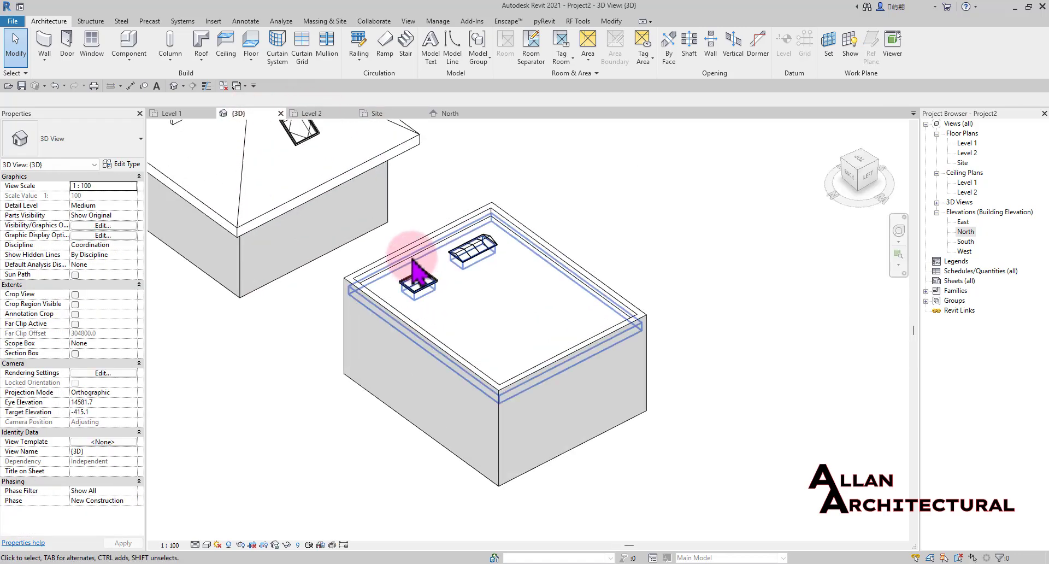
{"action": "left_click", "coordinate": [414, 268]}
{"action": "scroll", "coordinate": [378, 224], "scroll_direction": "down", "scroll_amount": 4}
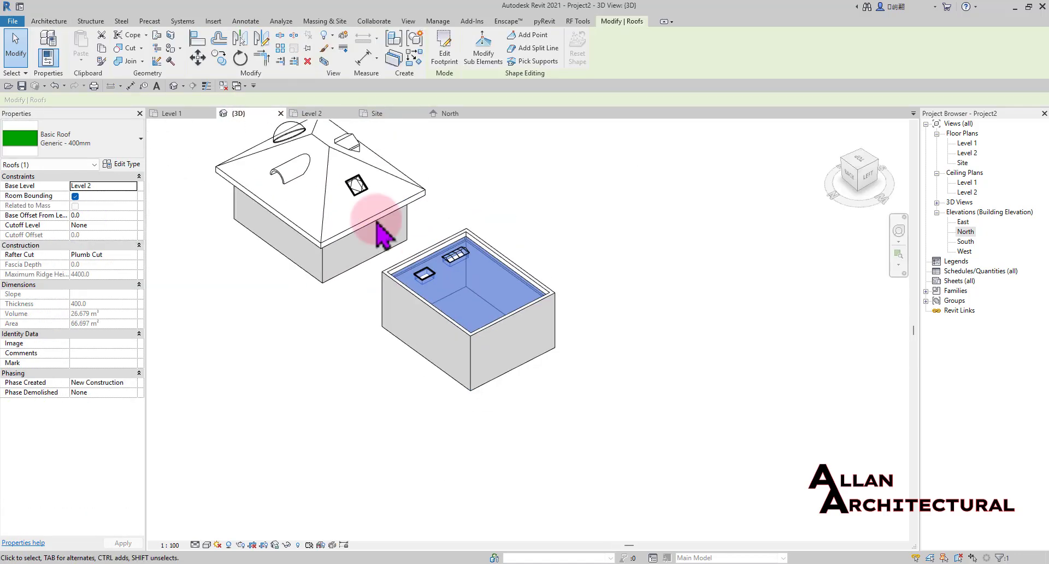
{"action": "left_click", "coordinate": [316, 115]}
{"action": "scroll", "coordinate": [428, 253], "scroll_direction": "down", "scroll_amount": 5}
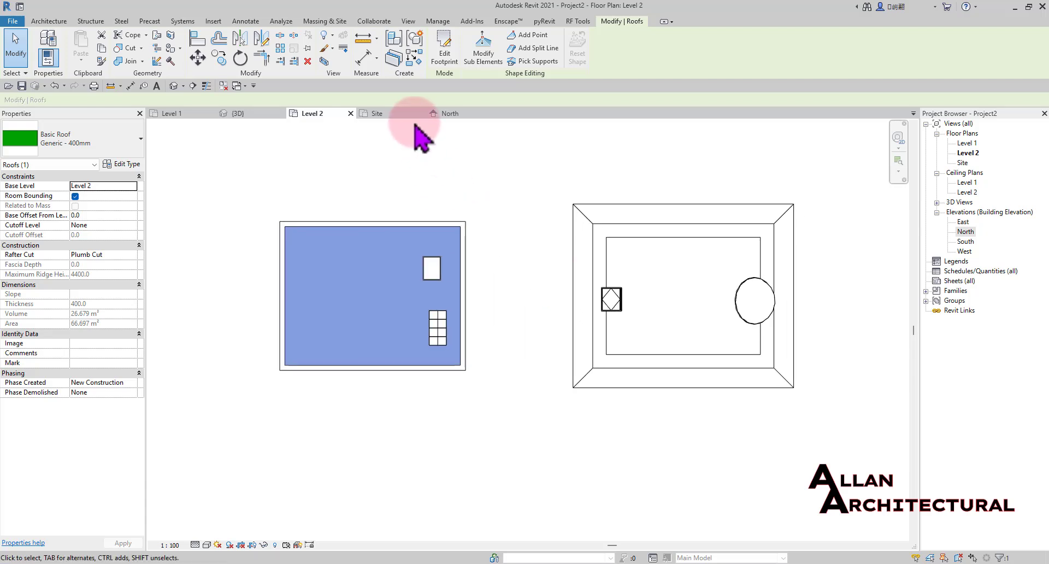
{"action": "left_click", "coordinate": [443, 54]}
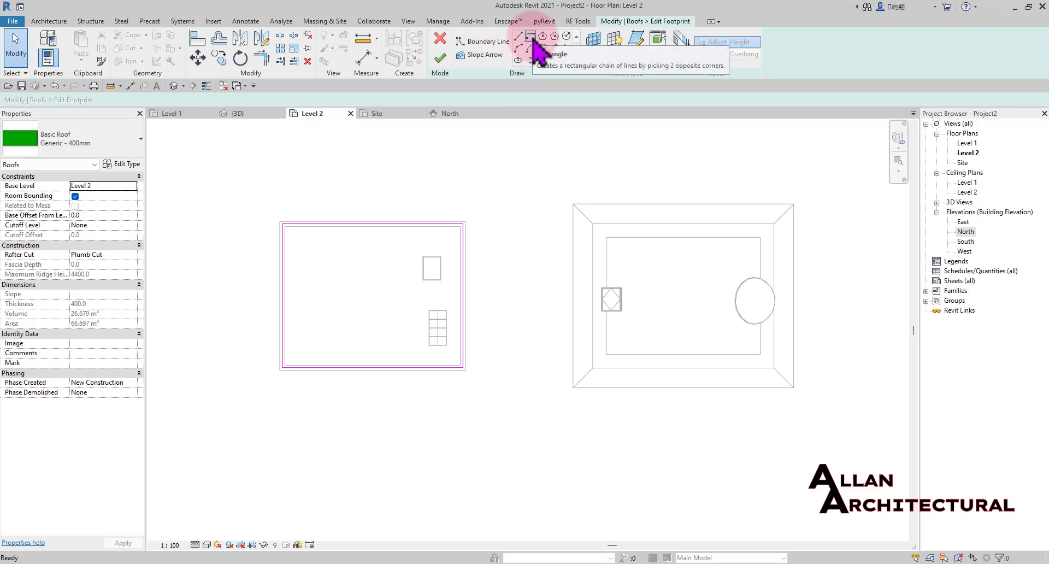
Sketch a rectangular opening about 1500 mm wide inside the flat roof's boundary, at the end opposite the two skylights
{"action": "left_click", "coordinate": [531, 37]}
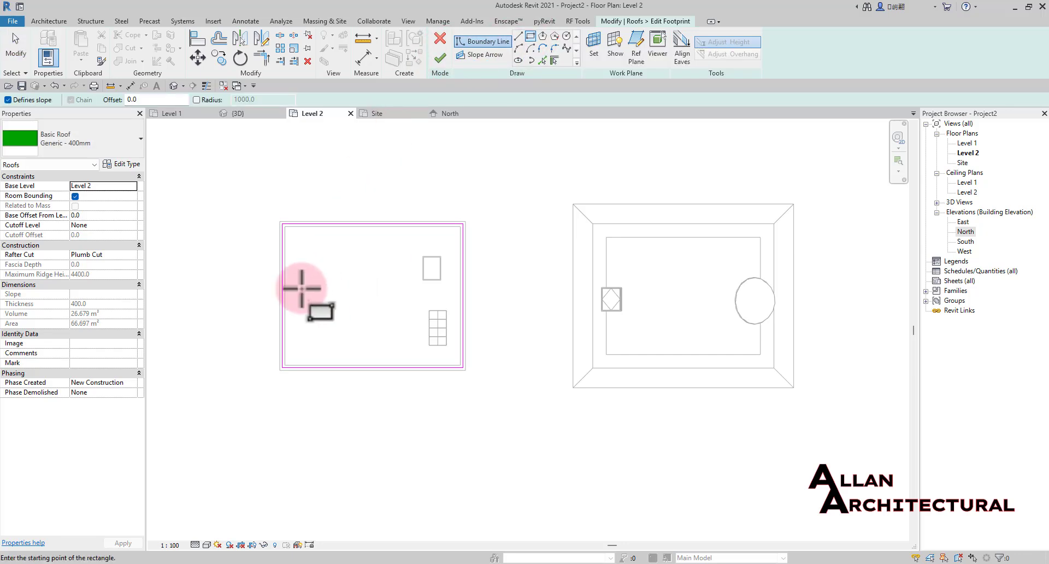
{"action": "scroll", "coordinate": [301, 285], "scroll_direction": "up", "scroll_amount": 2}
{"action": "left_click", "coordinate": [311, 249]}
{"action": "scroll", "coordinate": [353, 354], "scroll_direction": "up", "scroll_amount": 1}
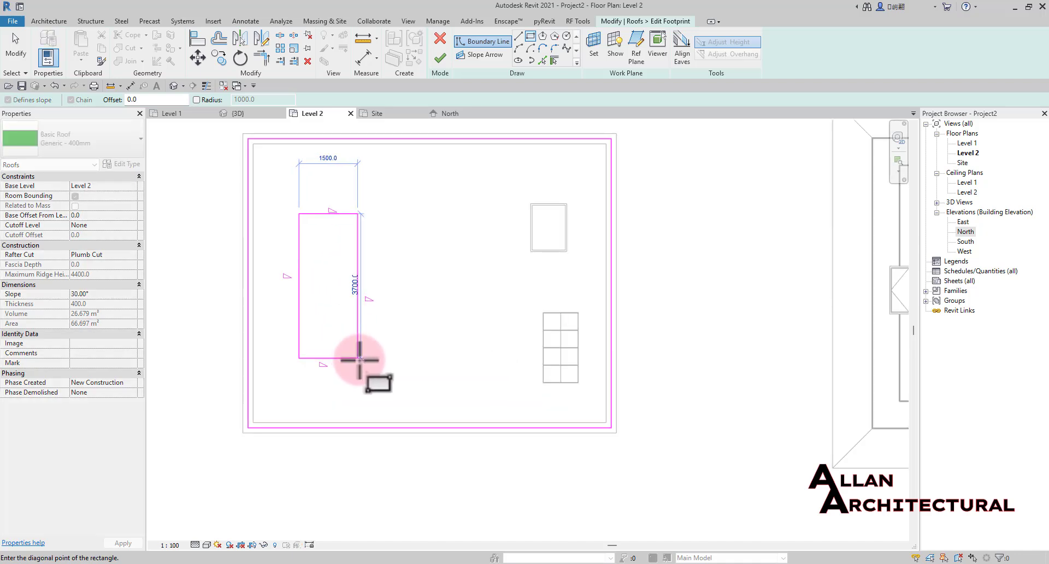
{"action": "left_click", "coordinate": [359, 365]}
{"action": "key", "text": "Escape"}
{"action": "key", "text": "Escape"}
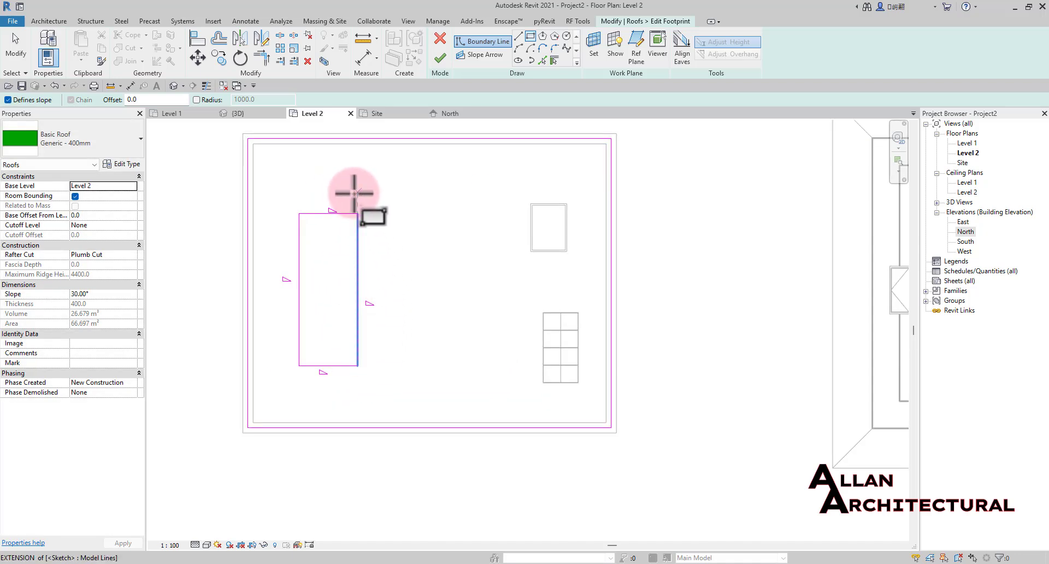
Turn off Defines Slope for the rectangle's four boundary lines and finish the flat roof's footprint
{"action": "mouse_move", "coordinate": [385, 229]}
{"action": "left_mouse_down"}
{"action": "mouse_move", "coordinate": [281, 422]}
{"action": "mouse_move", "coordinate": [274, 415]}
{"action": "left_mouse_up"}
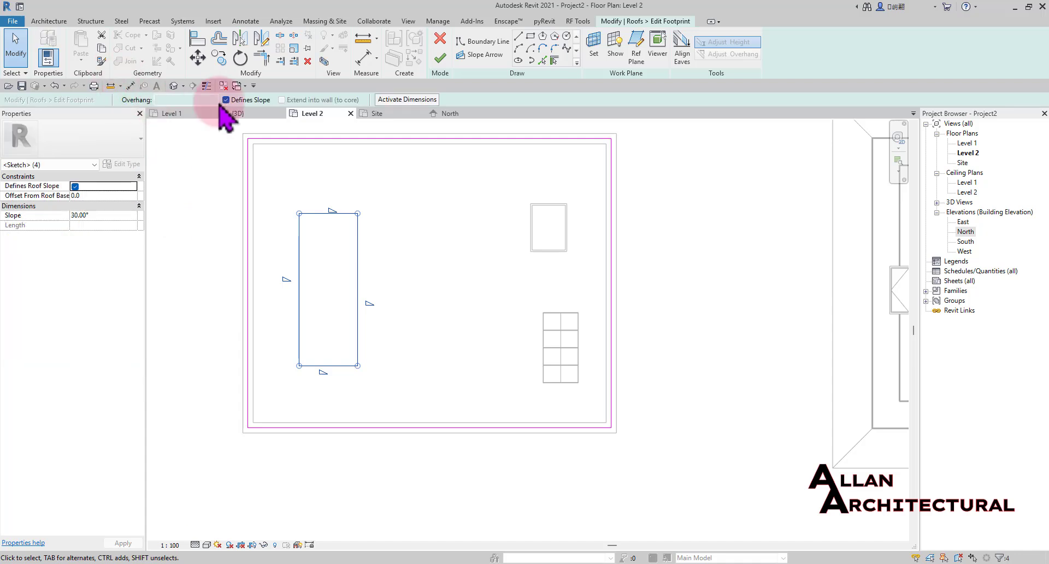
{"action": "left_click", "coordinate": [227, 100]}
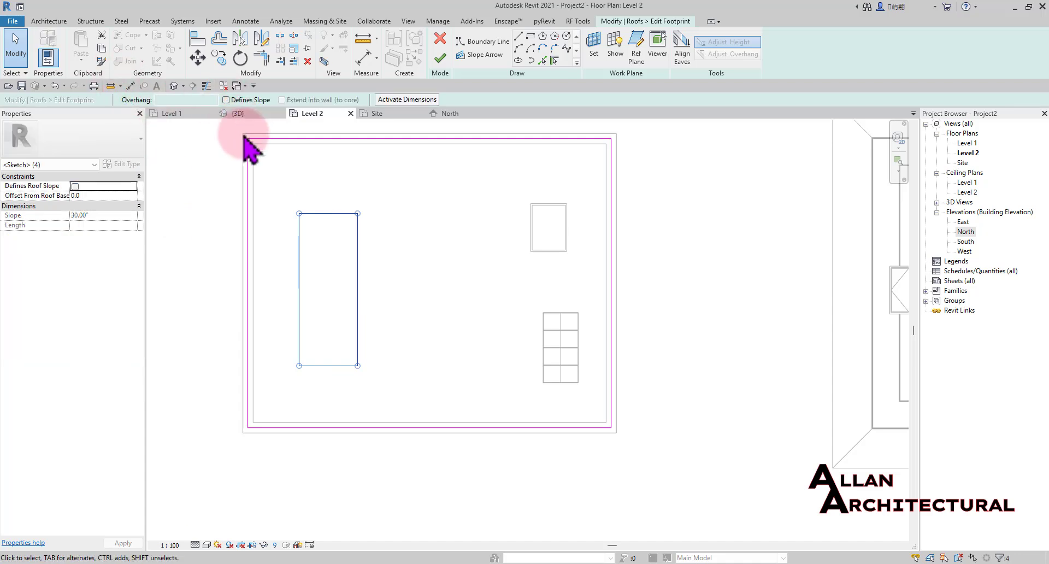
{"action": "left_click", "coordinate": [436, 64]}
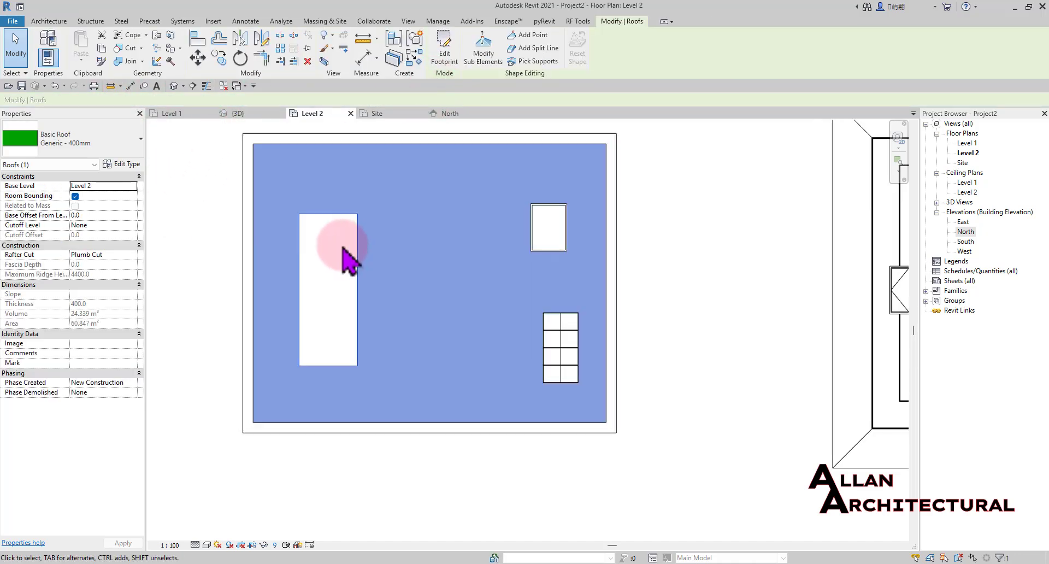
{"action": "scroll", "coordinate": [339, 242], "scroll_direction": "down", "scroll_amount": 4}
{"action": "left_click", "coordinate": [511, 206]}
{"action": "scroll", "coordinate": [329, 246], "scroll_direction": "up", "scroll_amount": 2}
{"action": "scroll", "coordinate": [339, 263], "scroll_direction": "up", "scroll_amount": 1}
{"action": "left_click", "coordinate": [424, 263]}
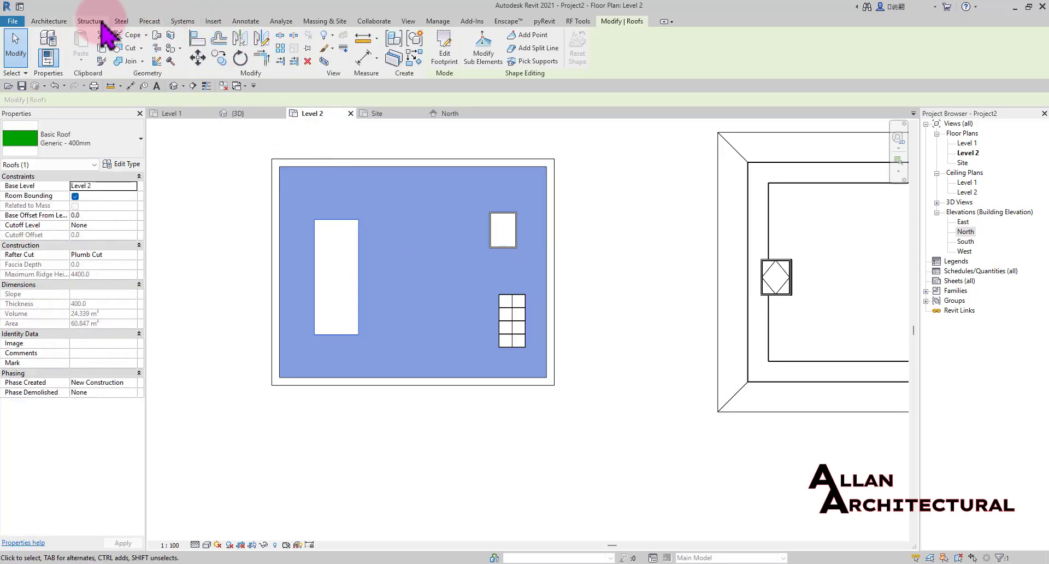
Start a wall in the Level 2 plan using the Basic Wall type Generic - 140mm Masonry
{"action": "left_click", "coordinate": [223, 185]}
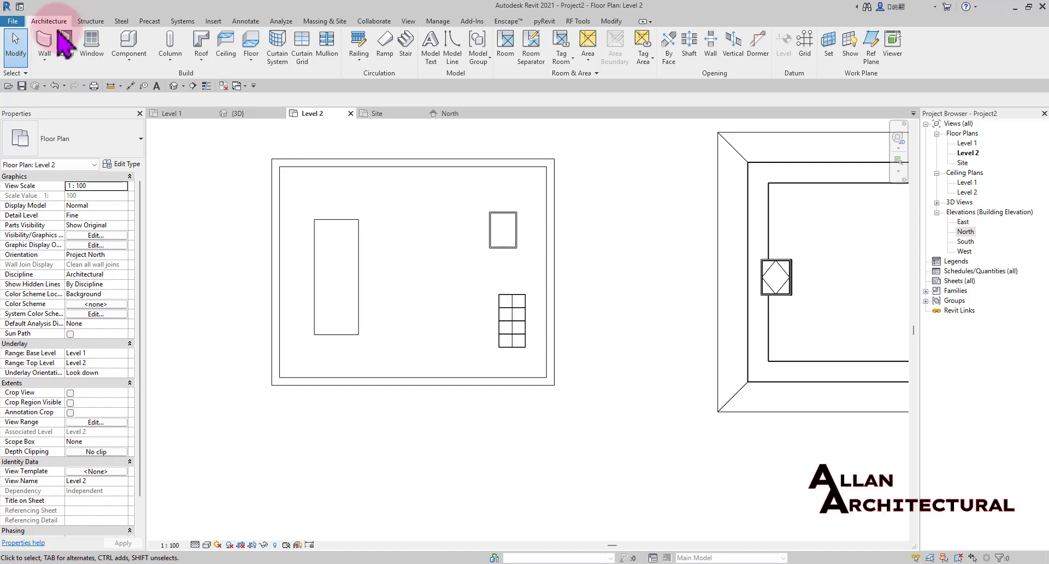
{"action": "left_click", "coordinate": [45, 43]}
{"action": "left_click", "coordinate": [74, 143]}
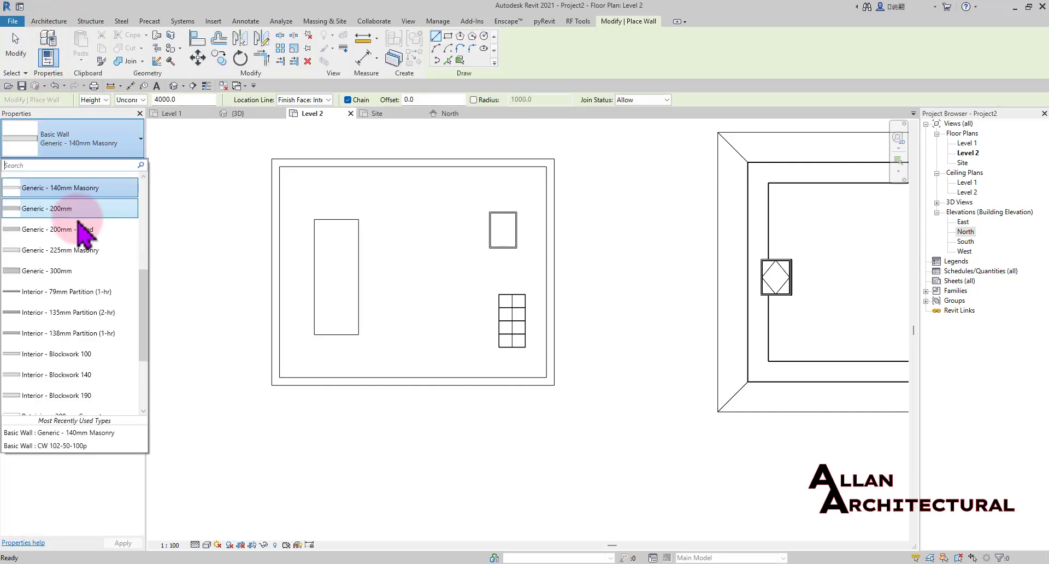
{"action": "scroll", "coordinate": [79, 235], "scroll_direction": "down", "scroll_amount": 1}
{"action": "scroll", "coordinate": [82, 254], "scroll_direction": "up", "scroll_amount": 1}
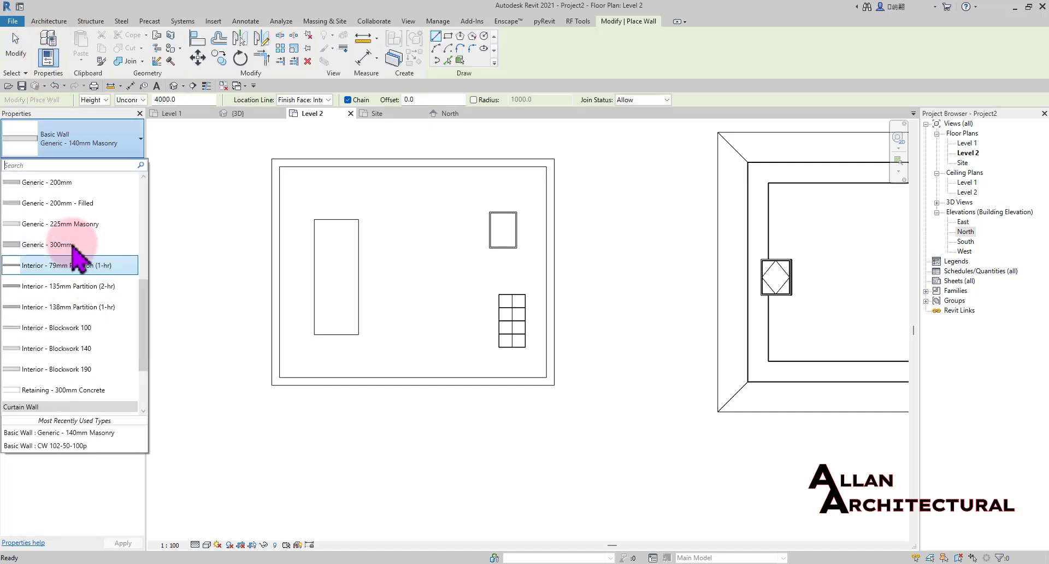
{"action": "scroll", "coordinate": [77, 218], "scroll_direction": "up", "scroll_amount": 1}
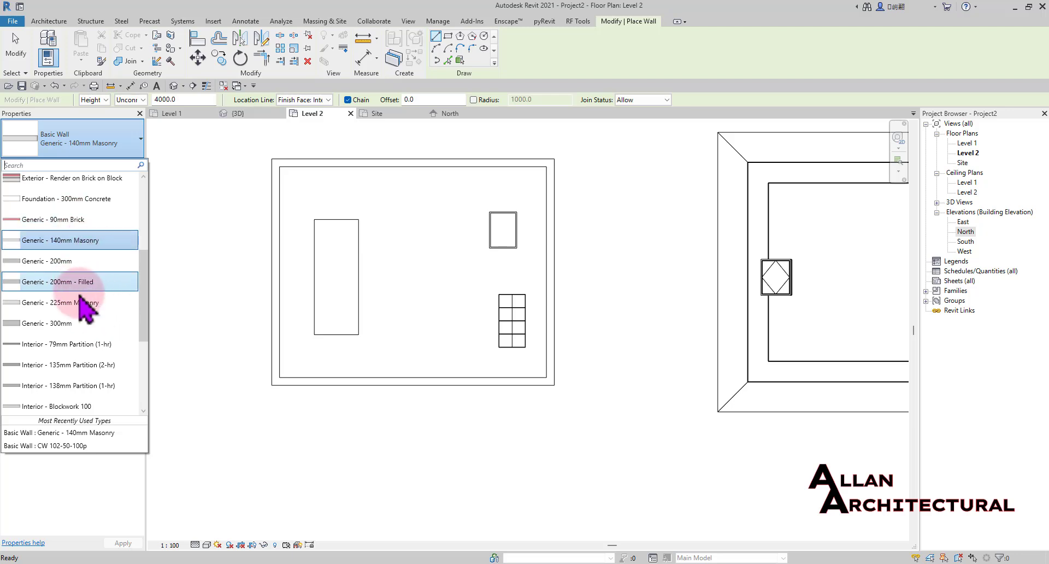
{"action": "left_click", "coordinate": [93, 244]}
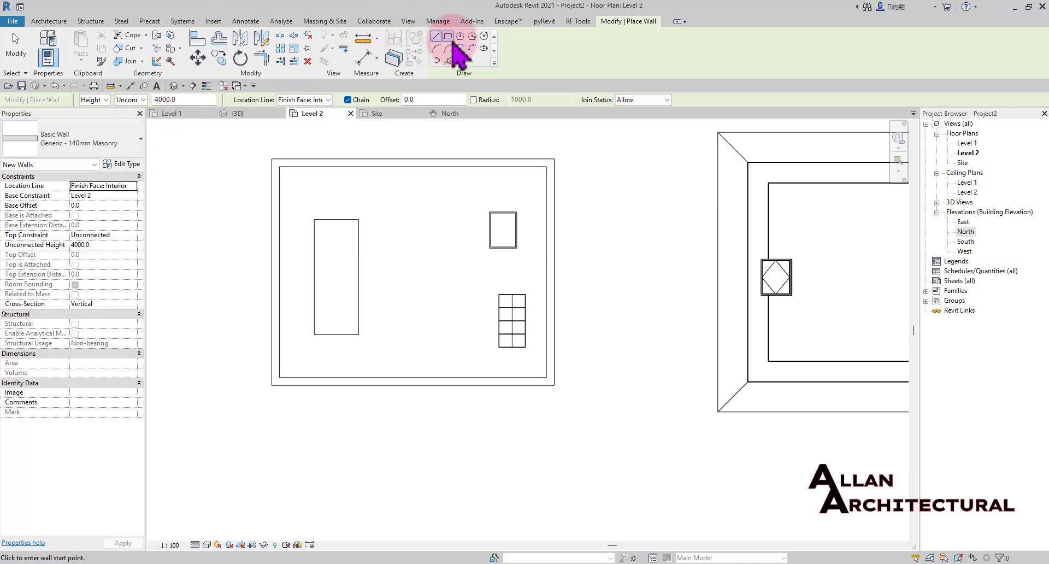
Draw a rectangle of walls between opposite corners of the flat roof's rectangular opening and end the wall command
{"action": "left_click", "coordinate": [448, 36]}
{"action": "scroll", "coordinate": [301, 213], "scroll_direction": "up", "scroll_amount": 2}
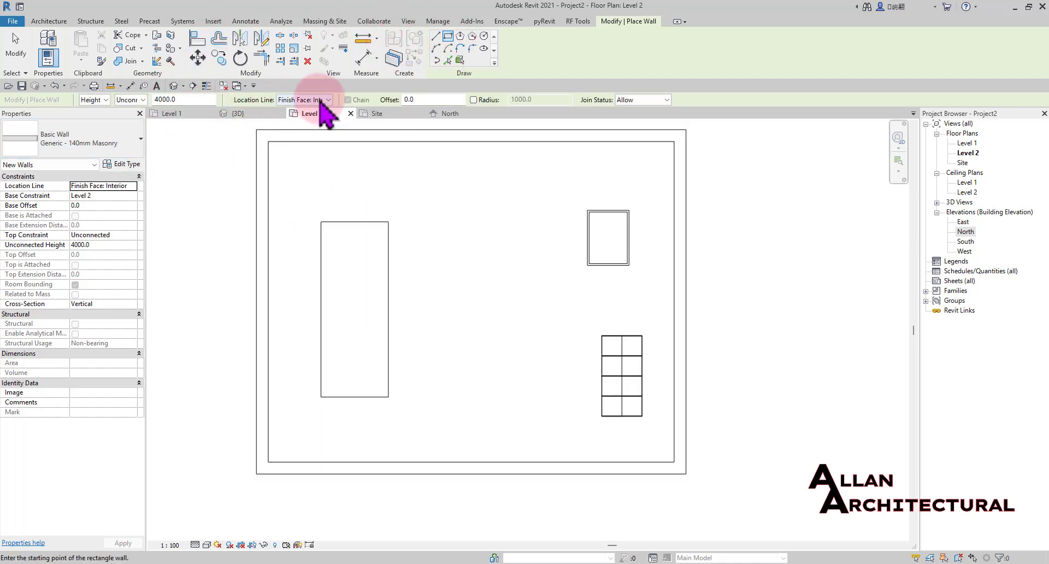
{"action": "left_click", "coordinate": [321, 221]}
{"action": "scroll", "coordinate": [317, 235], "scroll_direction": "up", "scroll_amount": 2}
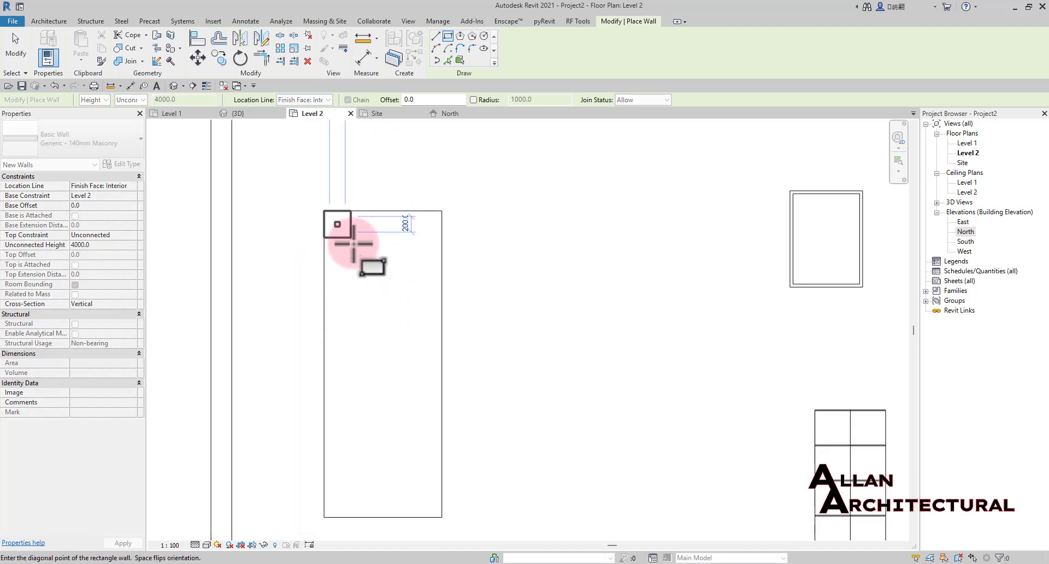
{"action": "scroll", "coordinate": [361, 383], "scroll_direction": "up", "scroll_amount": 3}
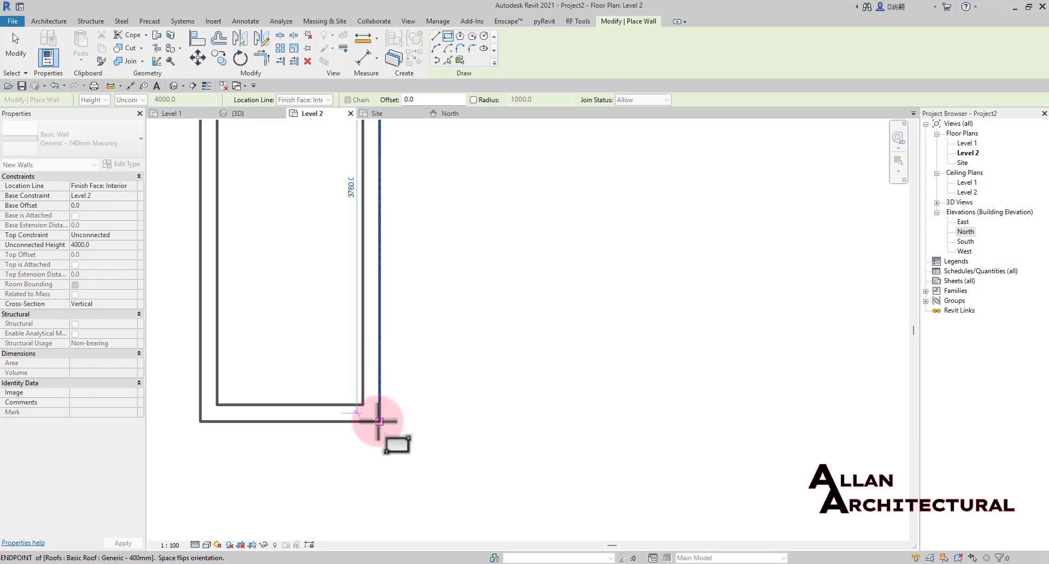
{"action": "left_click", "coordinate": [379, 421]}
{"action": "scroll", "coordinate": [351, 328], "scroll_direction": "down", "scroll_amount": 4}
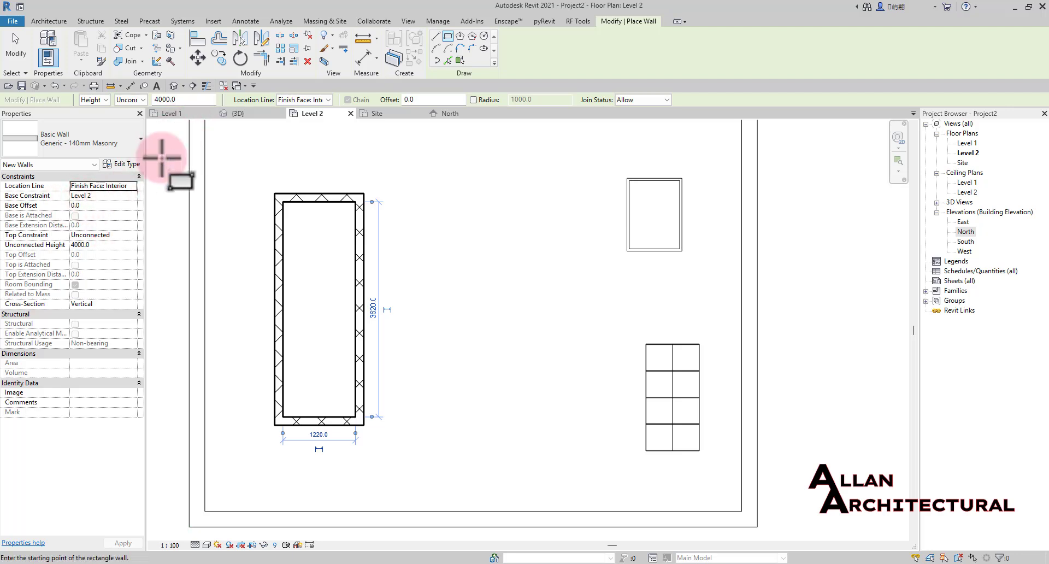
{"action": "scroll", "coordinate": [417, 171], "scroll_direction": "down", "scroll_amount": 3}
{"action": "key", "text": "Escape"}
{"action": "key", "text": "Escape"}
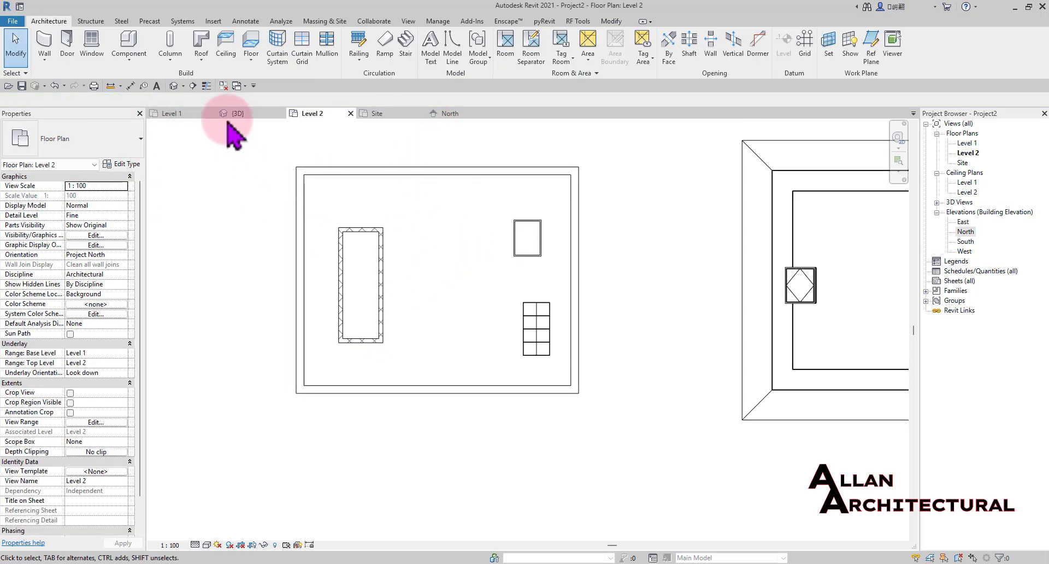
Select the four walls around the flat roof opening in the 3D view and set their unconnected height to 200 mm
{"action": "left_click", "coordinate": [235, 113]}
{"action": "scroll", "coordinate": [462, 222], "scroll_direction": "up", "scroll_amount": 5}
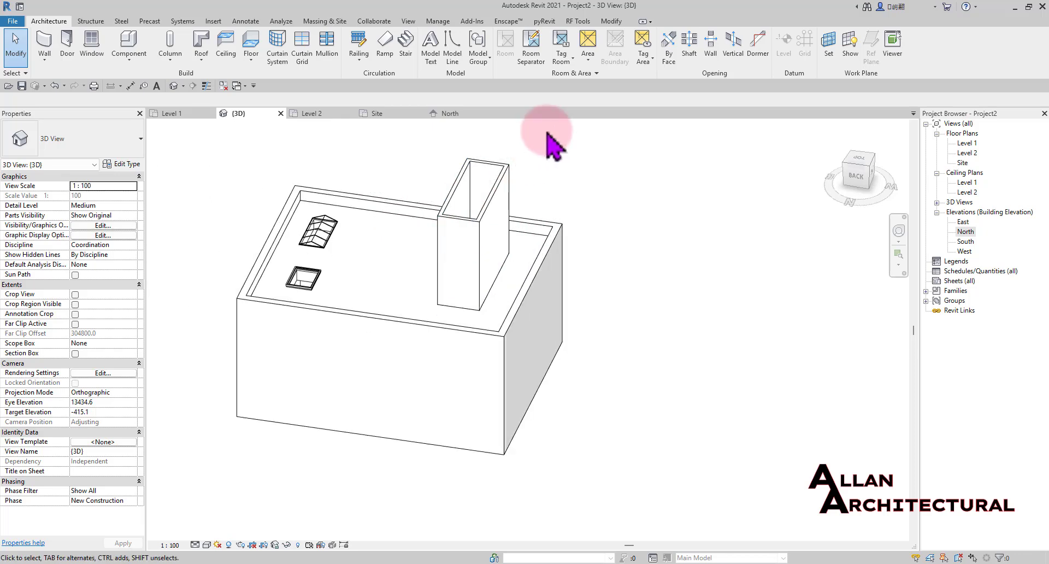
{"action": "mouse_move", "coordinate": [553, 140]}
{"action": "middle_mouse_down", "text": "shift"}
{"action": "mouse_move", "coordinate": [494, 208]}
{"action": "mouse_move", "coordinate": [518, 131]}
{"action": "middle_mouse_up", "text": "shift"}
{"action": "left_click_drag", "start_coordinate": [518, 130], "coordinate": [353, 194]}
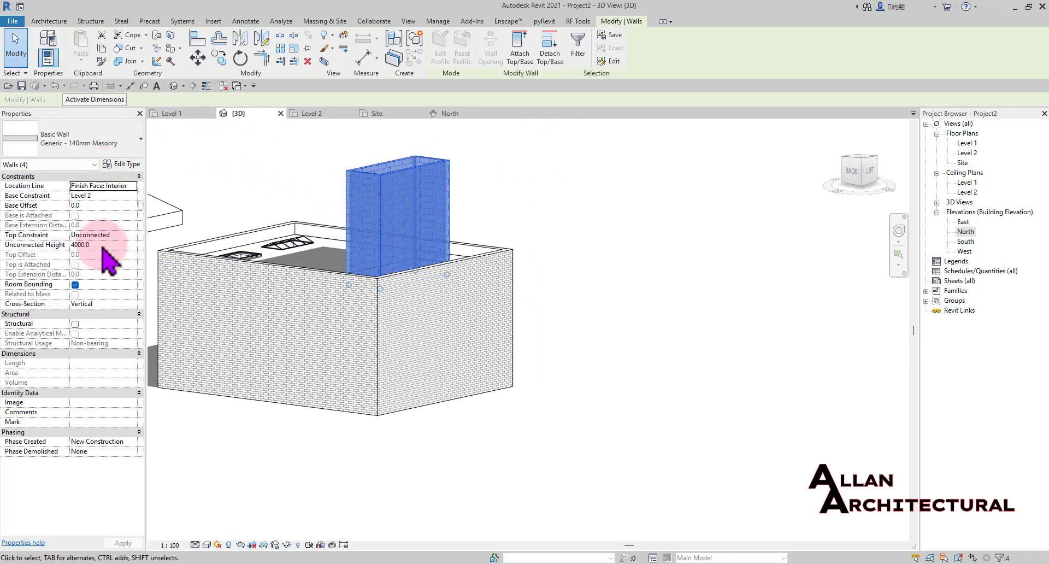
{"action": "left_click", "coordinate": [46, 247]}
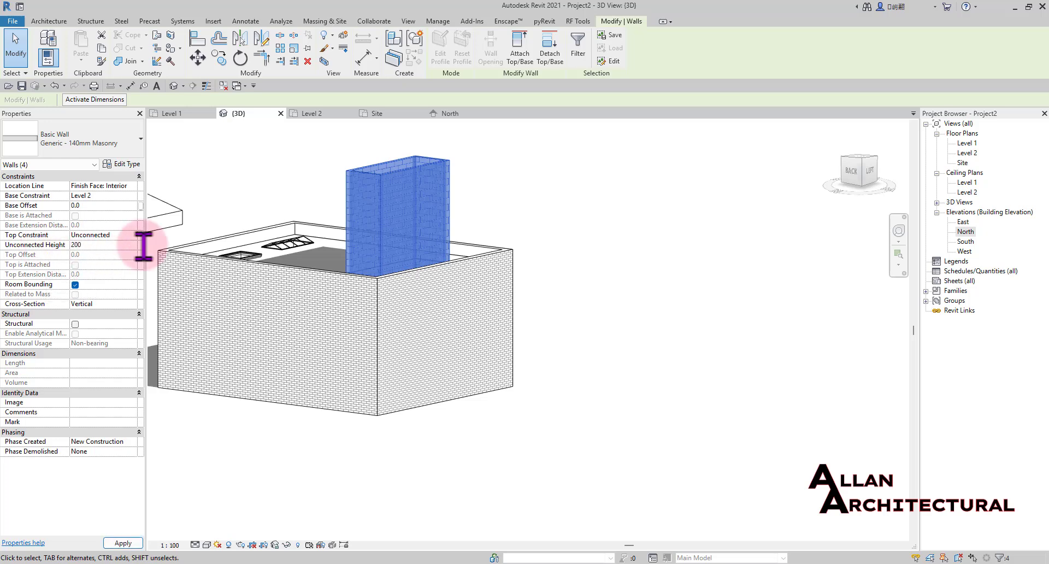
{"action": "middle_click_drag", "start_coordinate": [433, 265], "coordinate": [569, 311], "text": "shift"}
Set the unconnected height of the four opening walls to 600 mm and clear the selection
{"action": "left_click", "coordinate": [55, 246]}
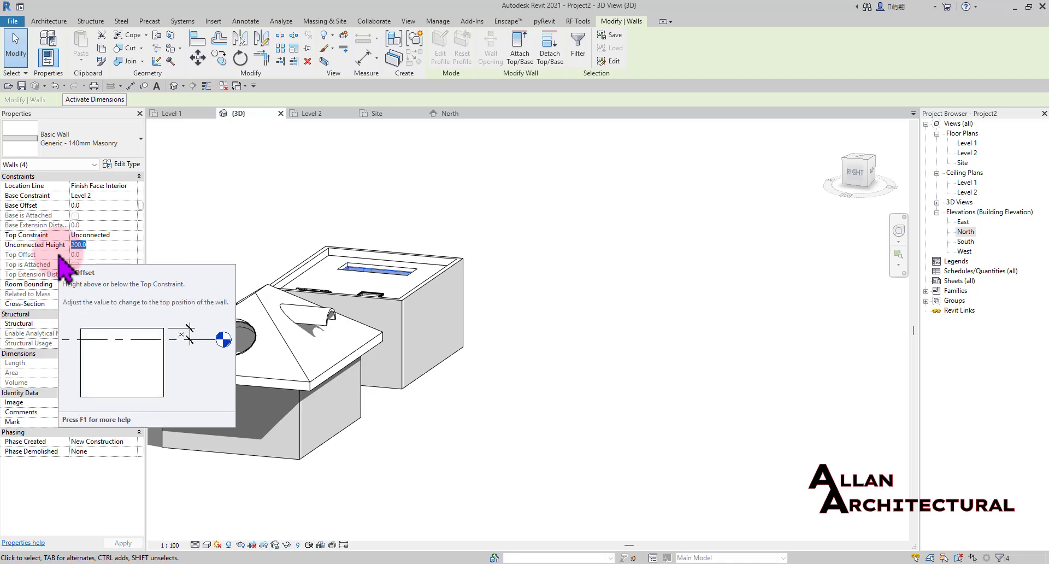
{"action": "type", "text": "6"}
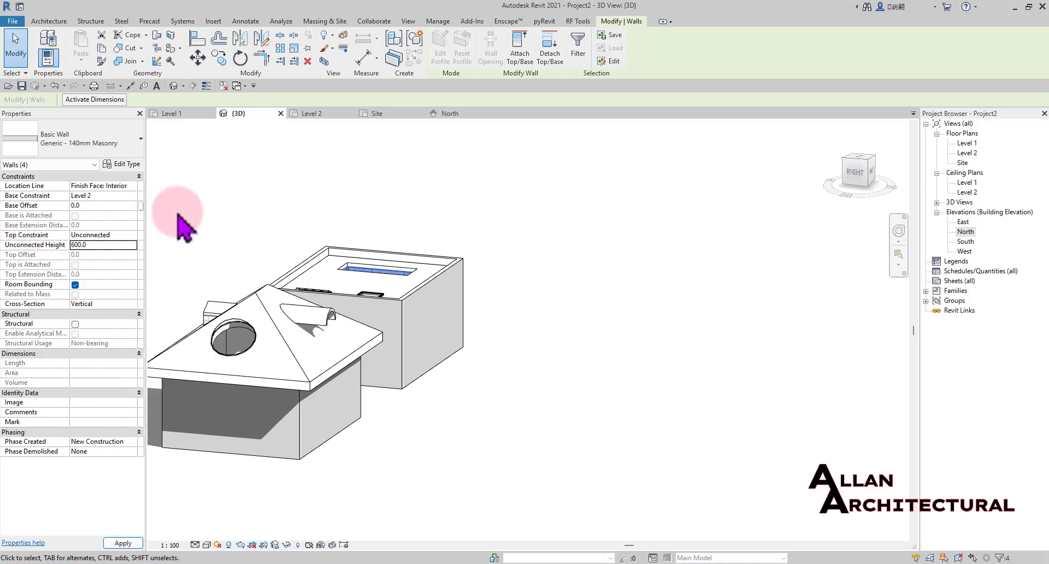
{"action": "left_click", "coordinate": [439, 195]}
Examine the upstand walls around the flat roof opening from several angles in the 3D view
{"action": "middle_click_drag", "start_coordinate": [440, 194], "coordinate": [244, 349], "text": "shift"}
{"action": "scroll", "coordinate": [413, 285], "scroll_direction": "up", "scroll_amount": 4}
{"action": "middle_click_drag", "start_coordinate": [412, 286], "coordinate": [464, 309], "text": "shift"}
{"action": "scroll", "coordinate": [465, 309], "scroll_direction": "up", "scroll_amount": 4}
{"action": "scroll", "coordinate": [462, 298], "scroll_direction": "down", "scroll_amount": 4}
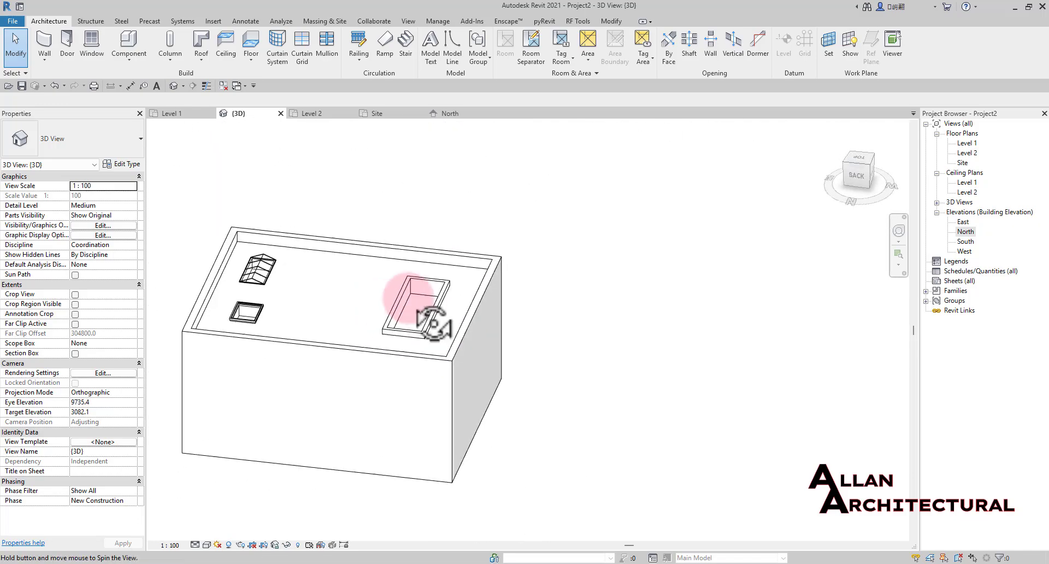
{"action": "middle_click_drag", "start_coordinate": [492, 186], "coordinate": [333, 332], "text": "shift"}
{"action": "scroll", "coordinate": [393, 335], "scroll_direction": "up", "scroll_amount": 3}
{"action": "scroll", "coordinate": [404, 317], "scroll_direction": "up", "scroll_amount": 1}
{"action": "scroll", "coordinate": [409, 313], "scroll_direction": "down", "scroll_amount": 5}
{"action": "scroll", "coordinate": [392, 309], "scroll_direction": "up", "scroll_amount": 4}
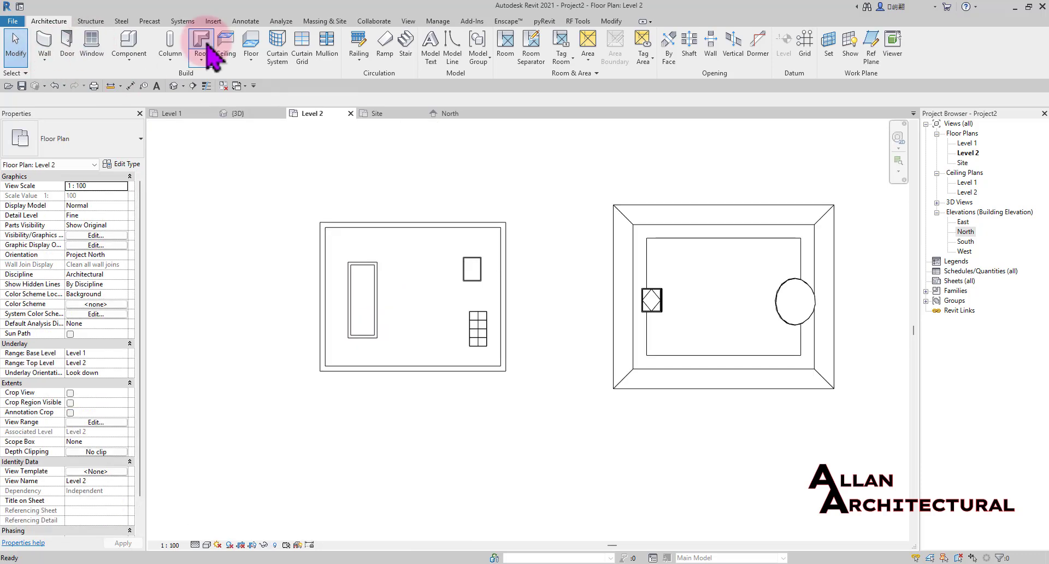
Start a footprint roof on Level 2 with the Sloped Glazing type and duplicate that type as Sloped Glazing 2
{"action": "left_click", "coordinate": [203, 44]}
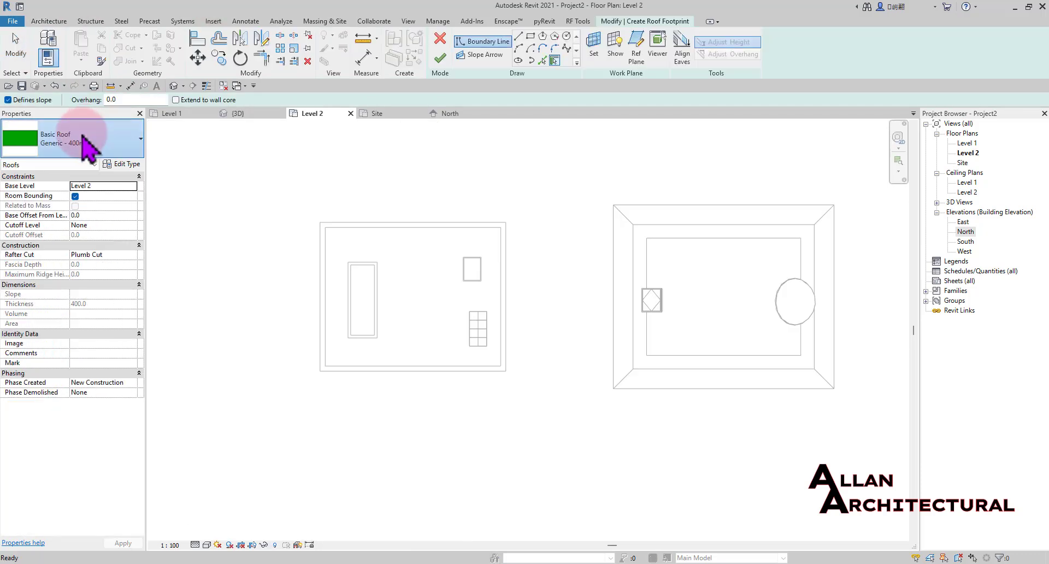
{"action": "left_click", "coordinate": [90, 142]}
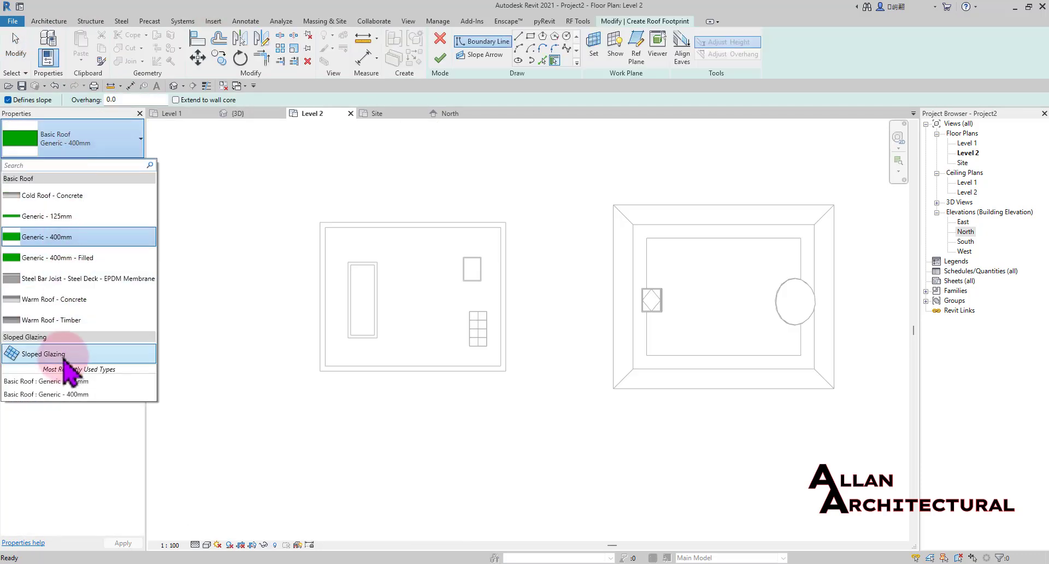
{"action": "left_click", "coordinate": [35, 355]}
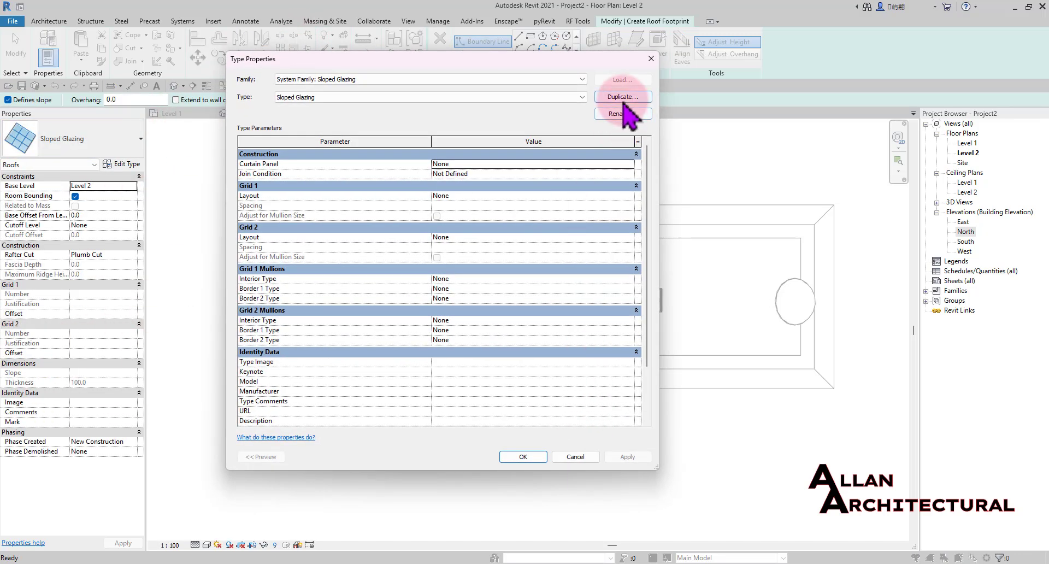
{"action": "left_click", "coordinate": [623, 97]}
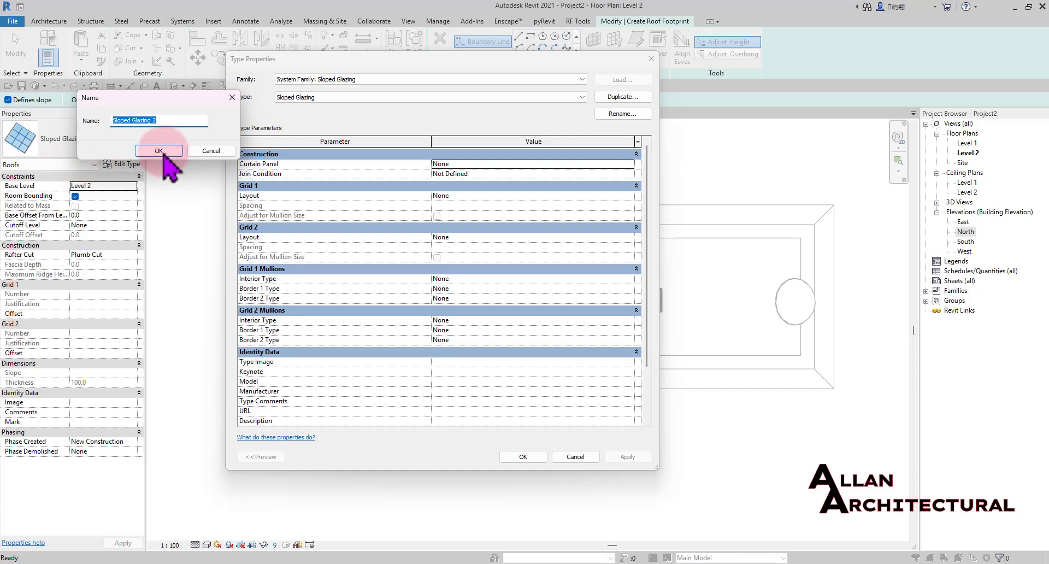
{"action": "left_click", "coordinate": [159, 151]}
Set the Grid 1 and Grid 2 layouts of Sloped Glazing 2 to Maximum Spacing
{"action": "left_click_drag", "start_coordinate": [386, 65], "coordinate": [187, 68]}
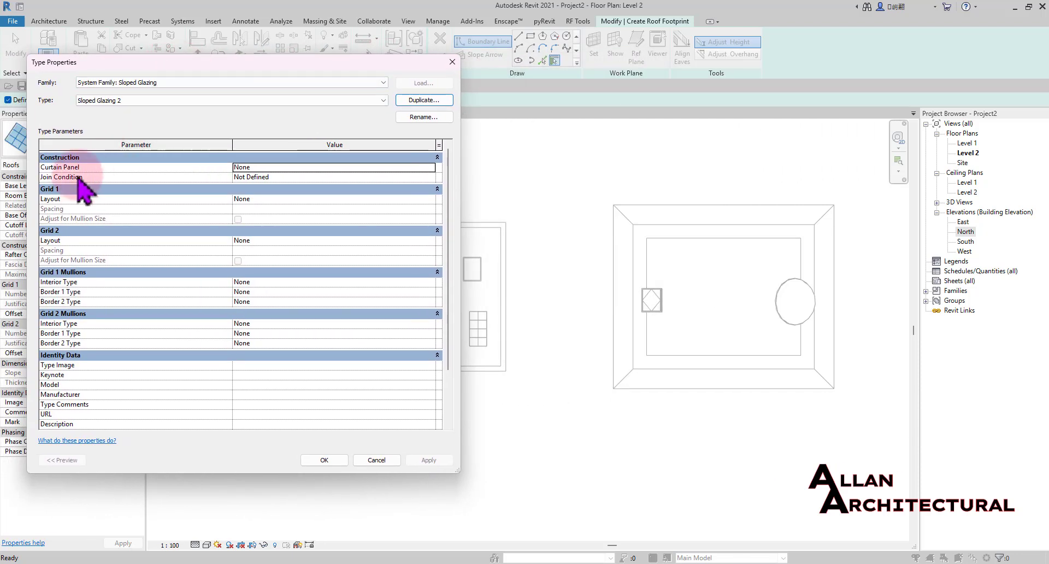
{"action": "left_click", "coordinate": [431, 167]}
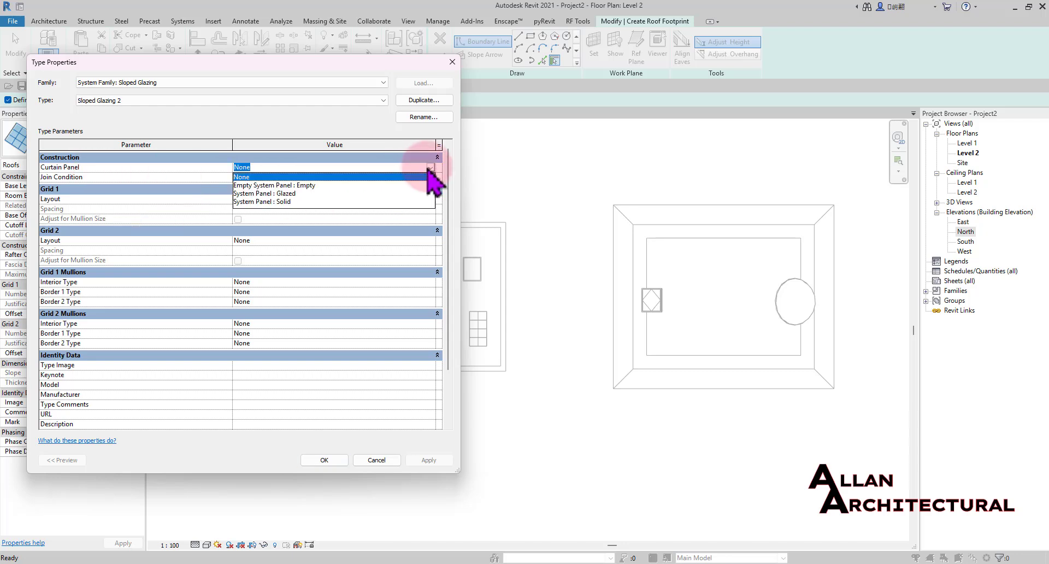
{"action": "left_click", "coordinate": [429, 169]}
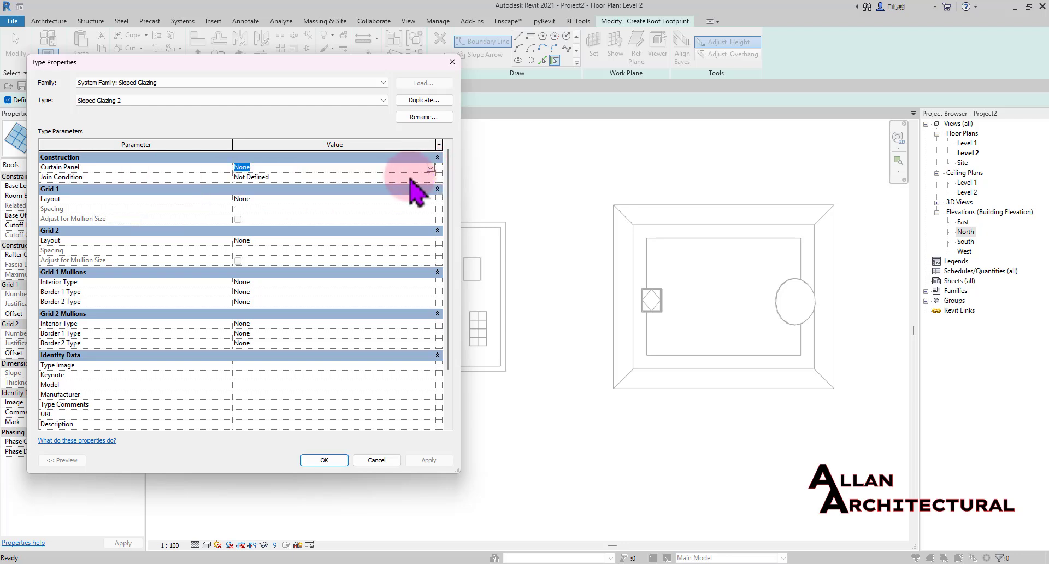
{"action": "left_click", "coordinate": [430, 199]}
{"action": "left_click", "coordinate": [269, 234]}
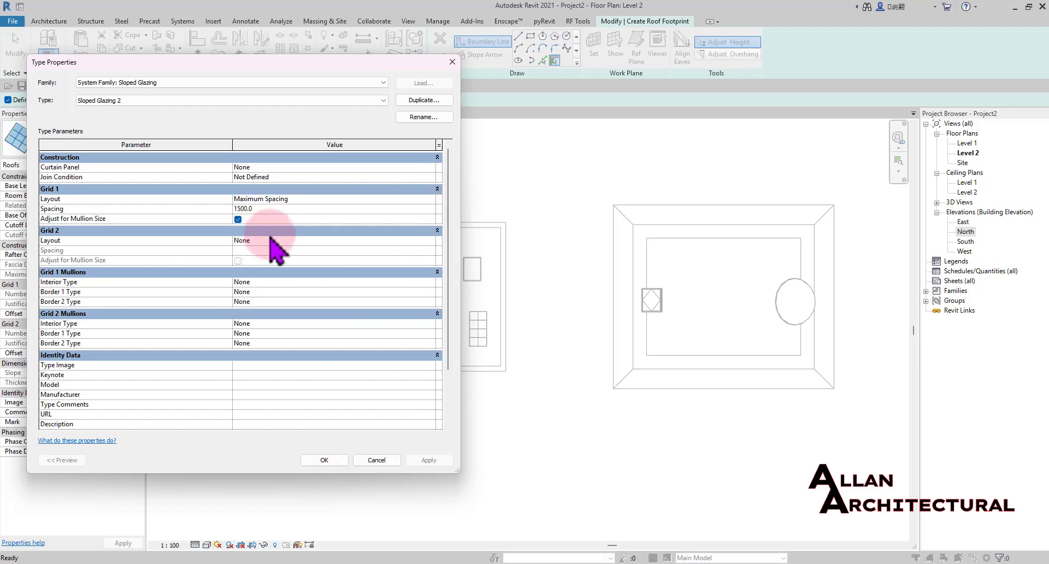
{"action": "left_click", "coordinate": [430, 241]}
{"action": "left_click", "coordinate": [345, 276]}
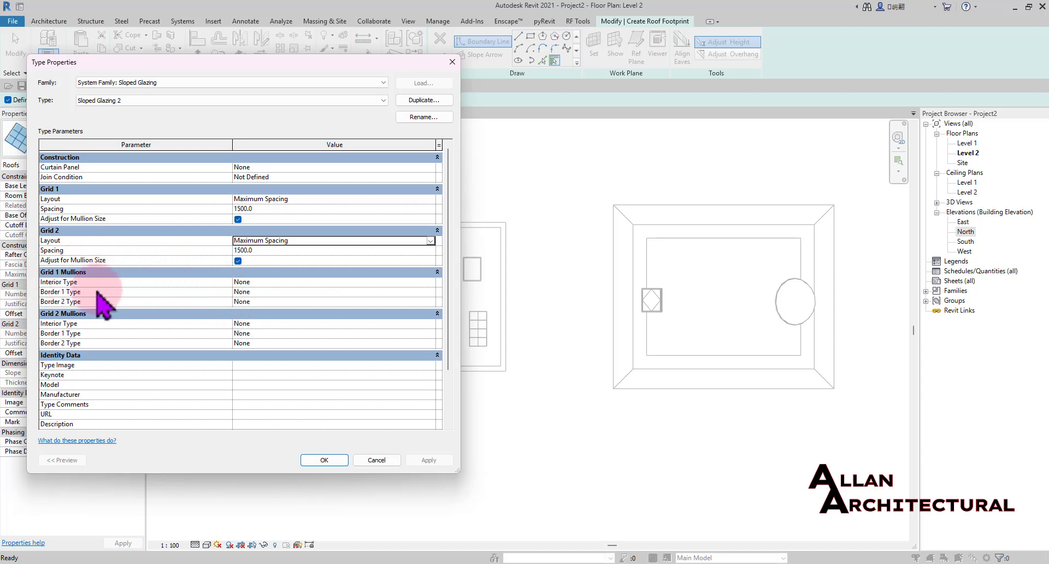
Assign Rectangular Mullion : 30mm Square to the interior and both border mullions of Grid 1 and Grid 2, and accept the type properties
{"action": "left_click", "coordinate": [431, 283]}
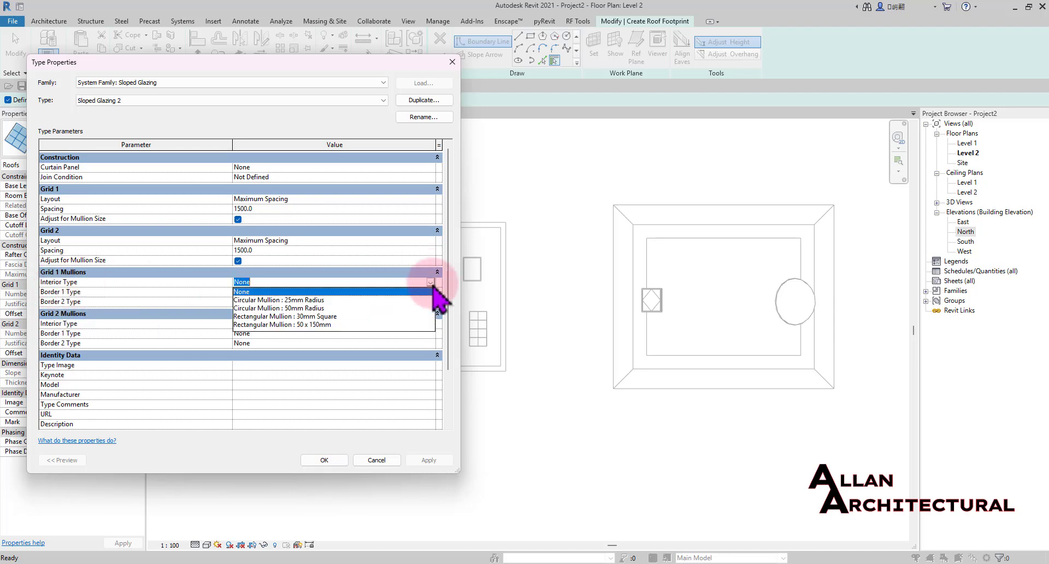
{"action": "left_click", "coordinate": [277, 317]}
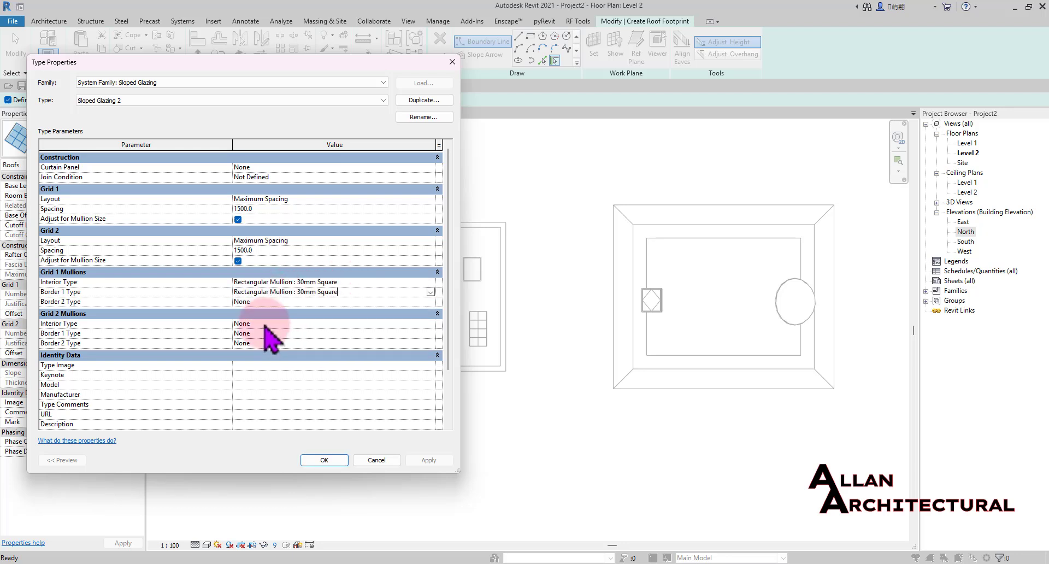
{"action": "left_click", "coordinate": [430, 324]}
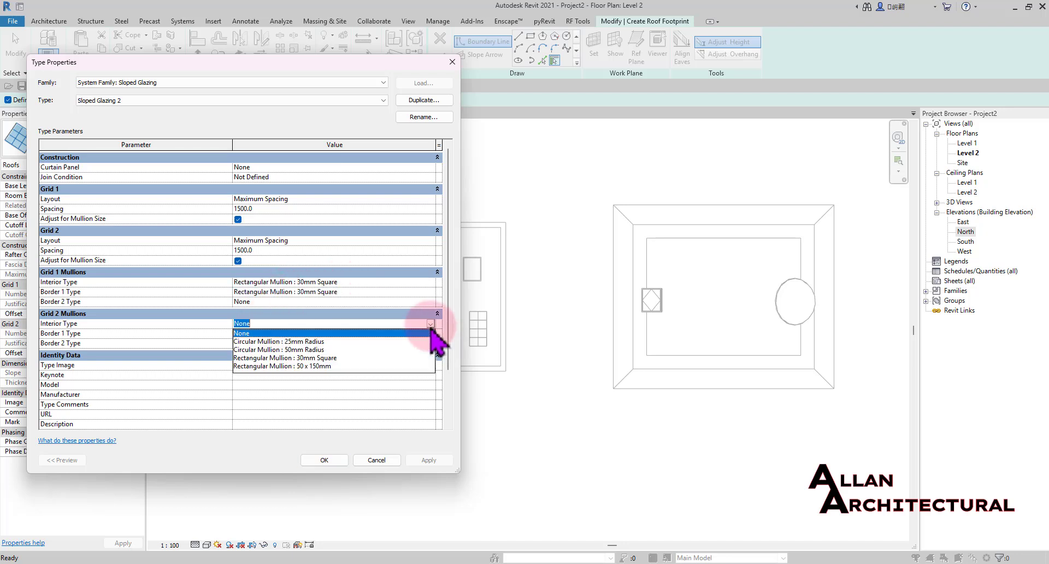
{"action": "left_click", "coordinate": [303, 358]}
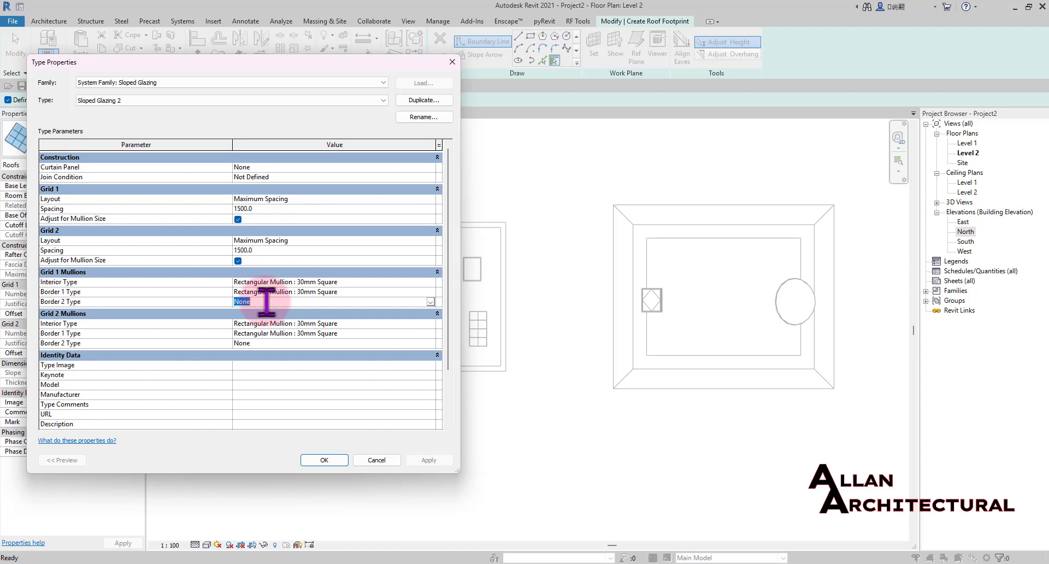
{"action": "type", "text": "Rectangular Mullion : 30mm Square"}
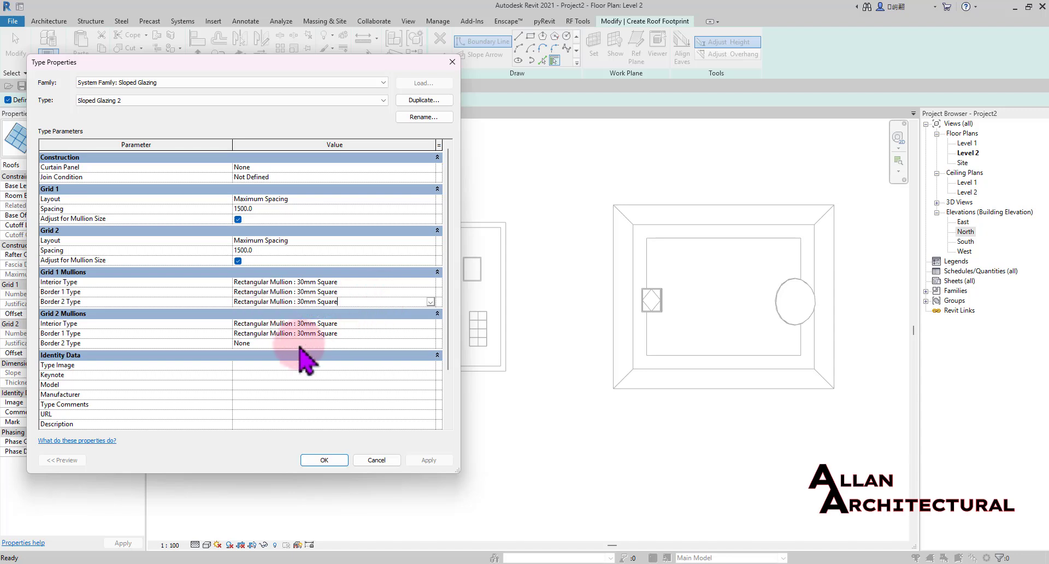
{"action": "type", "text": "Rectangular Mullion : 30mm Square"}
{"action": "left_click", "coordinate": [303, 353]}
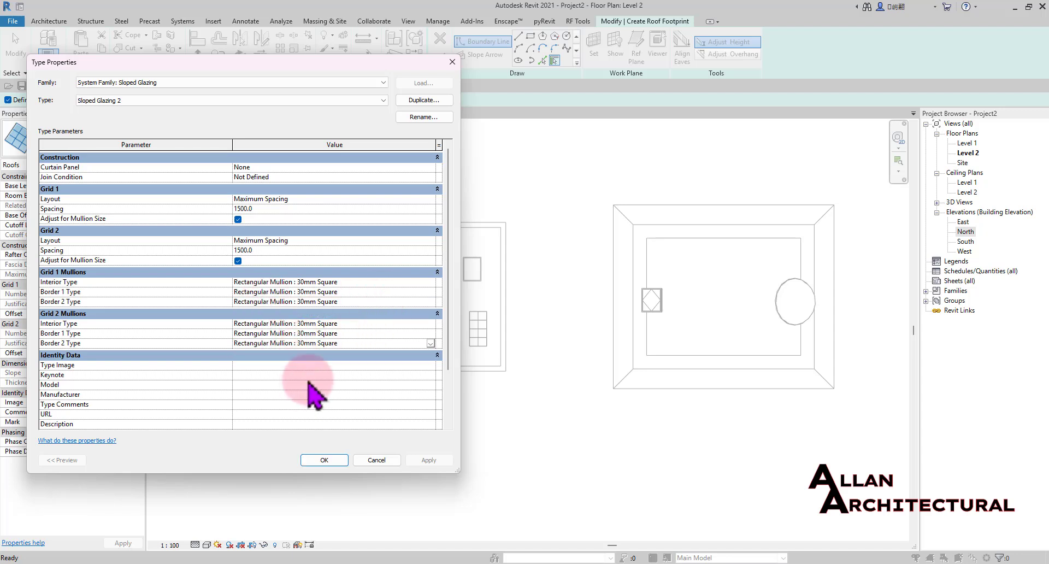
{"action": "scroll", "coordinate": [317, 306], "scroll_direction": "down", "scroll_amount": 3}
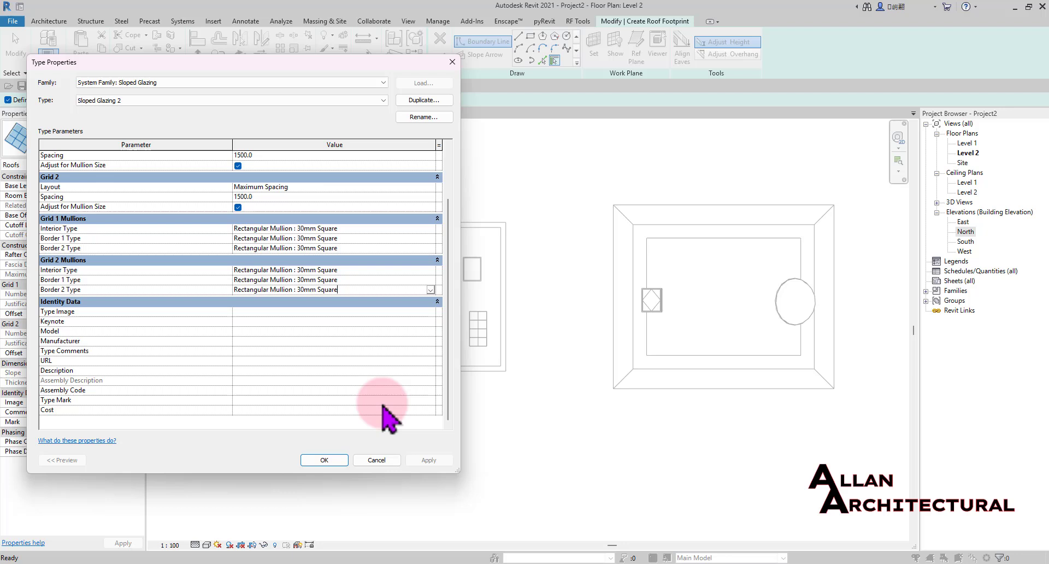
{"action": "left_click", "coordinate": [325, 460]}
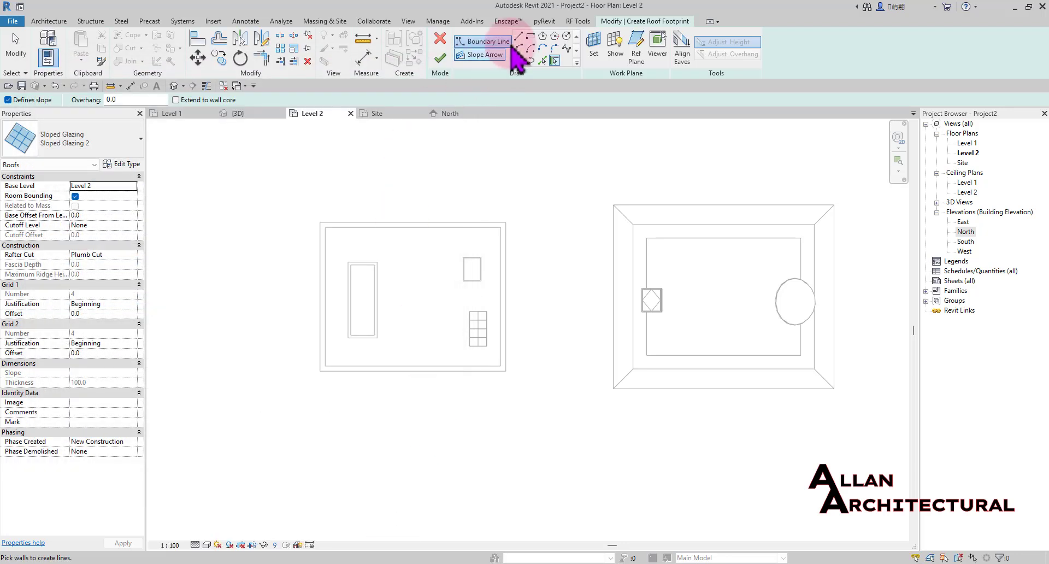
Sketch the sloped glazing footprint as a rectangle along the outer faces of the upstand walls around the flat roof opening
{"action": "left_click", "coordinate": [530, 37]}
{"action": "scroll", "coordinate": [372, 259], "scroll_direction": "up", "scroll_amount": 2}
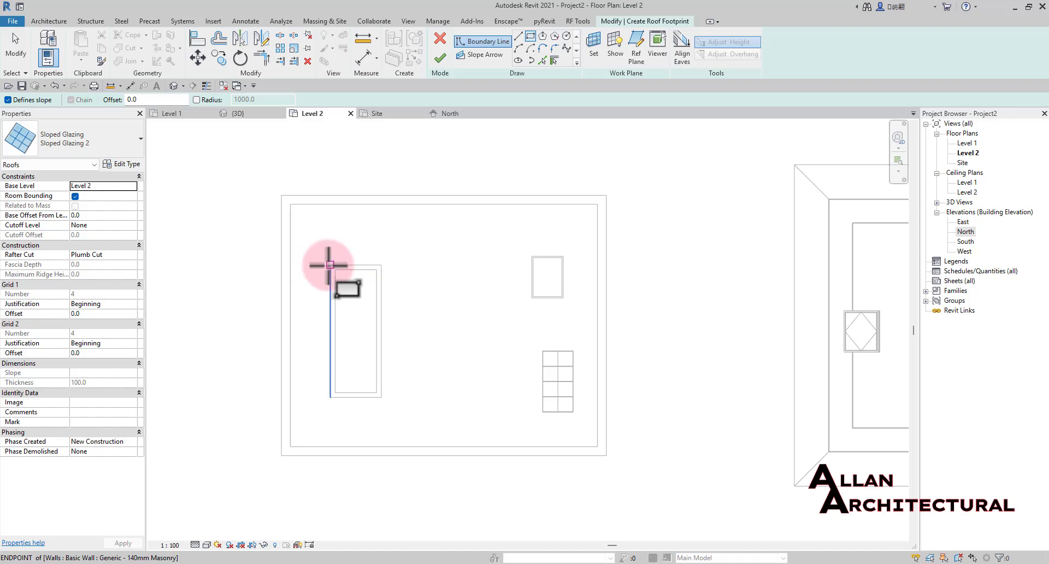
{"action": "left_click_drag", "start_coordinate": [330, 266], "coordinate": [381, 394]}
{"action": "left_click", "coordinate": [381, 395]}
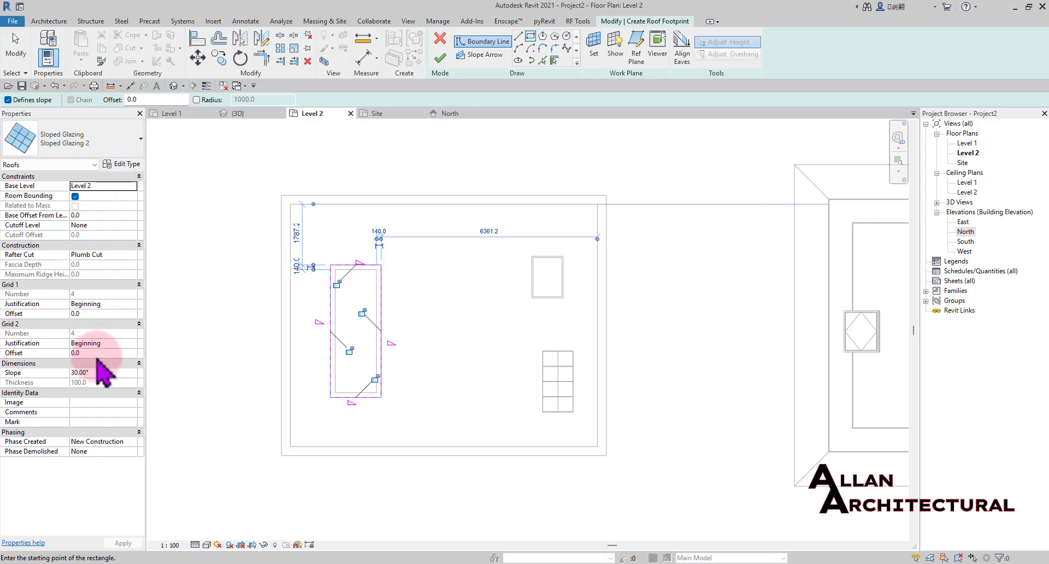
Set the footprint's slope to 20° and finish the sloped glazing roof without attaching the highlighted walls
{"action": "left_click", "coordinate": [76, 373]}
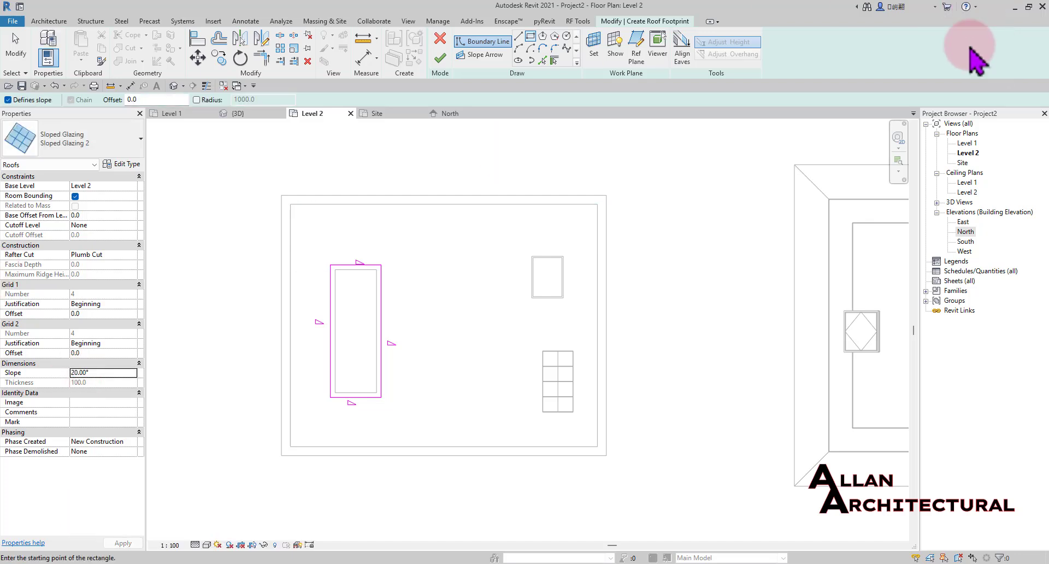
{"action": "left_click", "coordinate": [440, 57]}
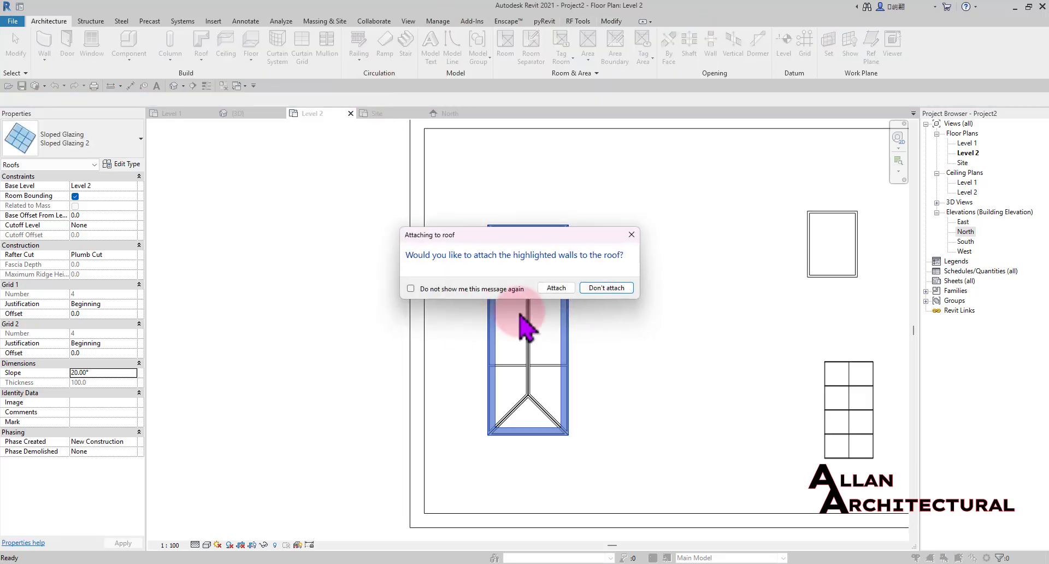
{"action": "left_click", "coordinate": [605, 288]}
{"action": "scroll", "coordinate": [494, 279], "scroll_direction": "down", "scroll_amount": 5}
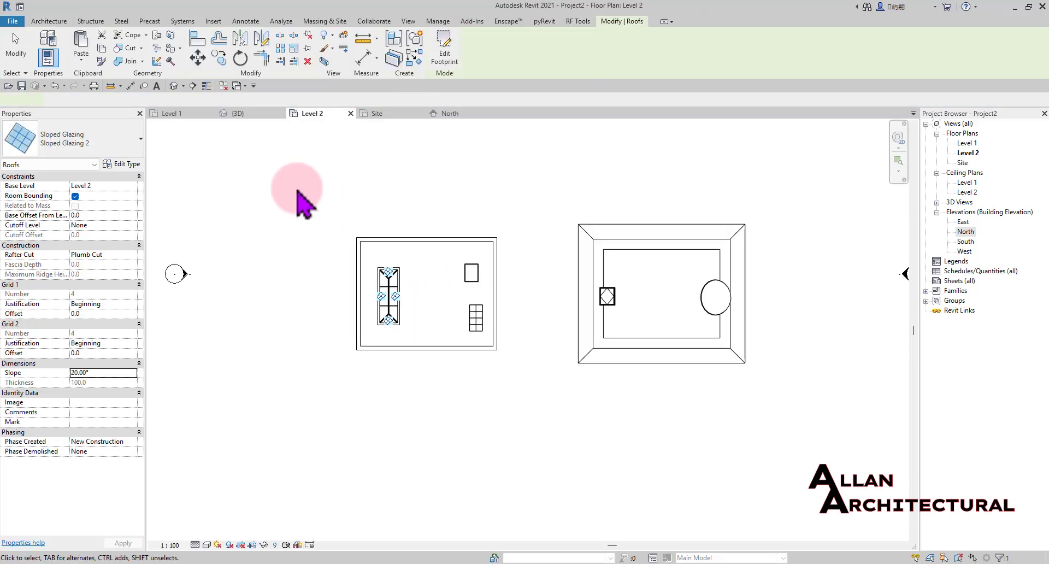
In the 3D view, set the sloped glazing's base offset from level to 610 and deselect it
{"action": "left_click", "coordinate": [236, 113]}
{"action": "middle_click_drag", "start_coordinate": [401, 287], "coordinate": [480, 302], "text": "shift"}
{"action": "scroll", "coordinate": [480, 302], "scroll_direction": "up", "scroll_amount": 3}
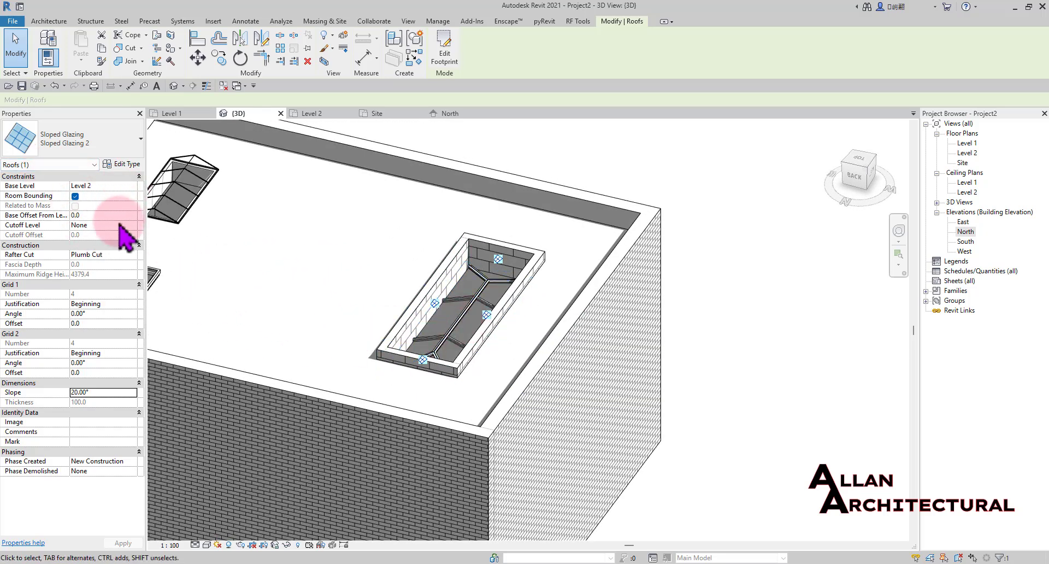
{"action": "left_click_drag", "start_coordinate": [101, 220], "coordinate": [59, 219]}
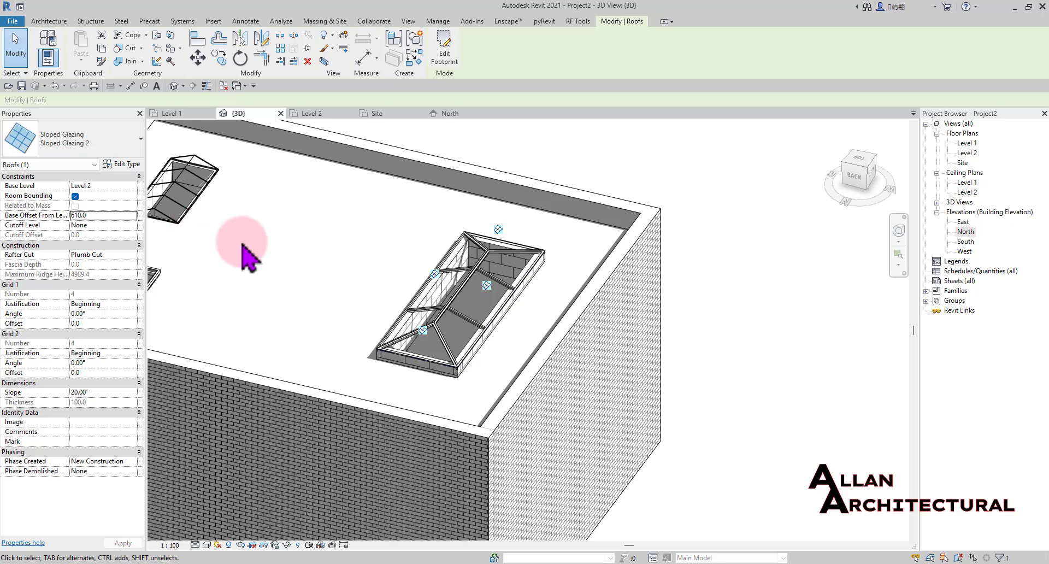
{"action": "scroll", "coordinate": [301, 236], "scroll_direction": "down", "scroll_amount": 3}
{"action": "middle_click_drag", "start_coordinate": [352, 281], "coordinate": [231, 278], "text": "shift"}
{"action": "scroll", "coordinate": [255, 266], "scroll_direction": "up", "scroll_amount": 2}
{"action": "left_click", "coordinate": [256, 265]}
Compare the sloped glazing on its upstand walls with the ridge skylight on the flat roof from several angles
{"action": "middle_click_drag", "start_coordinate": [442, 290], "coordinate": [191, 230], "text": "shift"}
{"action": "scroll", "coordinate": [219, 191], "scroll_direction": "up", "scroll_amount": 4}
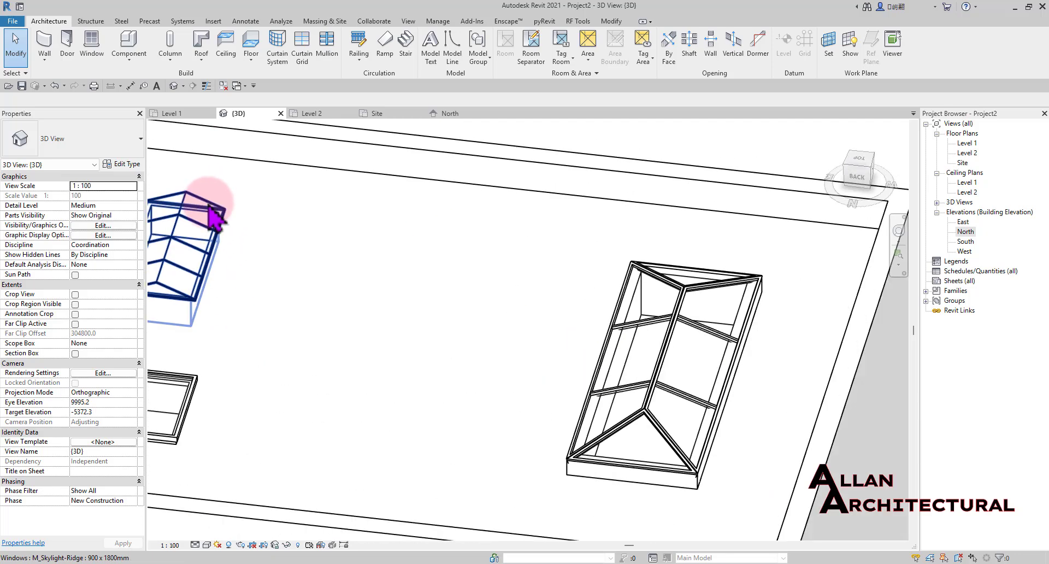
{"action": "scroll", "coordinate": [210, 202], "scroll_direction": "down", "scroll_amount": 3}
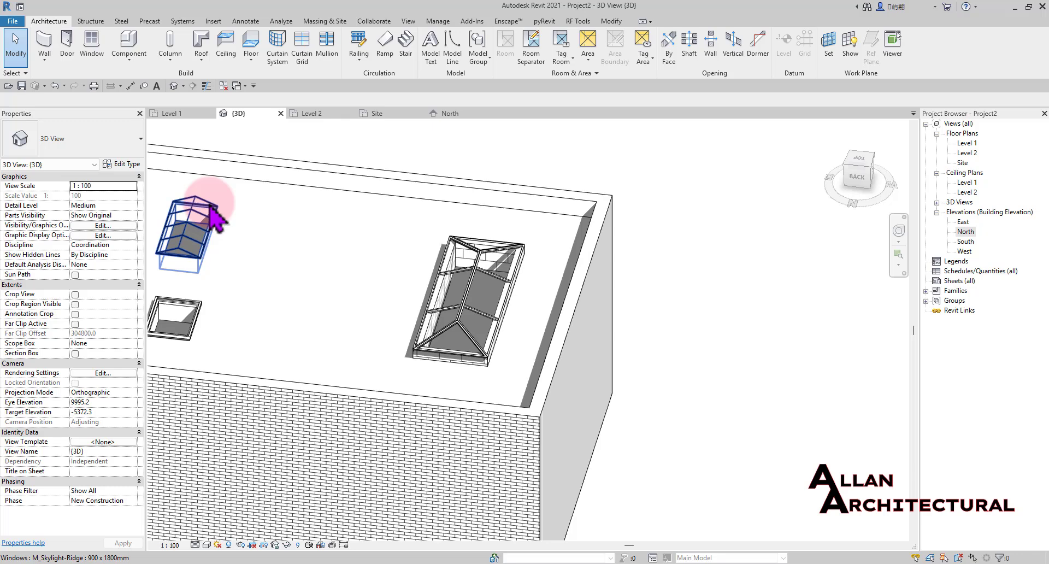
{"action": "middle_click_drag", "start_coordinate": [187, 253], "coordinate": [305, 427], "text": "shift"}
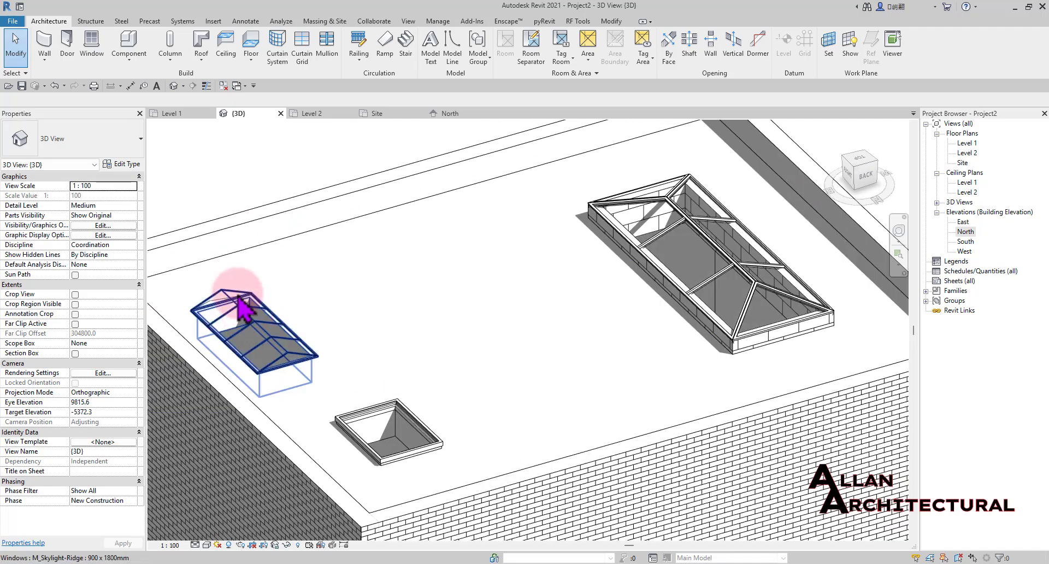
{"action": "scroll", "coordinate": [254, 290], "scroll_direction": "down", "scroll_amount": 4}
{"action": "scroll", "coordinate": [488, 265], "scroll_direction": "up", "scroll_amount": 1}
{"action": "mouse_move", "coordinate": [497, 250]}
{"action": "middle_mouse_down", "text": "shift"}
{"action": "mouse_move", "coordinate": [439, 261]}
{"action": "mouse_move", "coordinate": [578, 266]}
{"action": "middle_mouse_up", "text": "shift"}
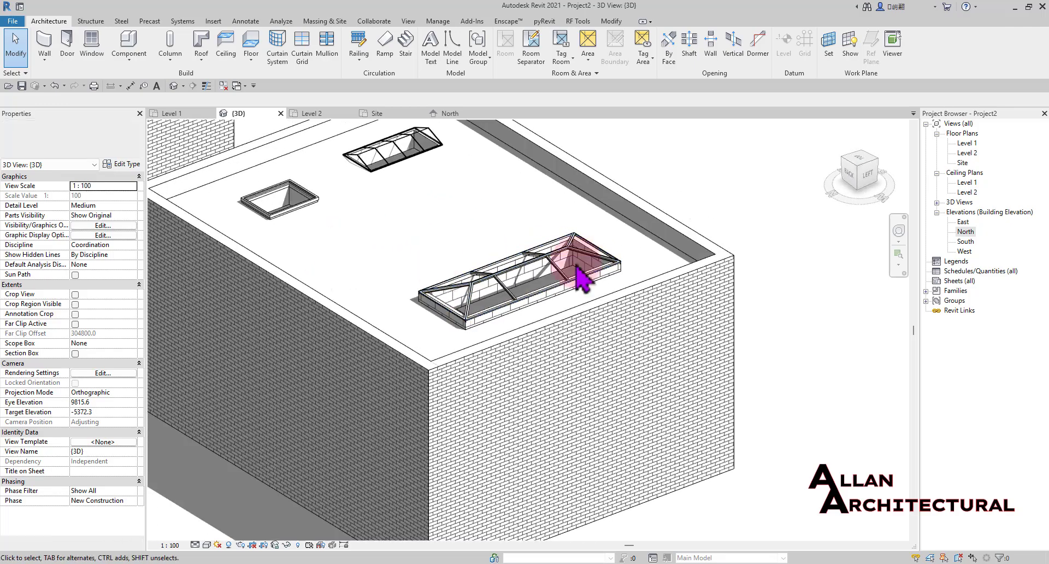
Review the dormers and skylights on the hip roof and the flat roof skylights from all around in 3D
{"action": "scroll", "coordinate": [499, 286], "scroll_direction": "down", "scroll_amount": 3}
{"action": "middle_click_drag", "start_coordinate": [499, 286], "coordinate": [645, 229], "text": "shift"}
{"action": "scroll", "coordinate": [645, 235], "scroll_direction": "up", "scroll_amount": 3}
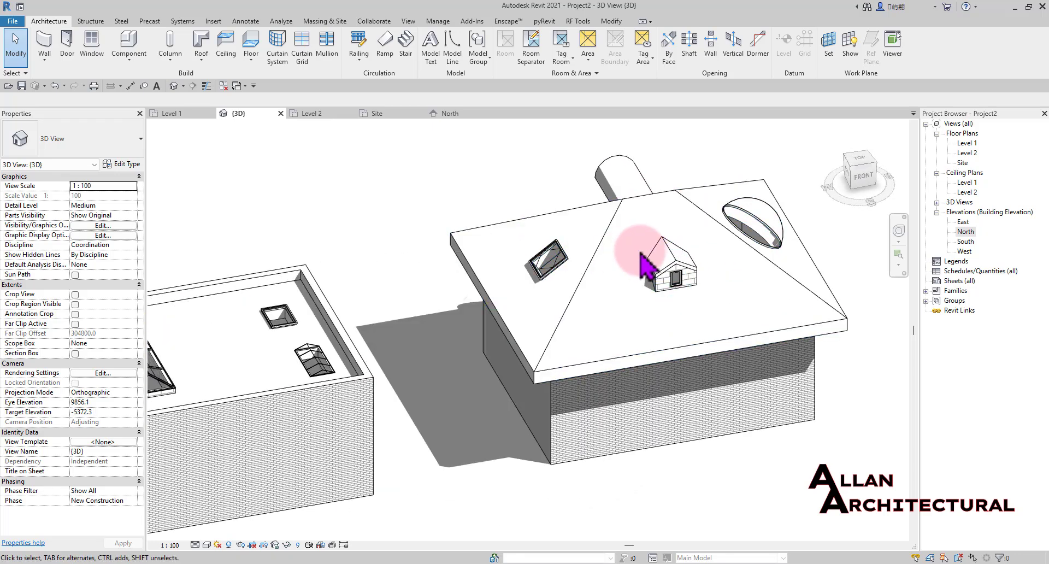
{"action": "scroll", "coordinate": [568, 260], "scroll_direction": "down", "scroll_amount": 3}
{"action": "middle_click_drag", "start_coordinate": [369, 331], "coordinate": [438, 180], "text": "shift"}
{"action": "scroll", "coordinate": [347, 246], "scroll_direction": "up", "scroll_amount": 3}
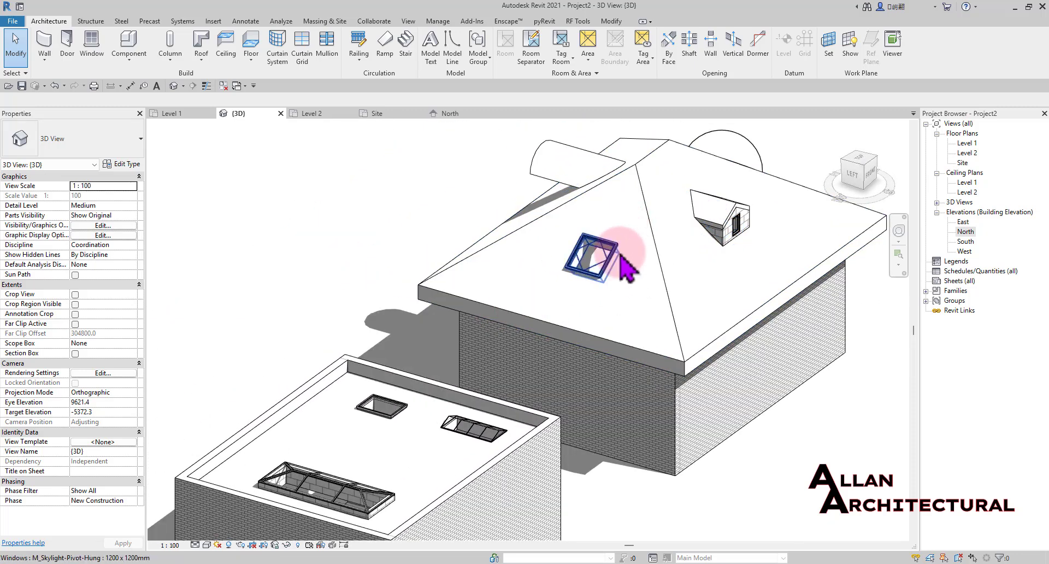
{"action": "scroll", "coordinate": [507, 241], "scroll_direction": "down", "scroll_amount": 3}
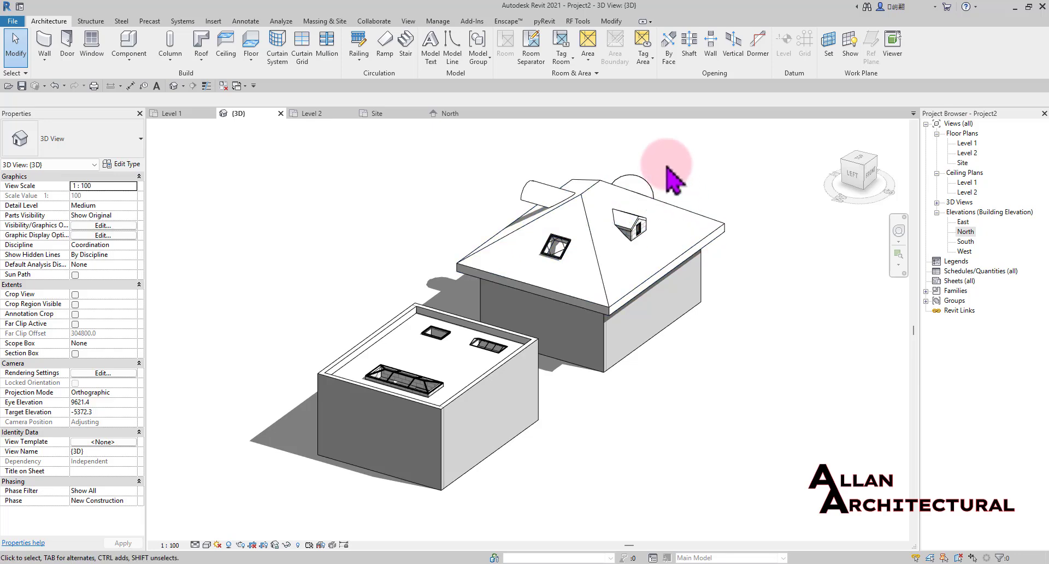
{"action": "middle_click_drag", "start_coordinate": [498, 303], "coordinate": [363, 305], "text": "shift"}
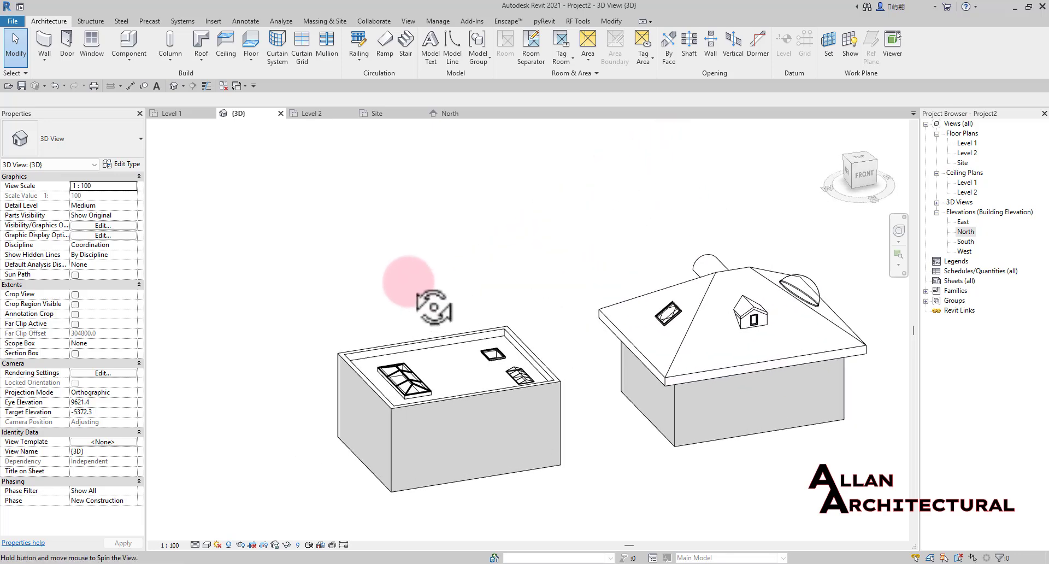
{"action": "scroll", "coordinate": [336, 303], "scroll_direction": "down", "scroll_amount": 2}
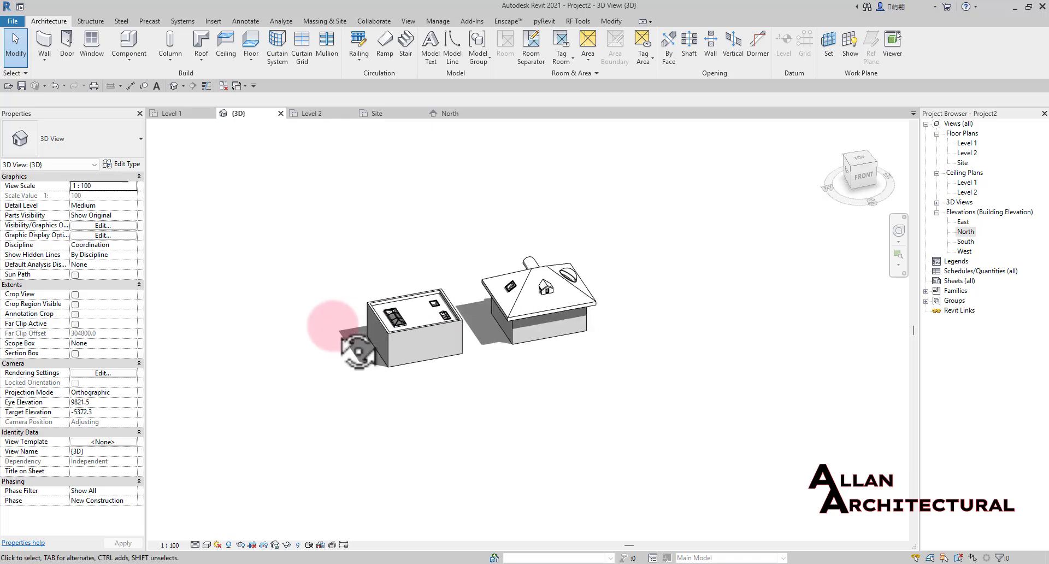
{"action": "scroll", "coordinate": [542, 298], "scroll_direction": "up", "scroll_amount": 2}
{"action": "scroll", "coordinate": [290, 325], "scroll_direction": "down", "scroll_amount": 1}
{"action": "middle_click_drag", "start_coordinate": [266, 302], "coordinate": [370, 298]}
{"action": "scroll", "coordinate": [378, 312], "scroll_direction": "up", "scroll_amount": 2}
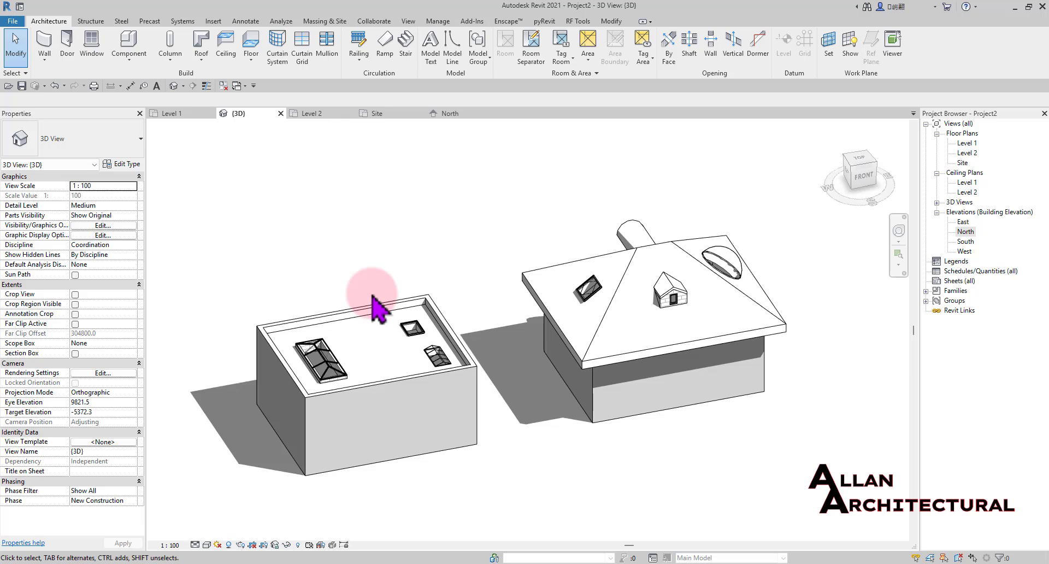